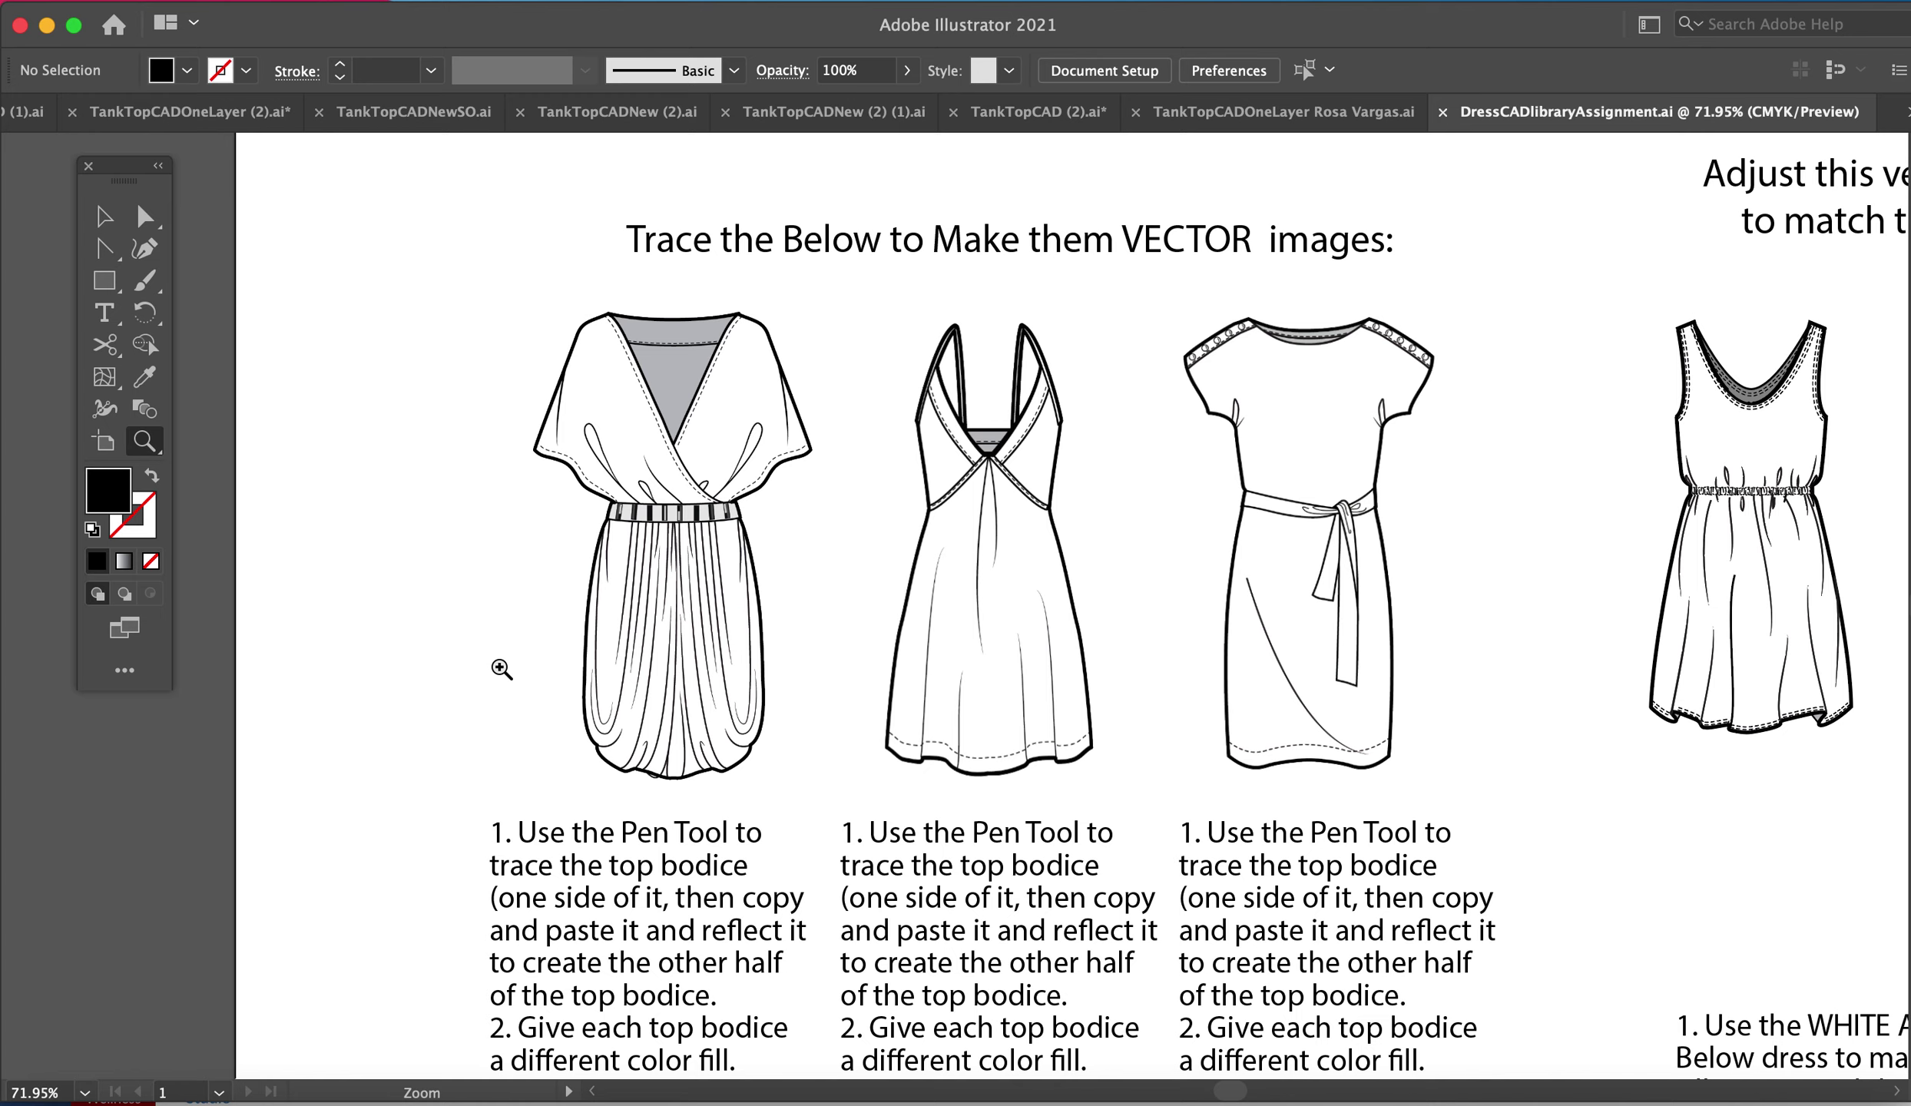
# - Straighten a skirt fold line on the gathered-waist dress by moving its top and bottom anchors
pyautogui.moveTo(526, 481); pyautogui.dragTo(815, 478)
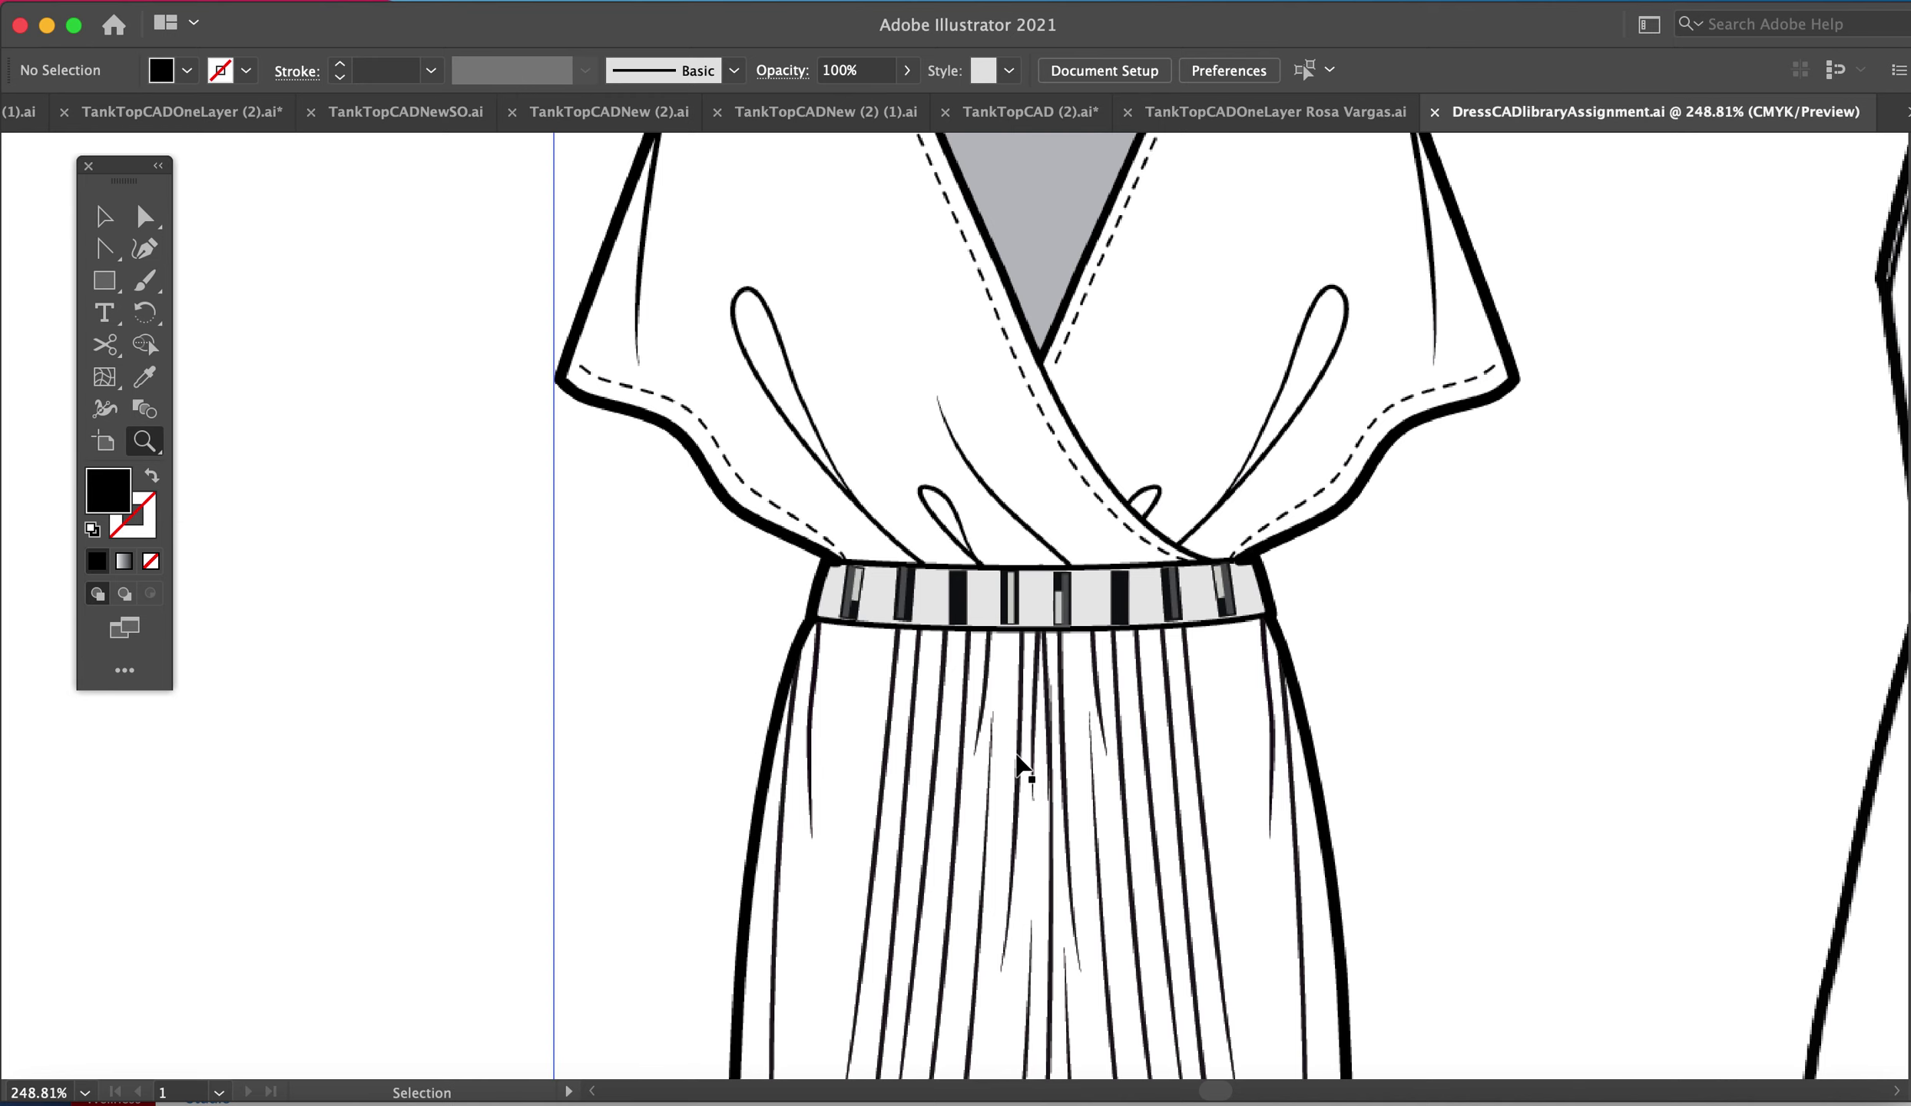
pyautogui.press('super+minus')
pyautogui.press('super+minus')
pyautogui.press('super+minus')
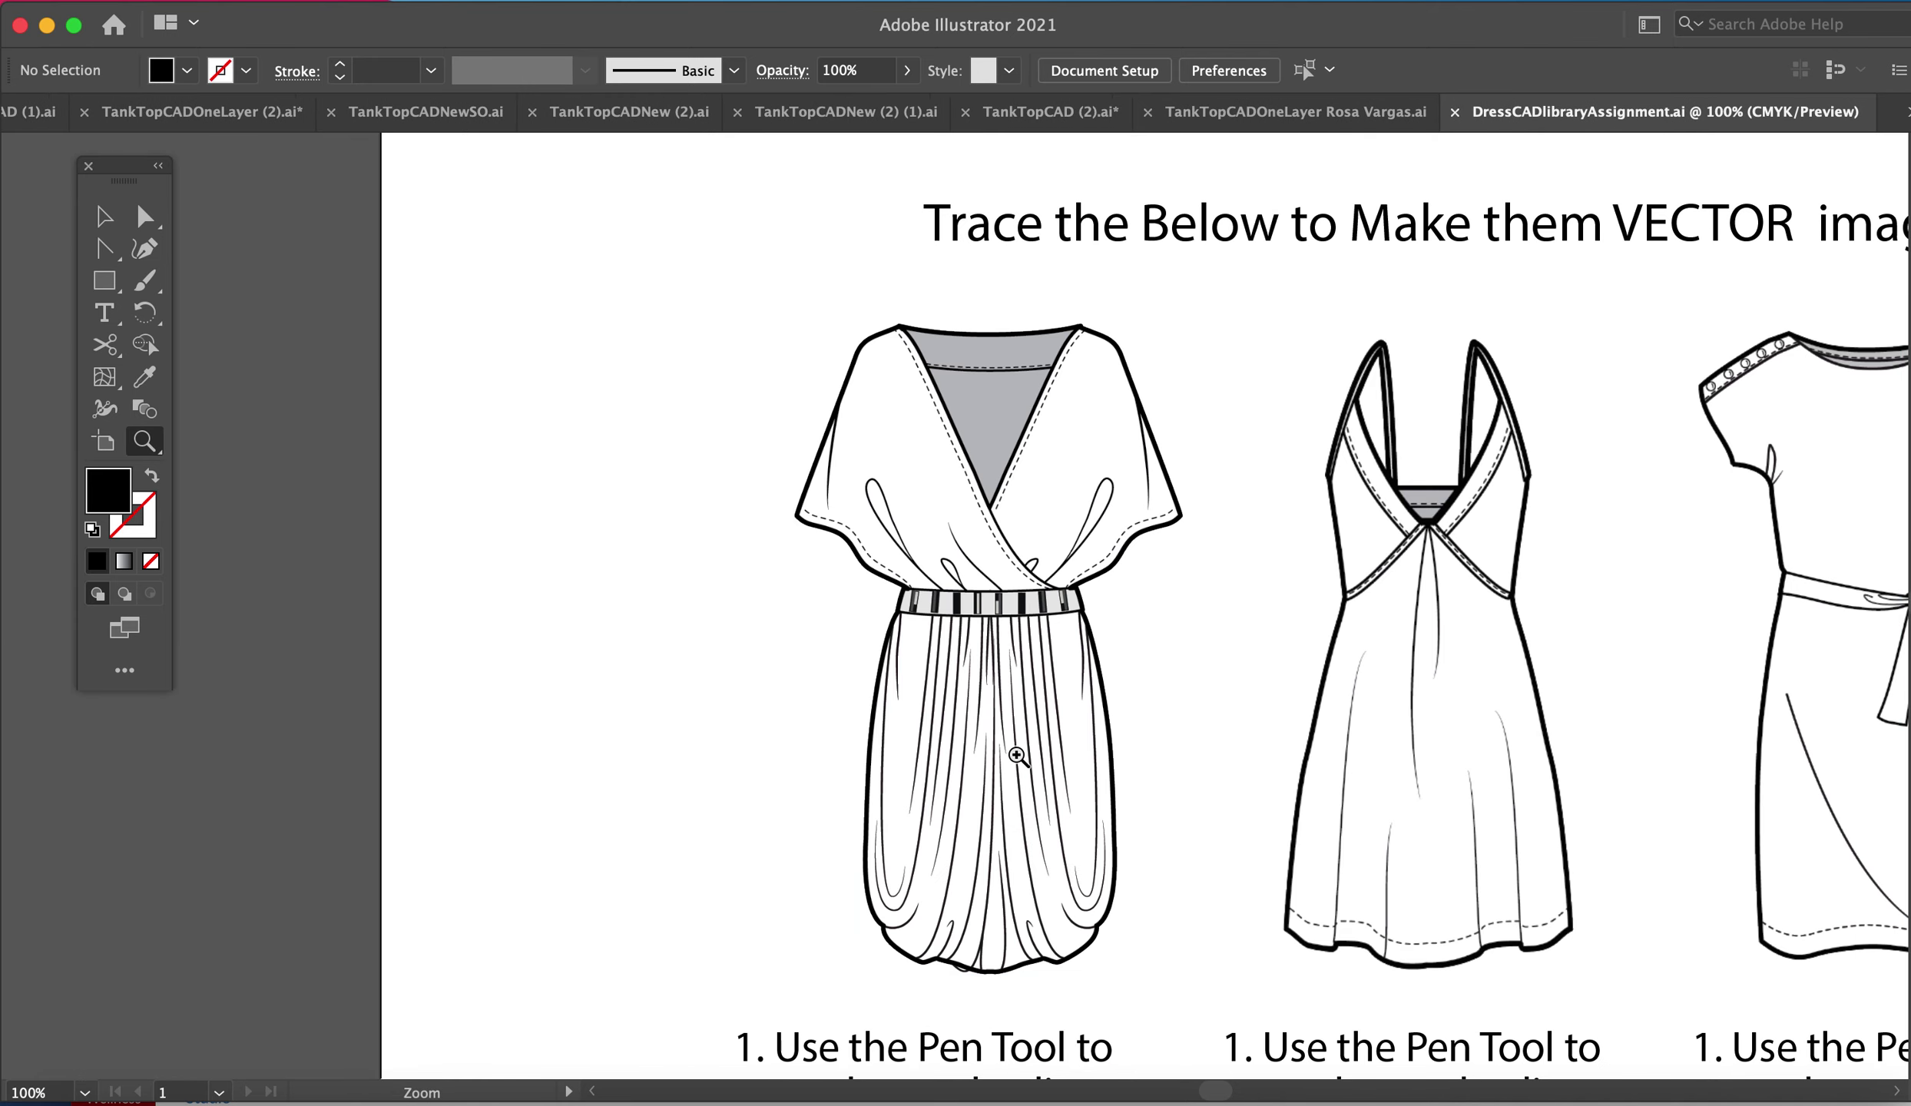
pyautogui.moveTo(855, 797); pyautogui.dragTo(1026, 900)
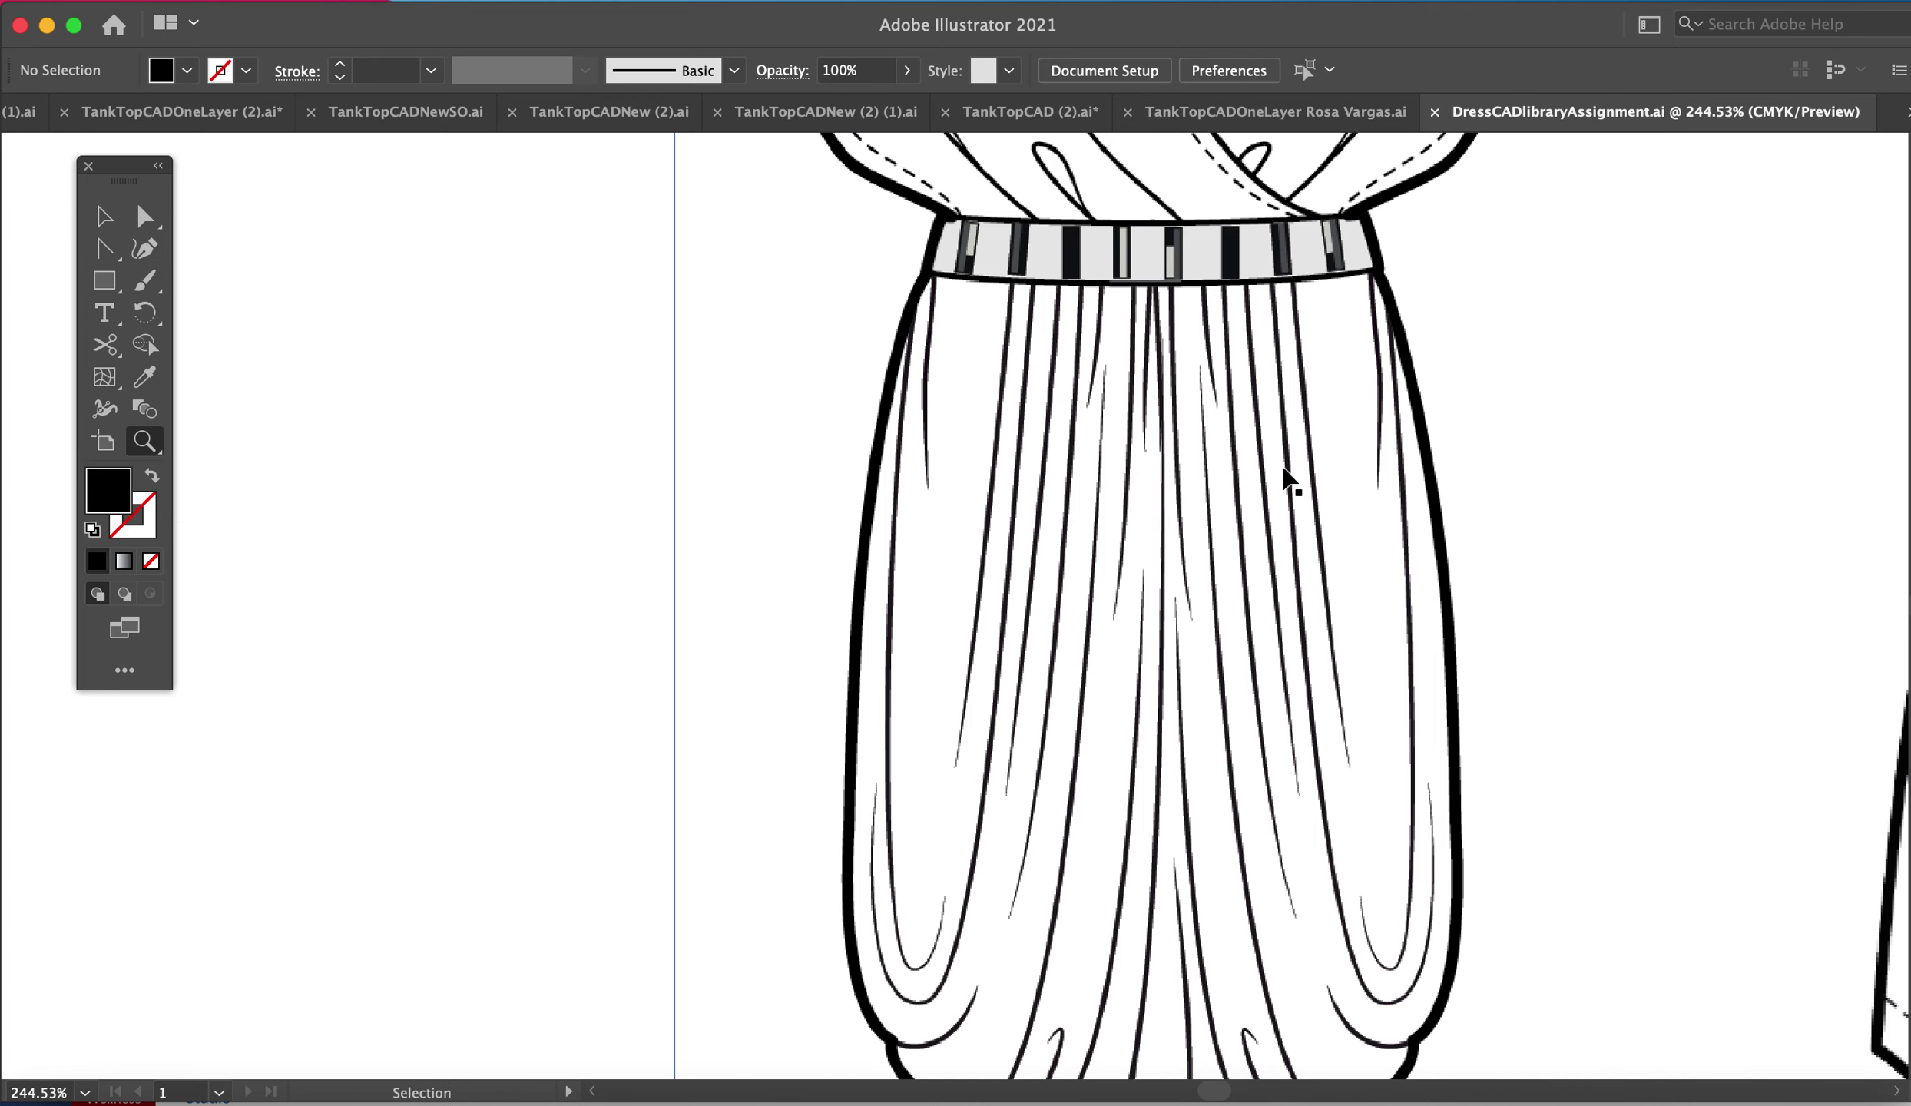
pyautogui.press('super+0')
pyautogui.click(1188, 488)
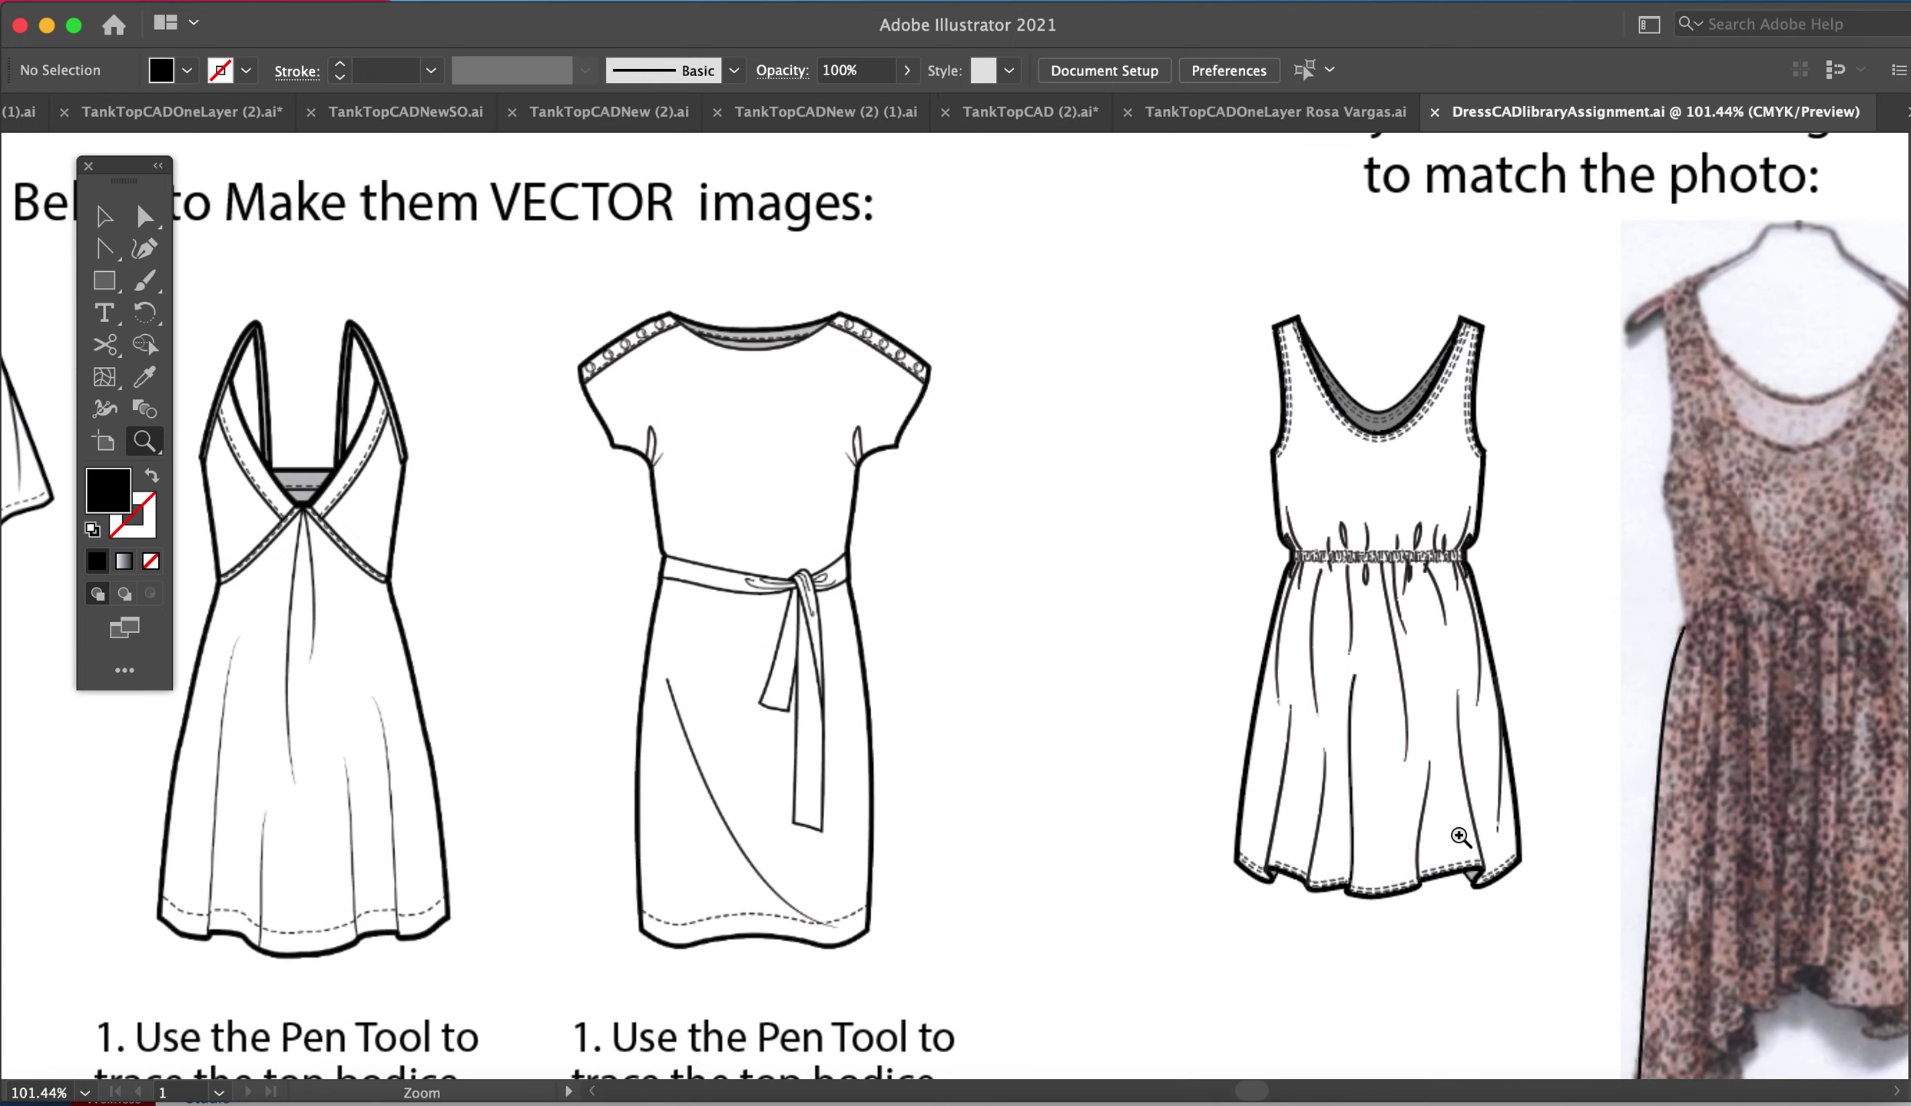
pyautogui.click(1514, 707)
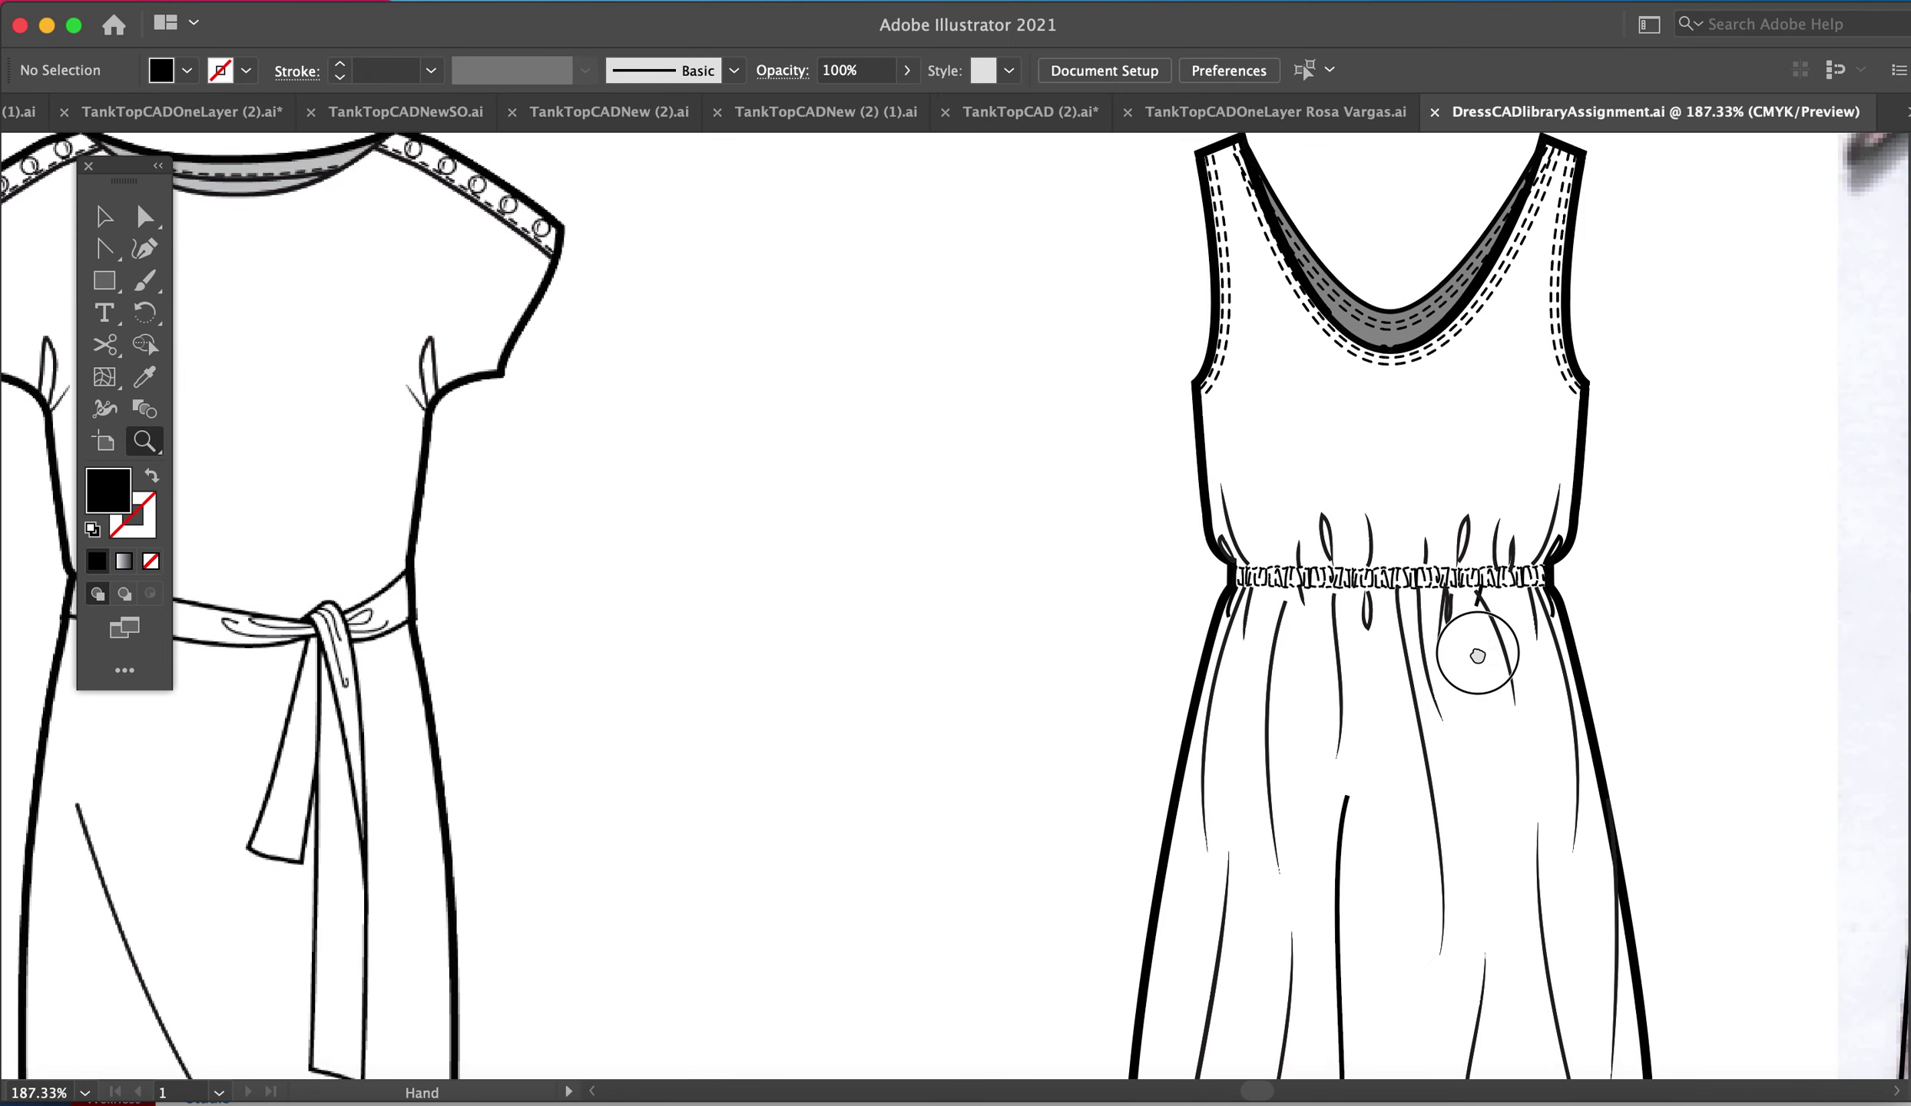
pyautogui.scroll(-3, 1472, 614)
pyautogui.press('a')
pyautogui.click(1411, 568)
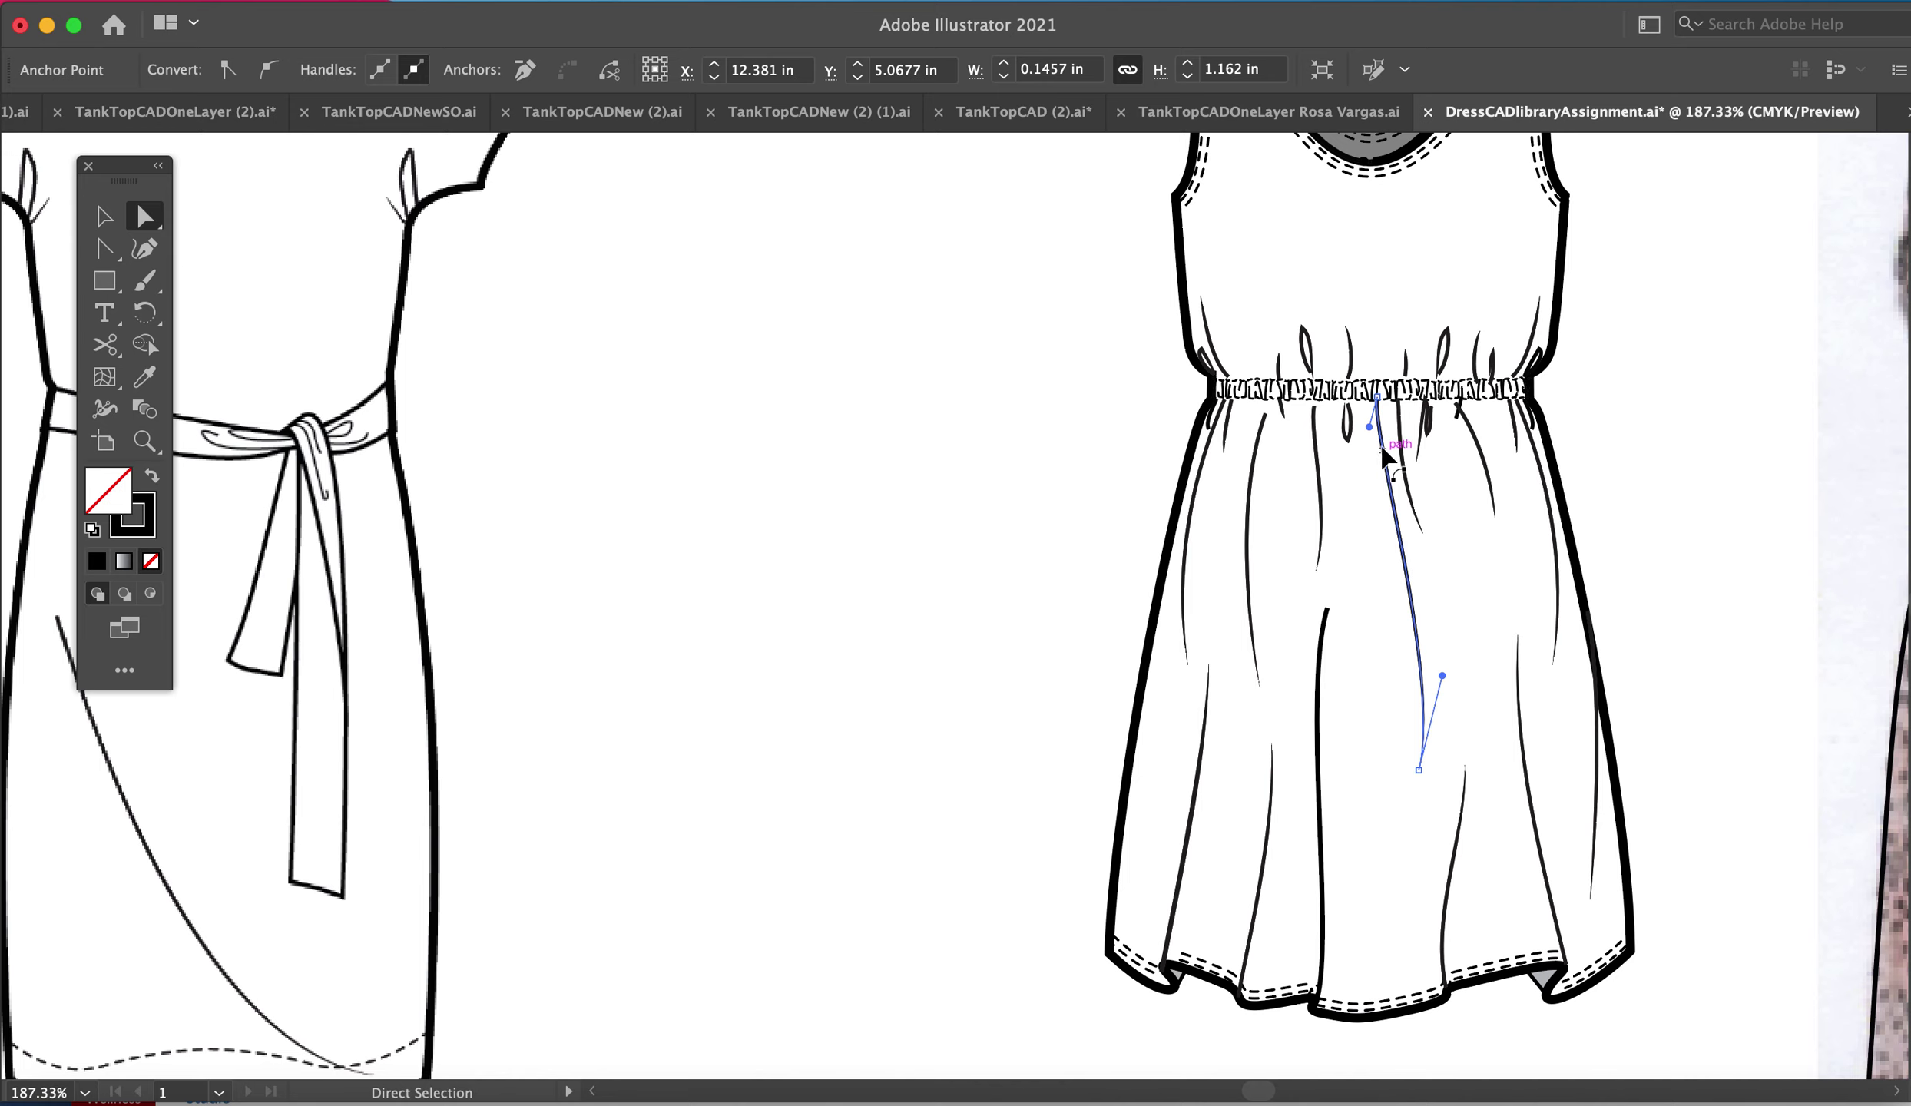
pyautogui.click(1382, 411)
pyautogui.moveTo(1382, 407); pyautogui.dragTo(1374, 493)
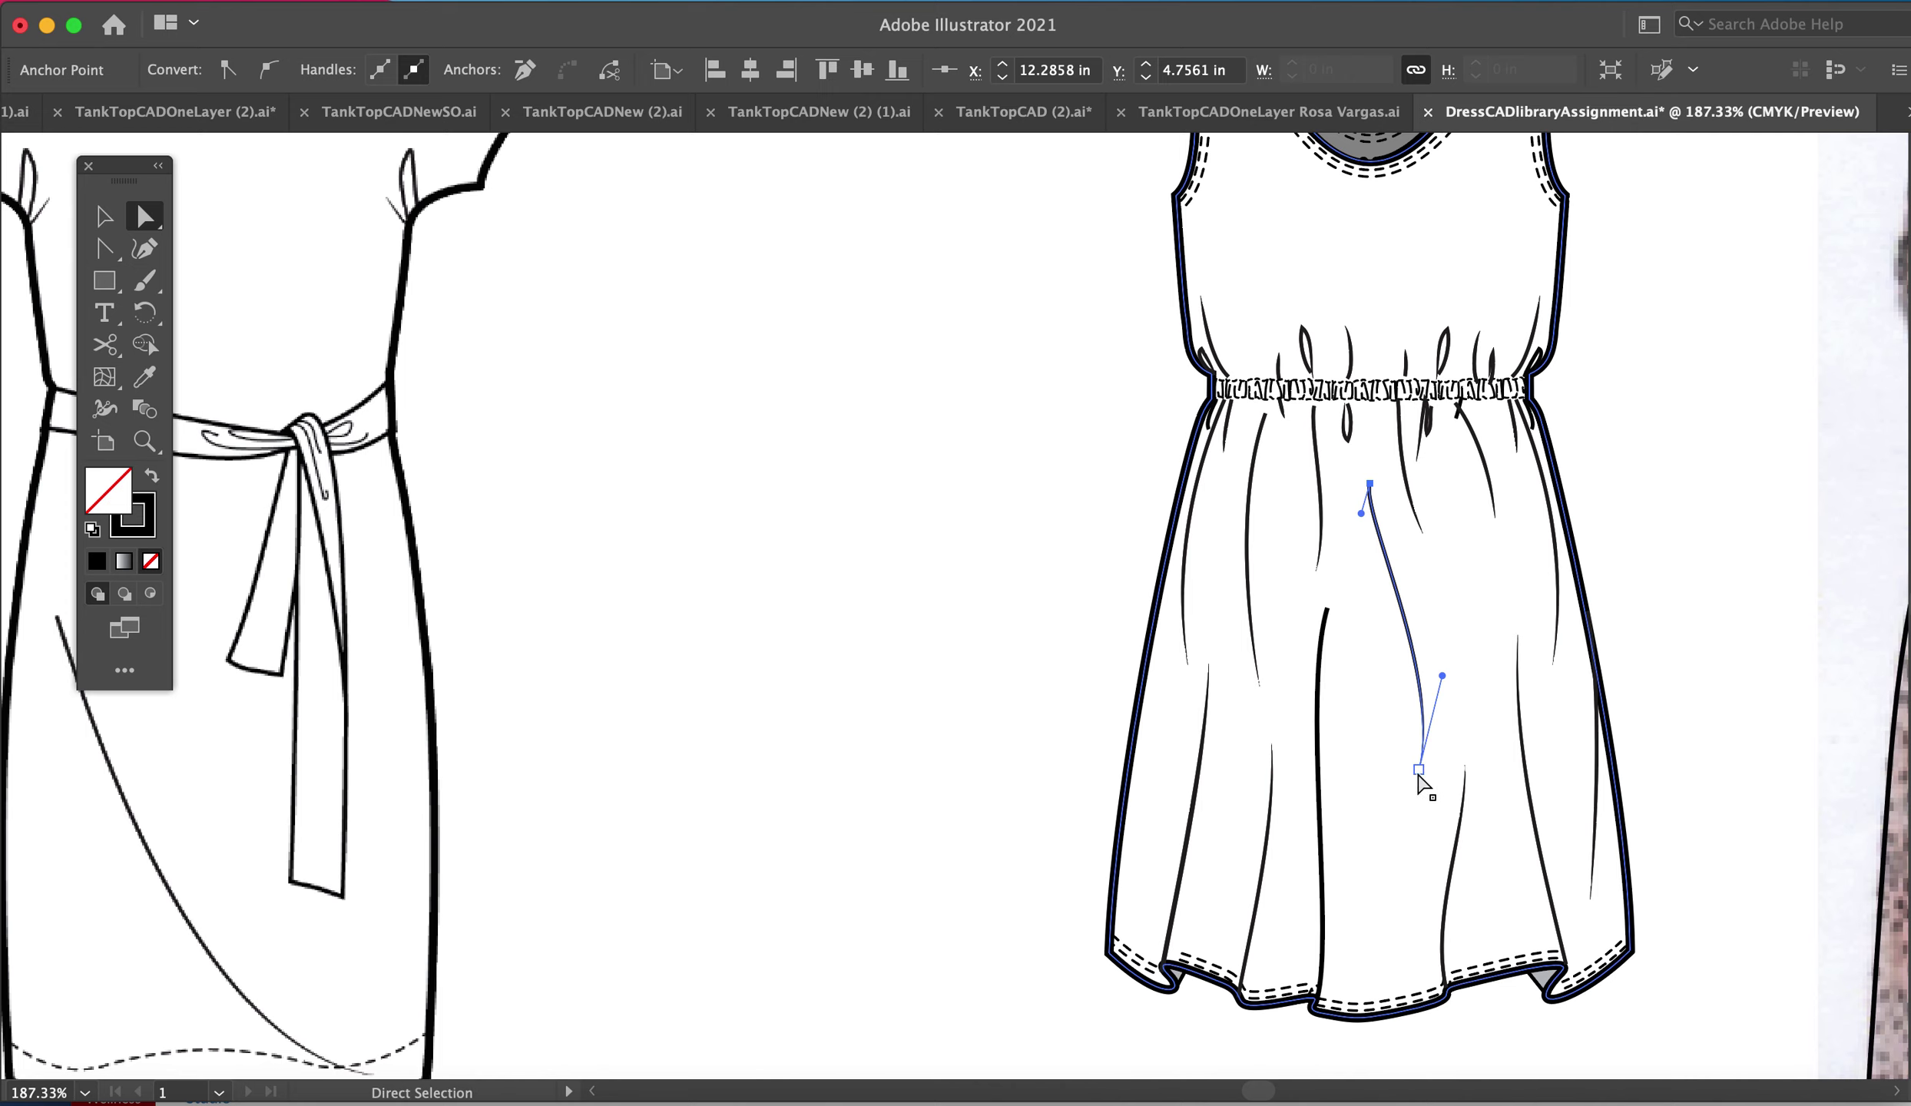
pyautogui.moveTo(1418, 770); pyautogui.dragTo(1324, 729)
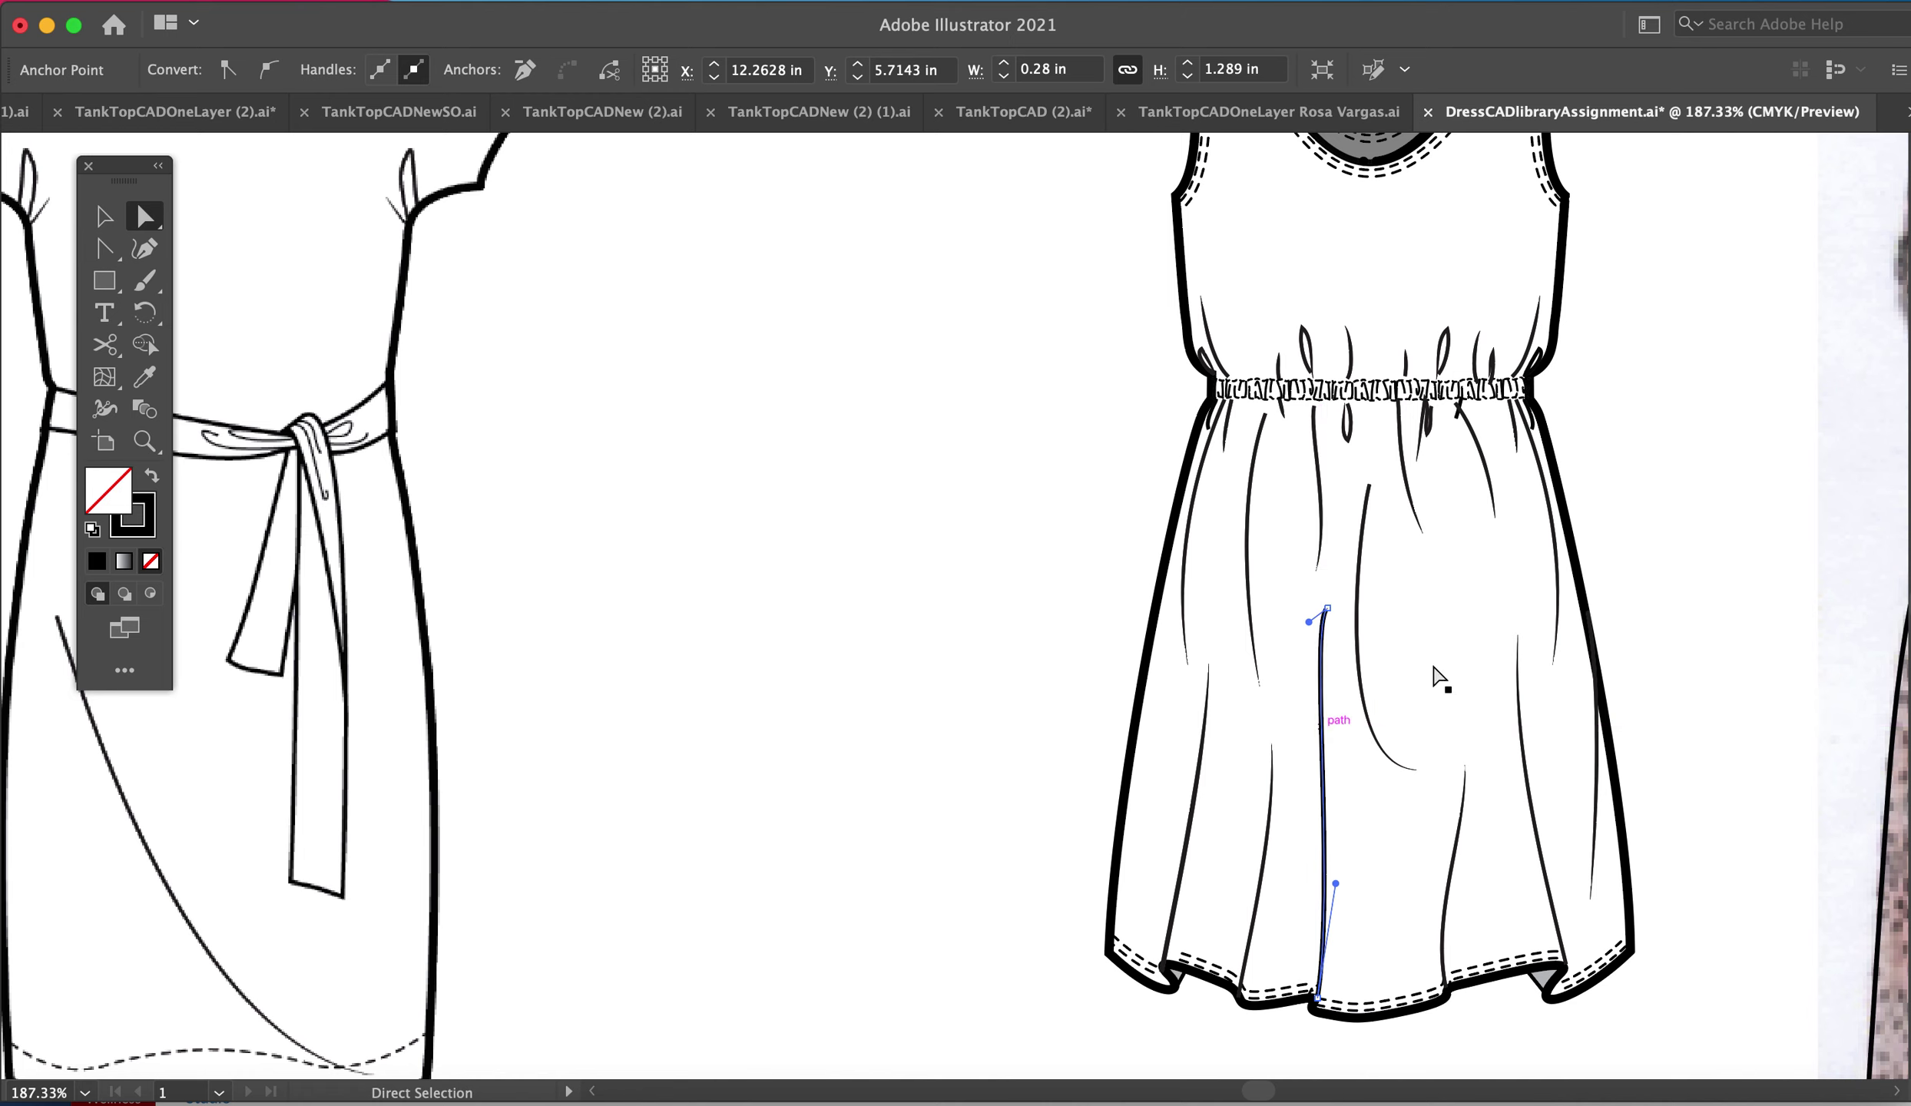
# - Isolate the dress group and move the straightened fold line into the empty space beside the dress
pyautogui.click(1790, 369)
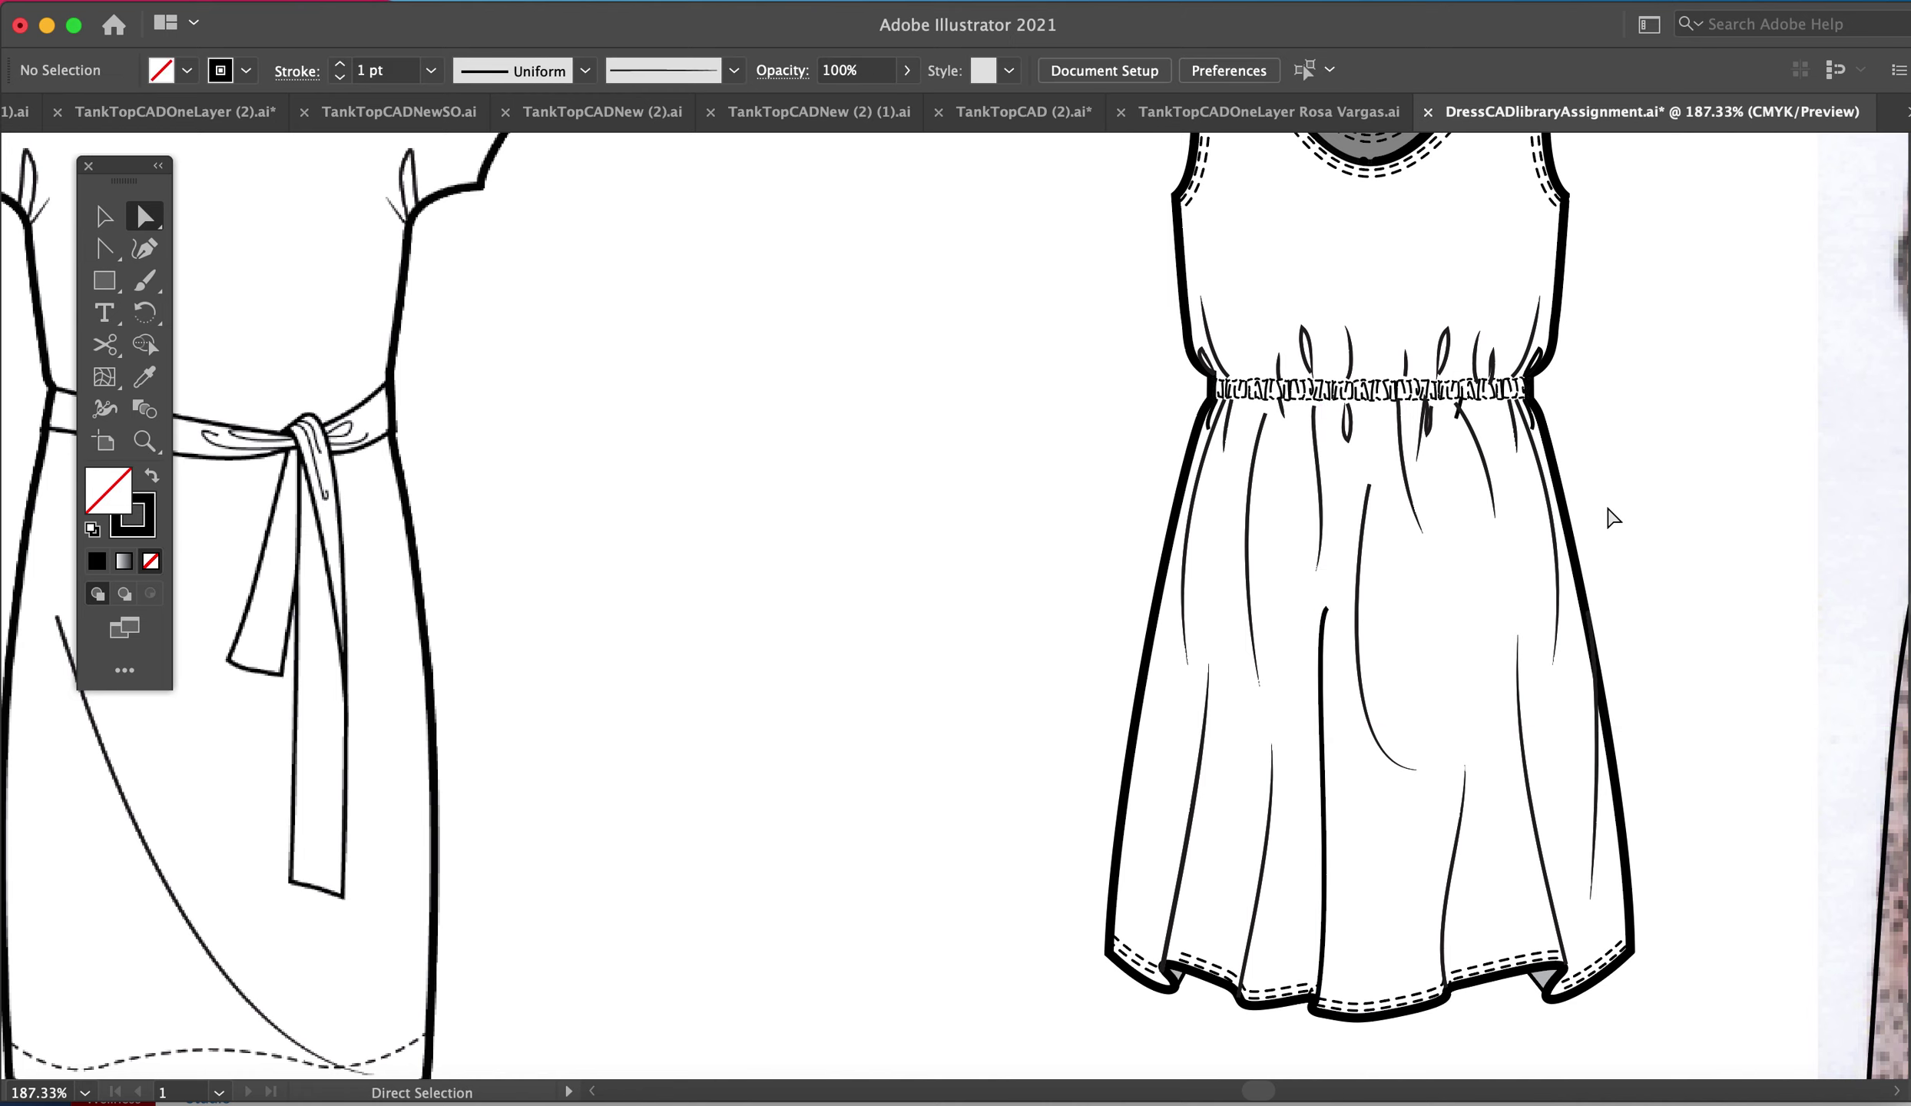
pyautogui.click(1315, 759)
pyautogui.press('v')
pyautogui.click(1108, 738)
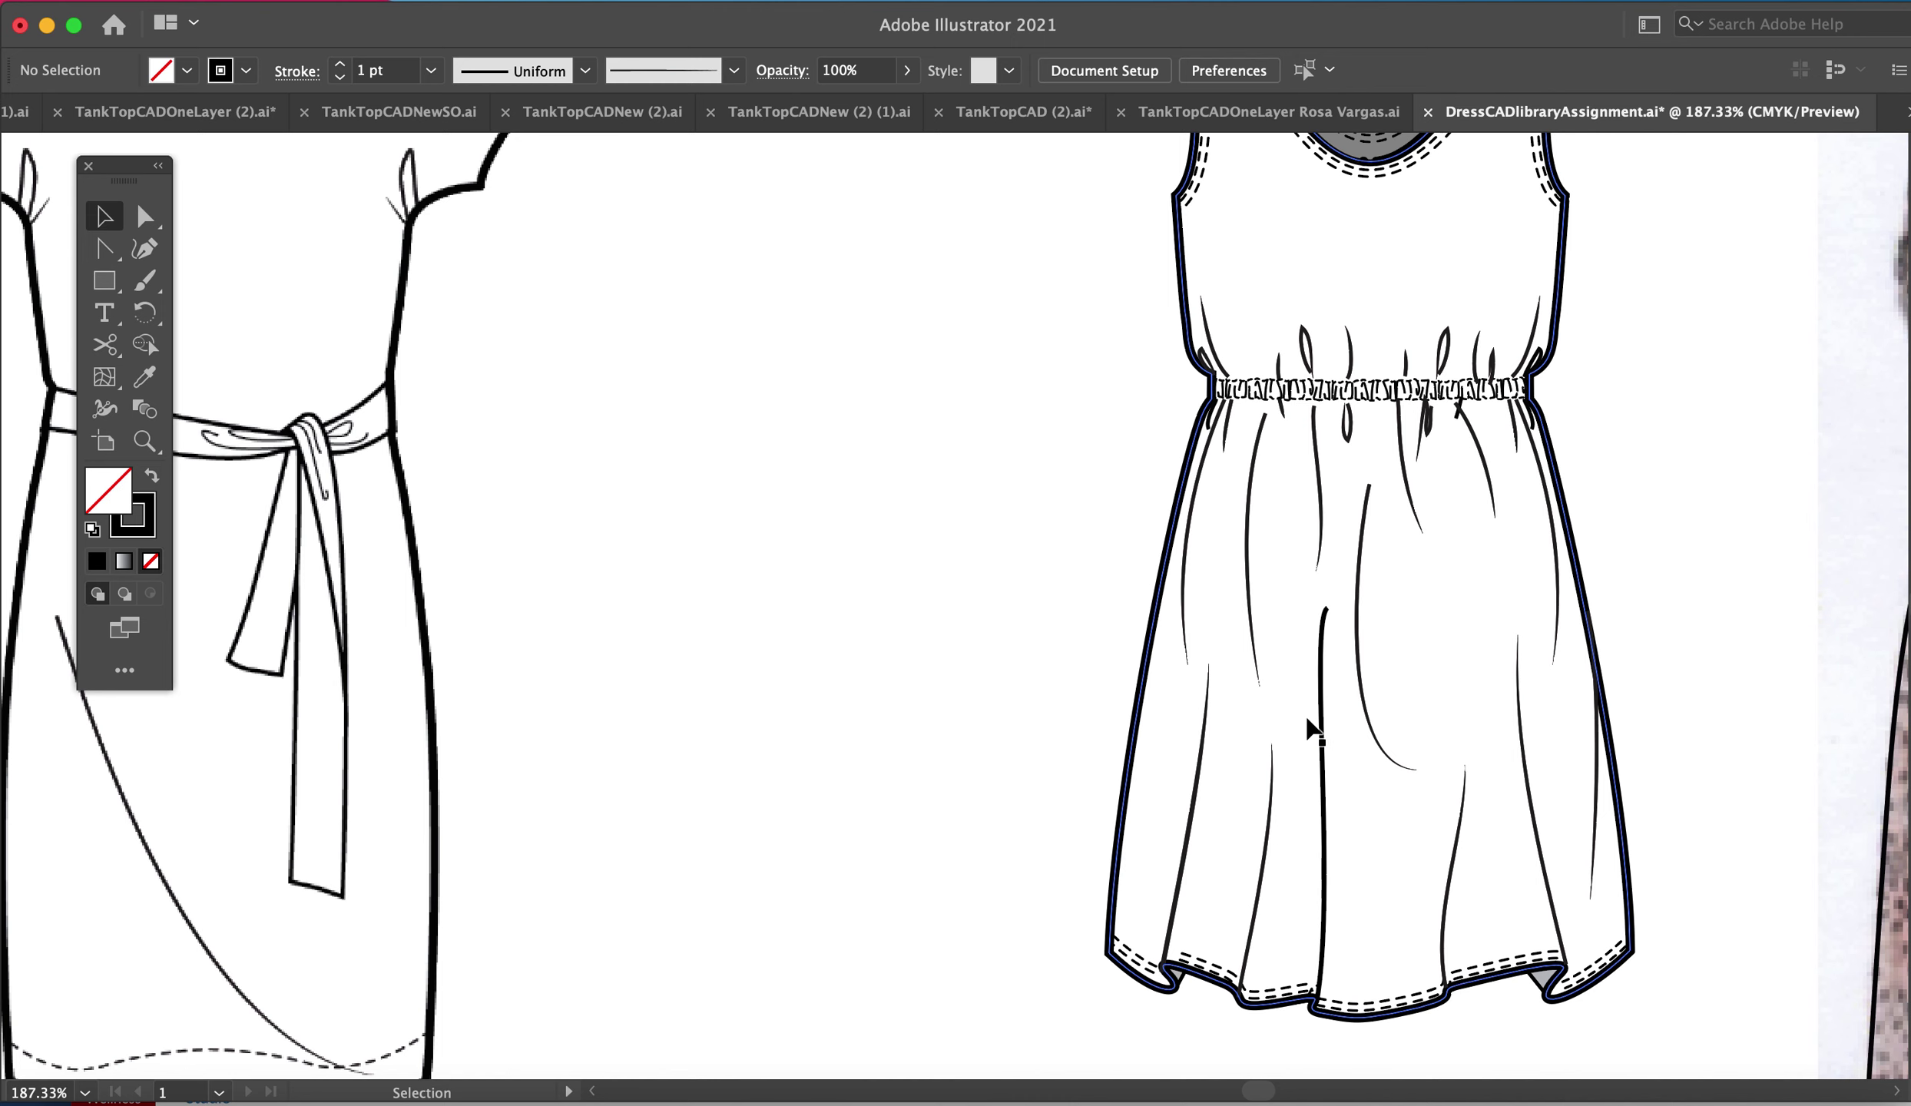
pyautogui.click(1314, 728)
pyautogui.doubleClick(1322, 730)
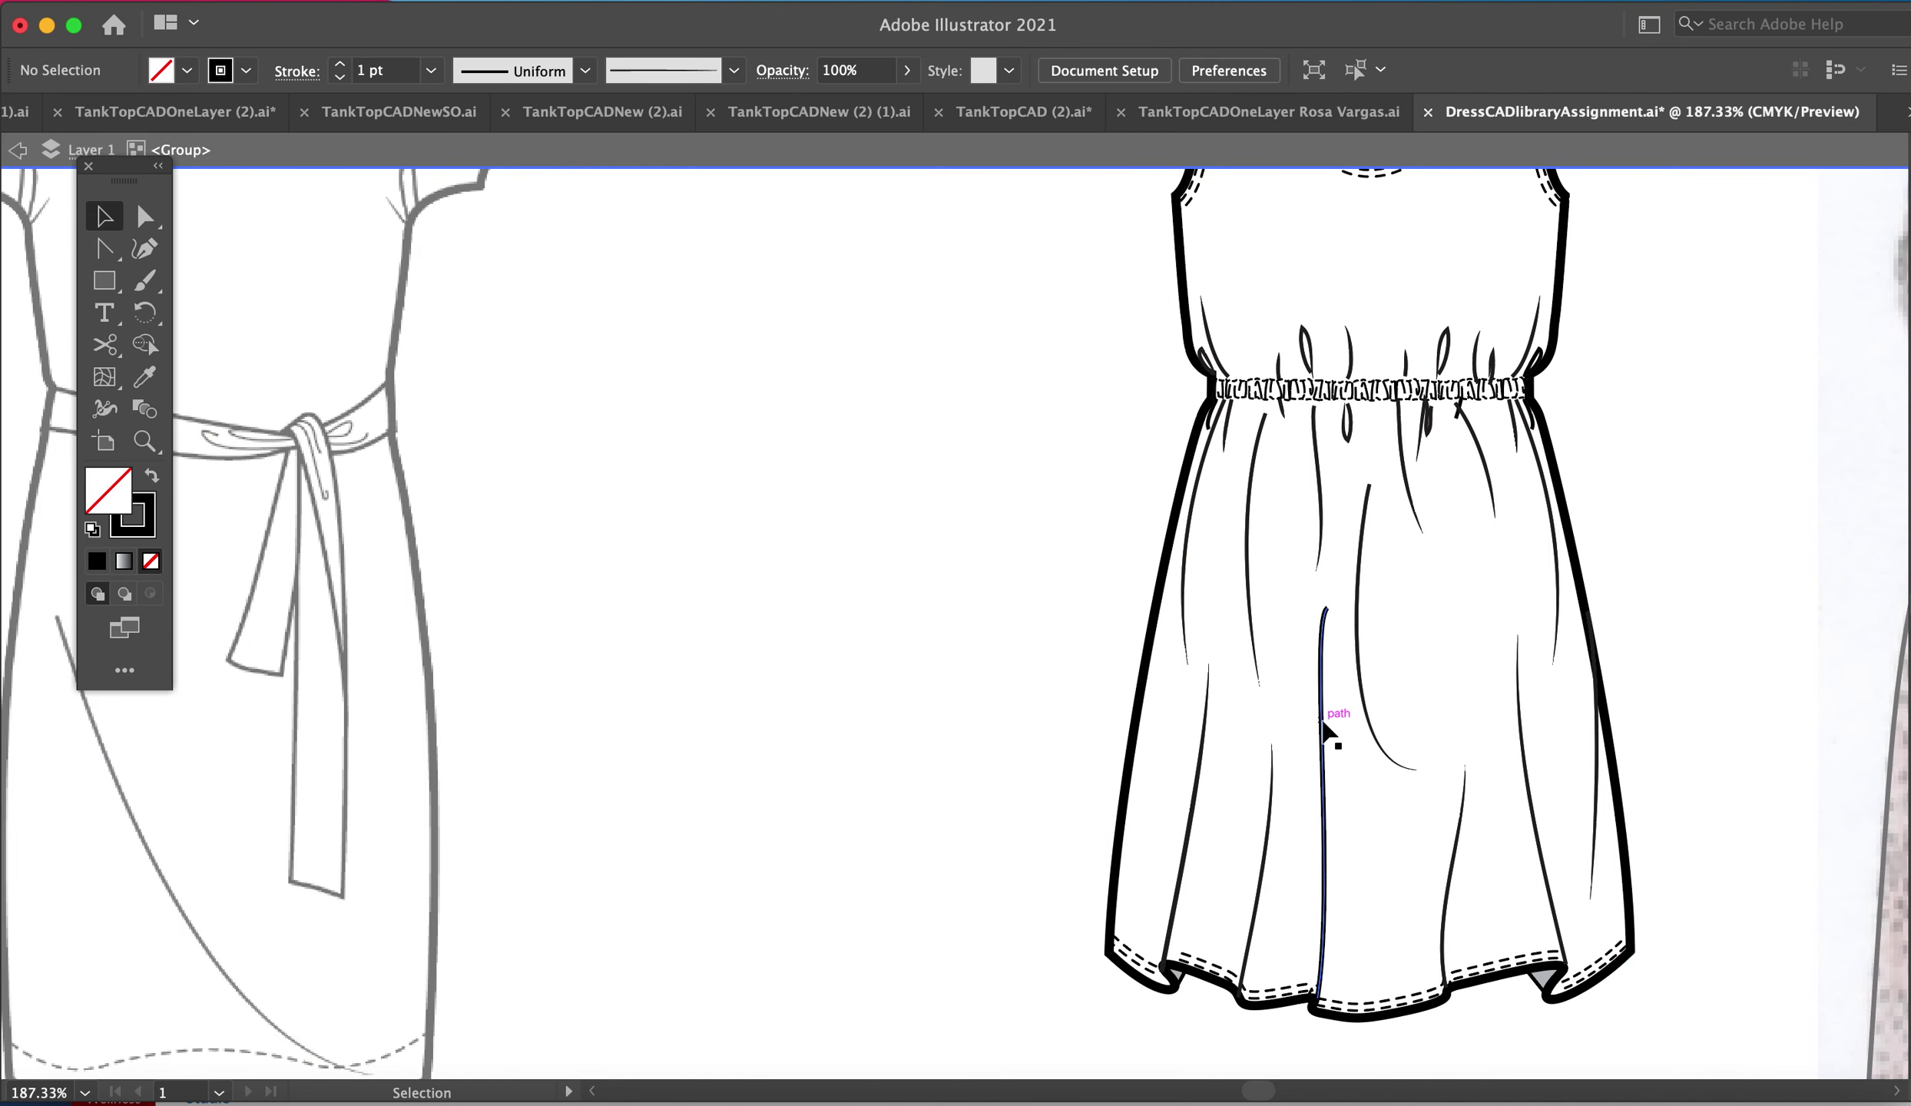
pyautogui.moveTo(1322, 730); pyautogui.dragTo(929, 510)
pyautogui.click(945, 853)
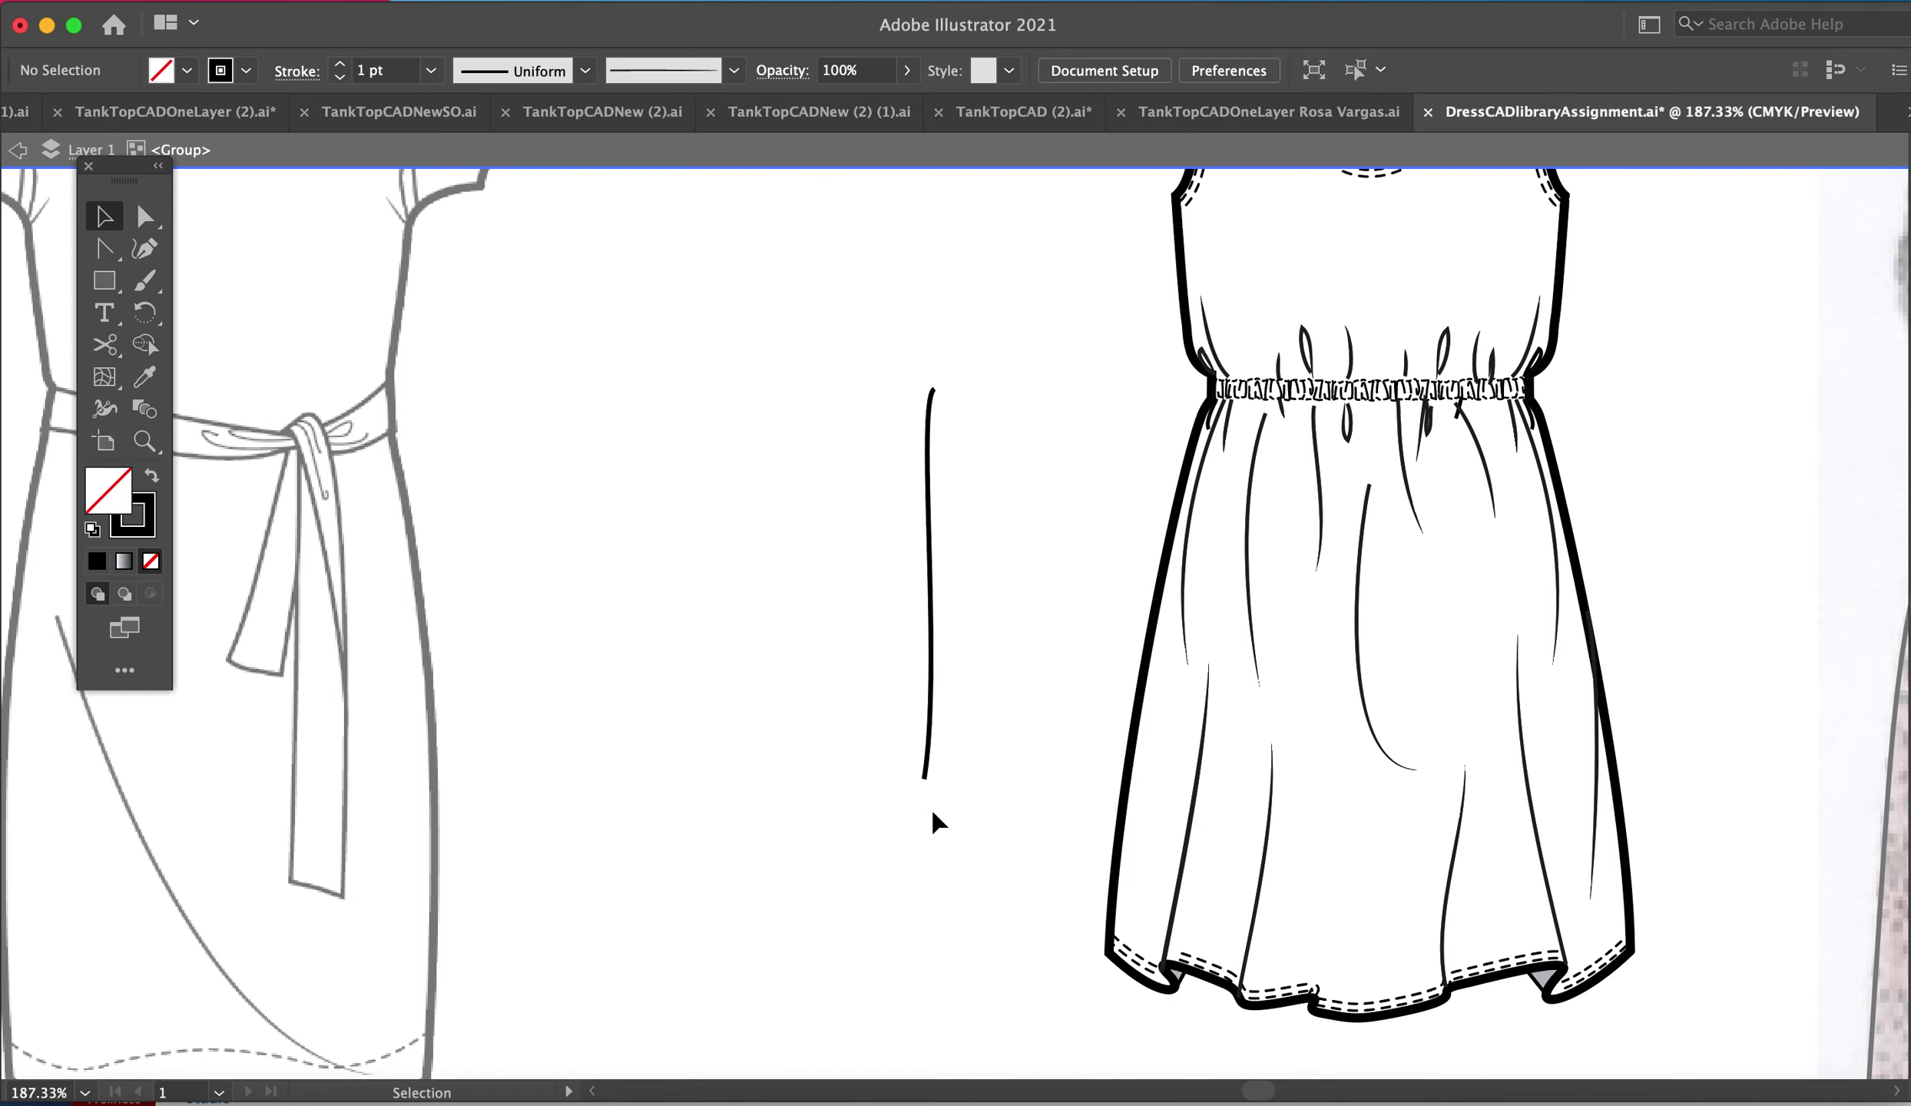
pyautogui.doubleClick(1050, 561)
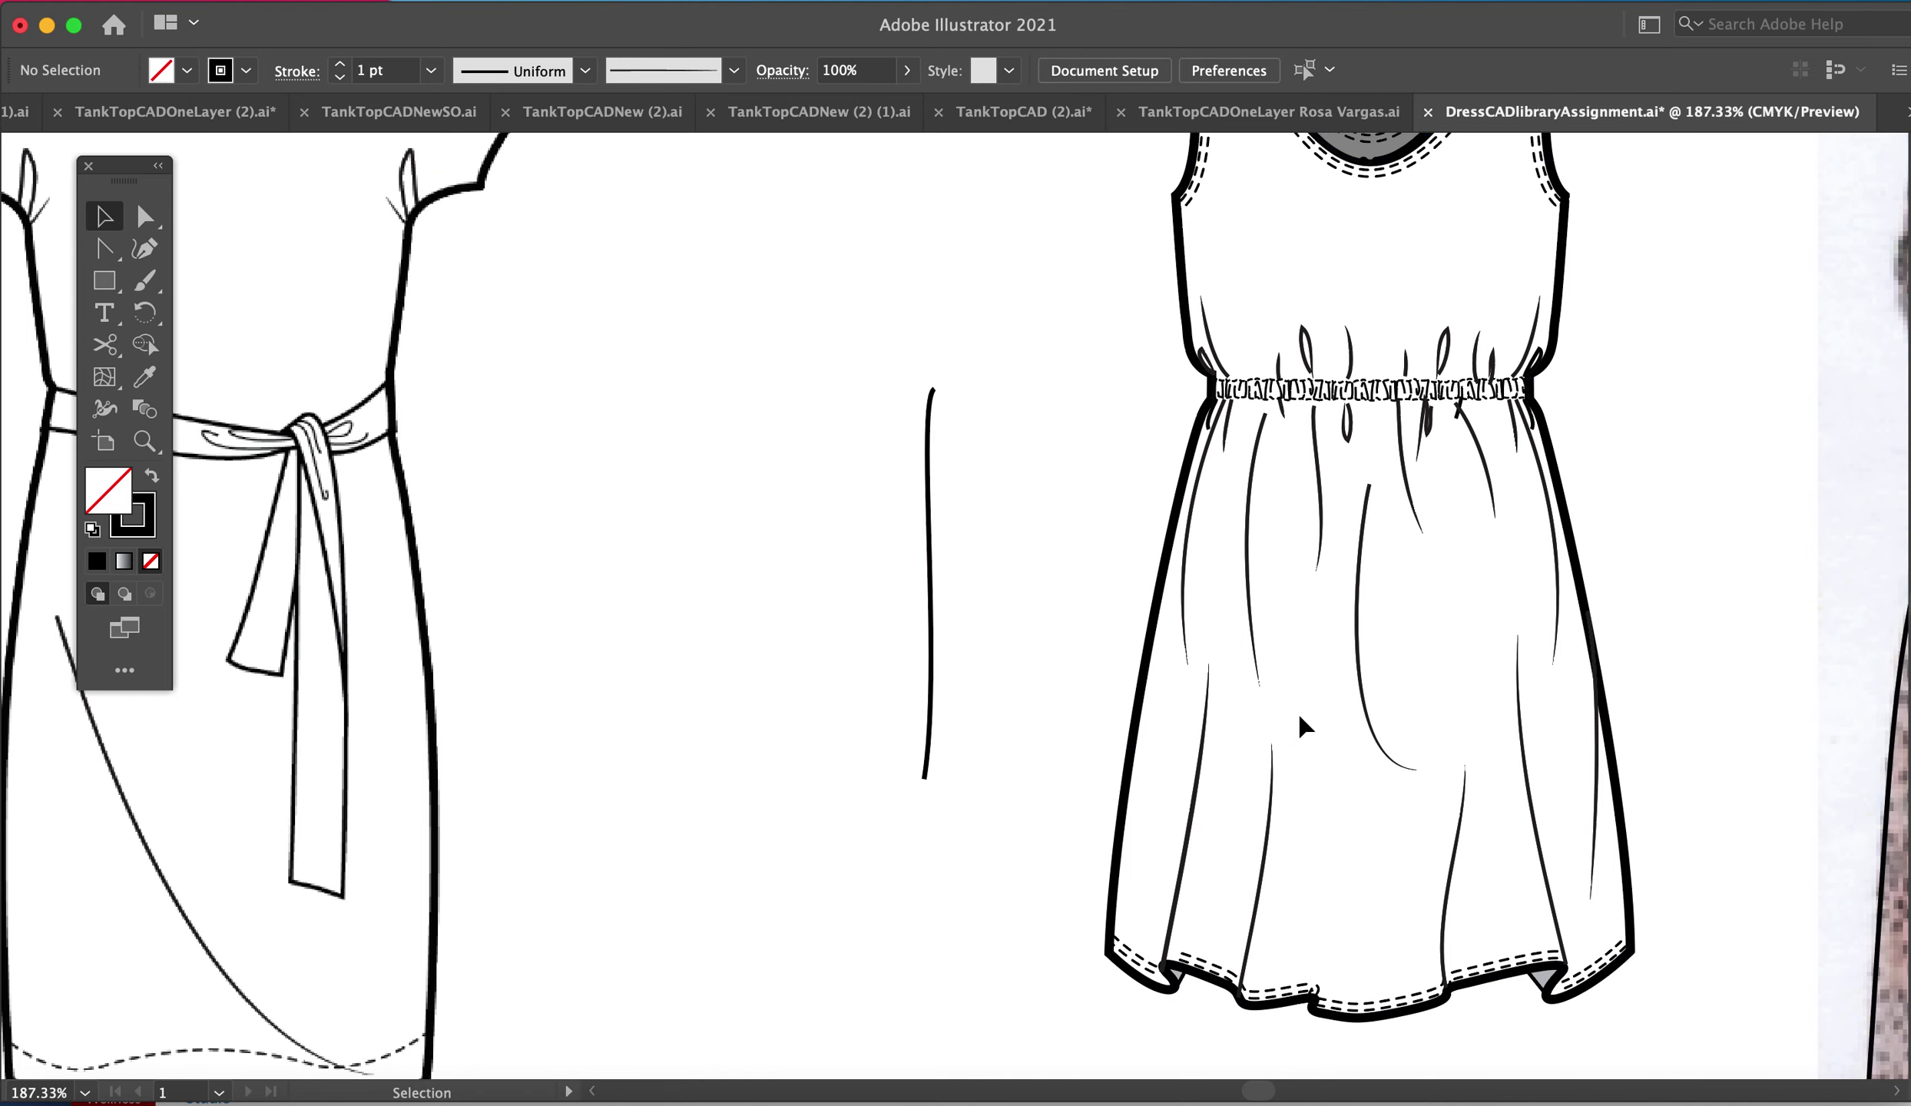
pyautogui.click(705, 4)
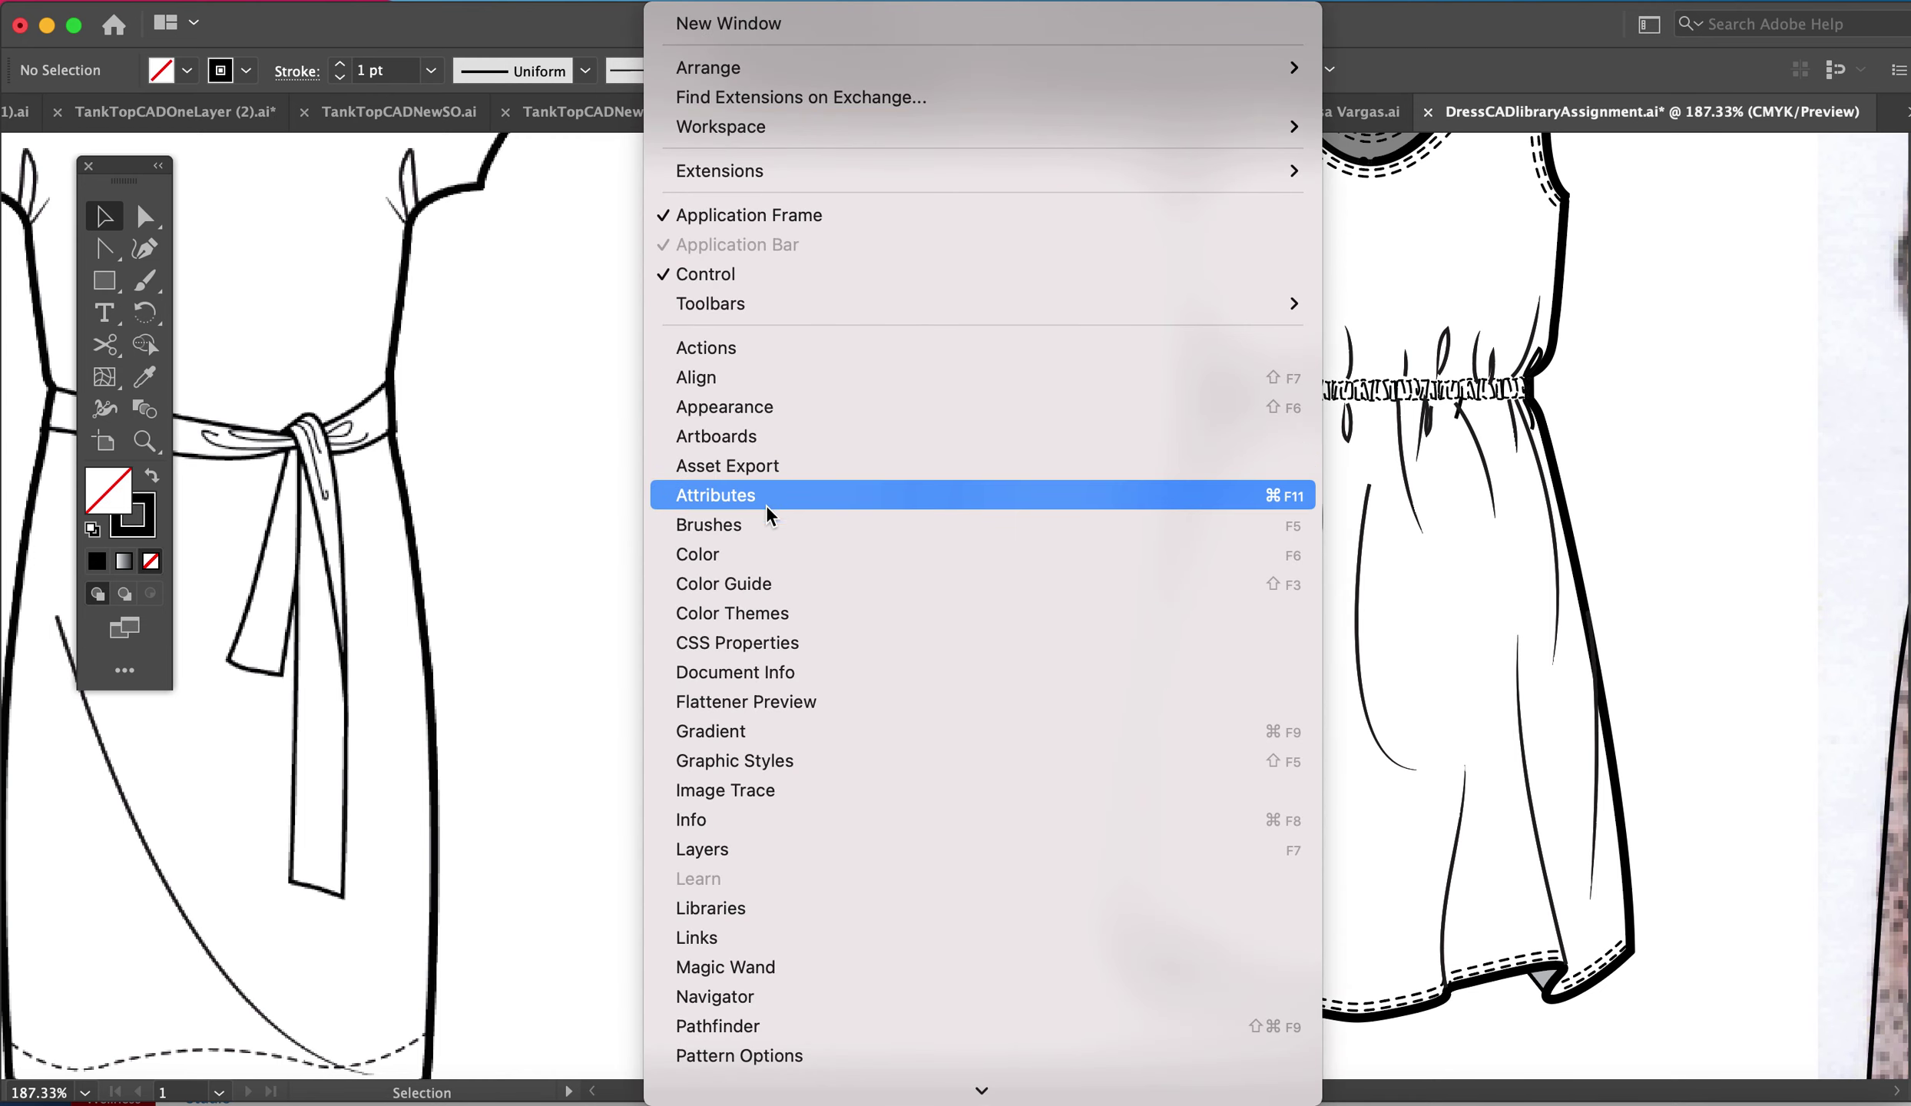
# - Dock the Brushes panel at the right and give the straight fold line a thin brush
pyautogui.click(766, 525)
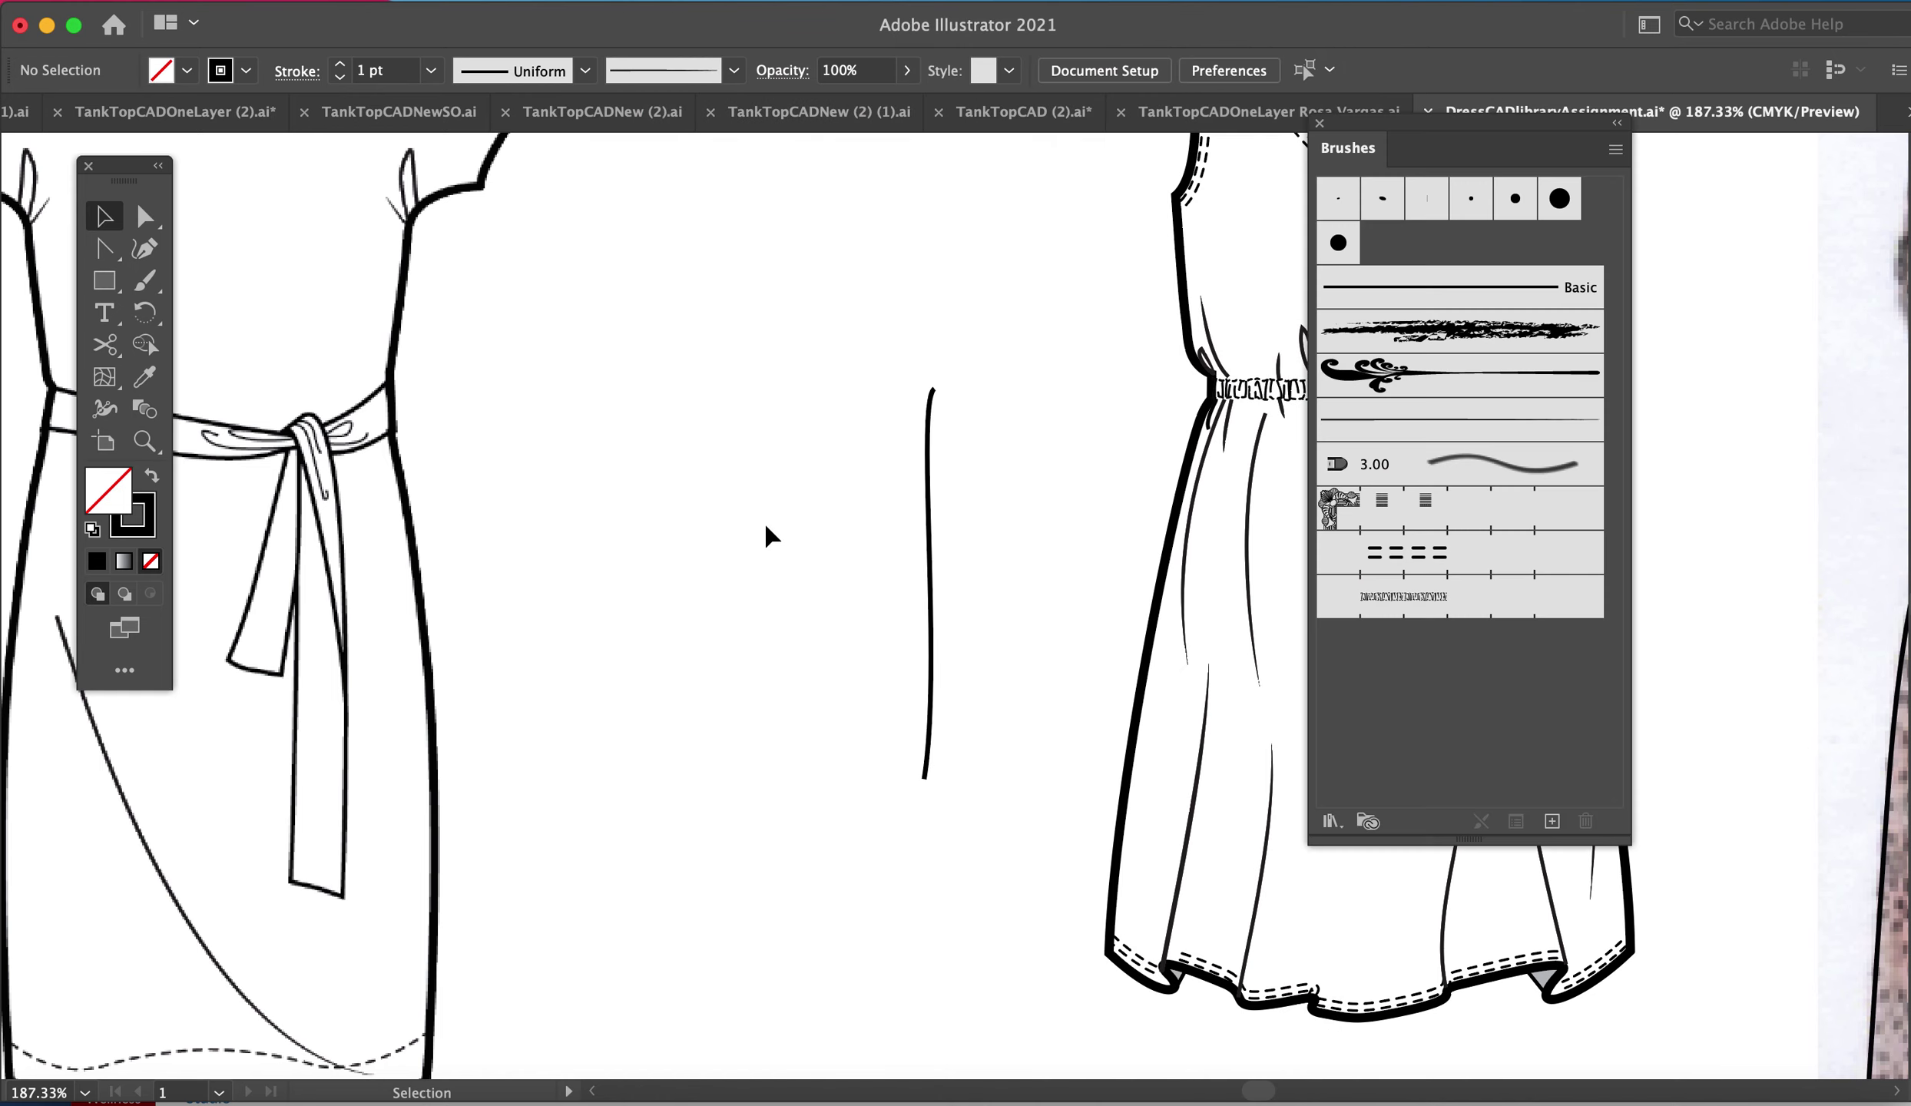
pyautogui.moveTo(1444, 122)
pyautogui.mouseDown()
pyautogui.moveTo(1793, 222)
pyautogui.moveTo(1718, 185)
pyautogui.mouseUp()
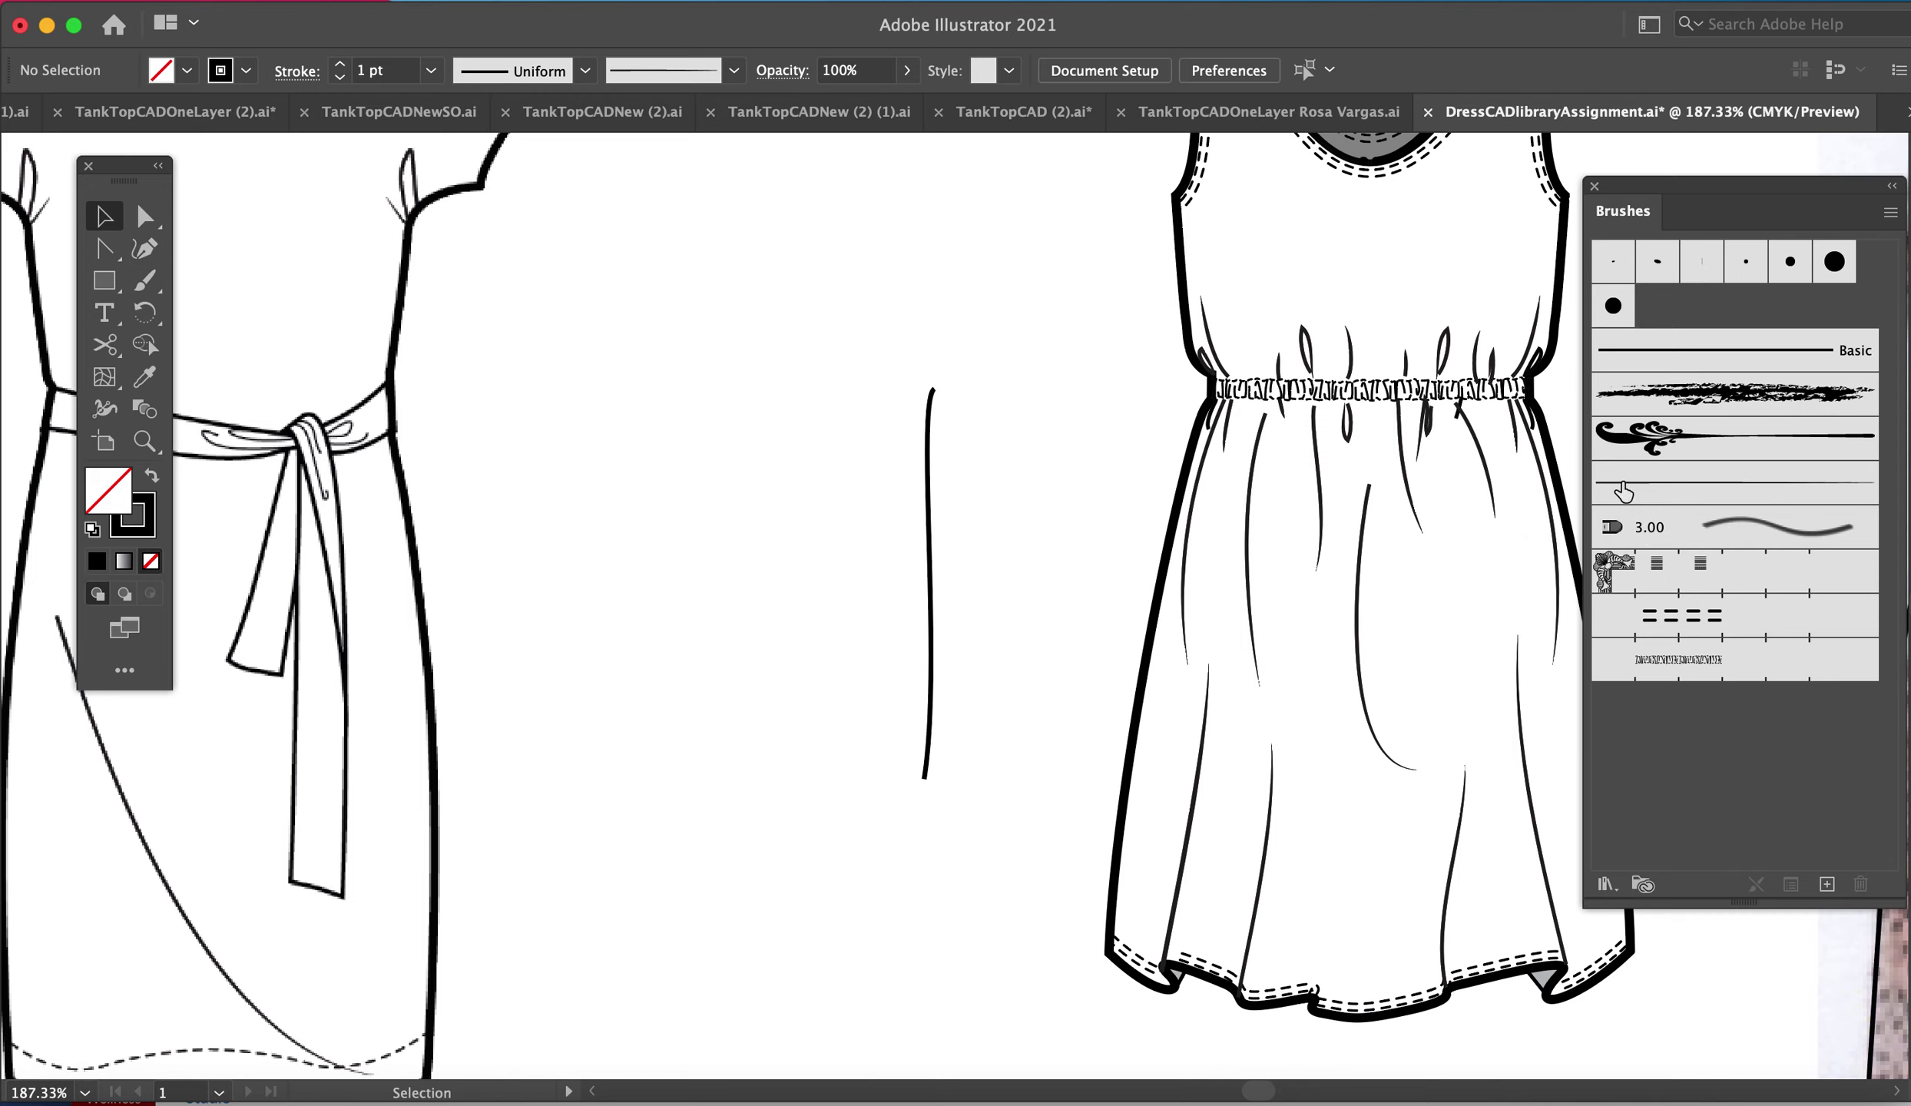
pyautogui.click(932, 501)
pyautogui.click(908, 522)
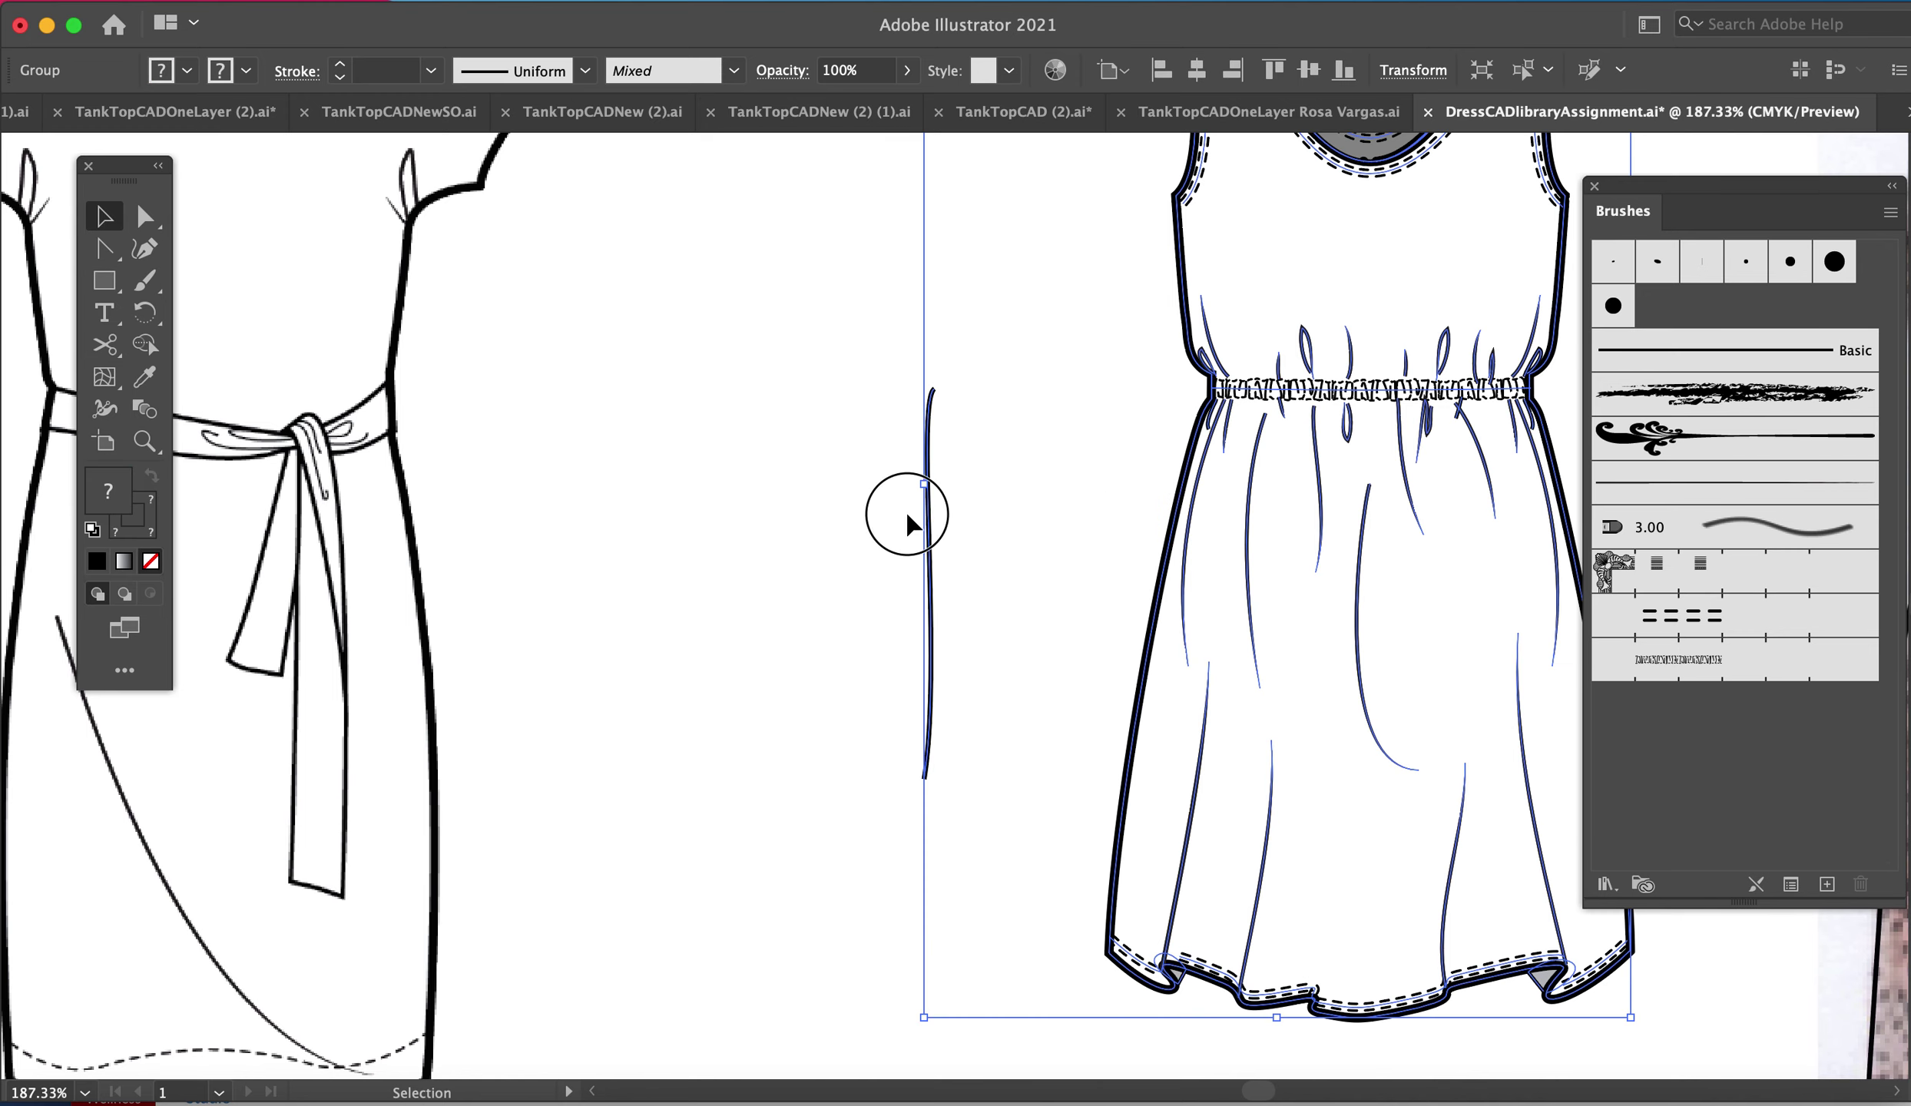
pyautogui.press('a')
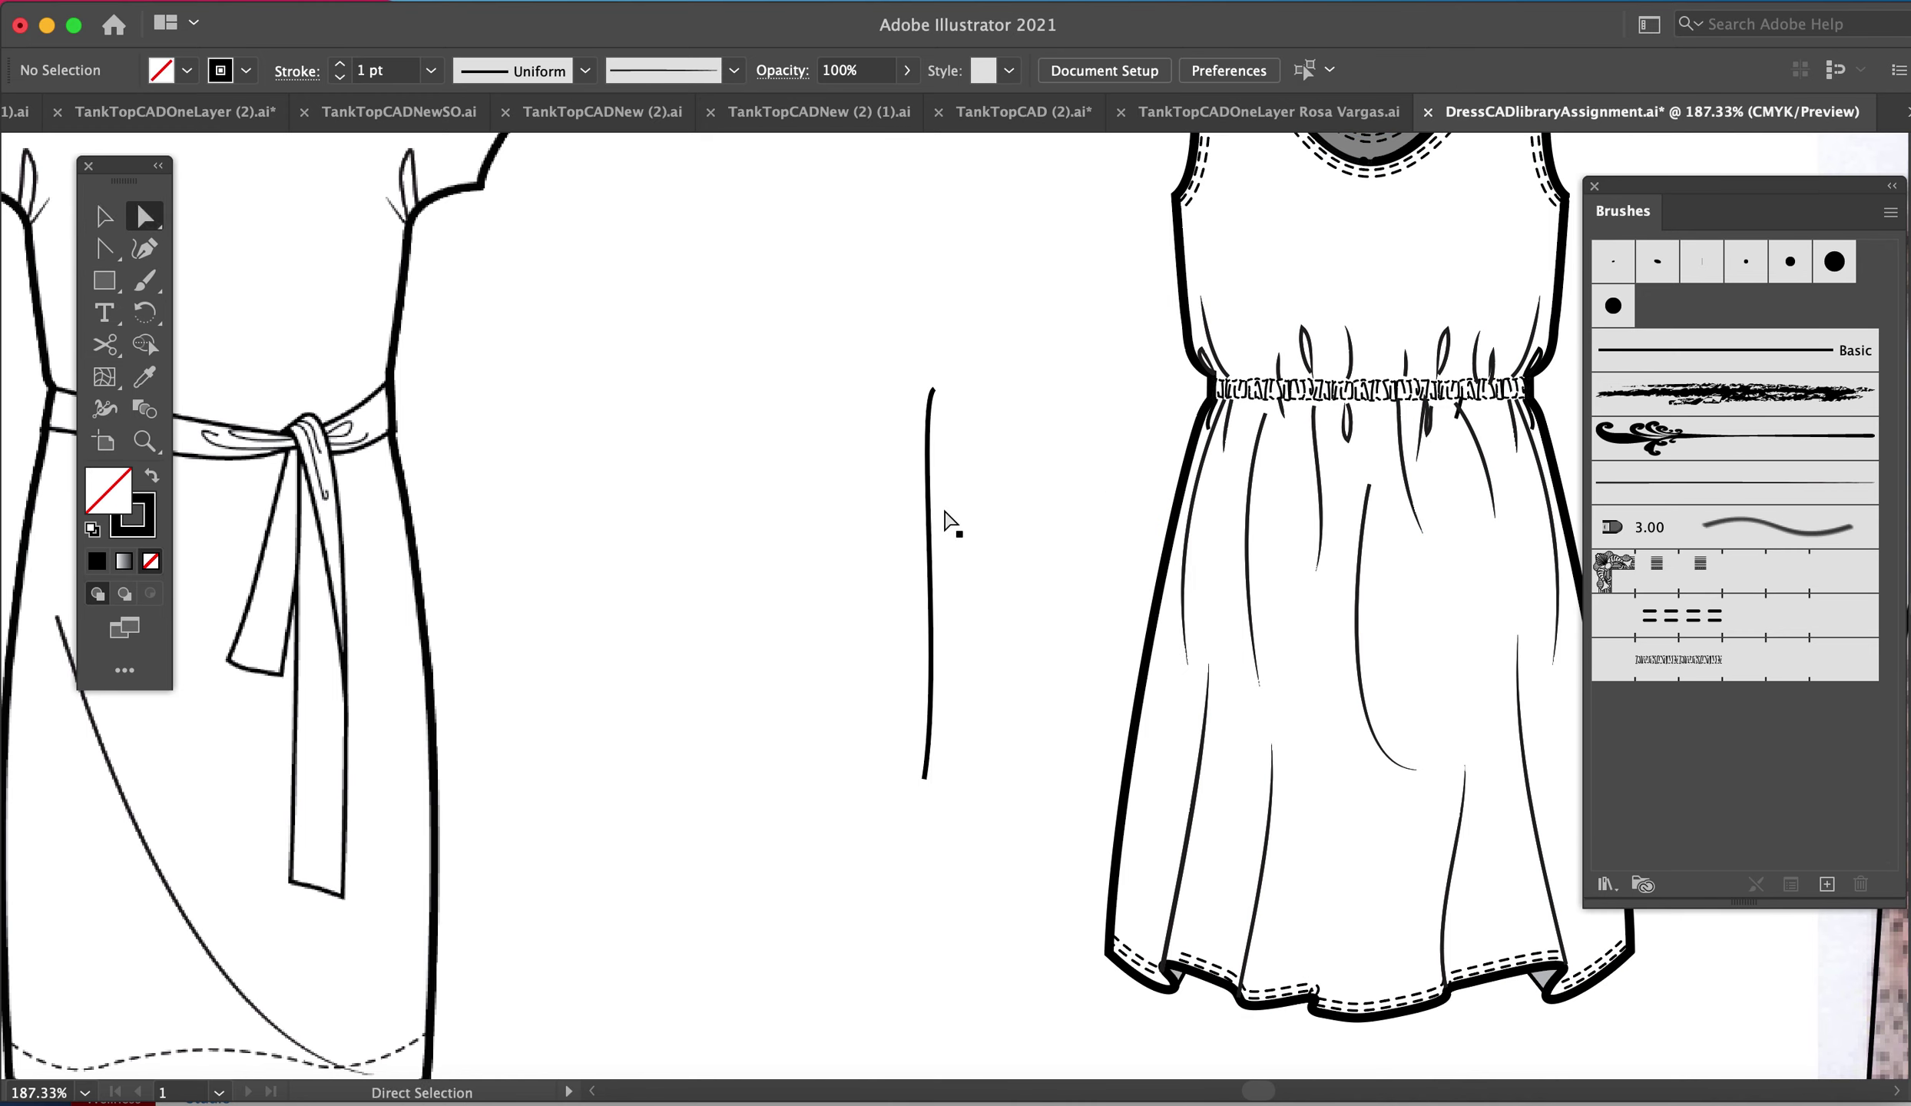
pyautogui.click(931, 507)
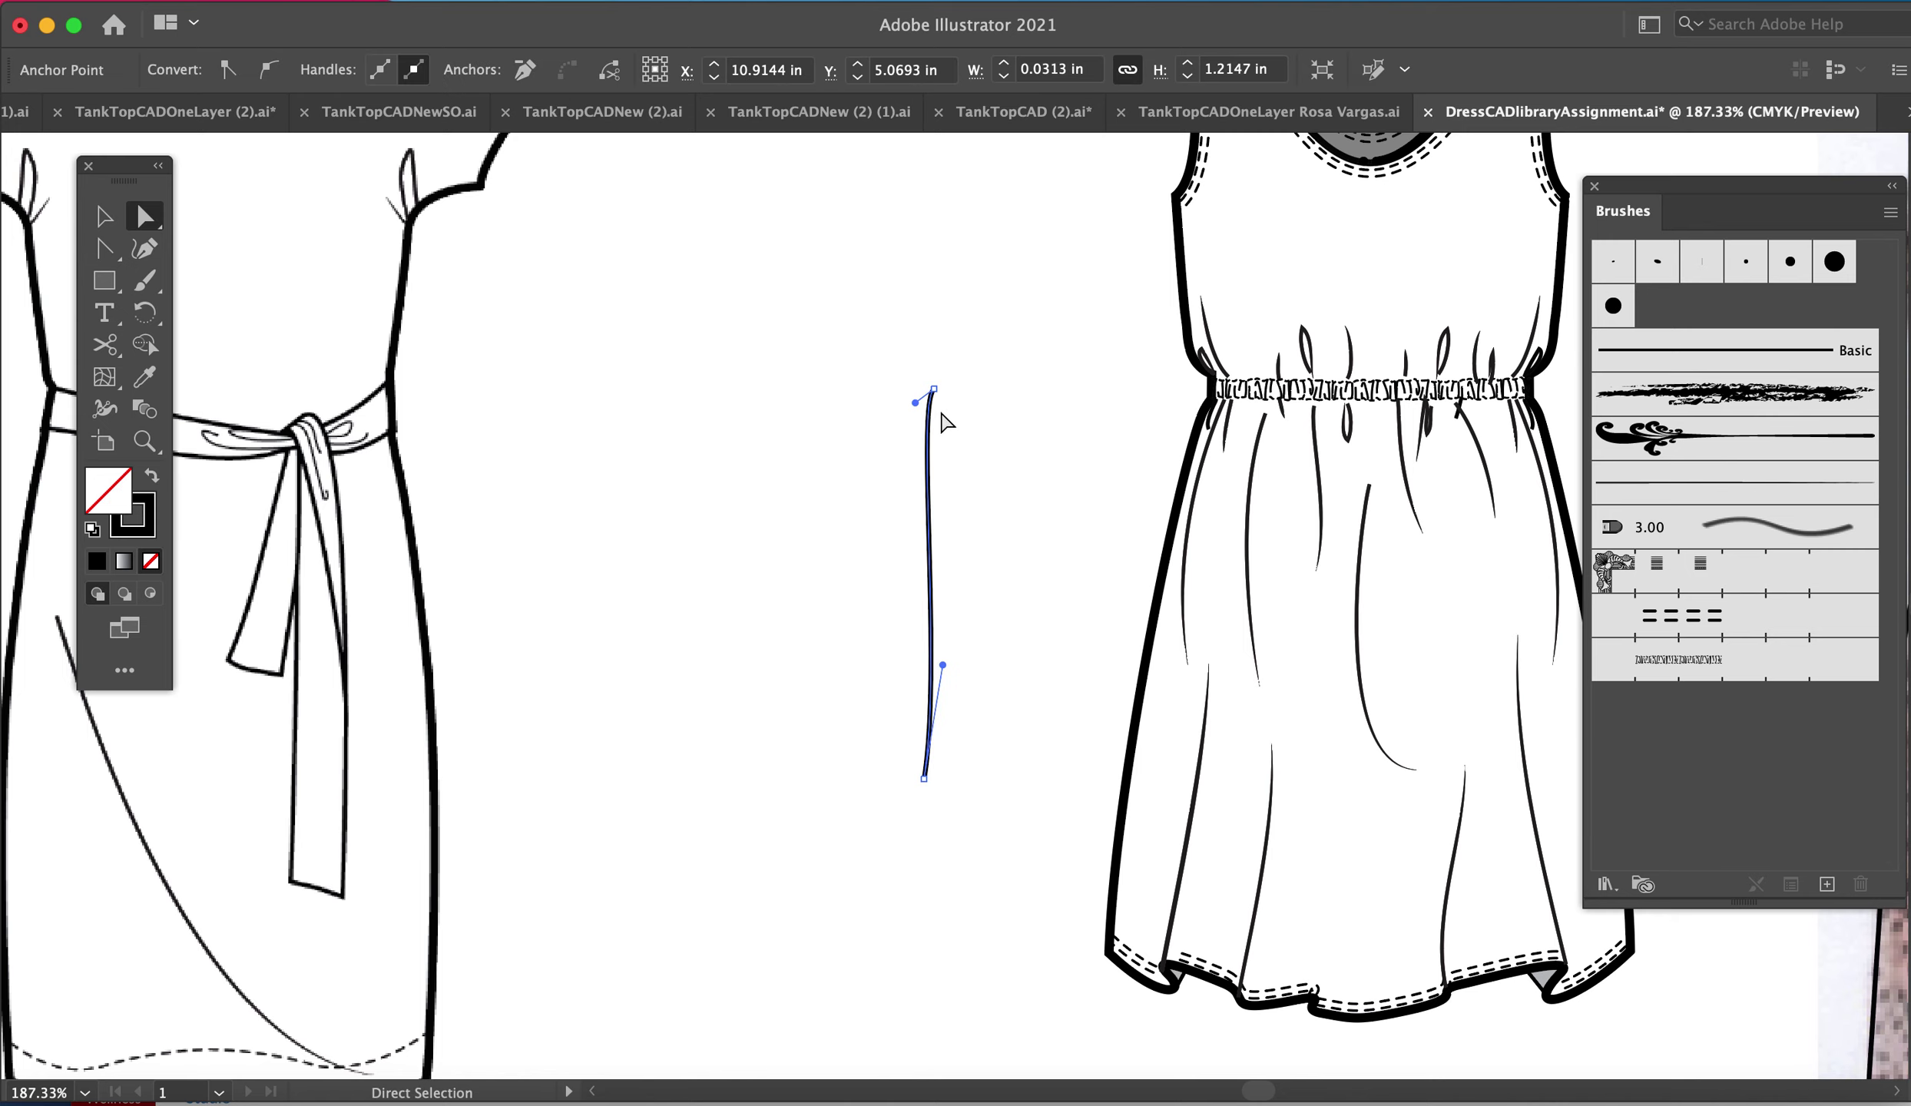
pyautogui.click(1651, 486)
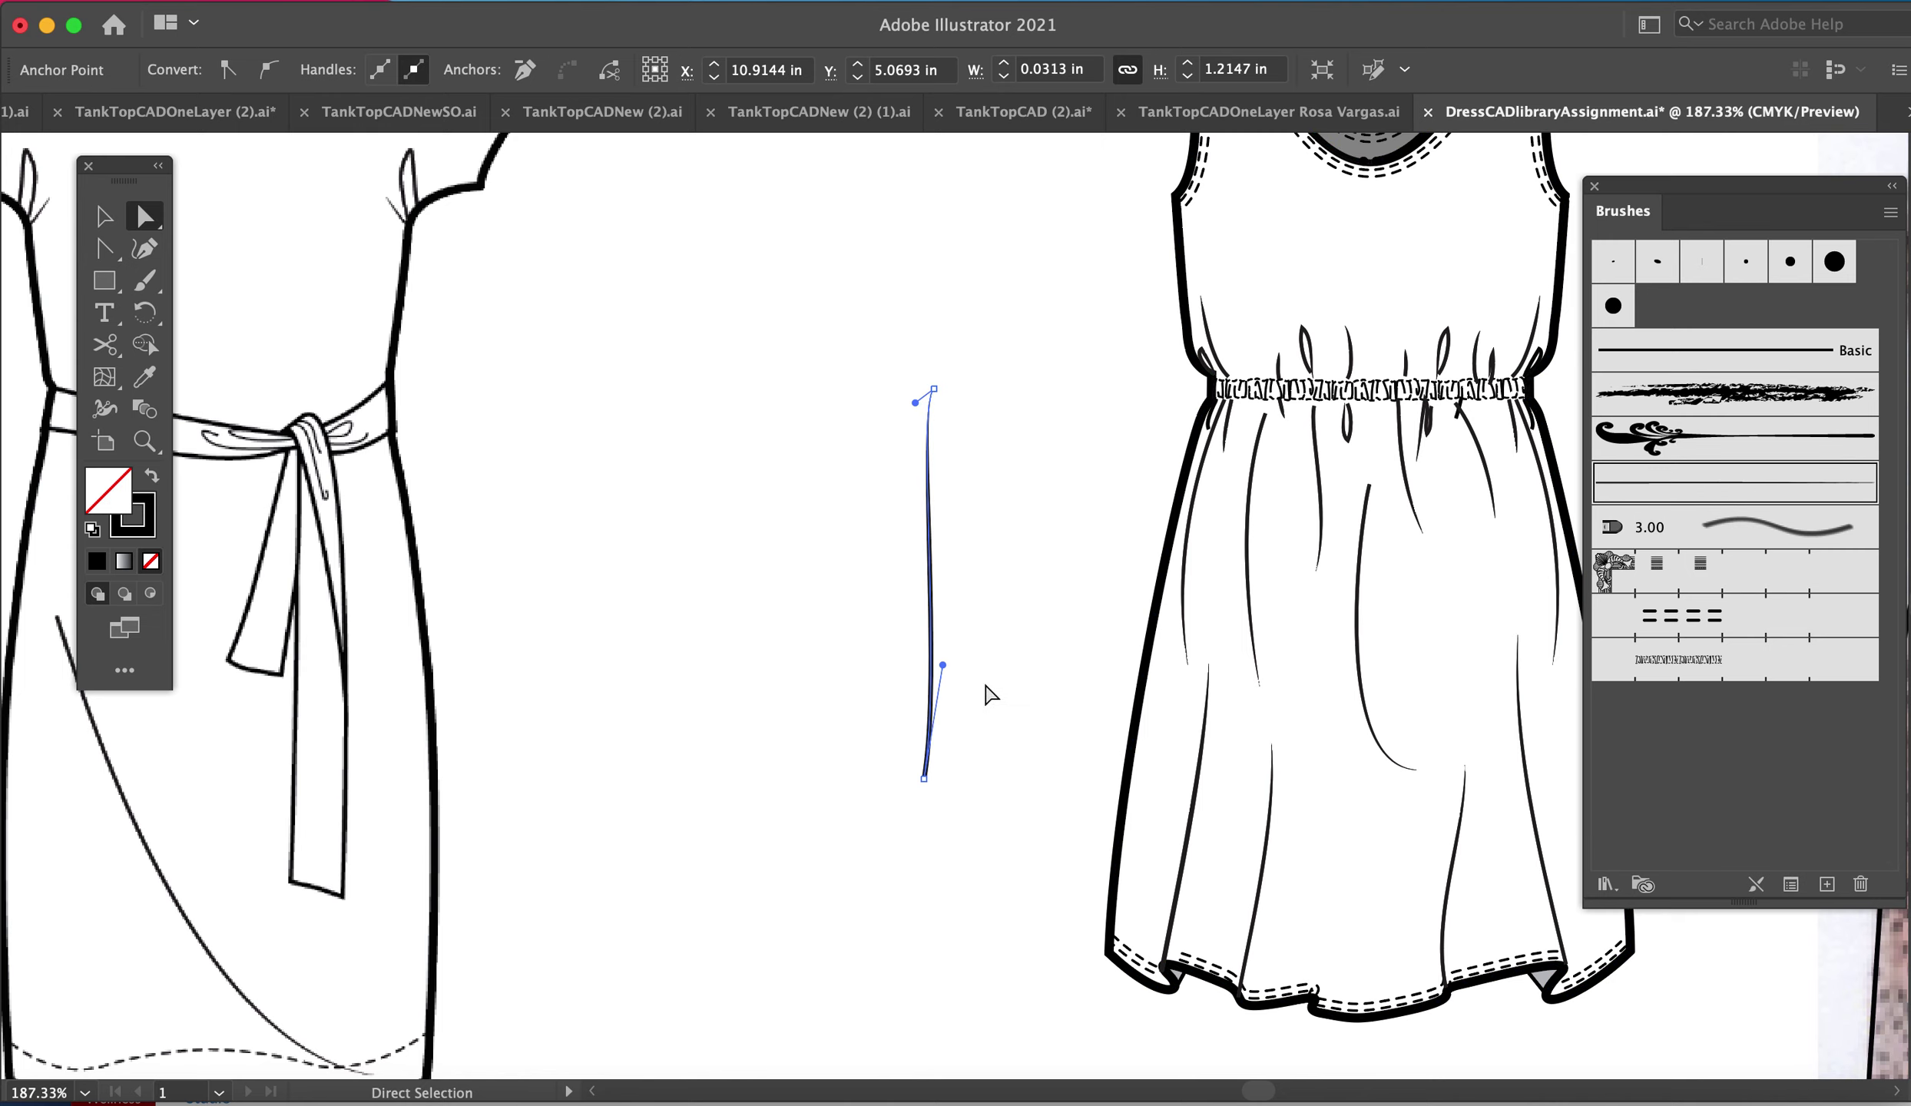
pyautogui.click(986, 745)
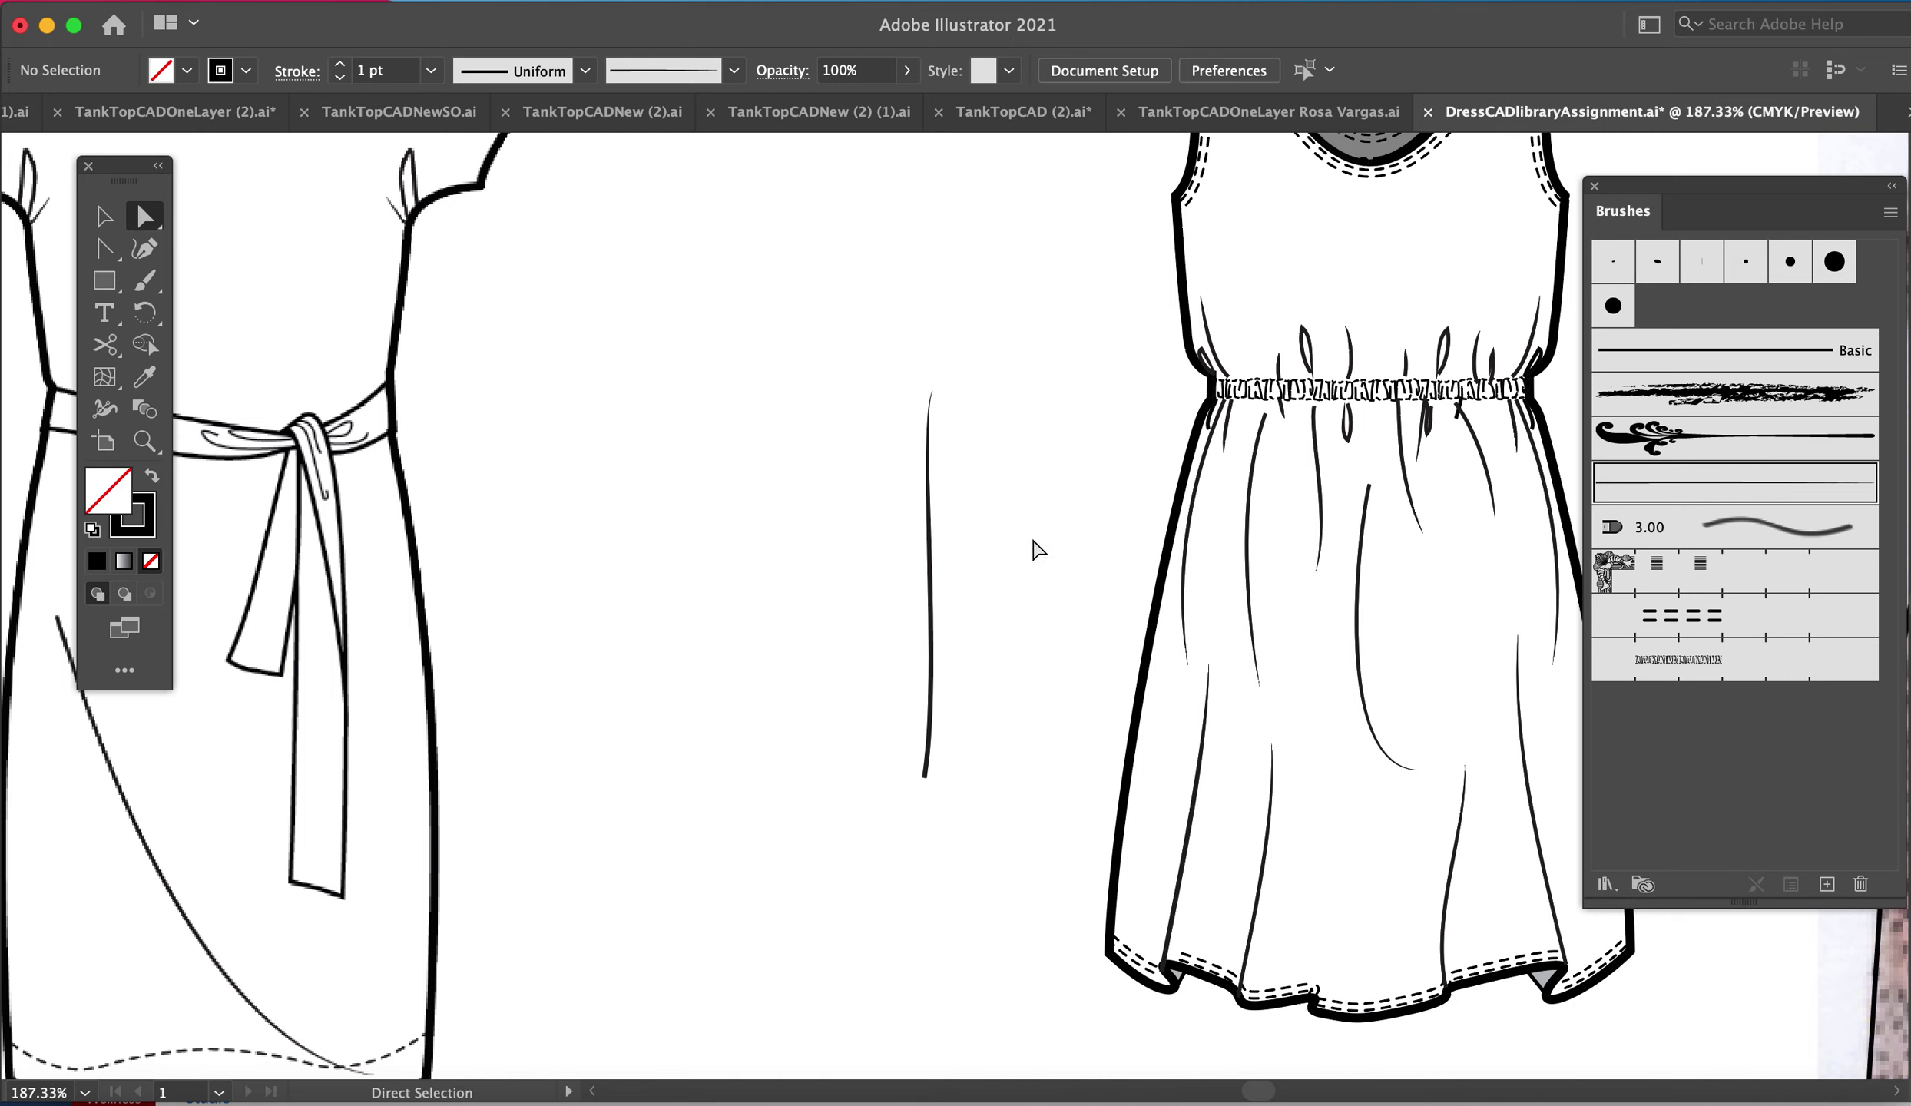
# - Draw a peaked, curved open drape line left of the fold line and apply a thin brush
pyautogui.press('p')
pyautogui.click(665, 487)
pyautogui.click(755, 326)
pyautogui.click(856, 560)
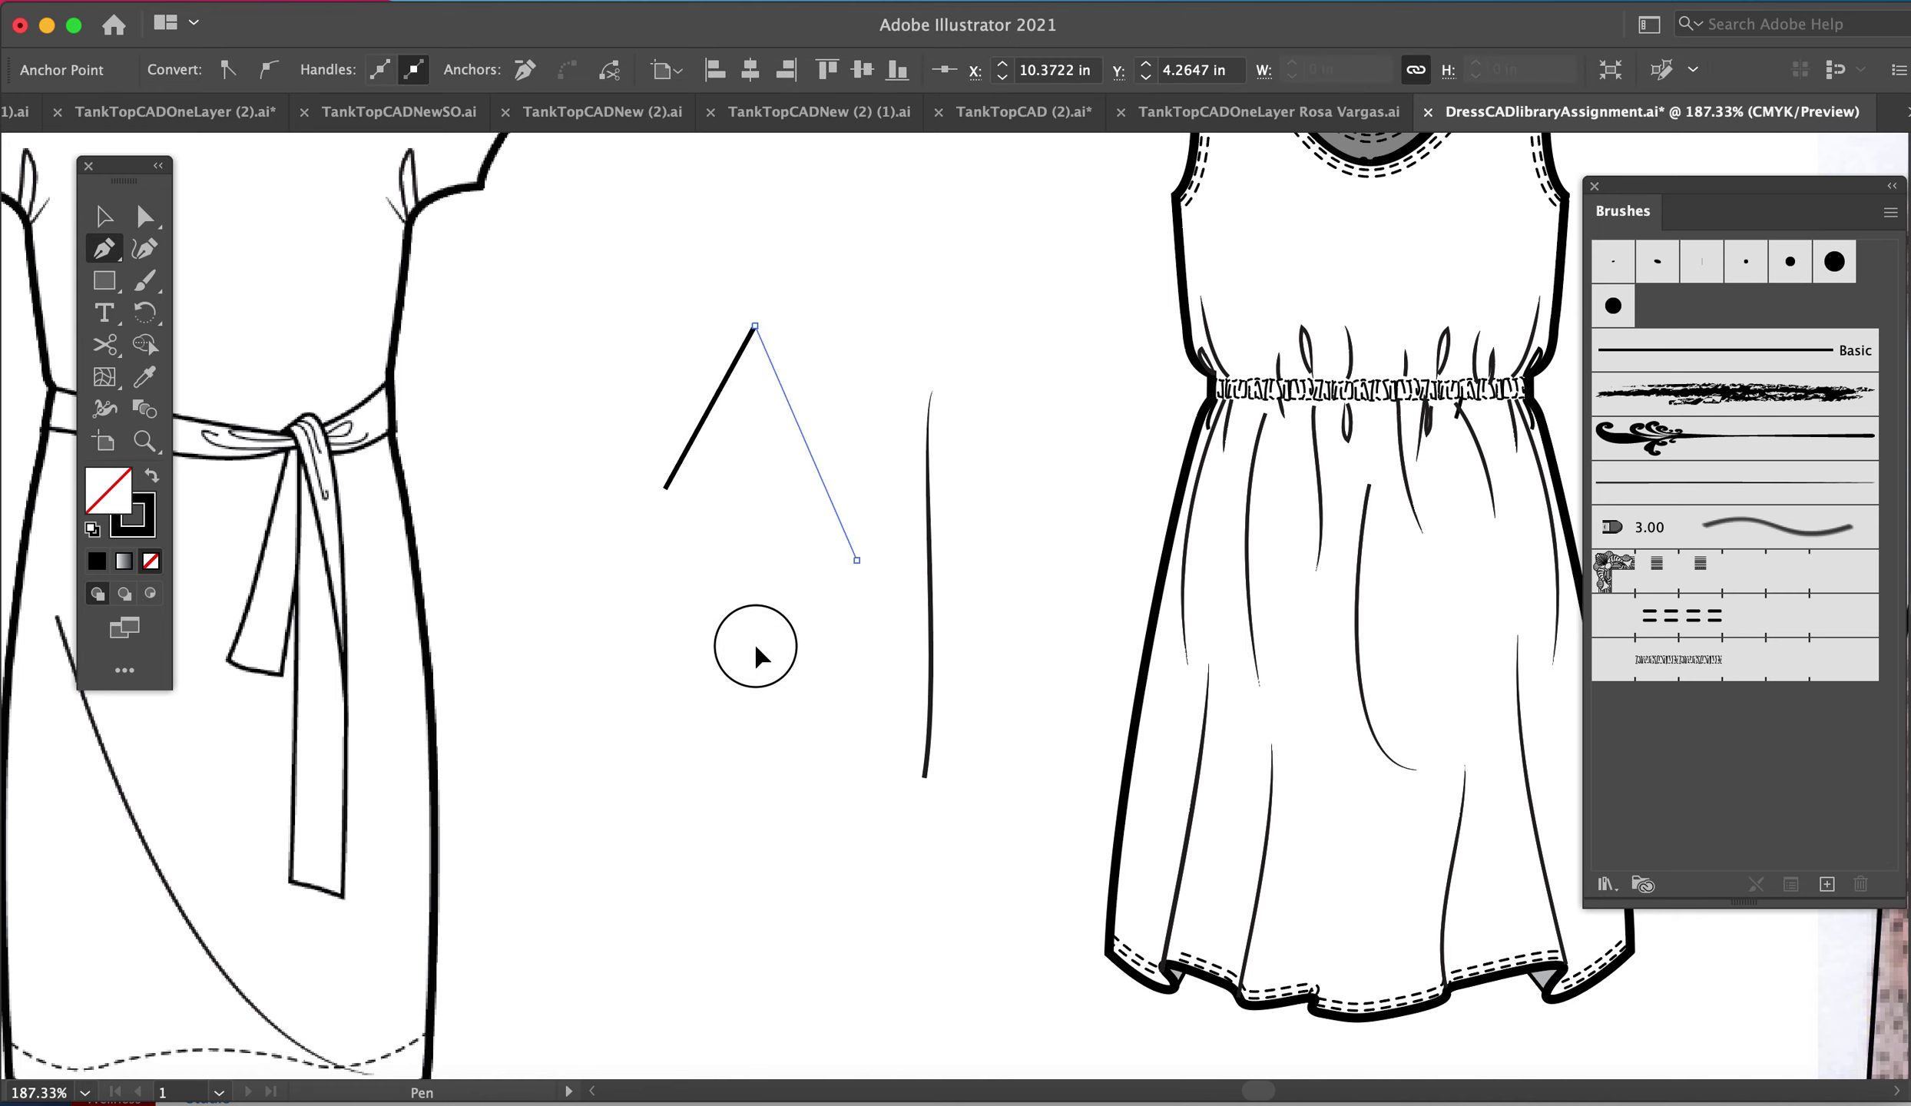
pyautogui.moveTo(645, 611); pyautogui.dragTo(733, 934)
pyautogui.press('a')
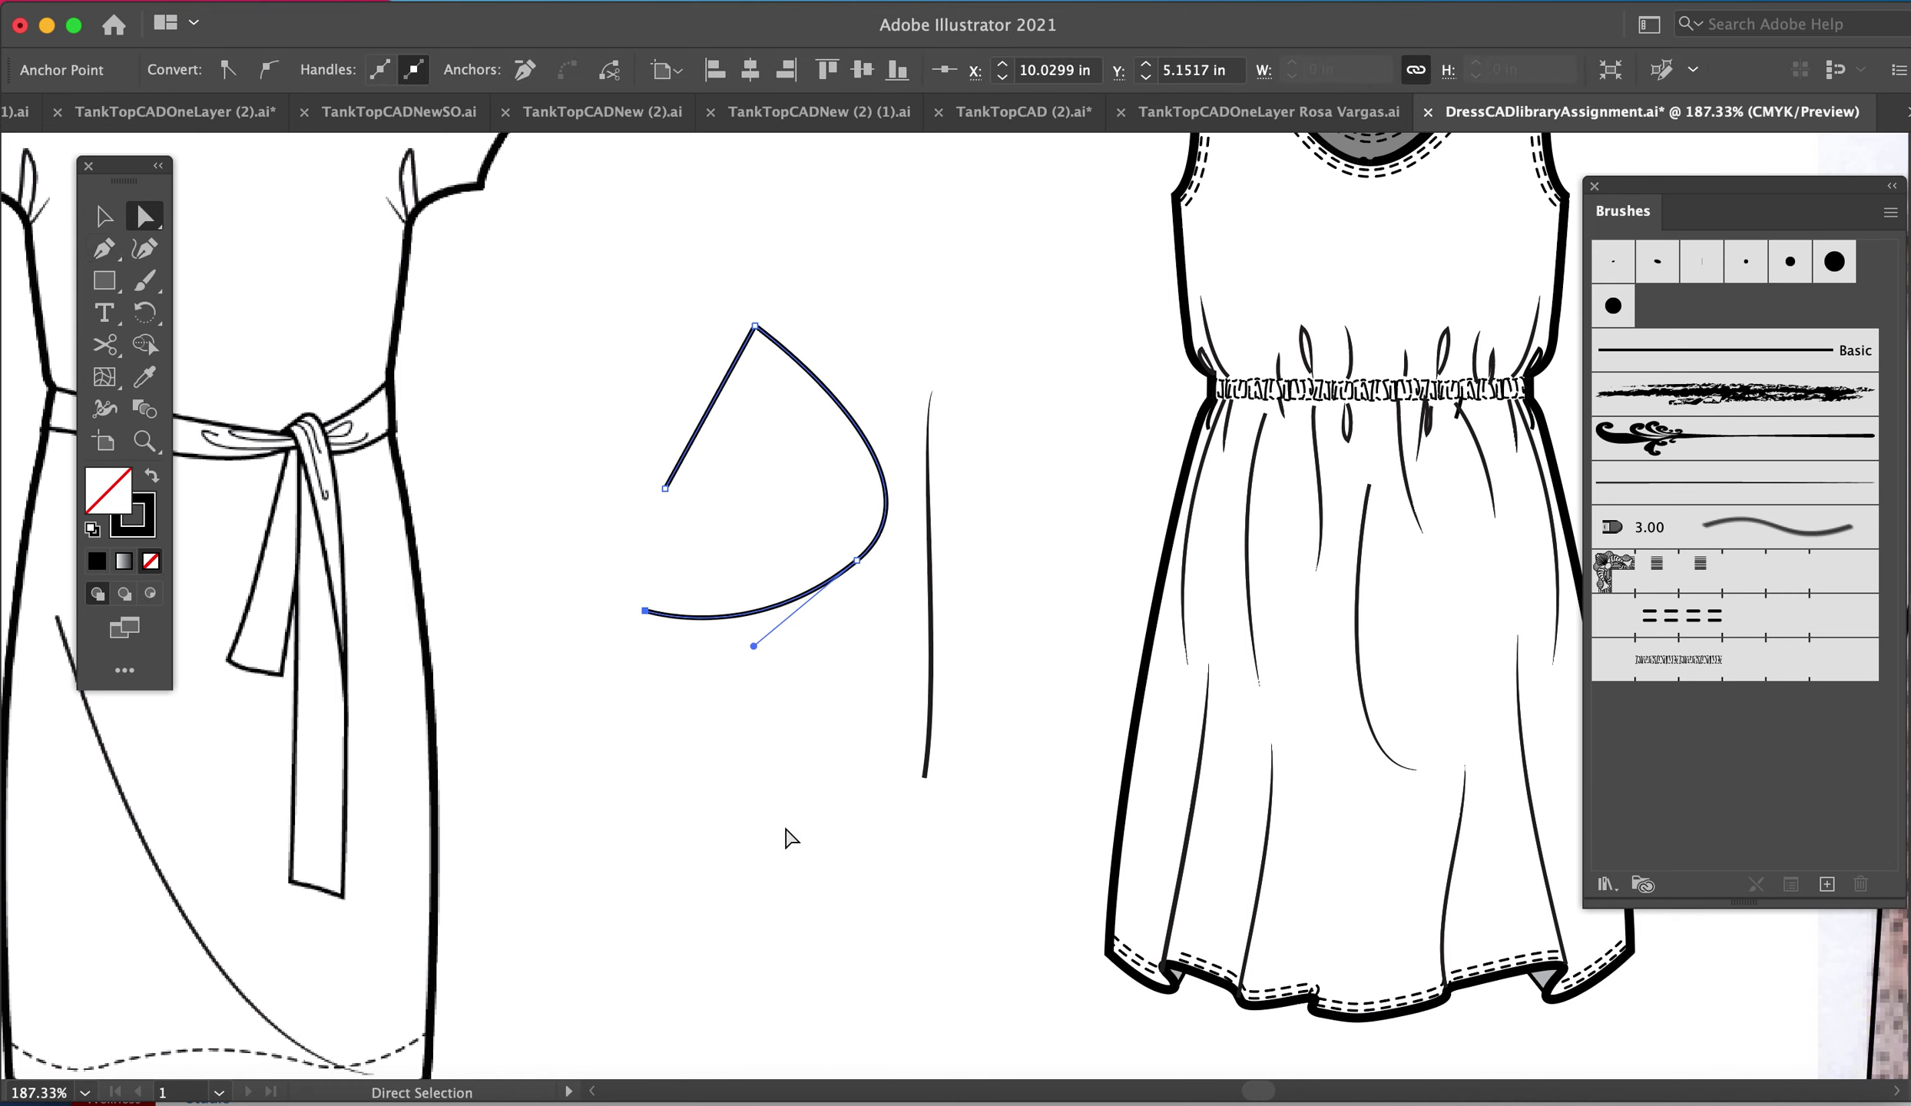
pyautogui.click(791, 837)
pyautogui.click(794, 607)
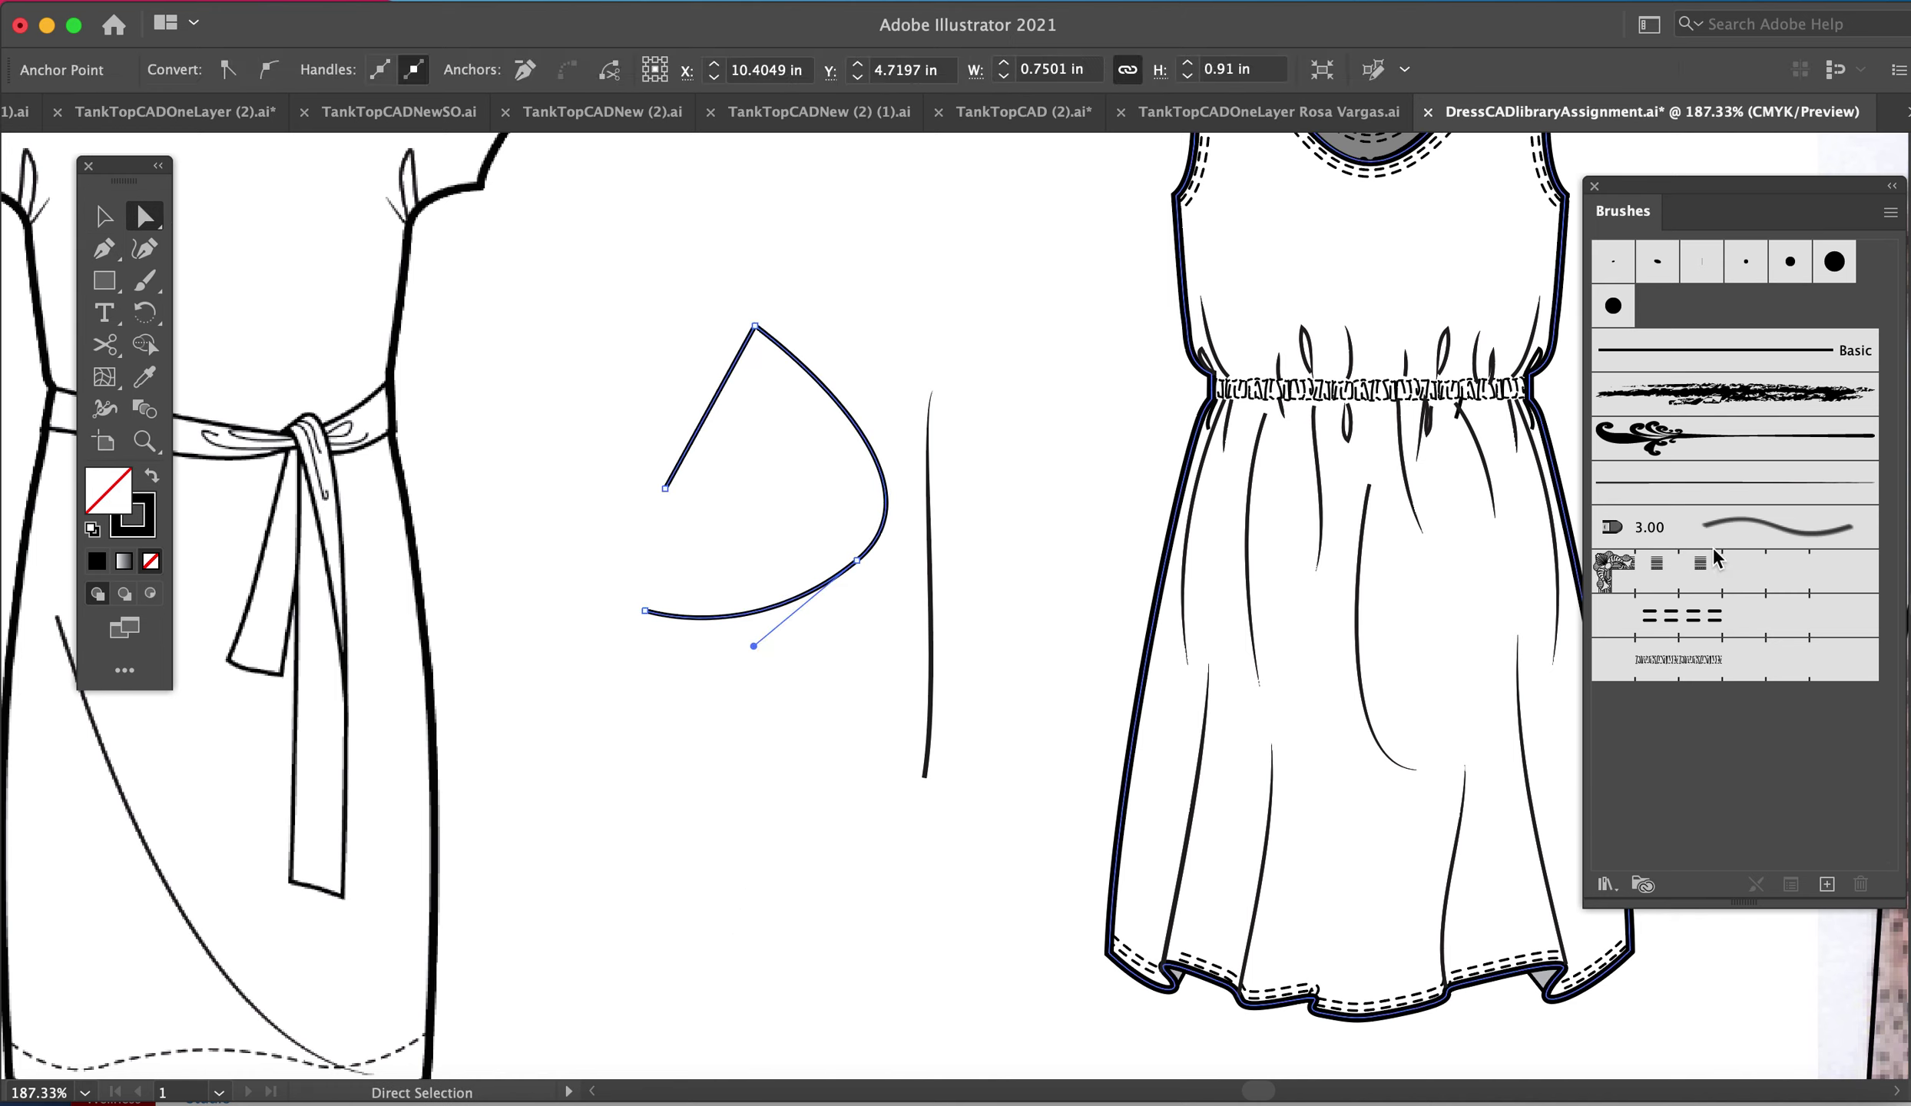
pyautogui.click(1708, 492)
pyautogui.click(866, 743)
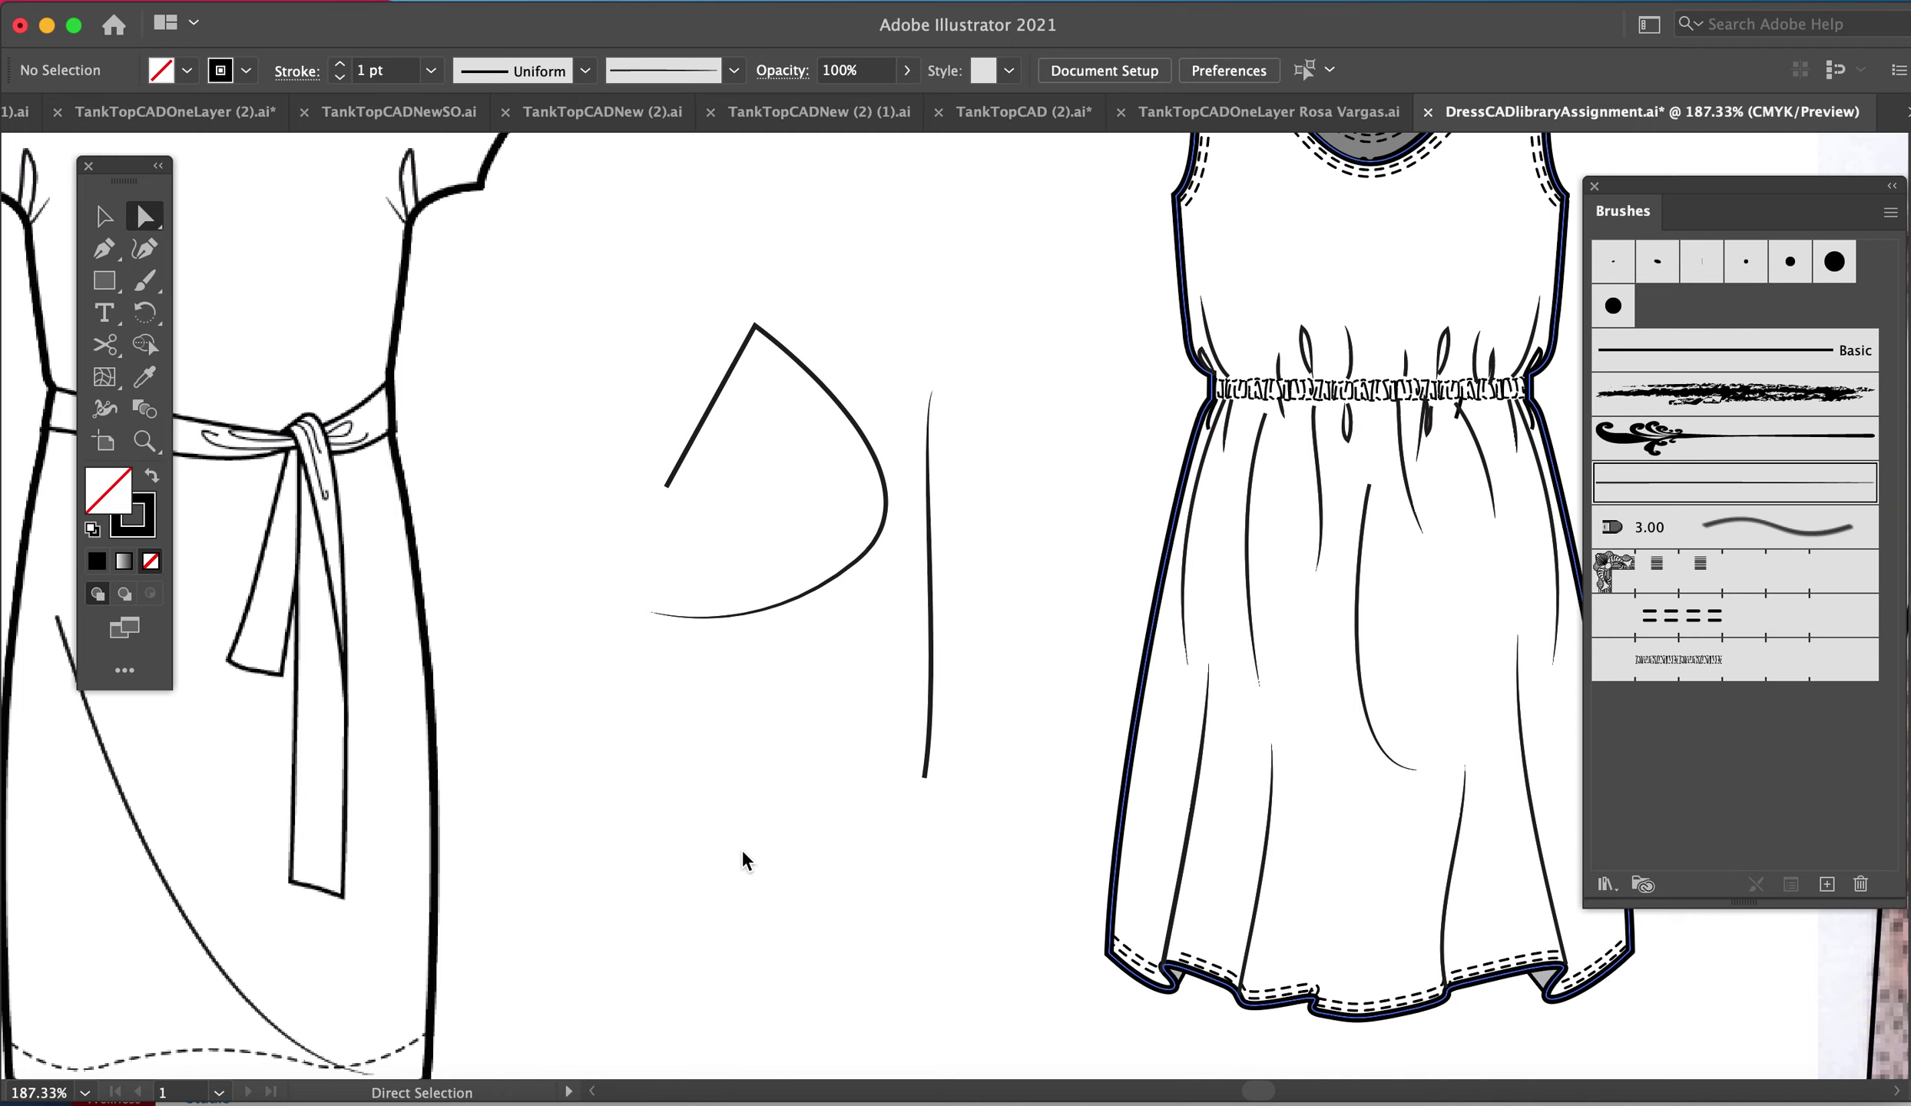
# - Draw a short stroke below the tapered shape, zoom in closely, and select the dark tapered shape
pyautogui.moveTo(731, 851); pyautogui.dragTo(748, 851)
pyautogui.press('z')
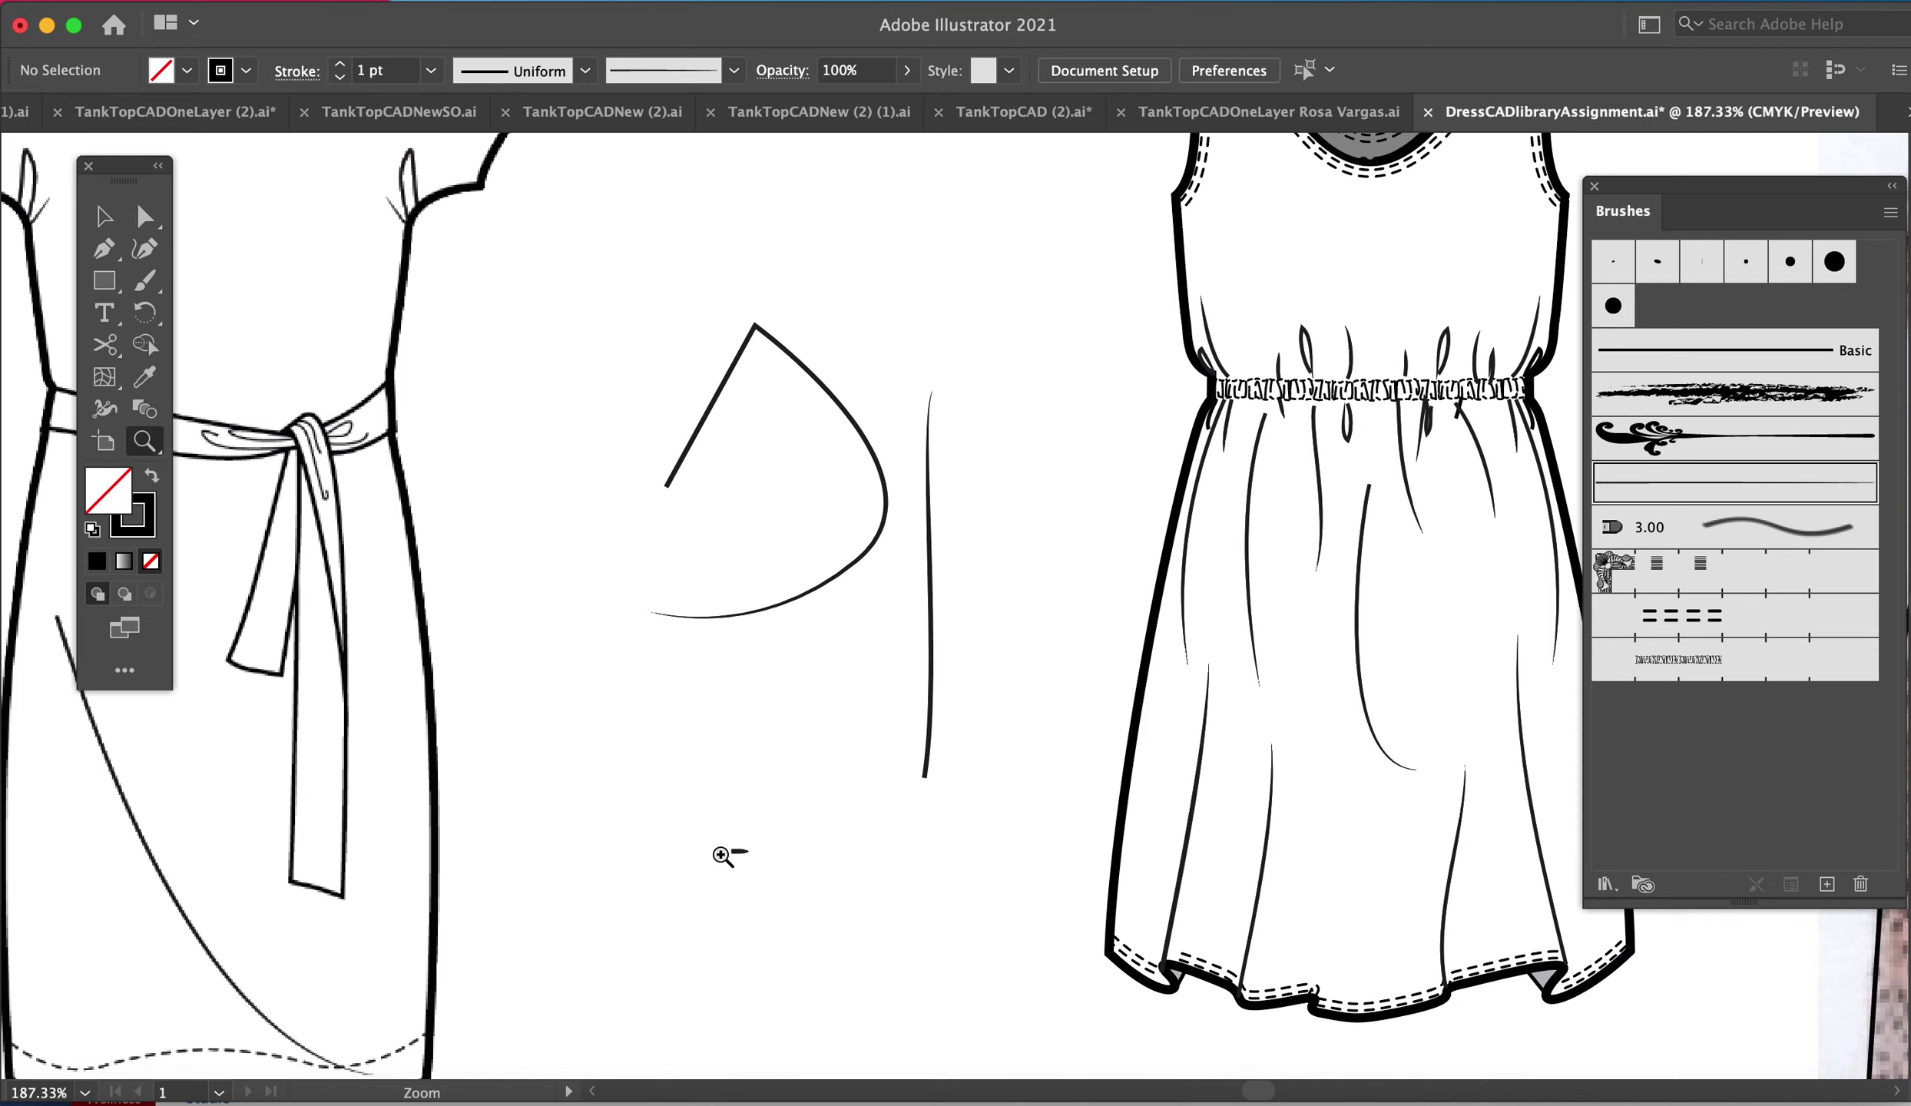
pyautogui.click(684, 808)
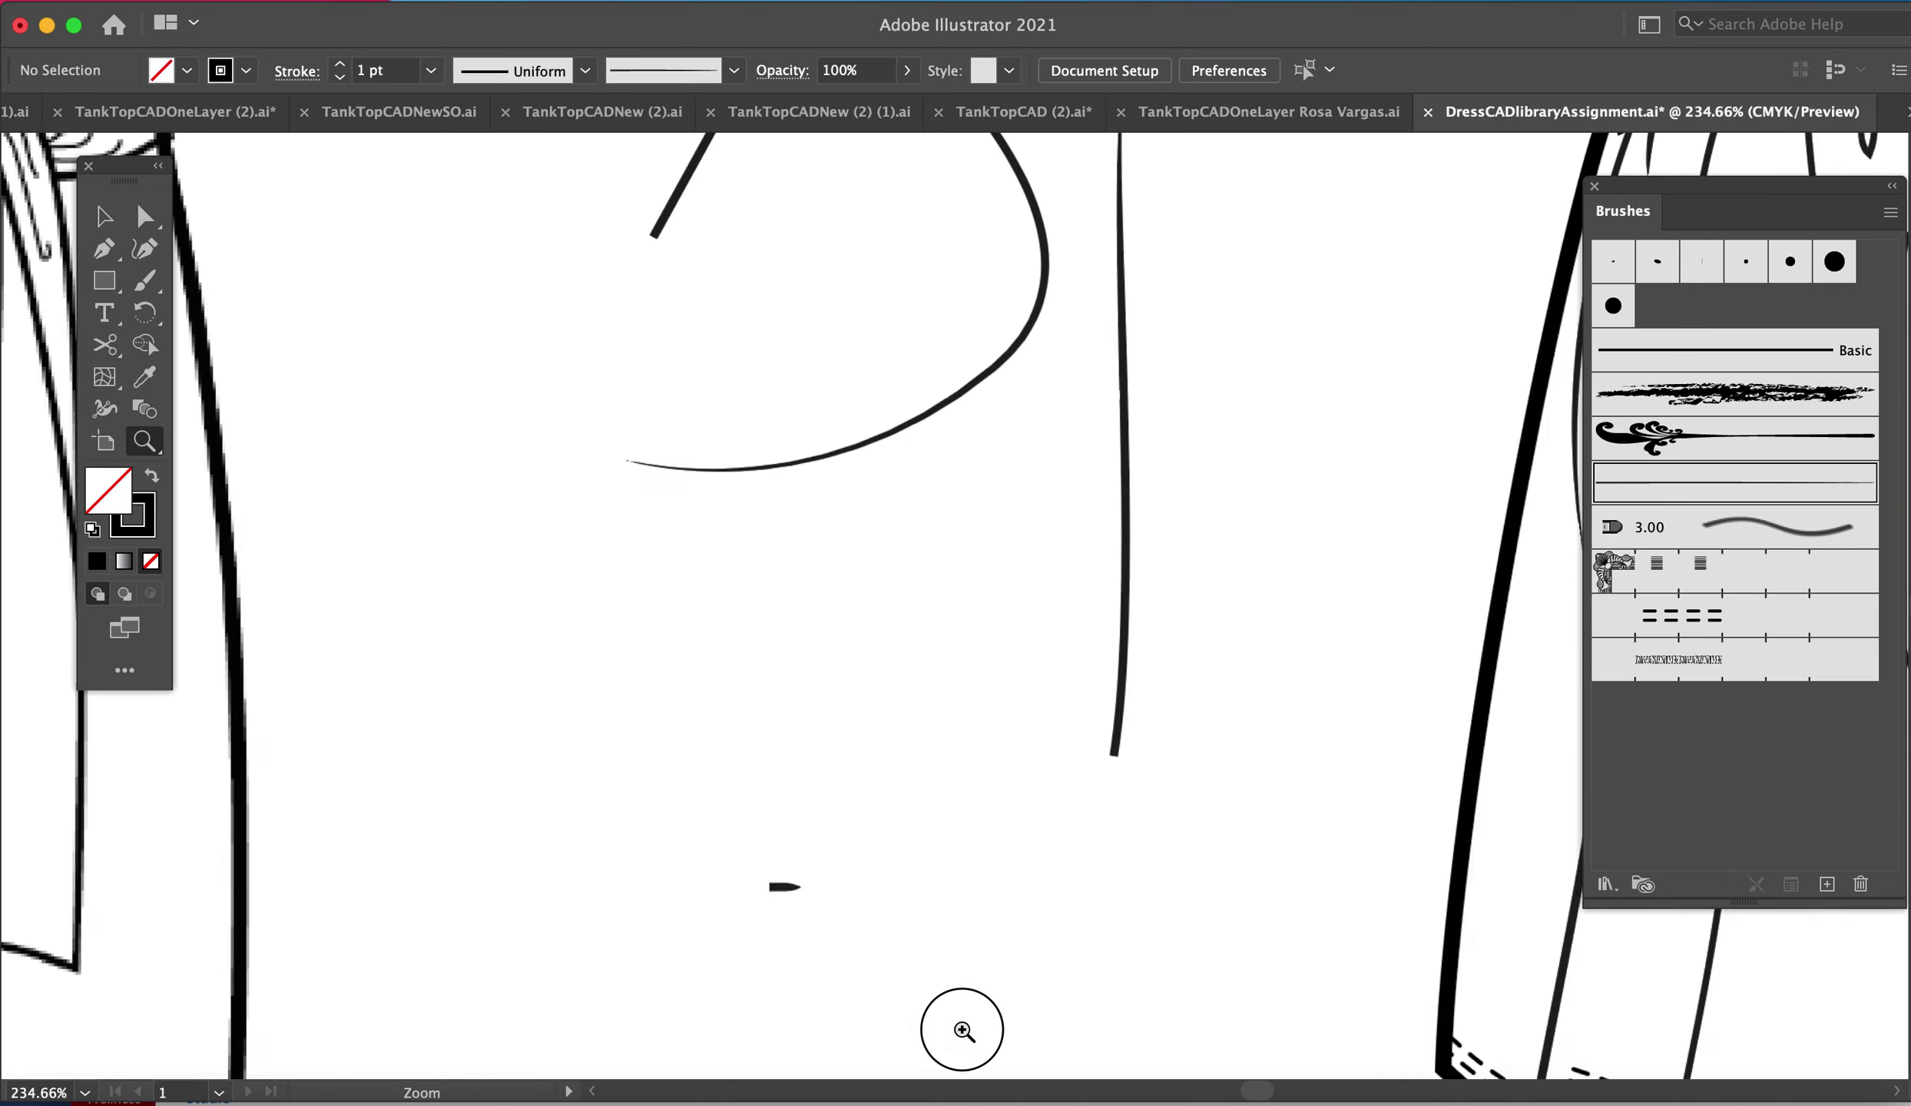
pyautogui.click(746, 853)
pyautogui.scroll(-5, 928, 942)
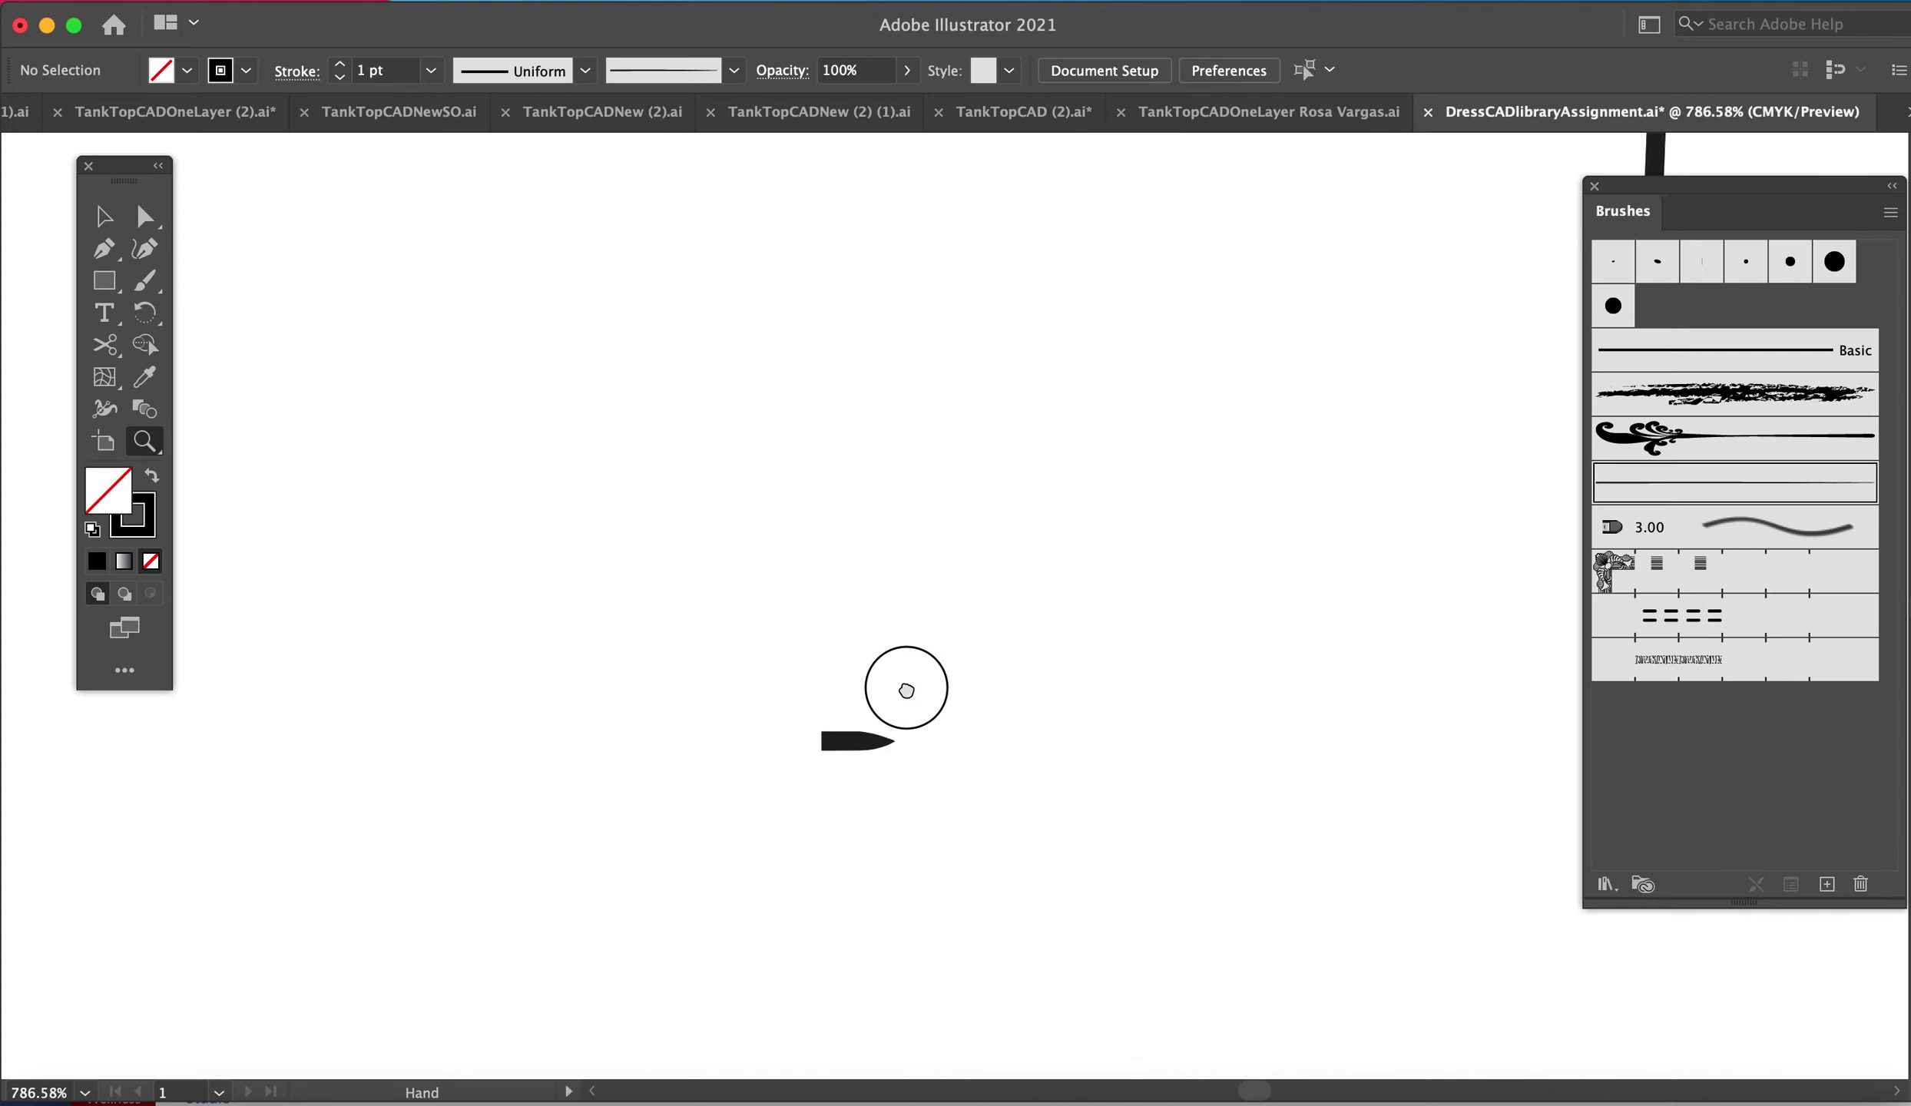
pyautogui.press('a')
pyautogui.press('z')
pyautogui.moveTo(753, 633); pyautogui.dragTo(1143, 913)
pyautogui.scroll(-5, 947, 562)
pyautogui.click(1035, 749)
pyautogui.press('a')
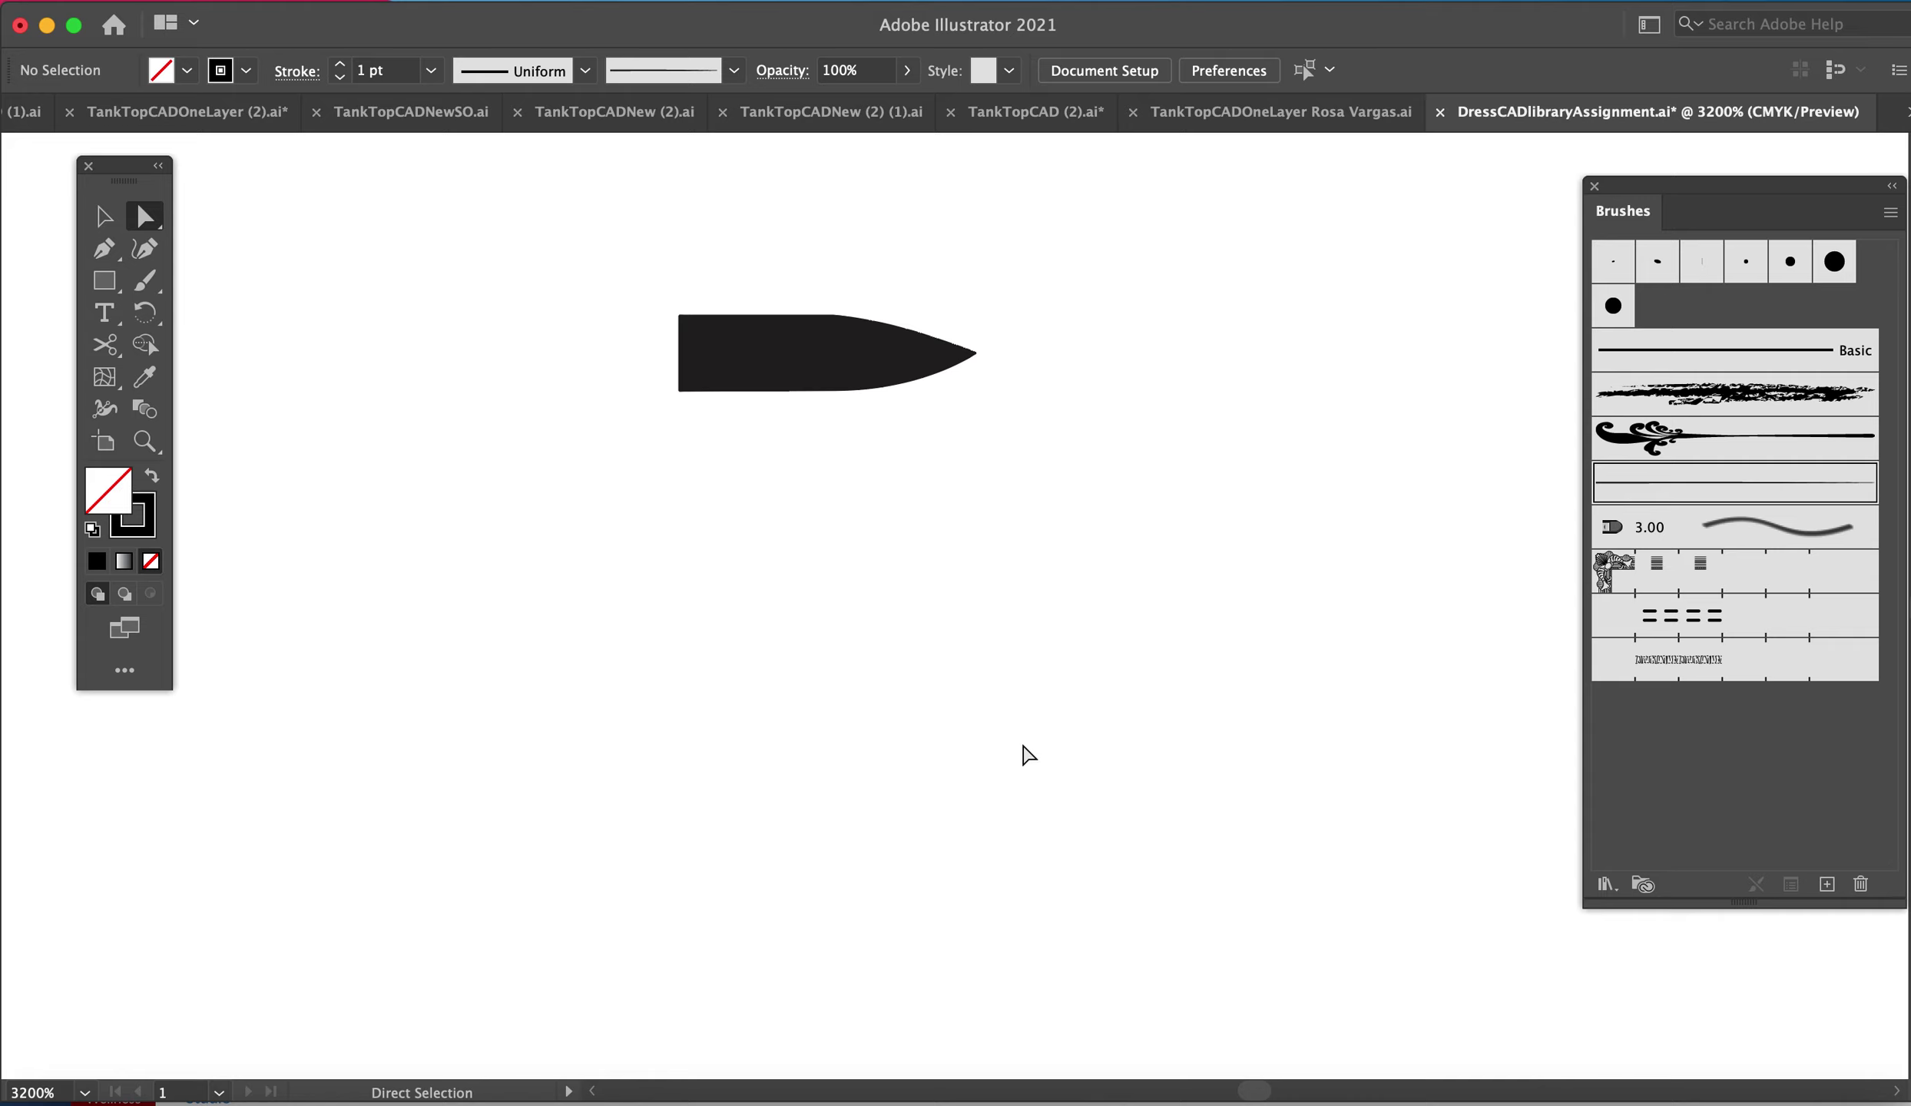
pyautogui.click(686, 384)
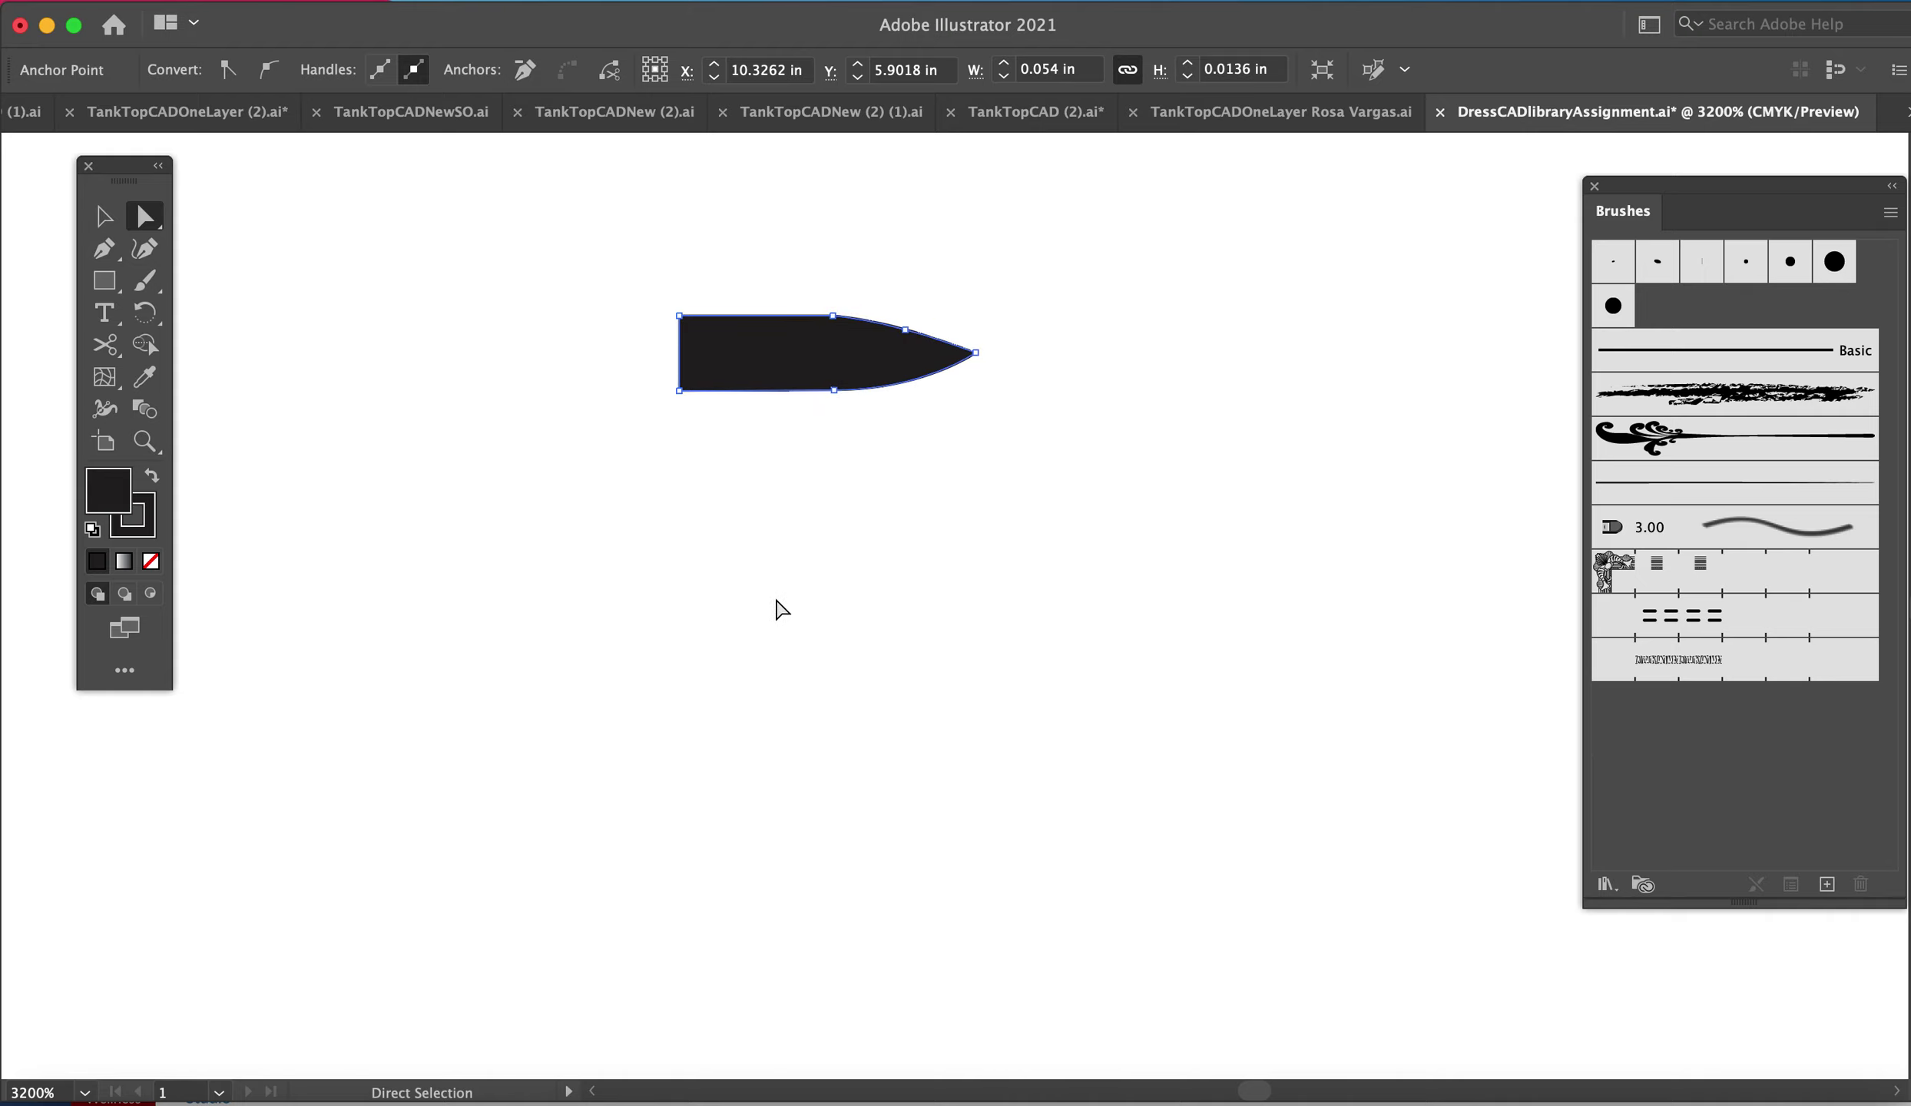
# - Draw a closed tapered shape with a flat left end and curved pointed tip below the original
pyautogui.press('p')
pyautogui.click(668, 509)
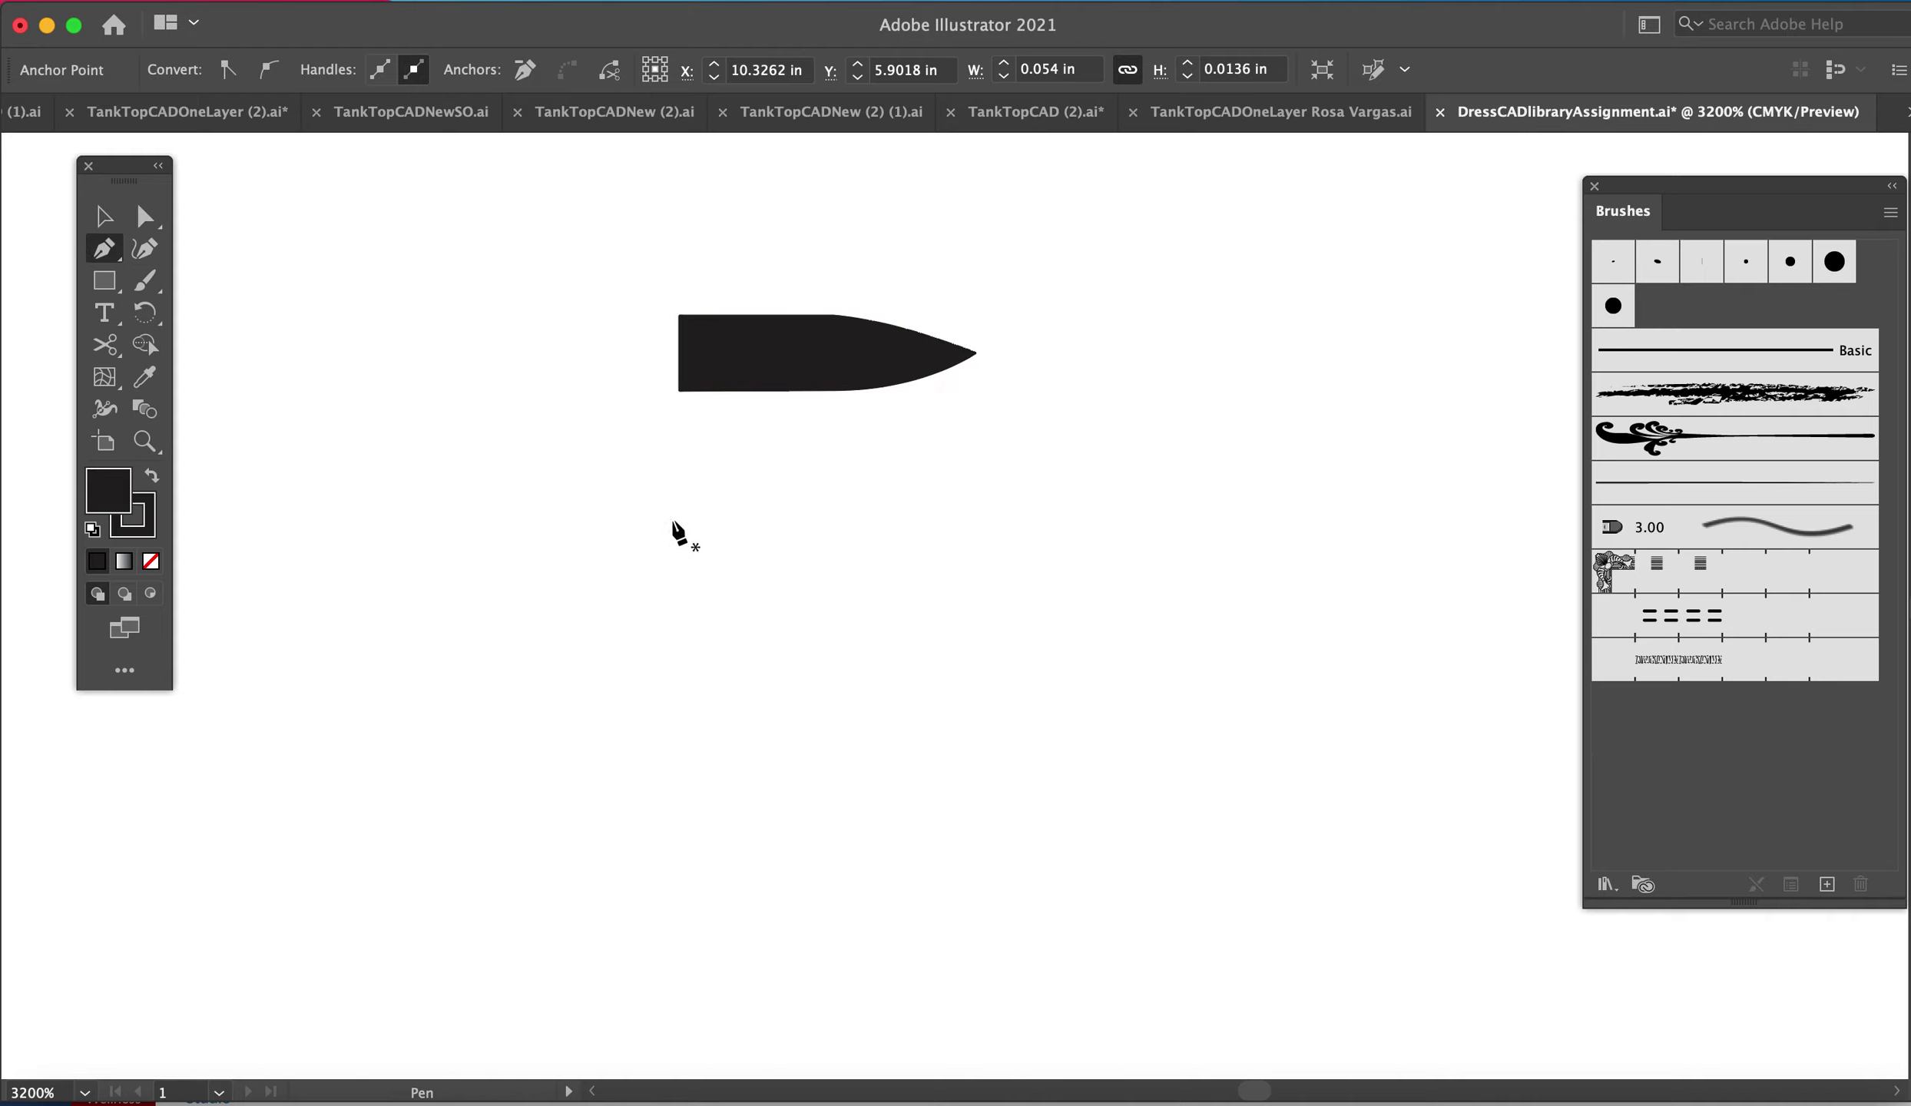
pyautogui.click(669, 601)
pyautogui.moveTo(841, 601); pyautogui.dragTo(887, 597)
pyautogui.moveTo(976, 547); pyautogui.dragTo(838, 503)
pyautogui.moveTo(839, 503); pyautogui.dragTo(802, 500)
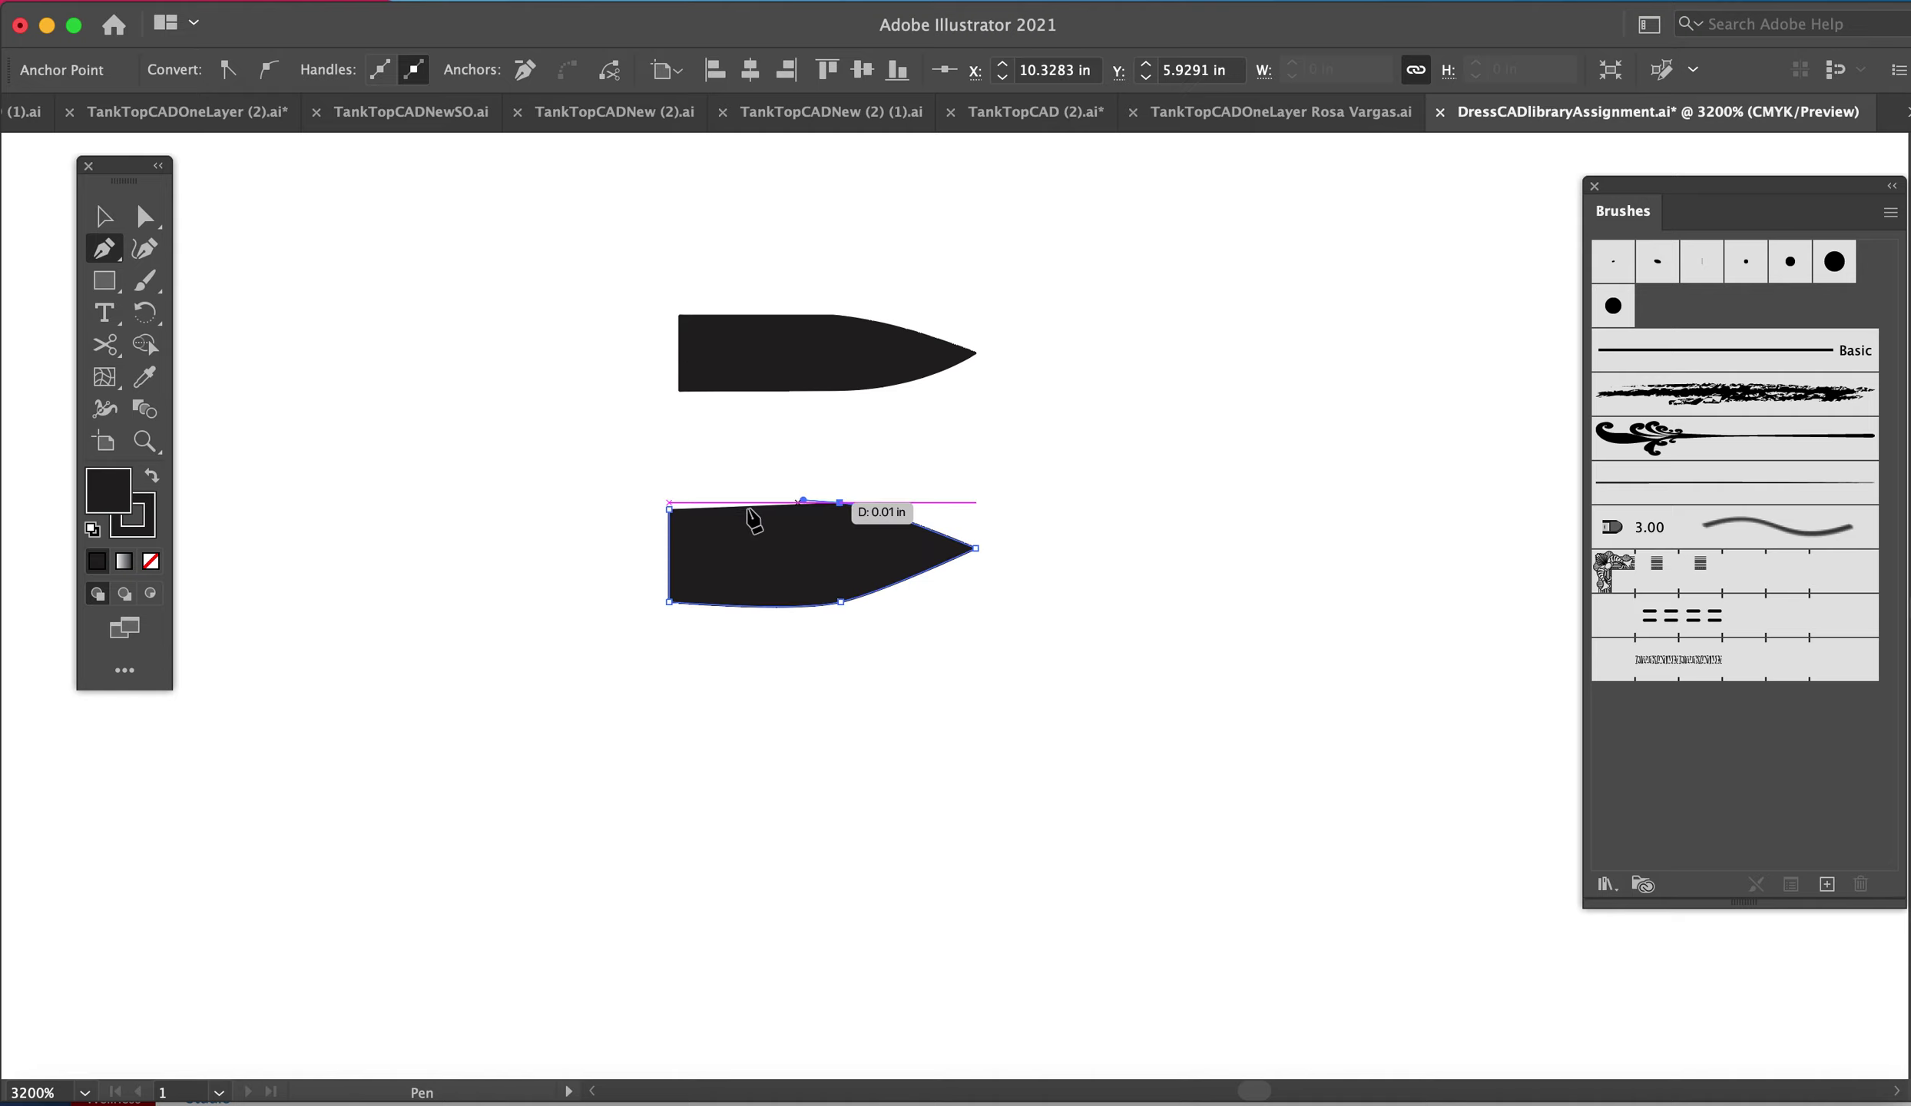
pyautogui.click(669, 508)
# - Adjust the new shape's anchors and handles so its edges match the upper shape's outline
pyautogui.press('a')
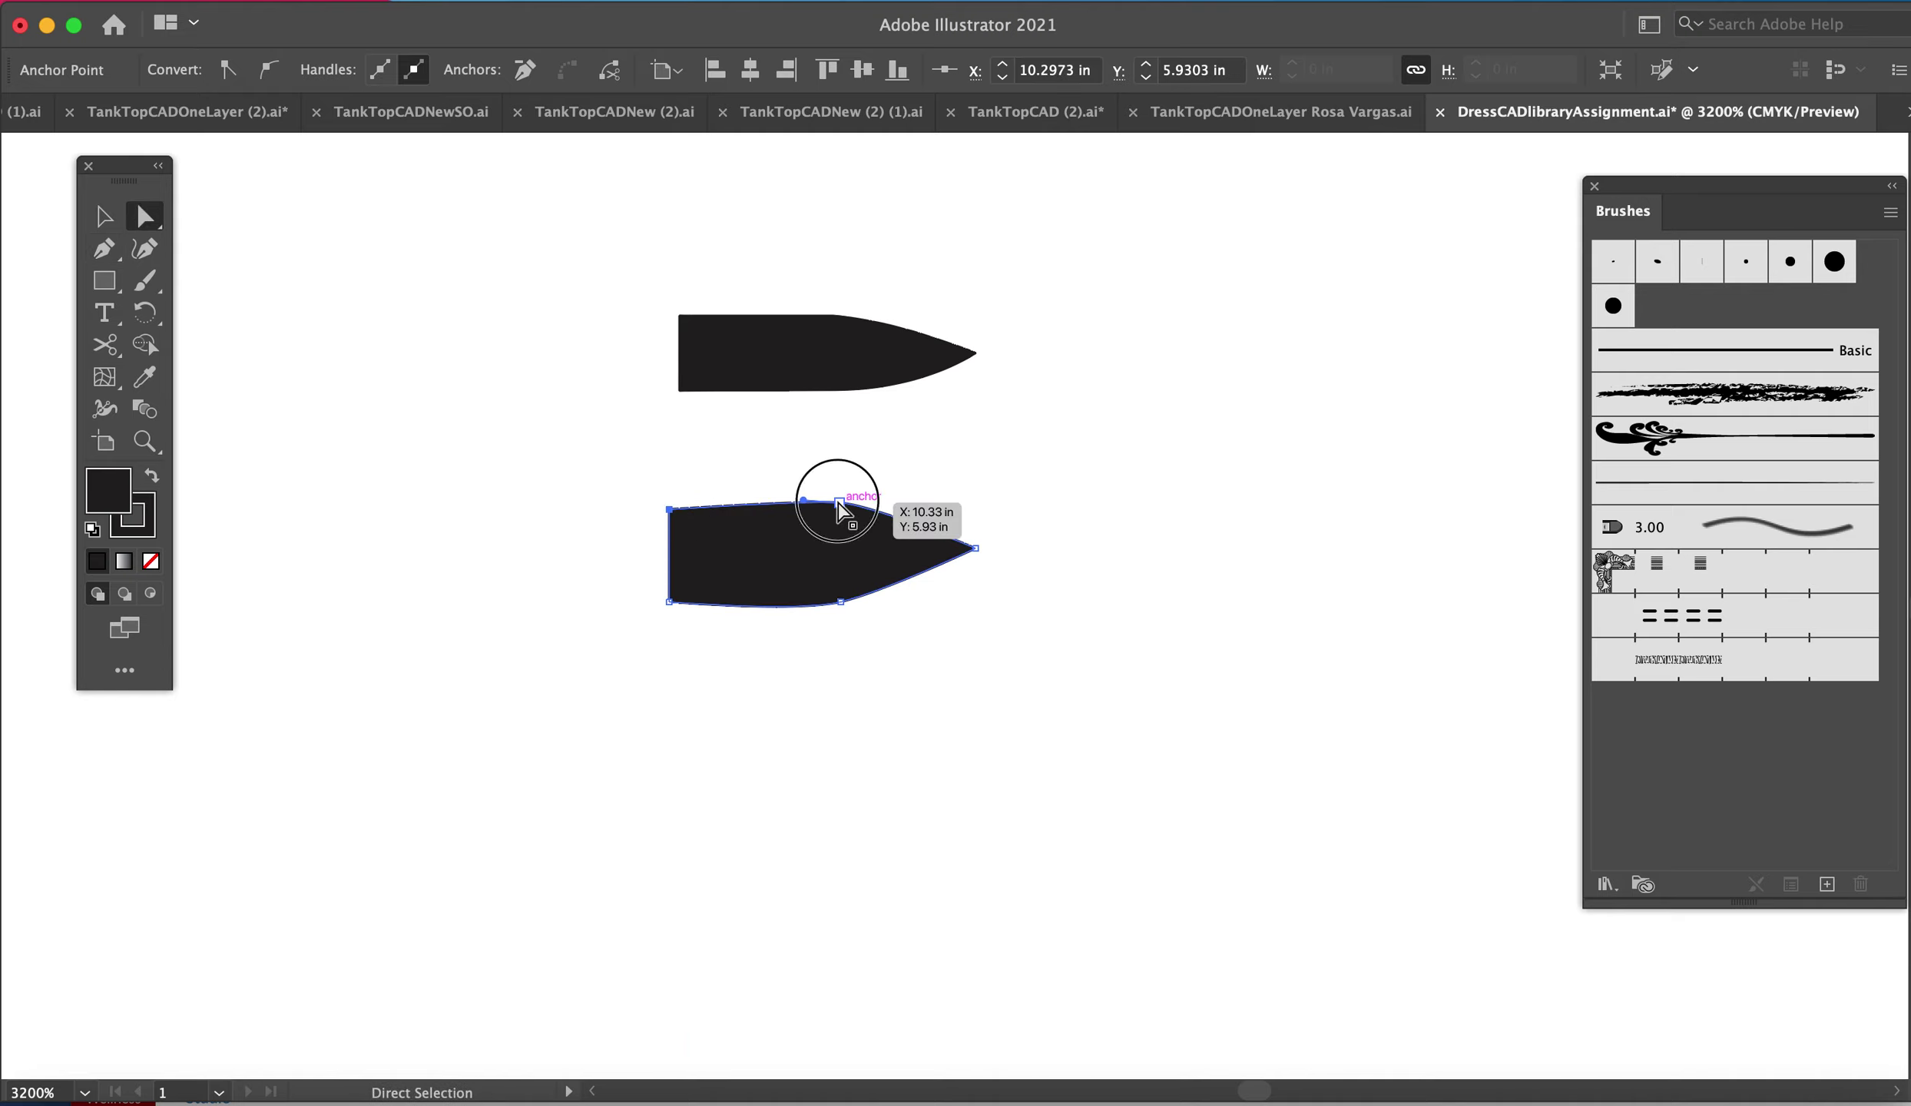
pyautogui.click(838, 503)
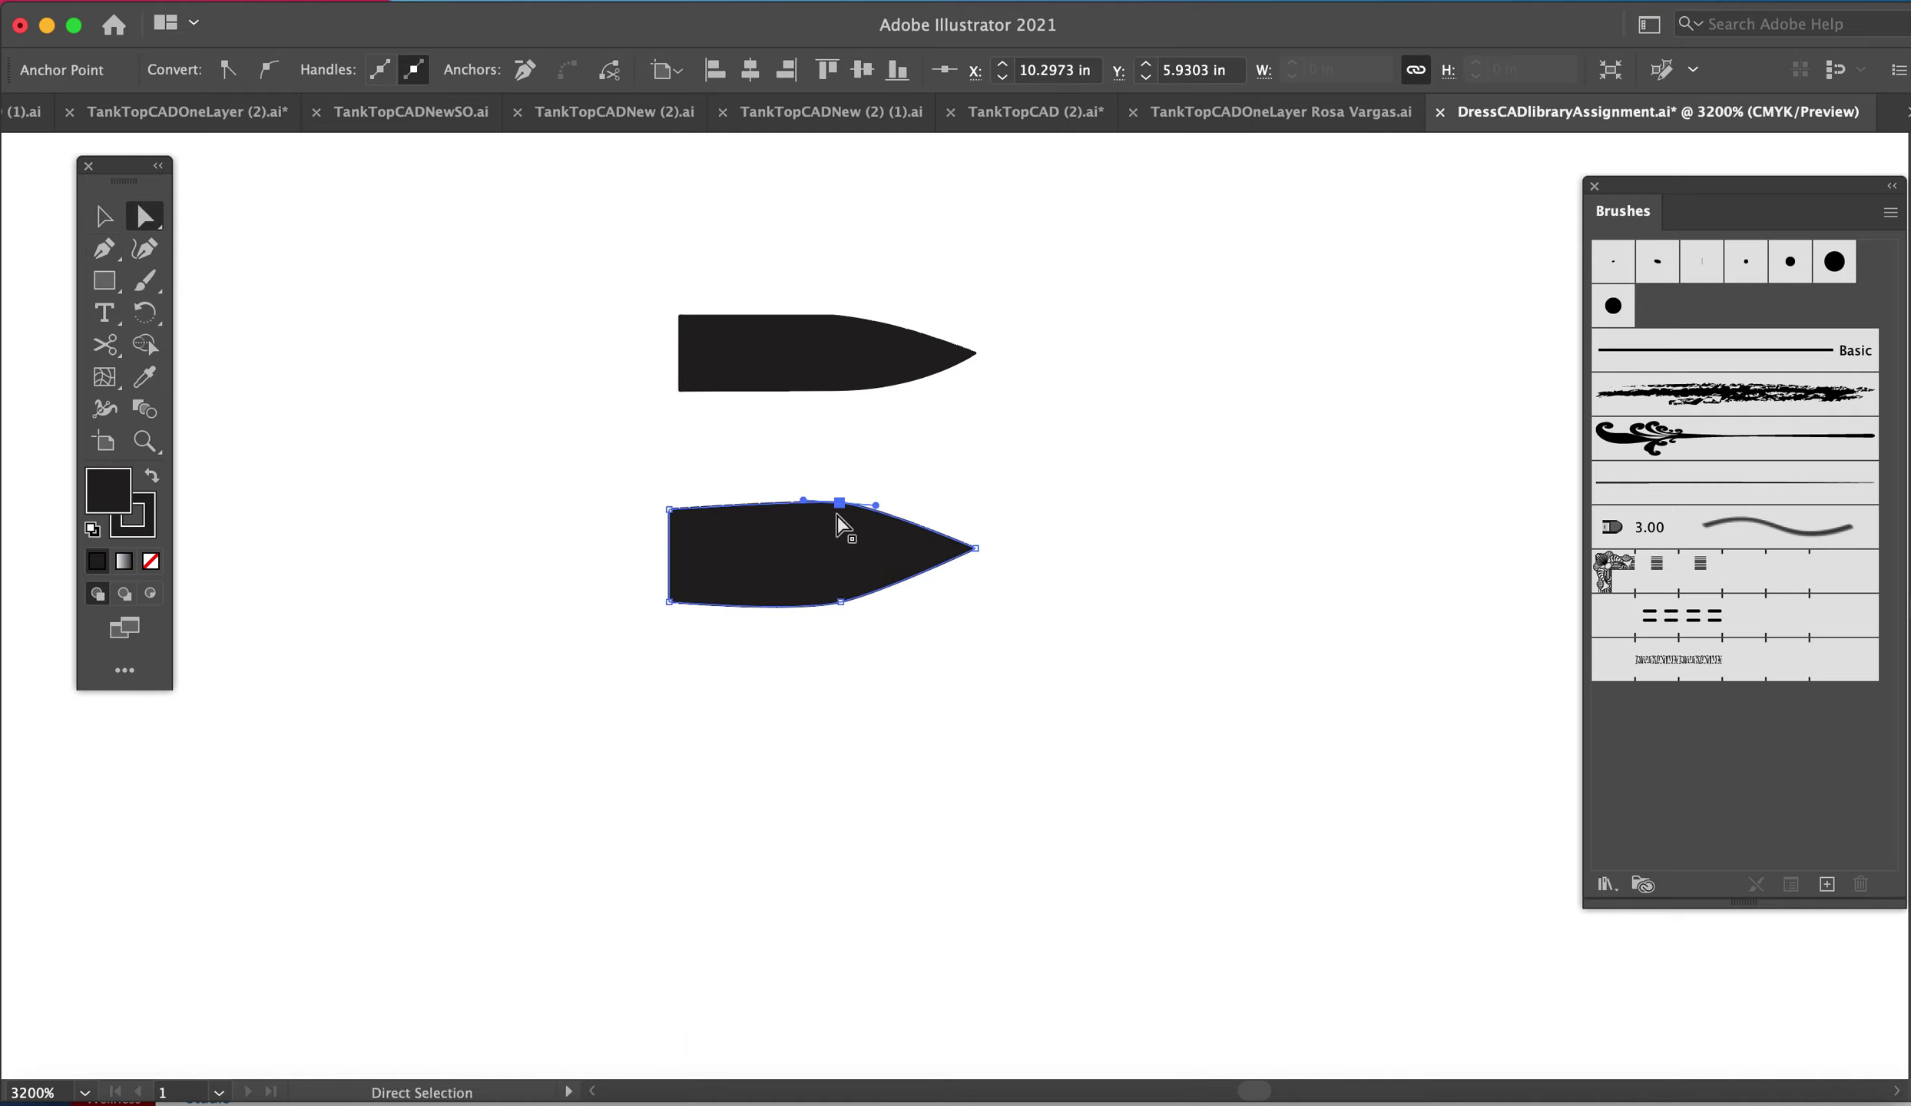
pyautogui.press('z')
pyautogui.moveTo(844, 538); pyautogui.dragTo(1008, 806)
pyautogui.press('Down')
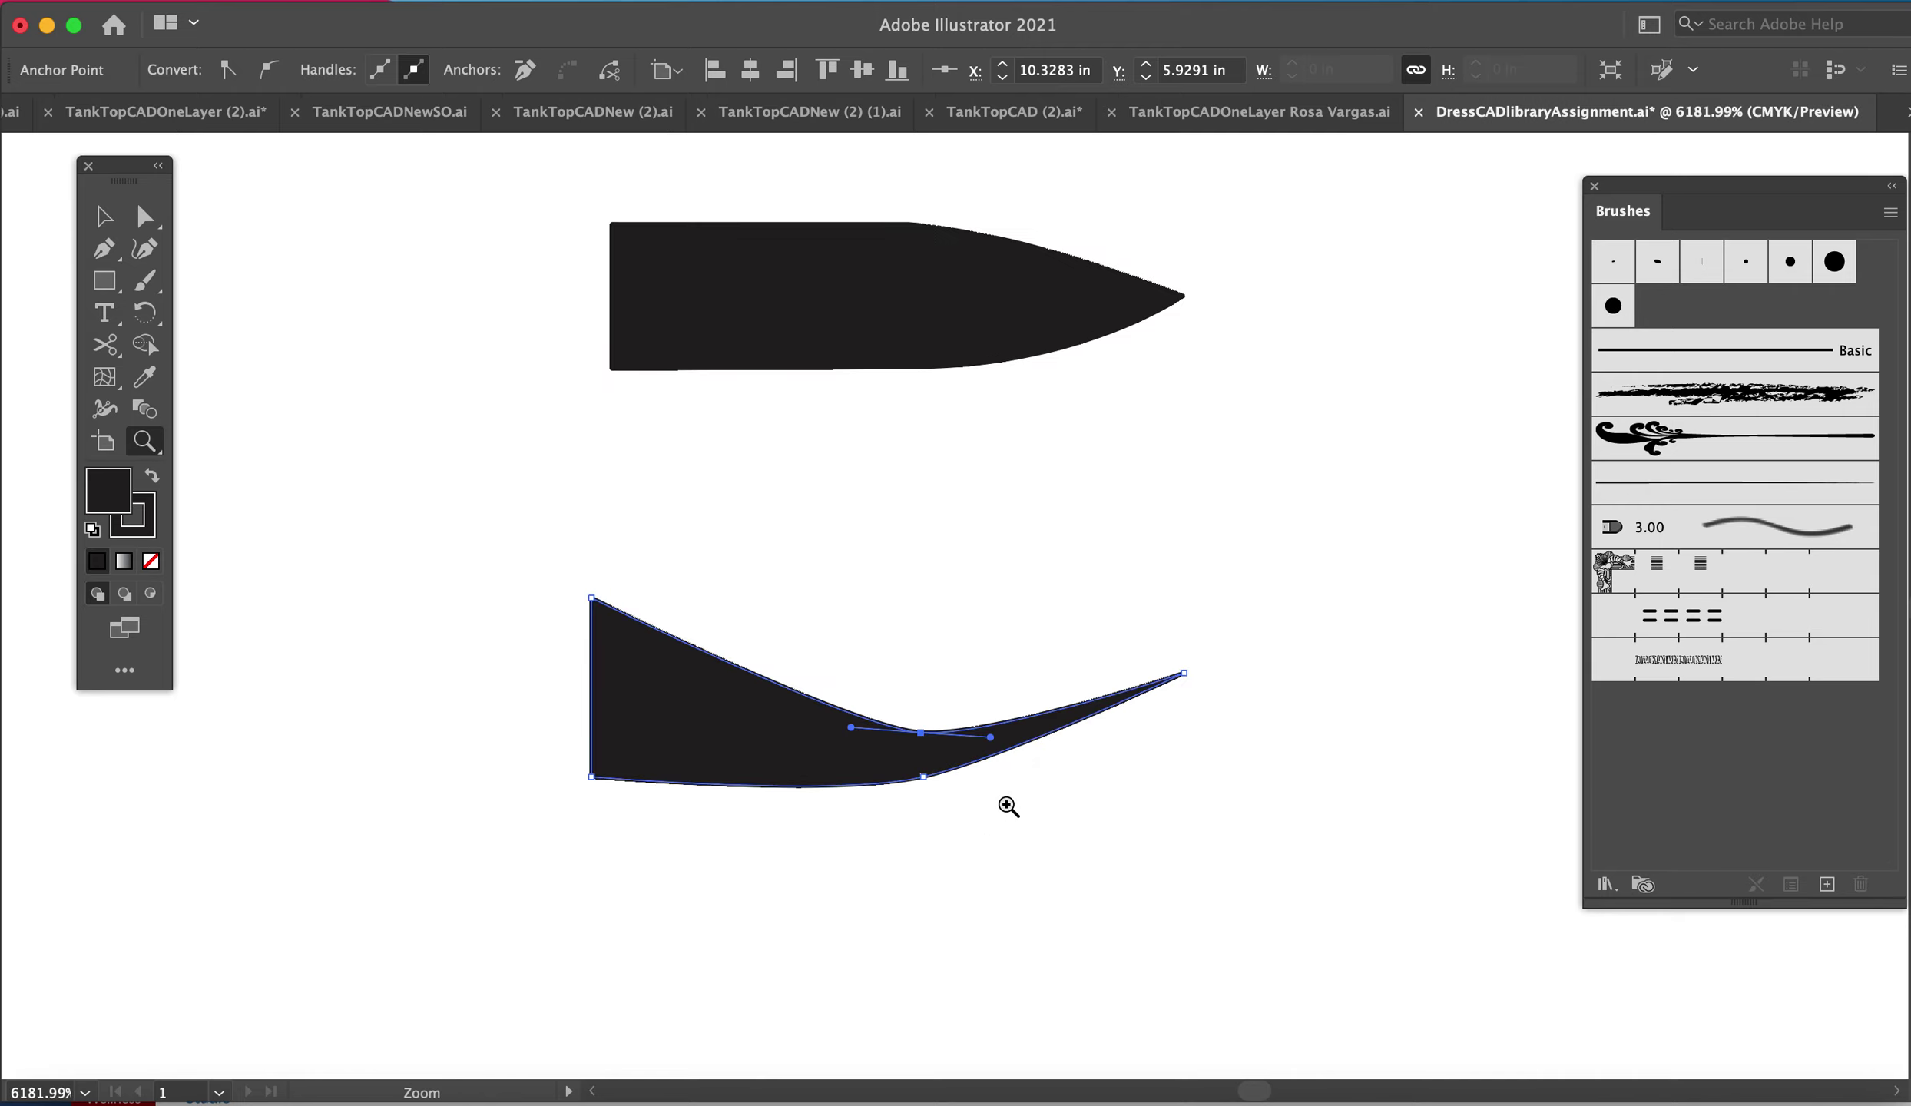
pyautogui.press('a')
pyautogui.moveTo(921, 733); pyautogui.dragTo(917, 598)
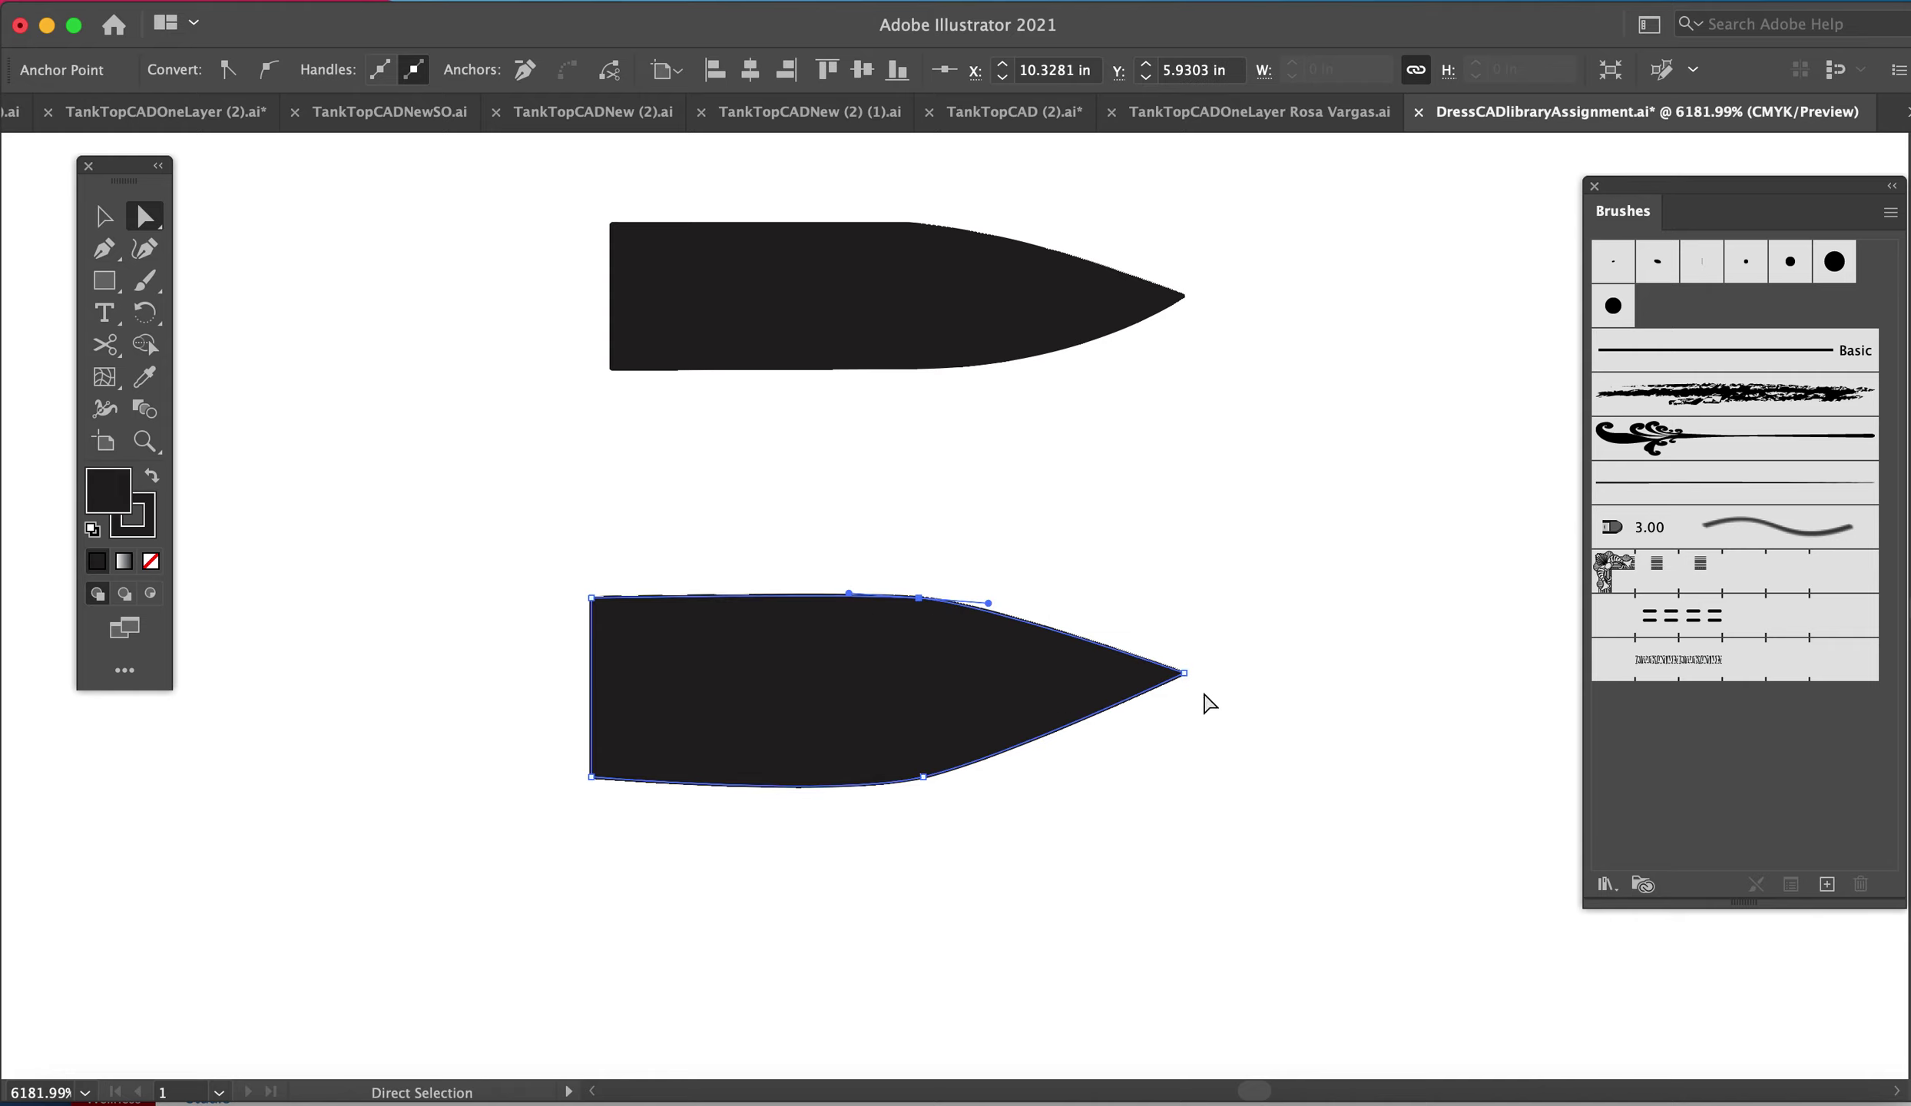
pyautogui.moveTo(1181, 675)
pyautogui.mouseDown()
pyautogui.moveTo(1166, 684)
pyautogui.moveTo(1188, 687)
pyautogui.mouseUp()
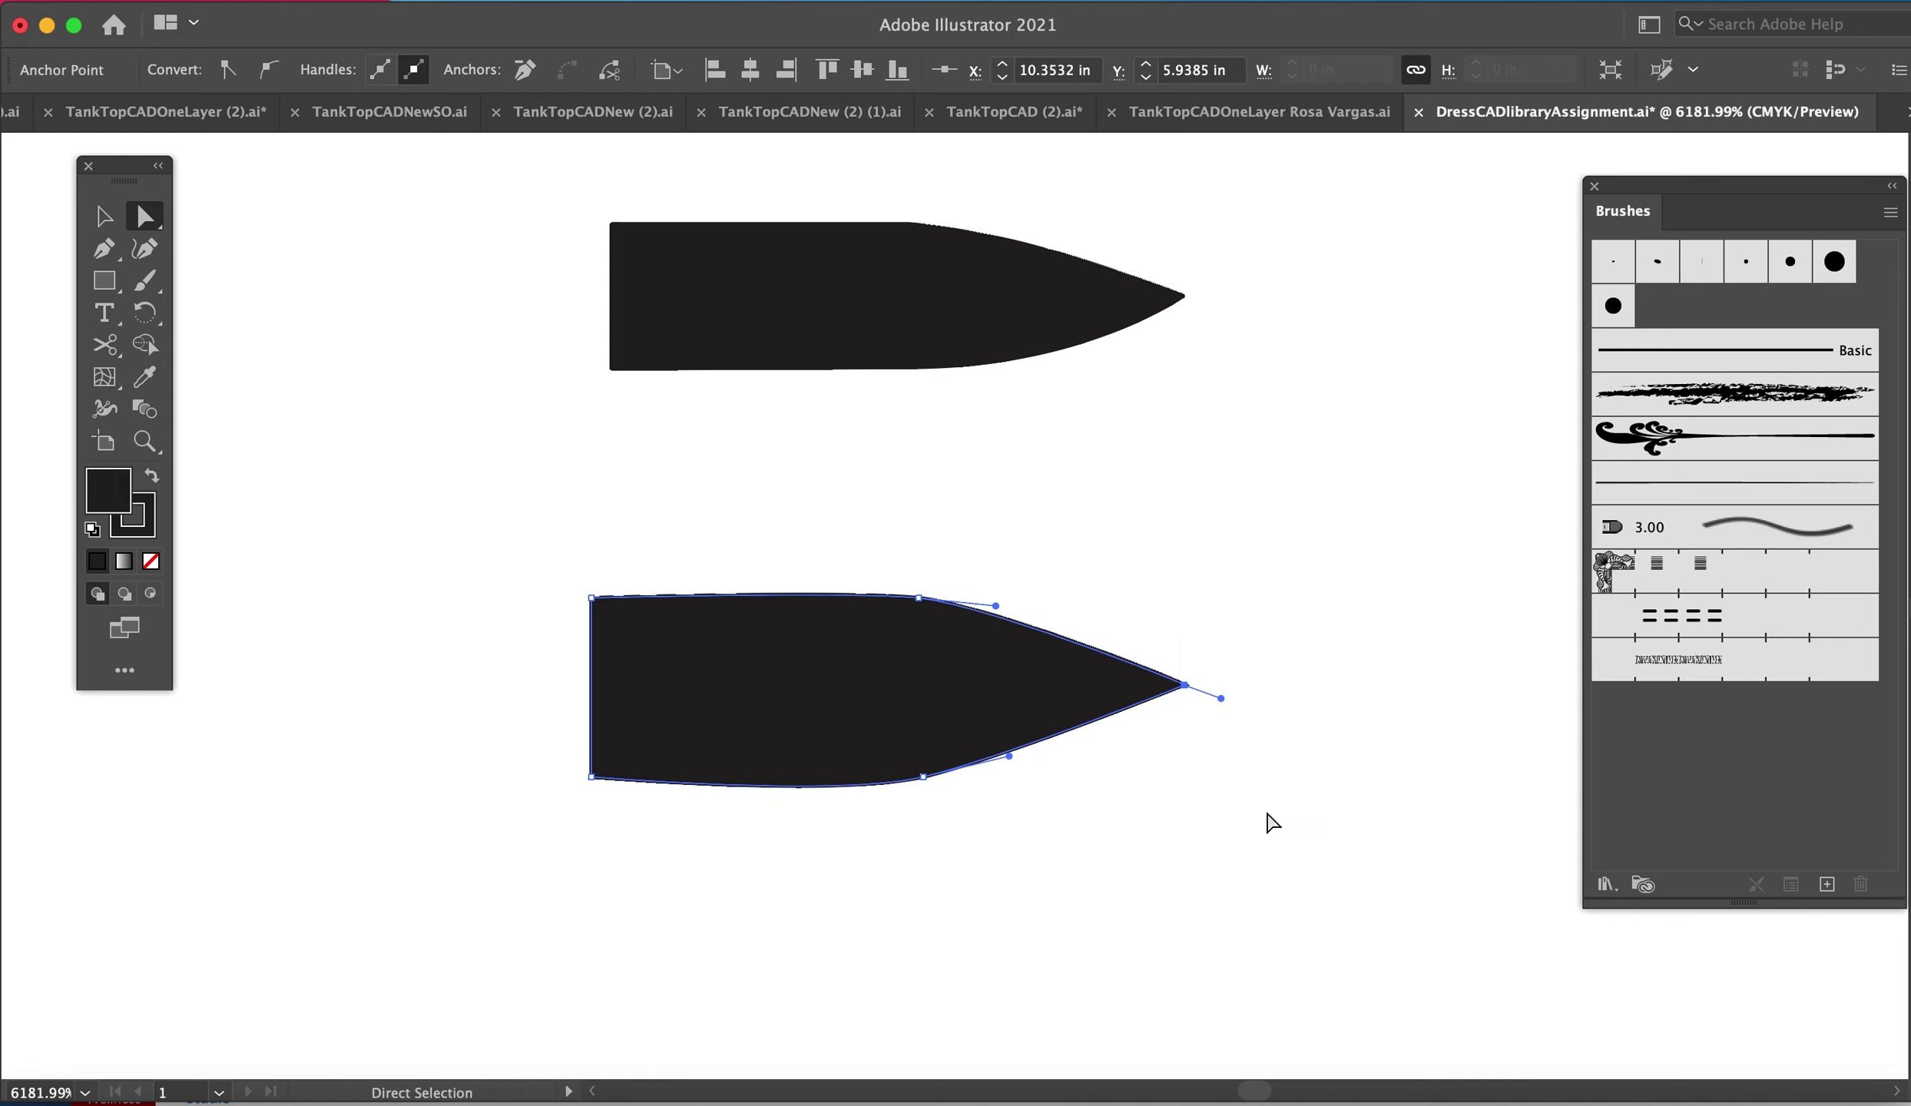
pyautogui.click(1187, 822)
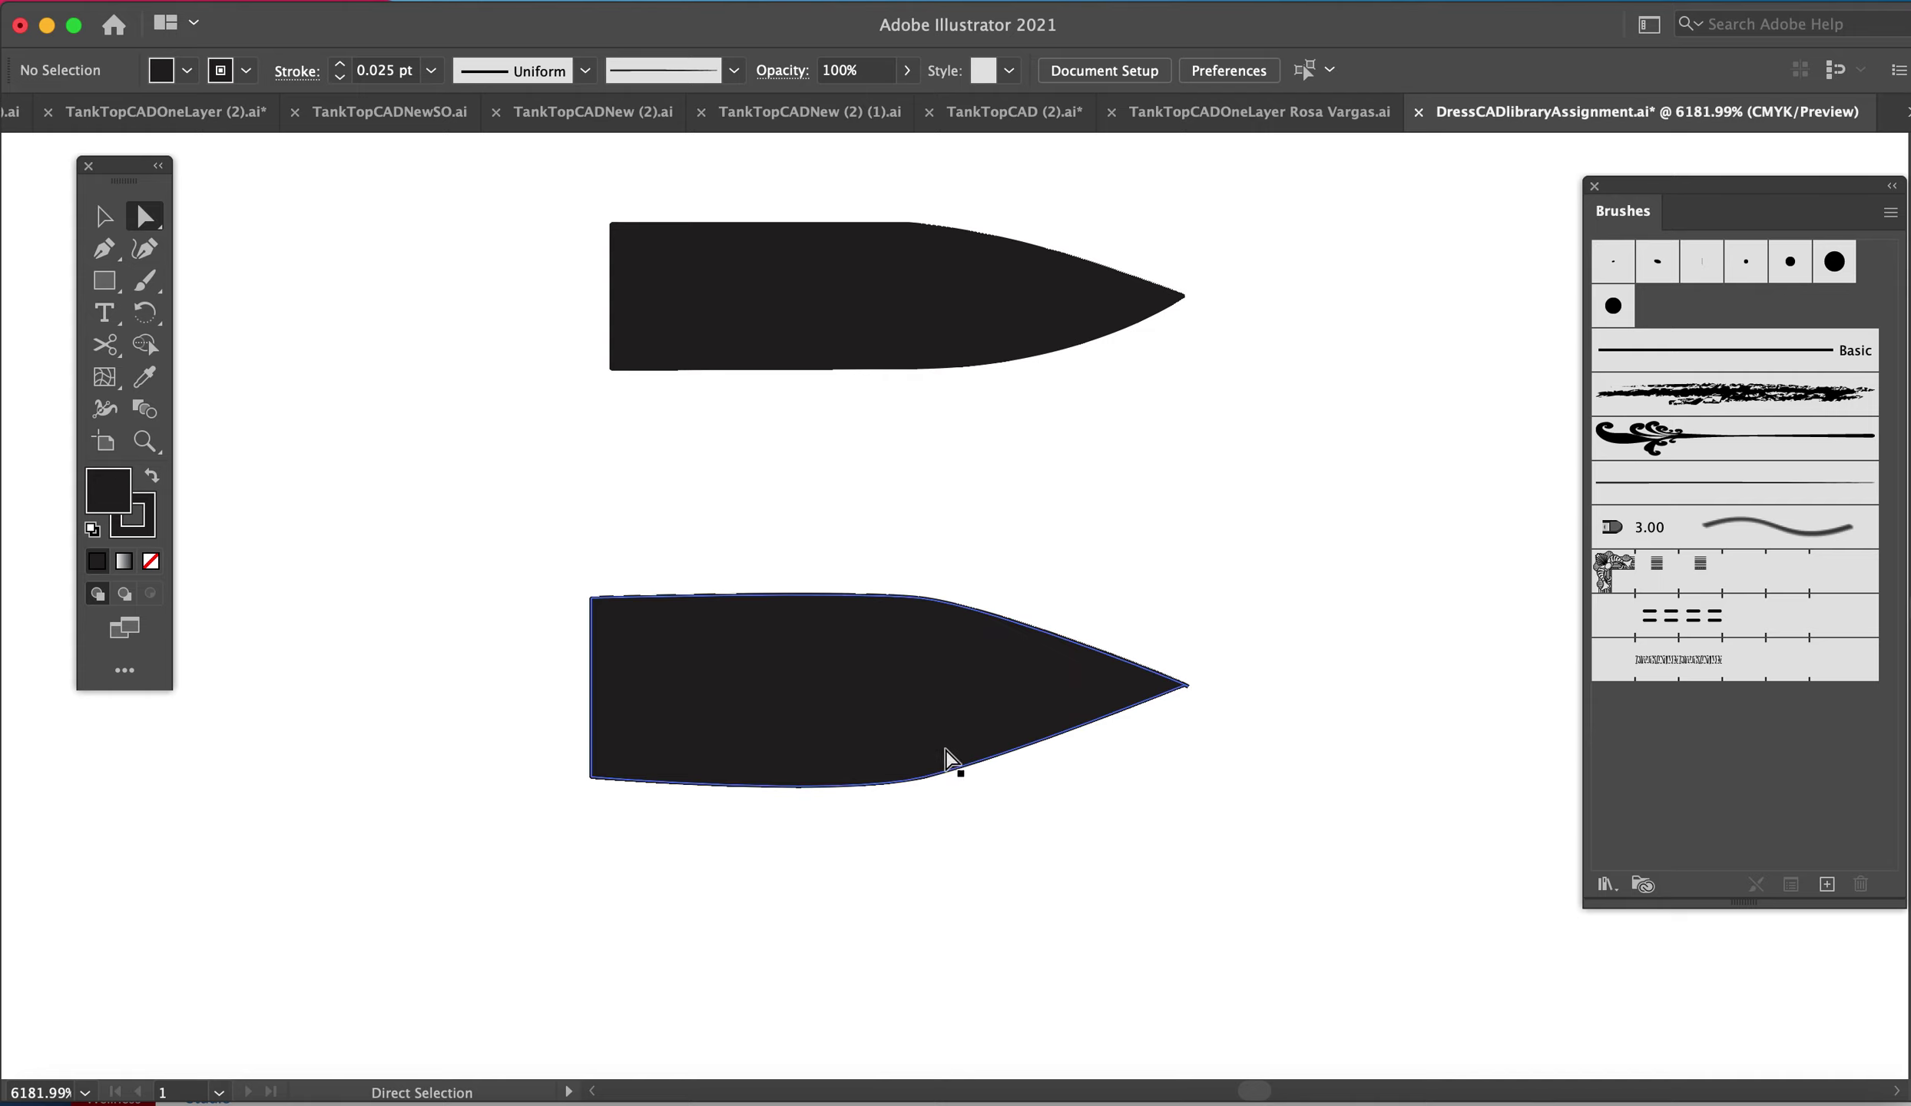
pyautogui.click(912, 778)
pyautogui.moveTo(912, 778); pyautogui.dragTo(942, 769)
# - Select the lower shape, then isolate the upper tapered group and inspect its path
pyautogui.click(1067, 841)
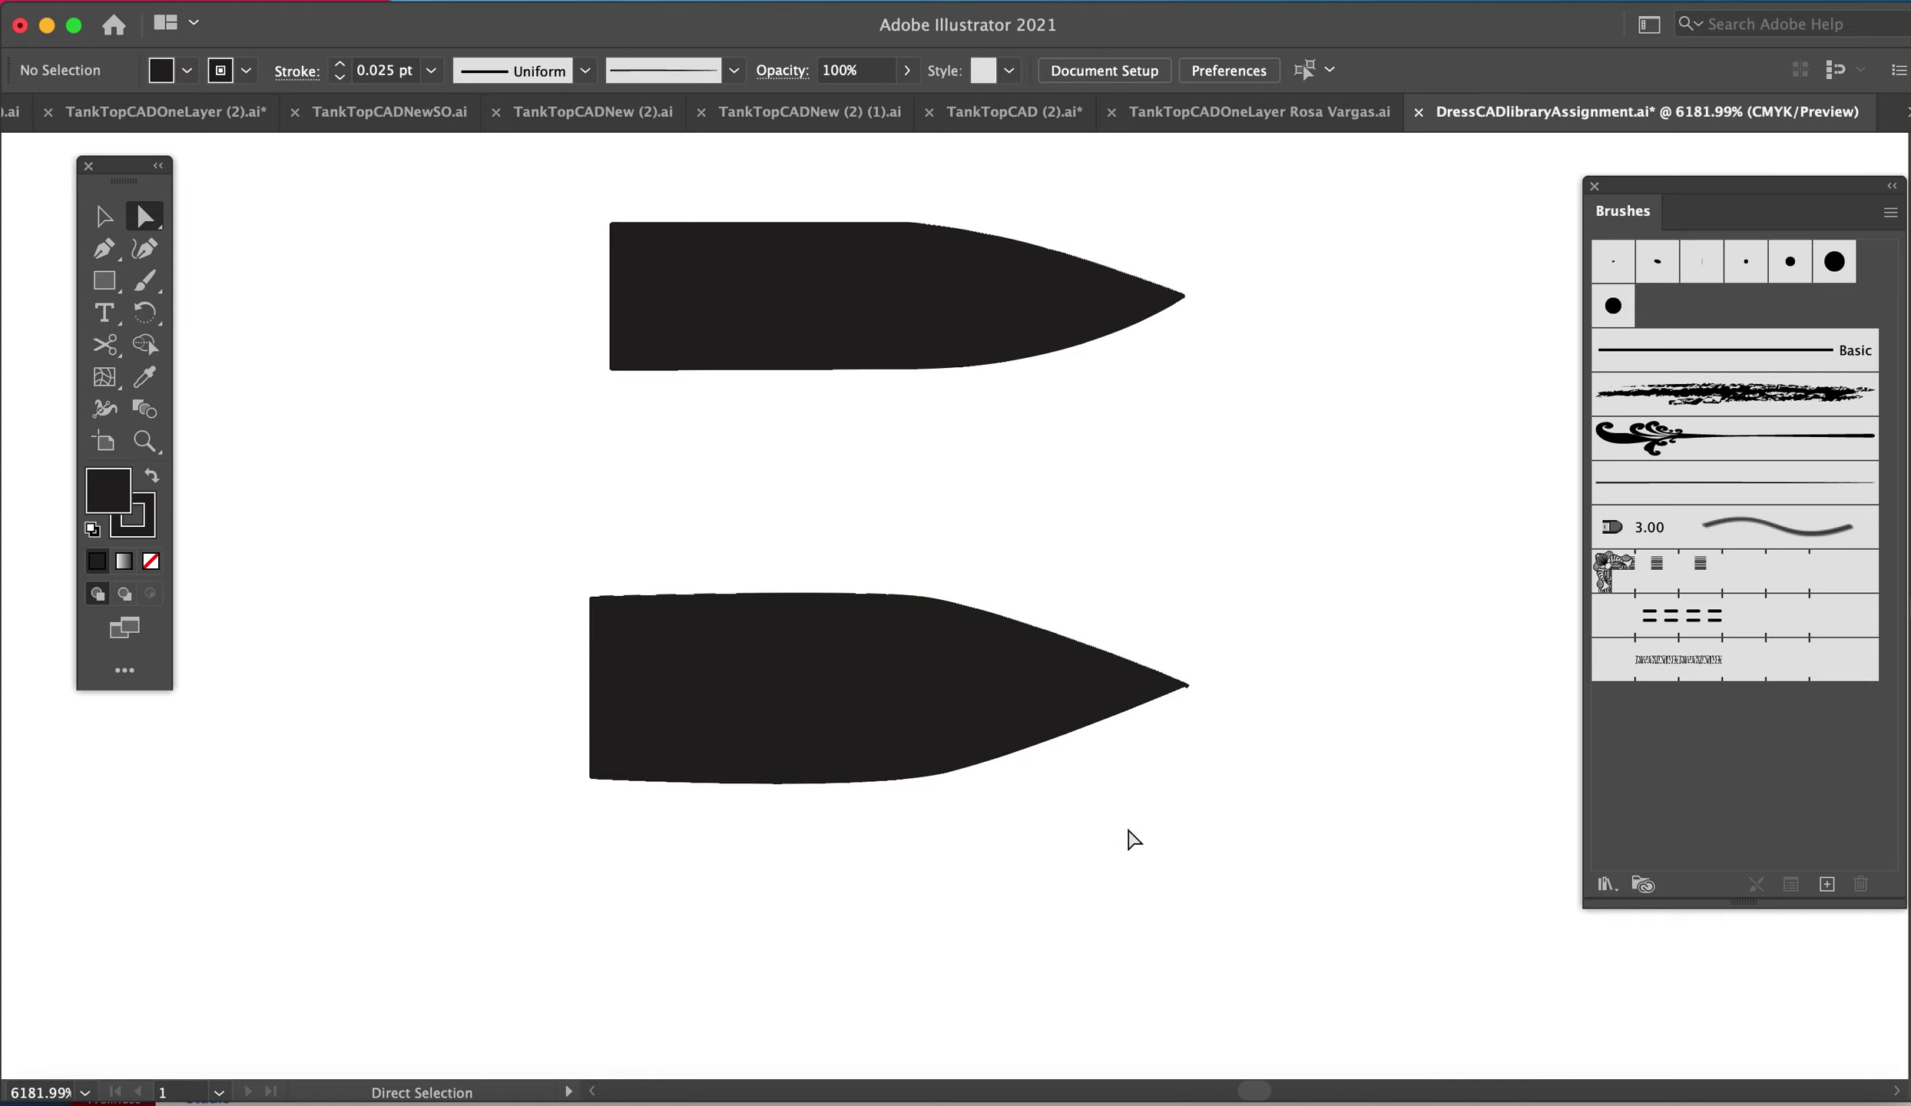
pyautogui.press('v')
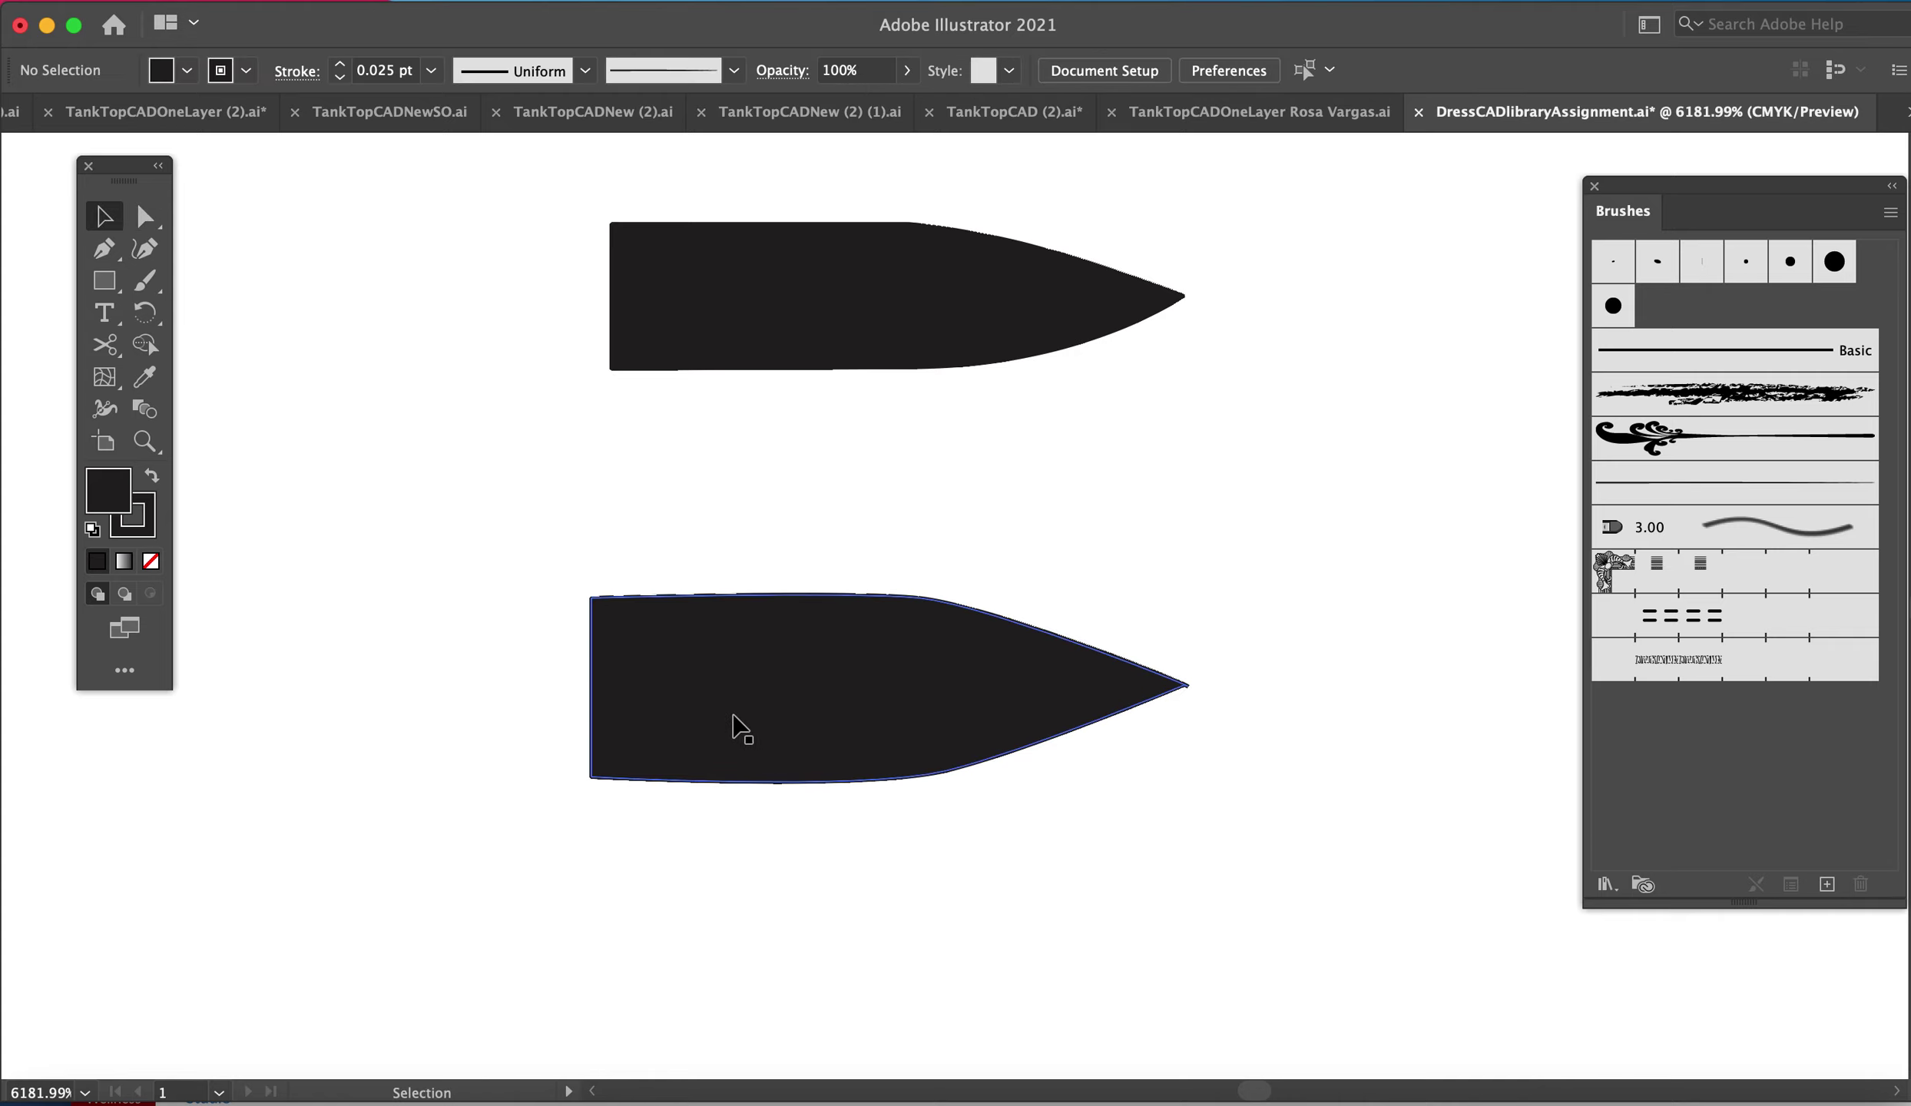
pyautogui.click(732, 720)
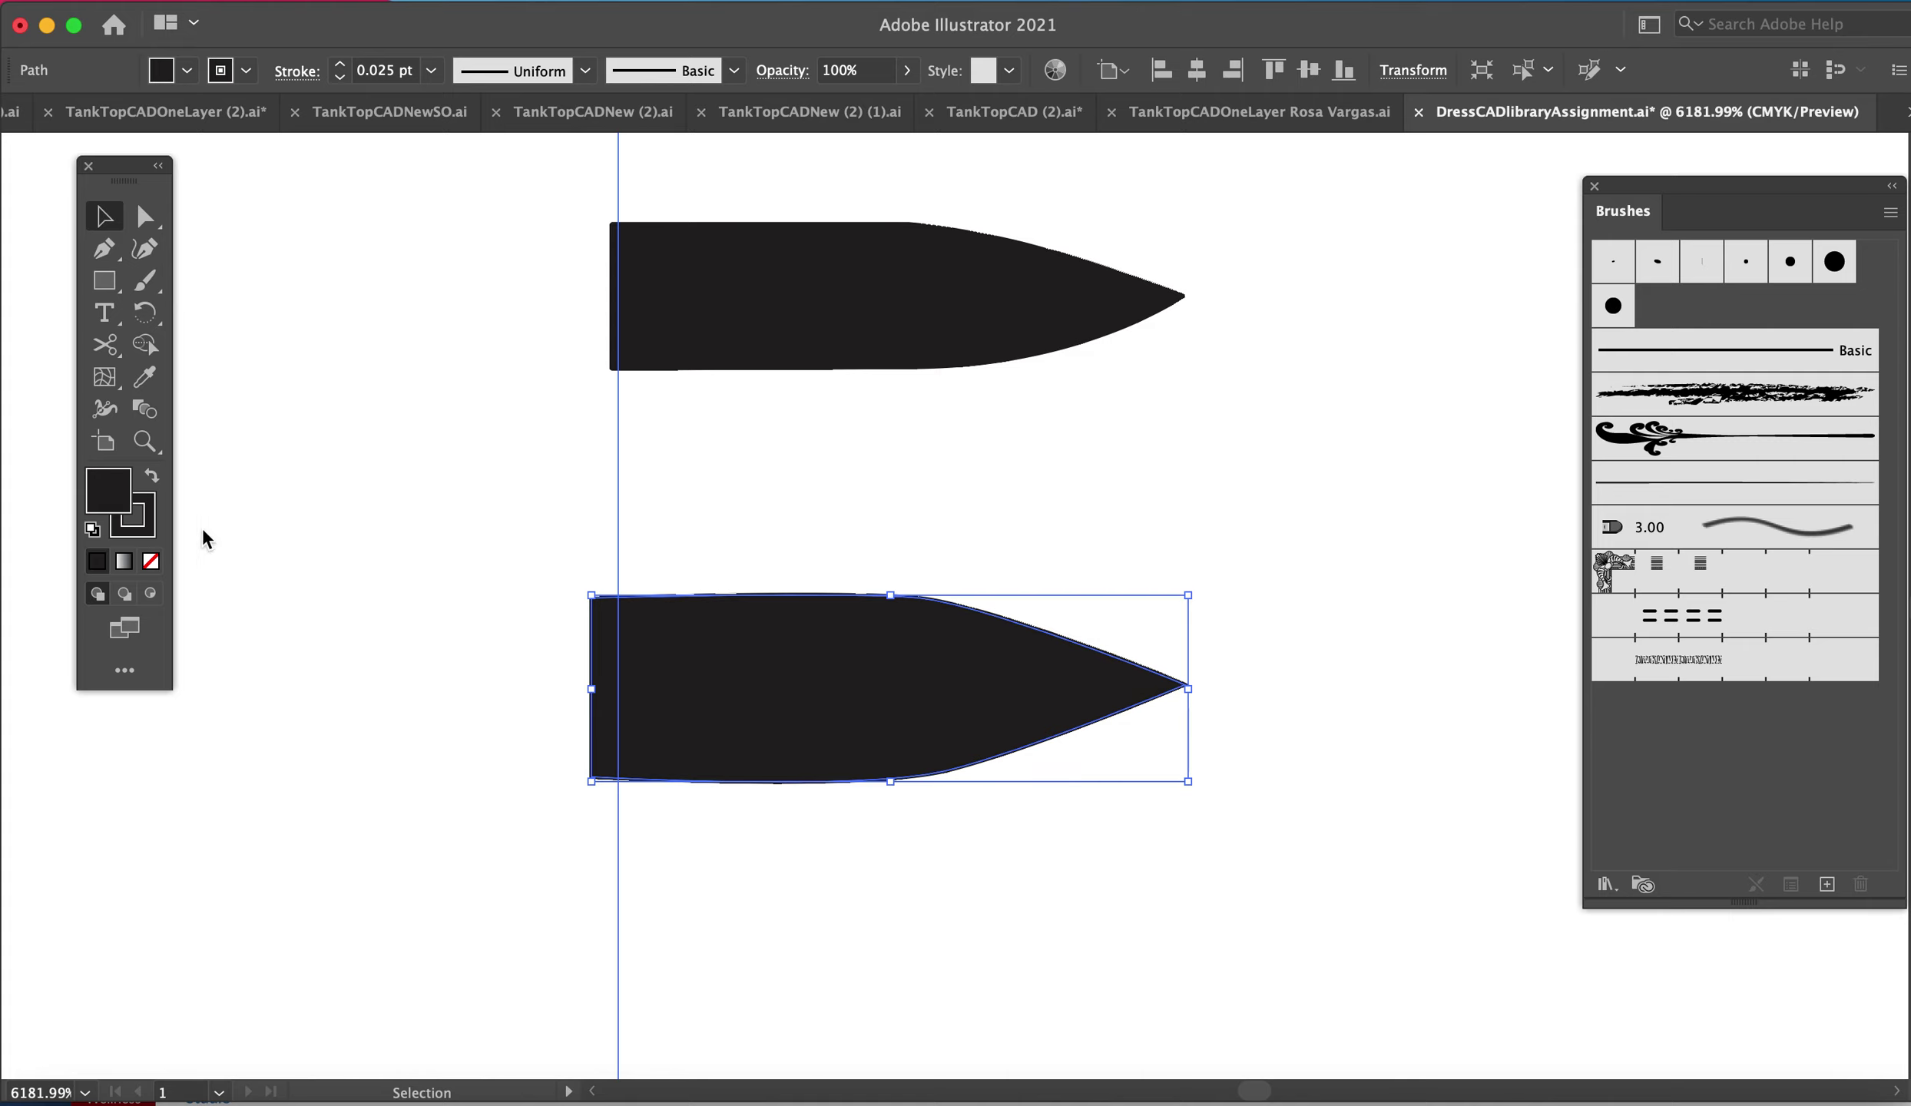
pyautogui.click(776, 396)
pyautogui.click(777, 346)
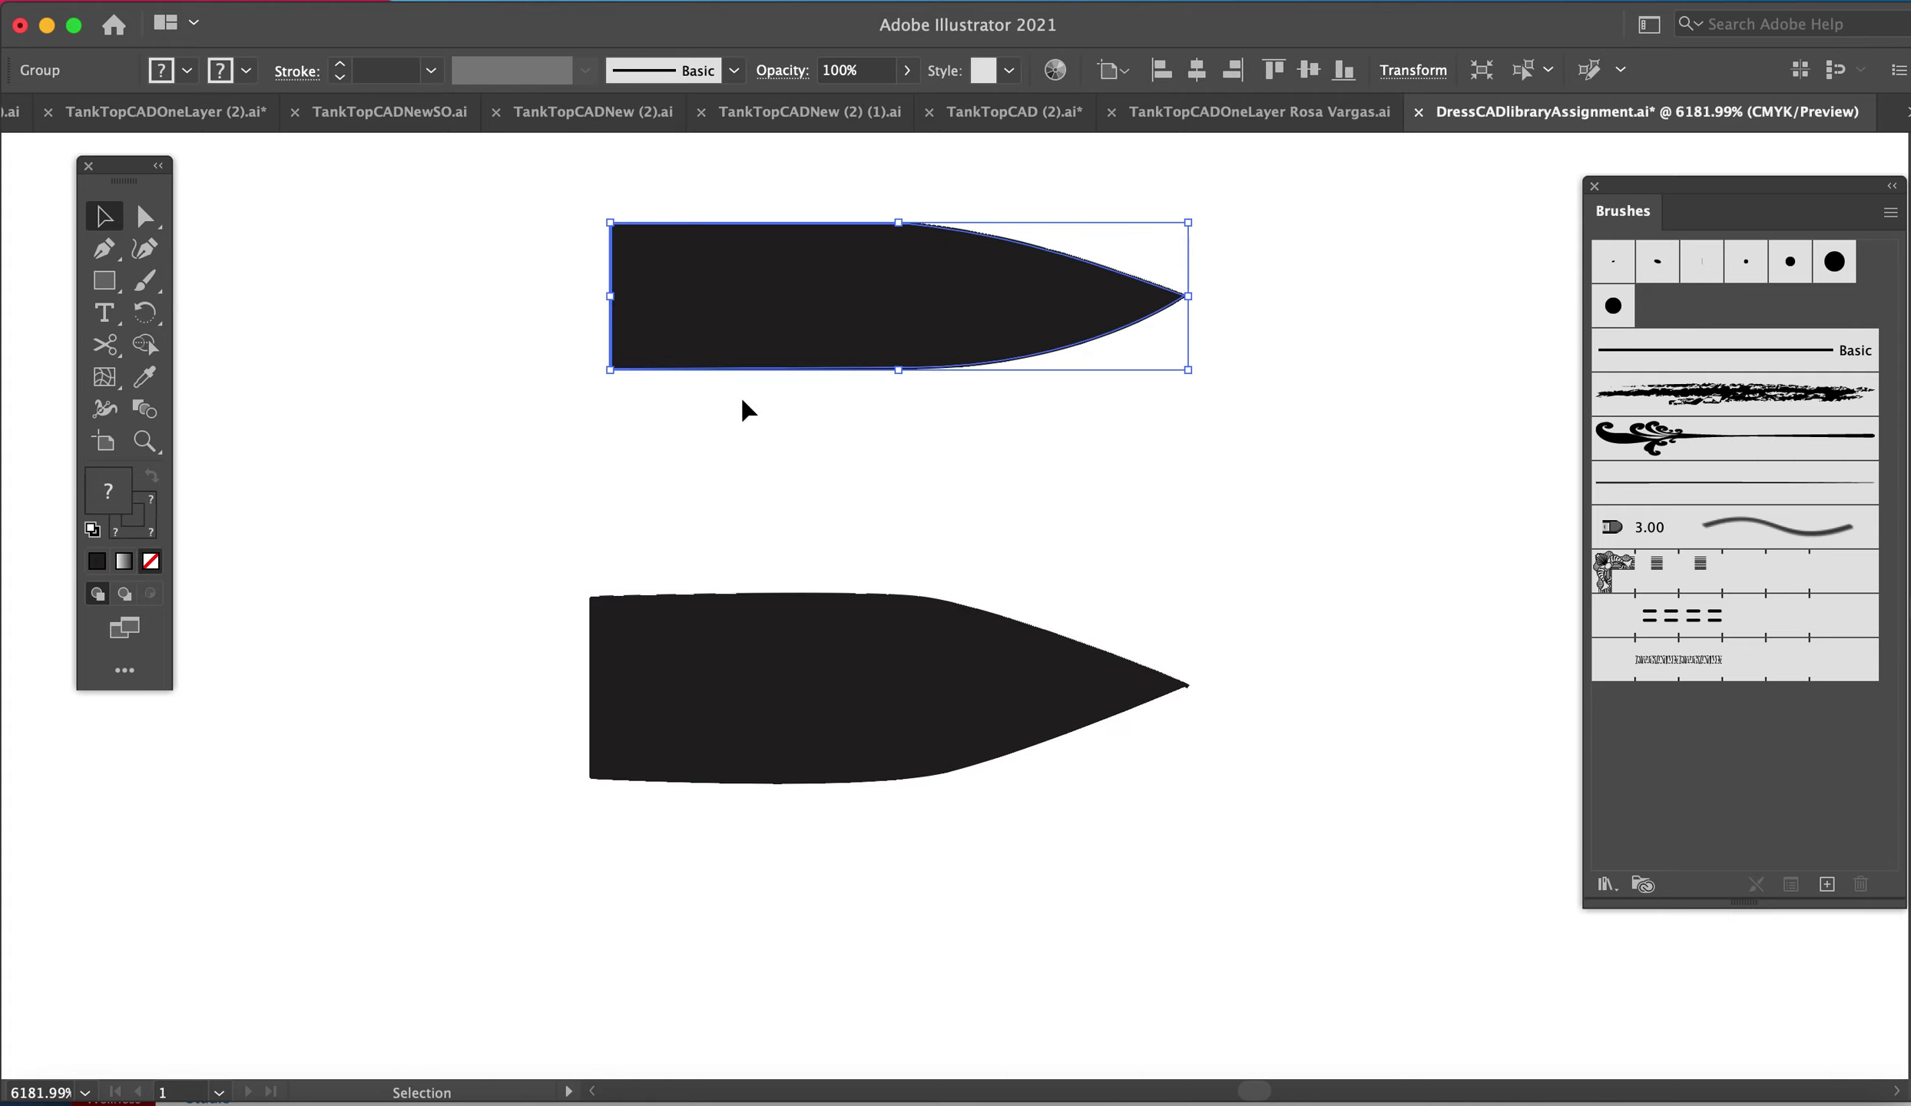
pyautogui.doubleClick(772, 289)
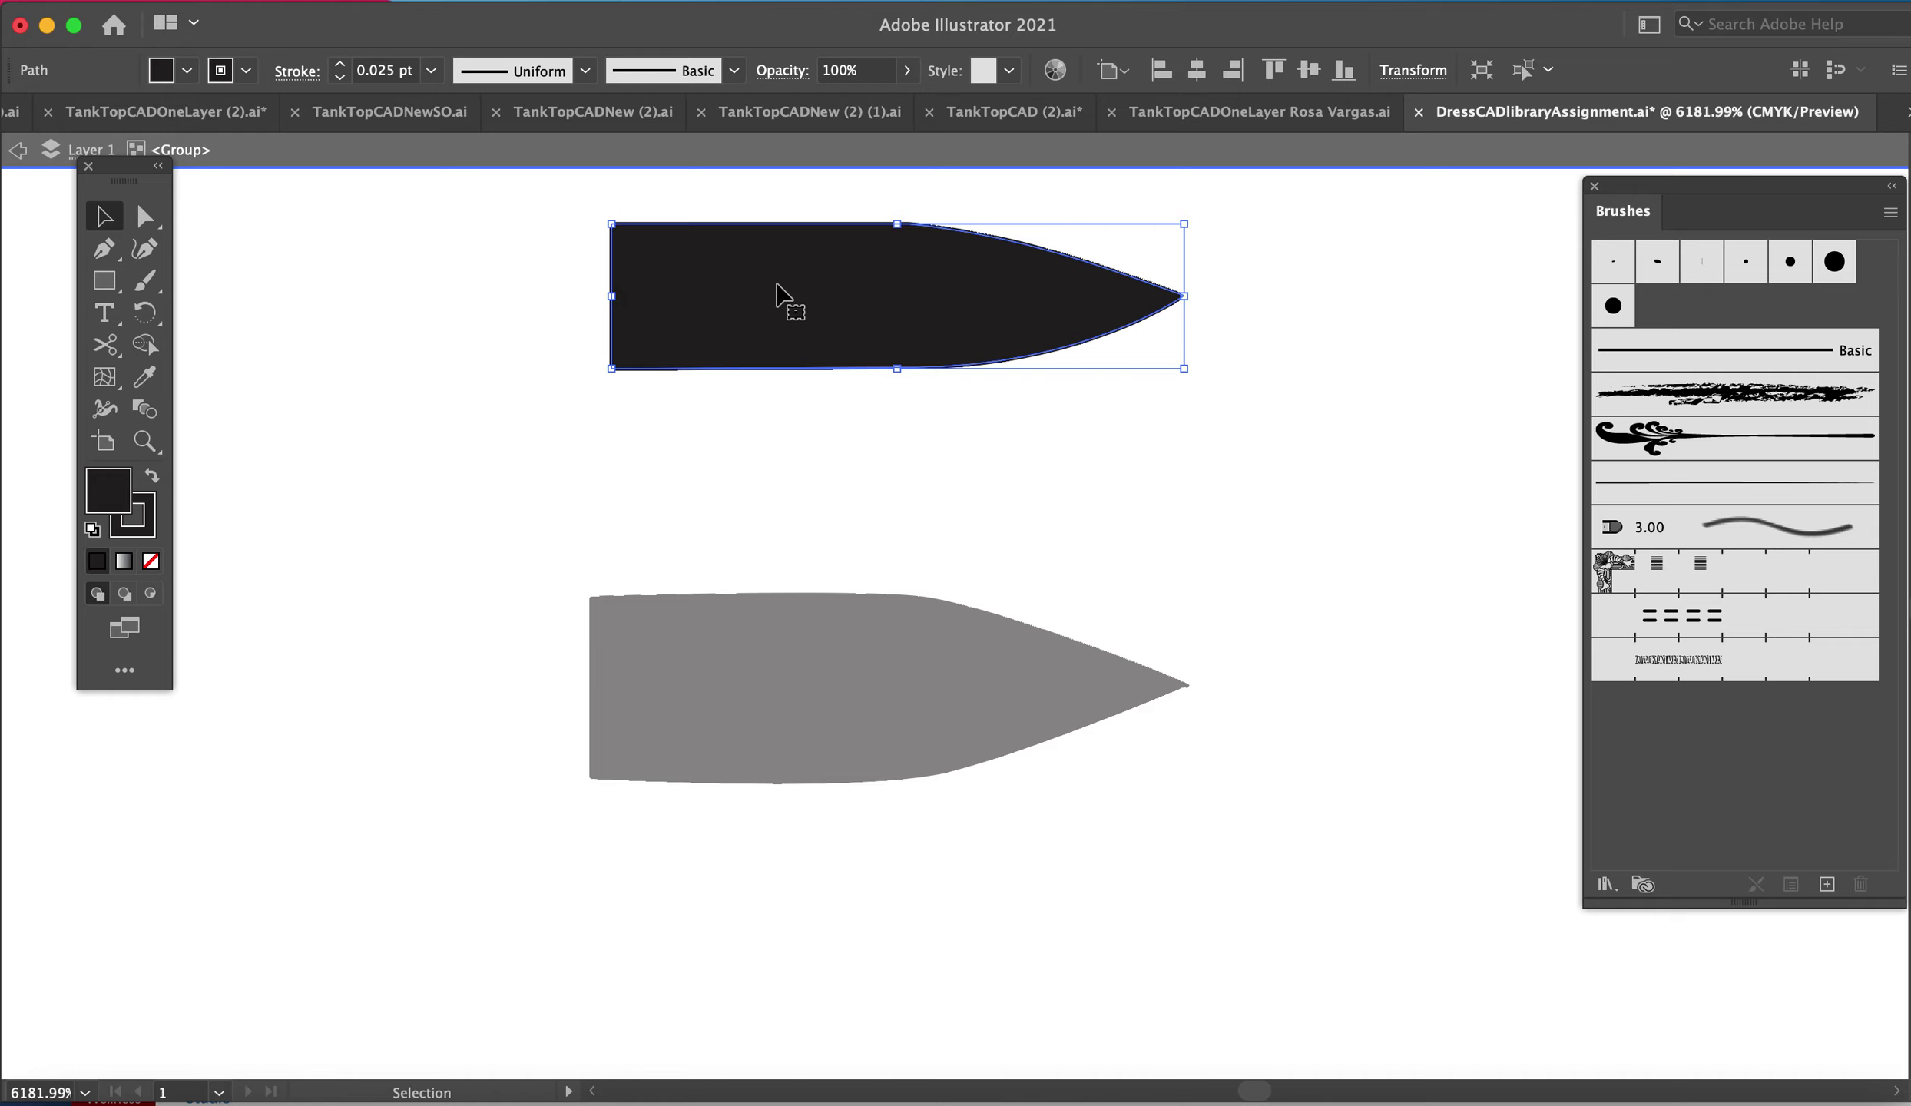
pyautogui.click(776, 285)
pyautogui.doubleClick(443, 669)
# - Isolate the lower tapered shape, set its stroke to None, and reselect it
pyautogui.click(876, 753)
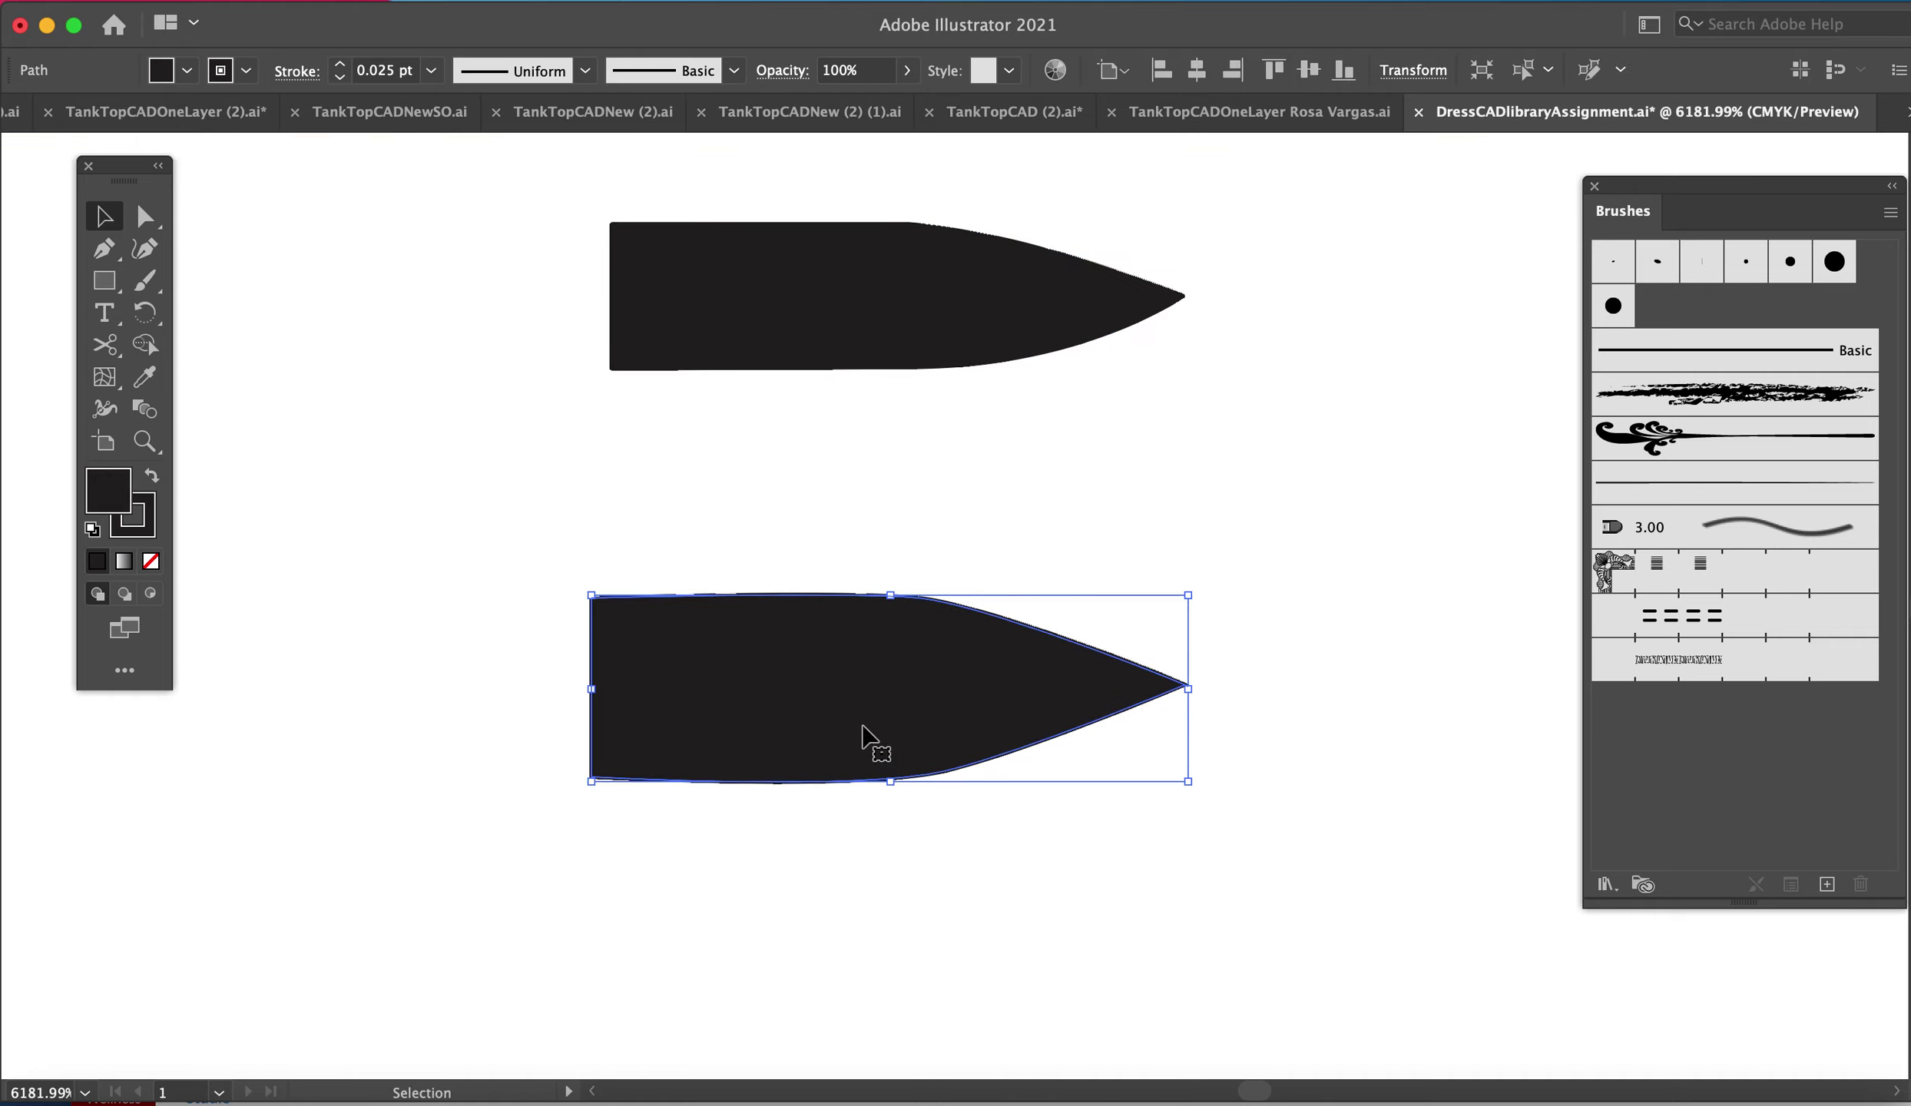
pyautogui.doubleClick(862, 726)
pyautogui.click(146, 534)
pyautogui.click(159, 566)
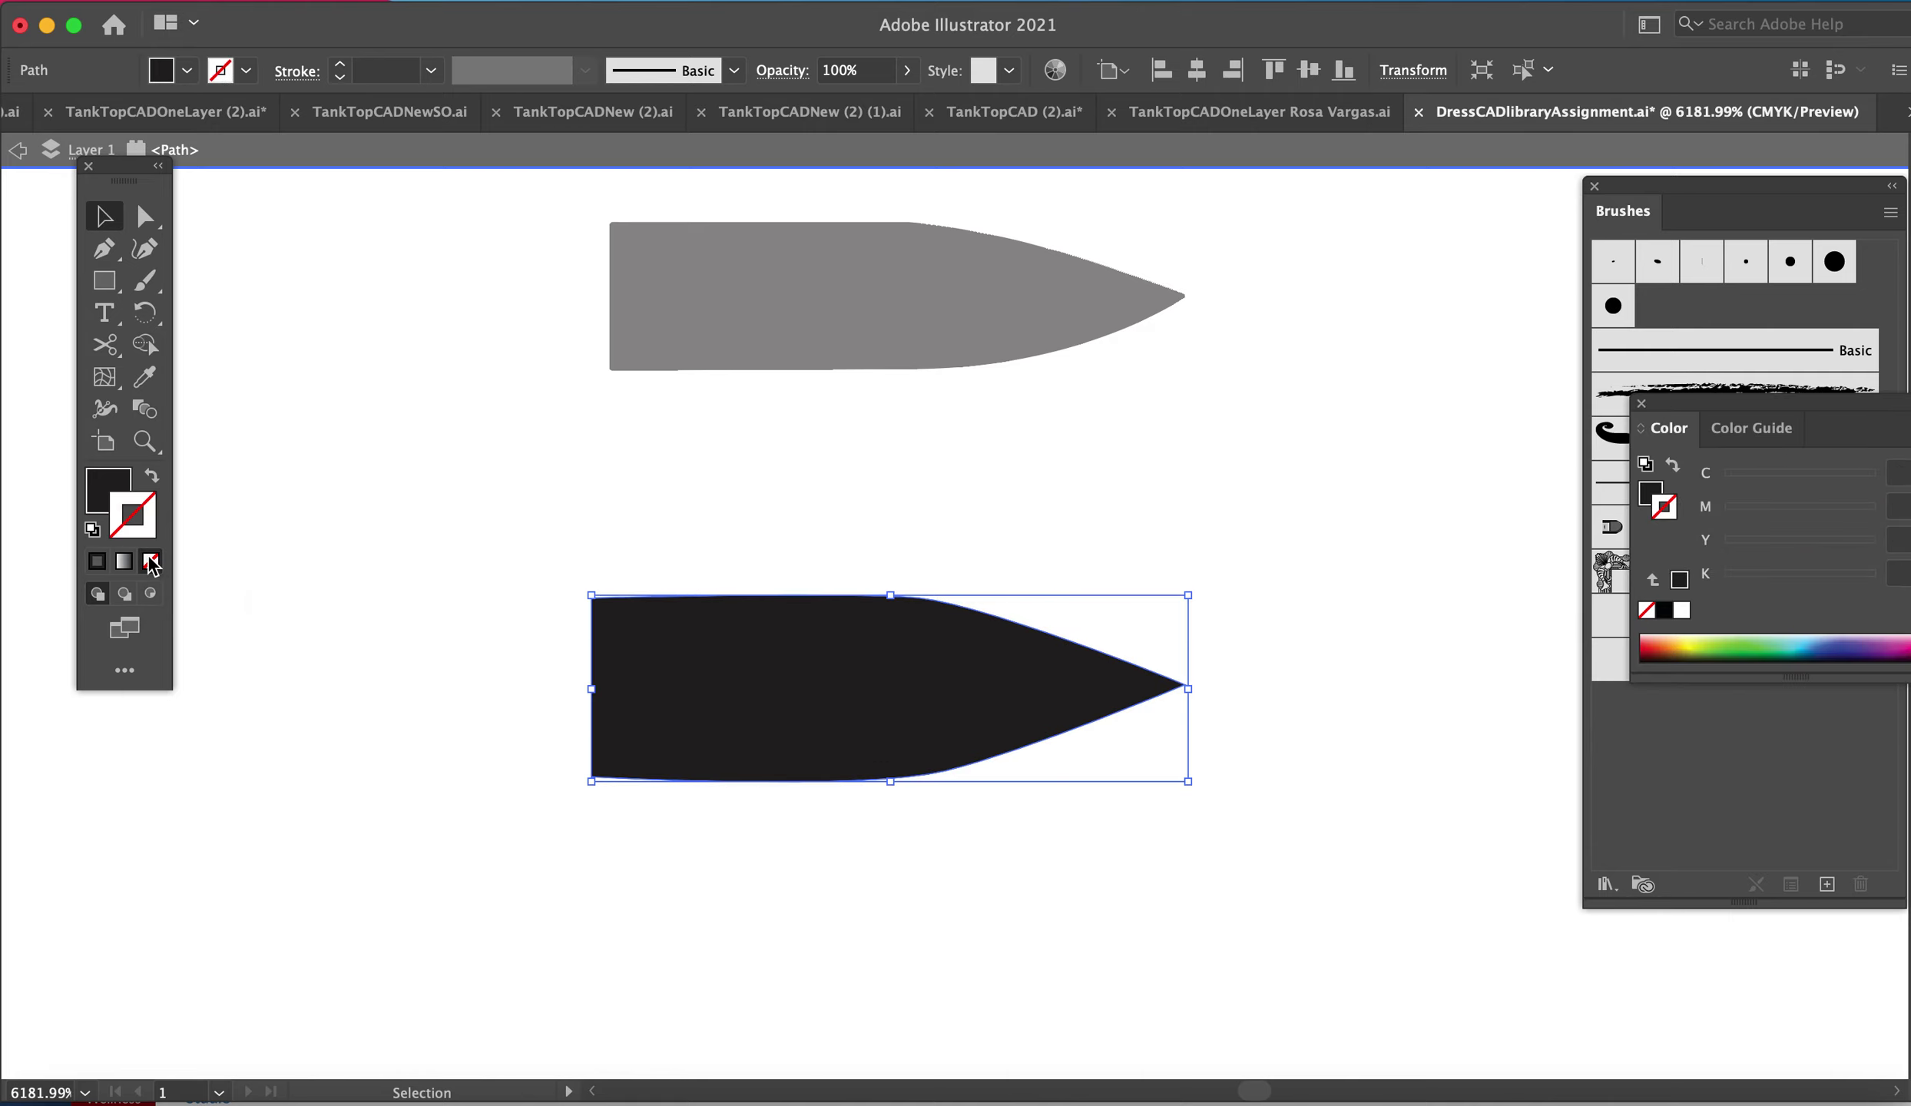
pyautogui.click(377, 575)
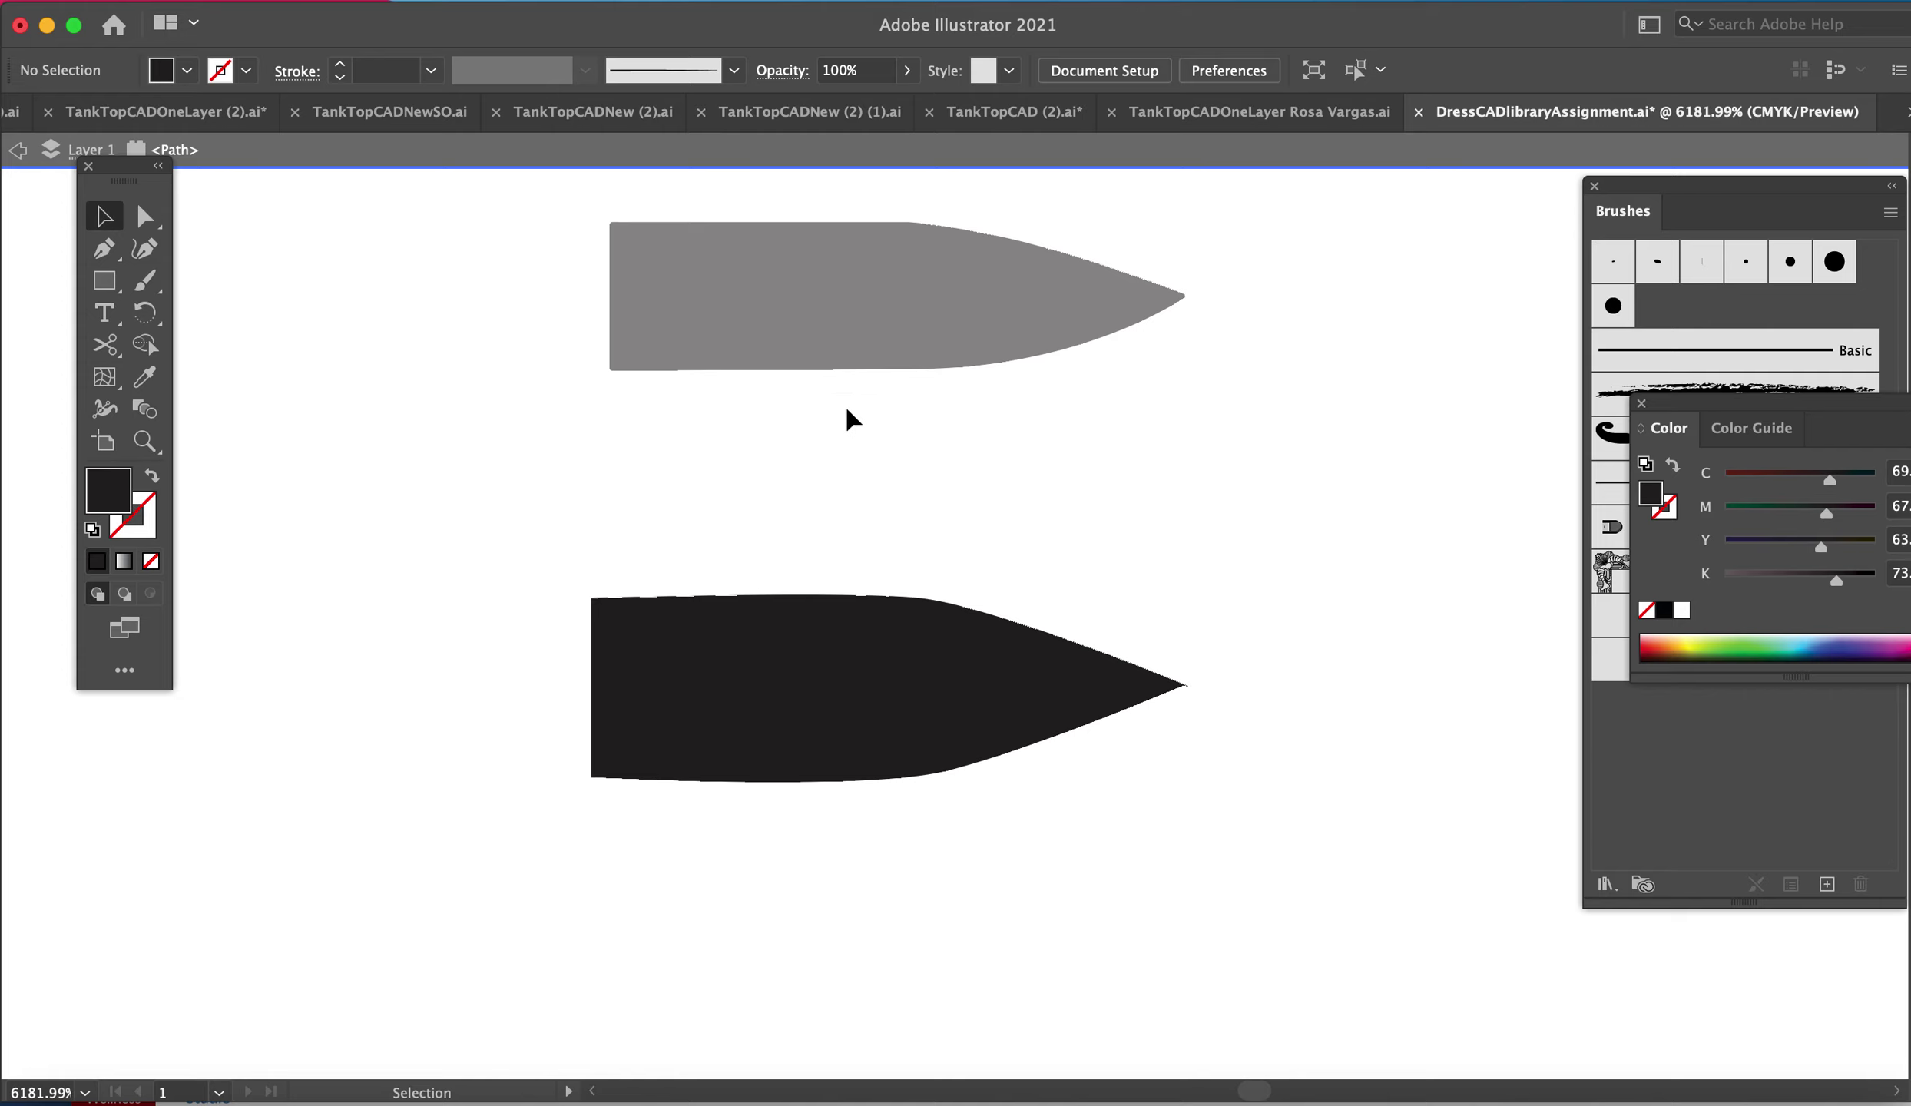
pyautogui.doubleClick(315, 641)
pyautogui.click(785, 728)
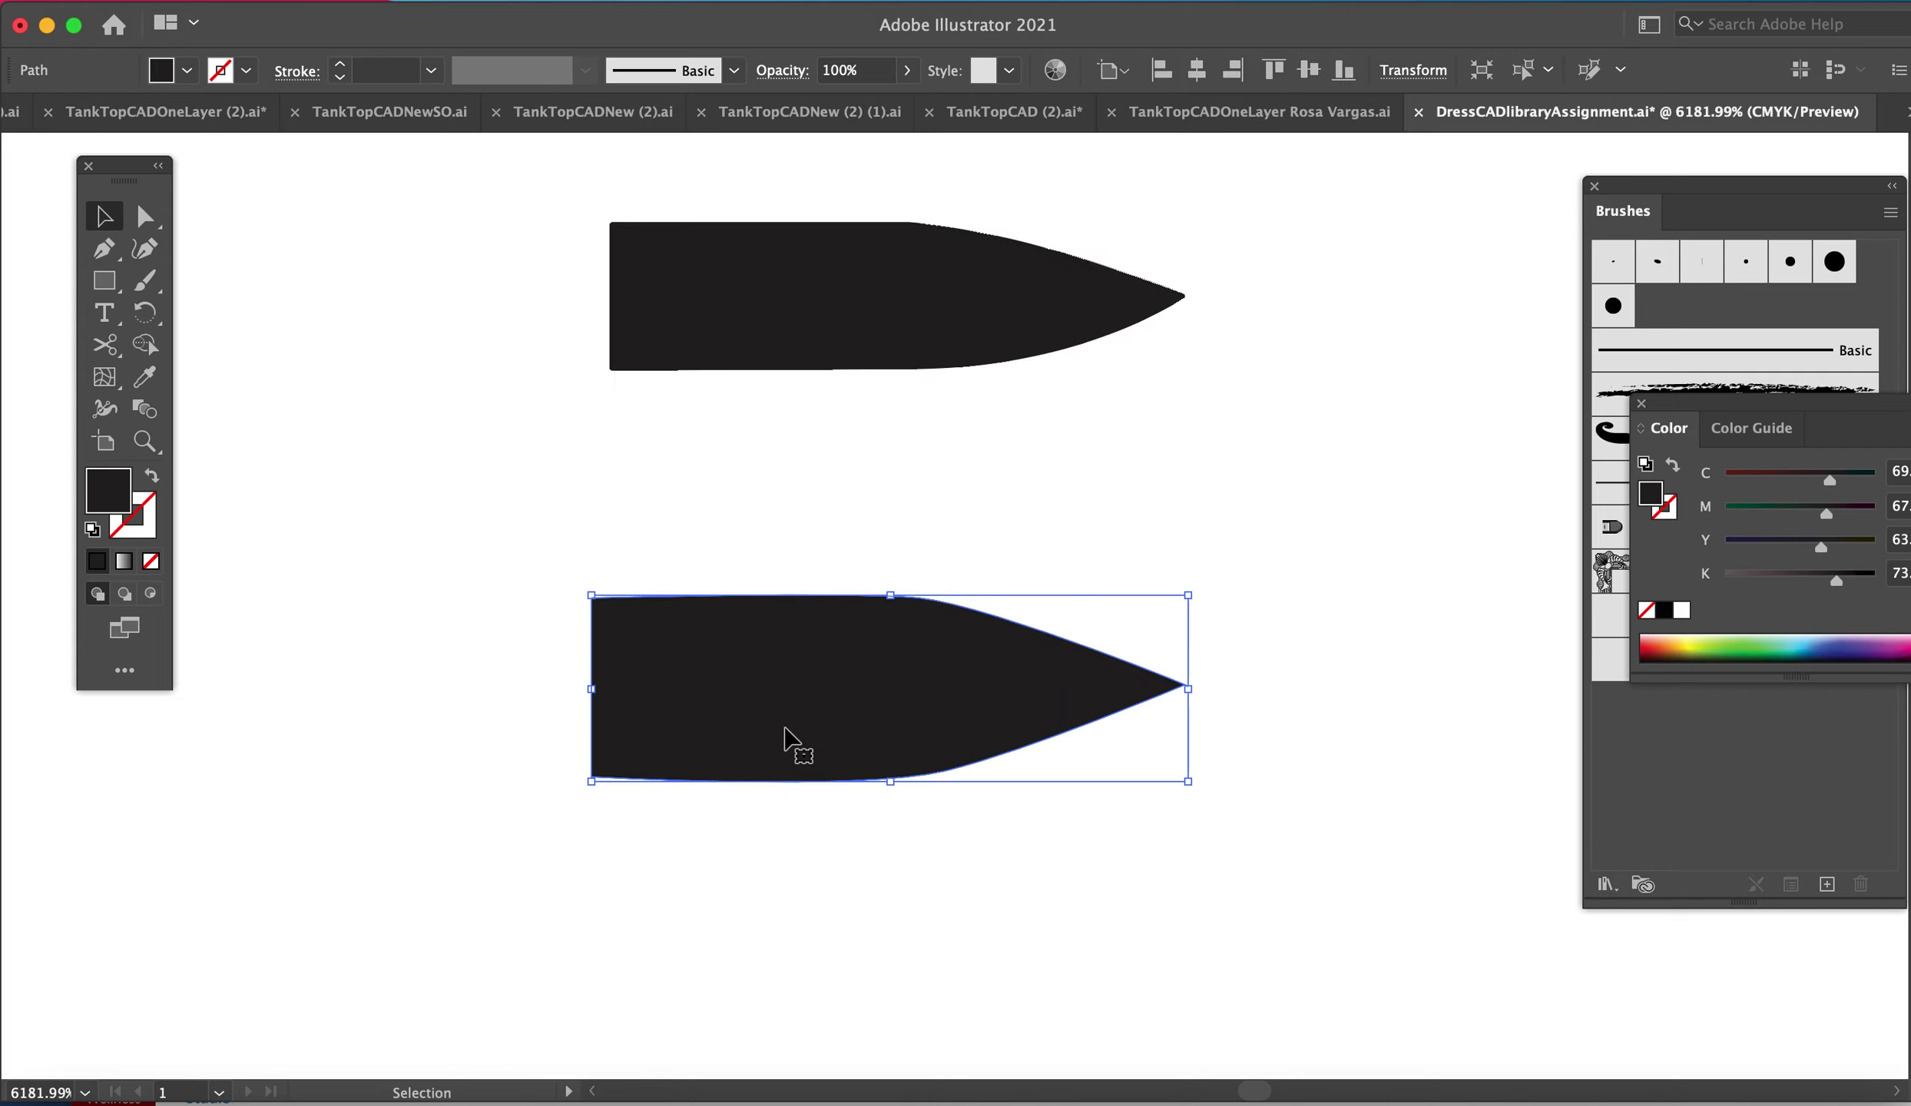
pyautogui.click(1640, 403)
# - Drag the lower tapered shape into the Brushes panel and create it as an Art Brush
pyautogui.moveTo(802, 695)
pyautogui.mouseDown()
pyautogui.moveTo(1643, 703)
pyautogui.moveTo(1724, 764)
pyautogui.mouseUp()
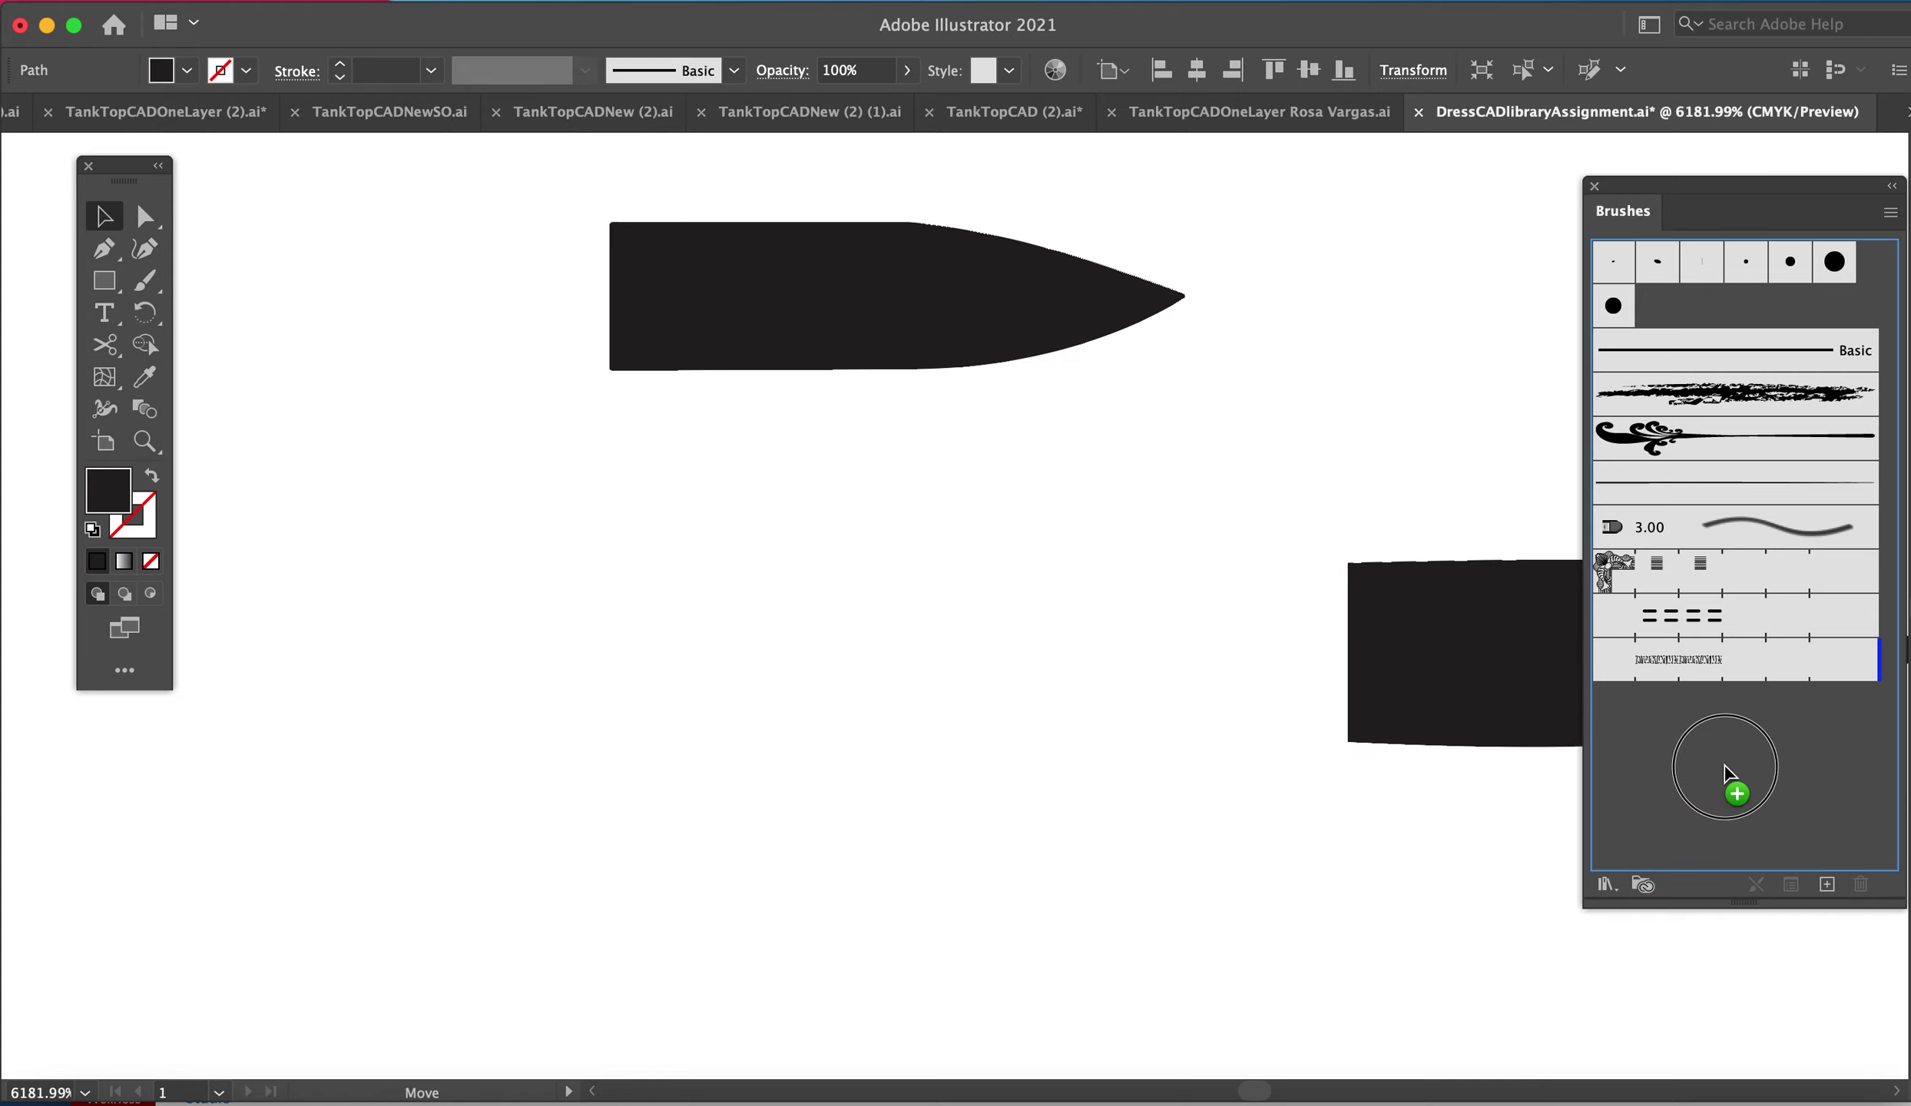
pyautogui.moveTo(1724, 765); pyautogui.dragTo(1724, 765)
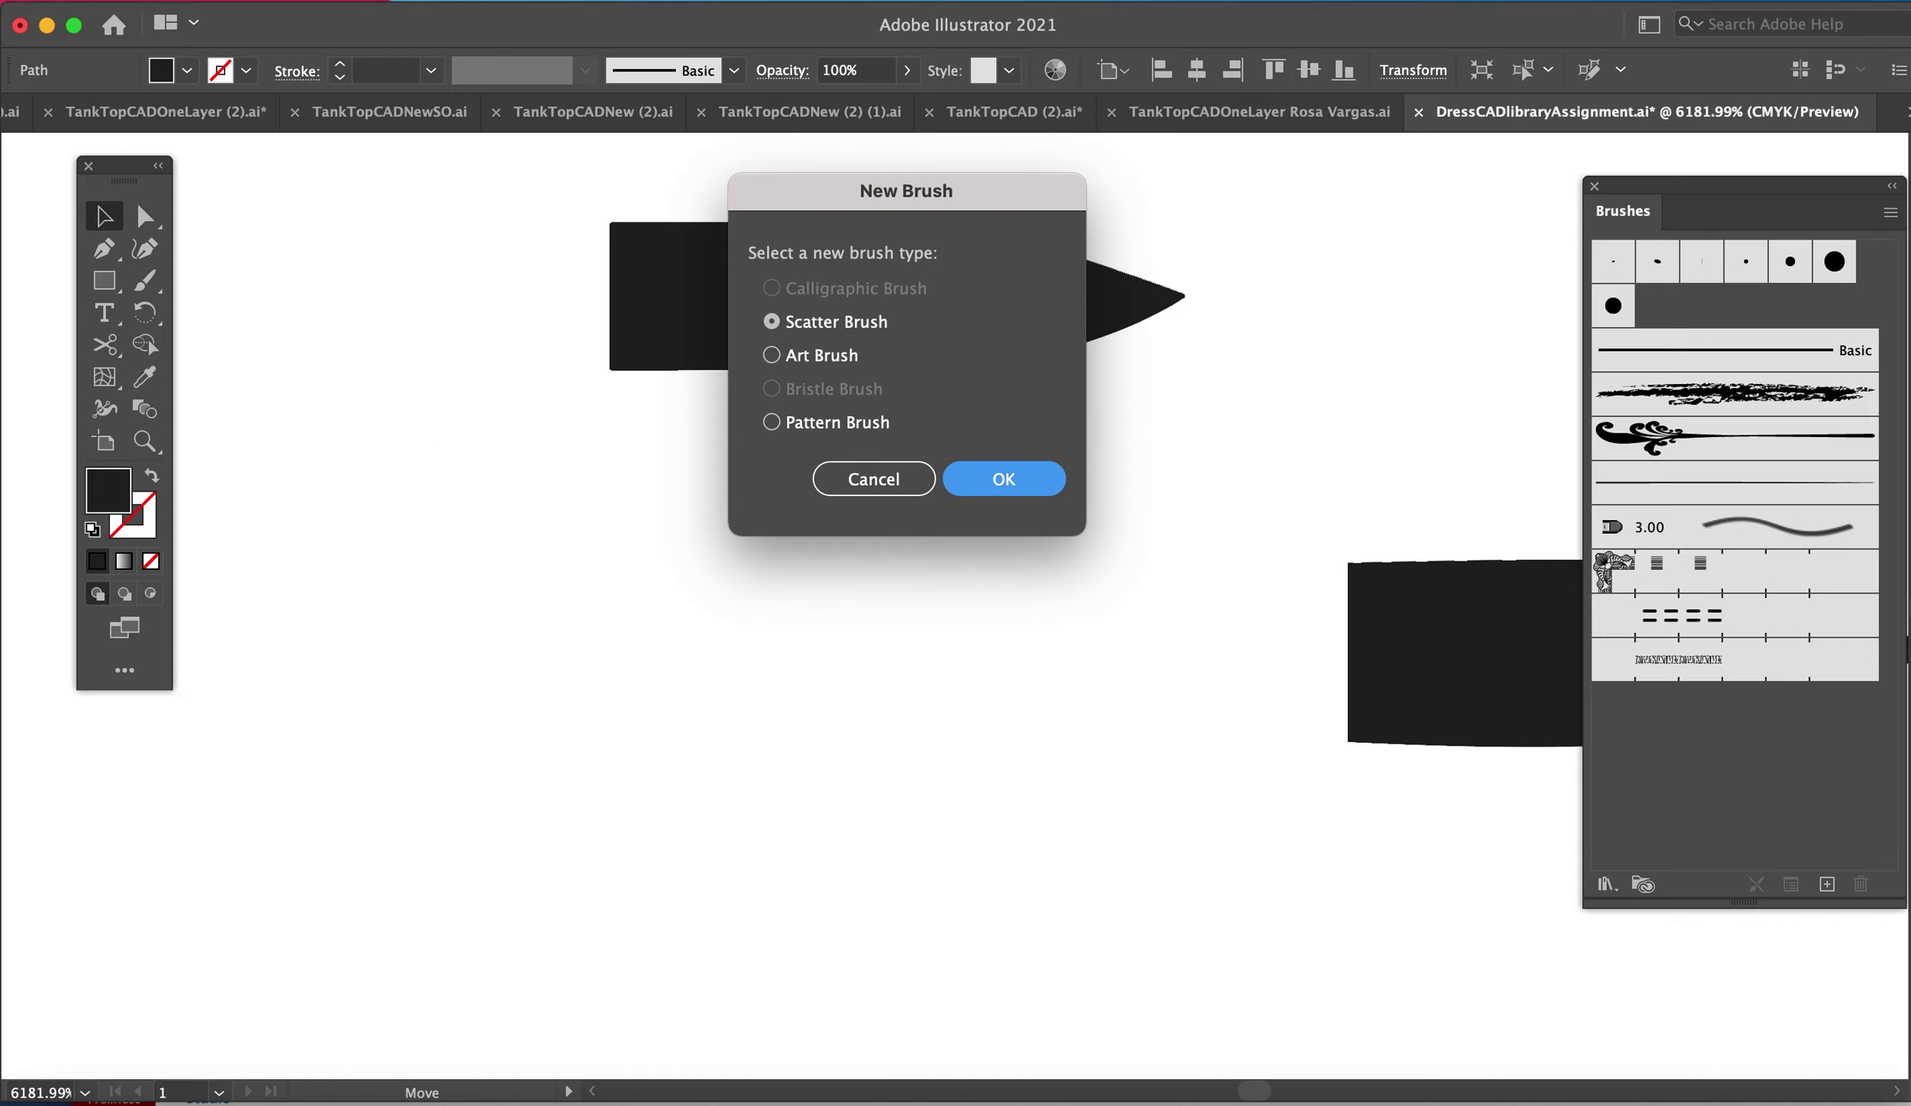
pyautogui.click(798, 354)
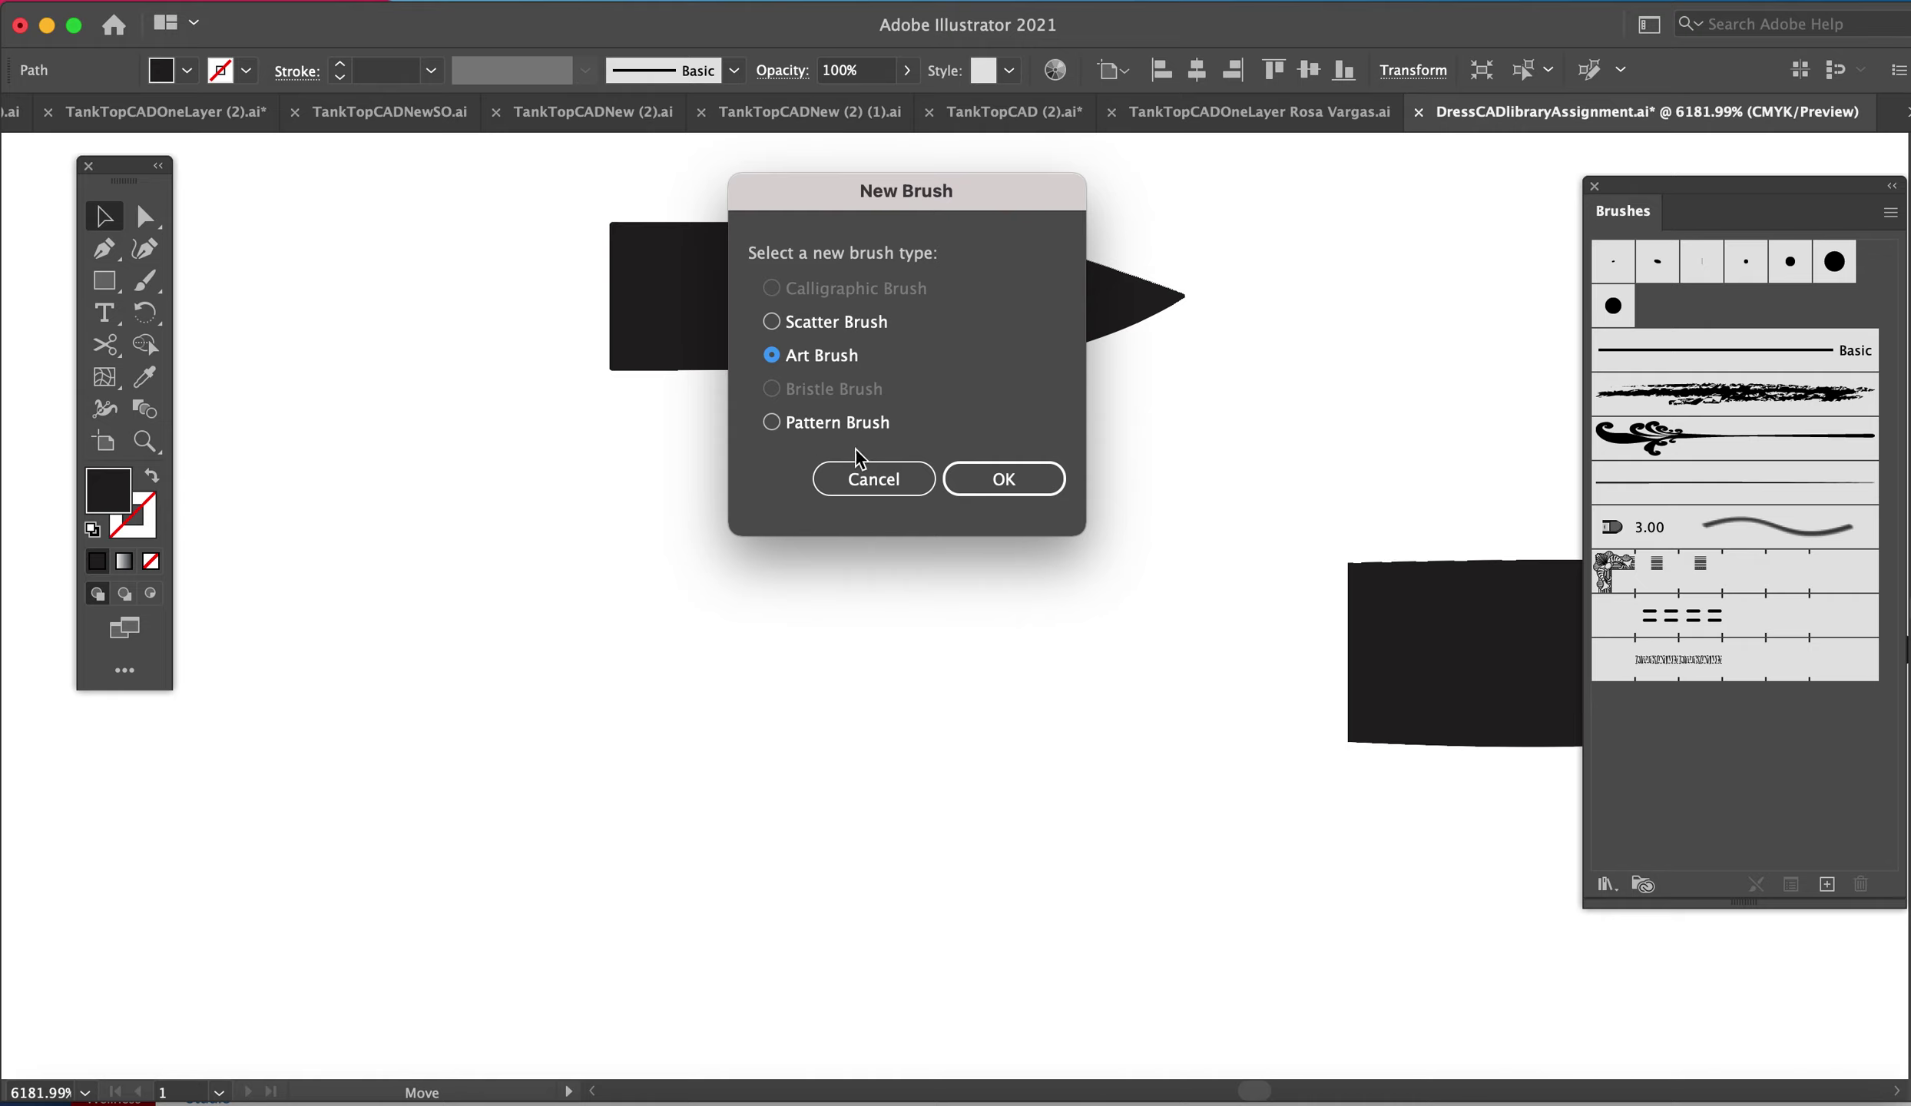
pyautogui.click(1029, 477)
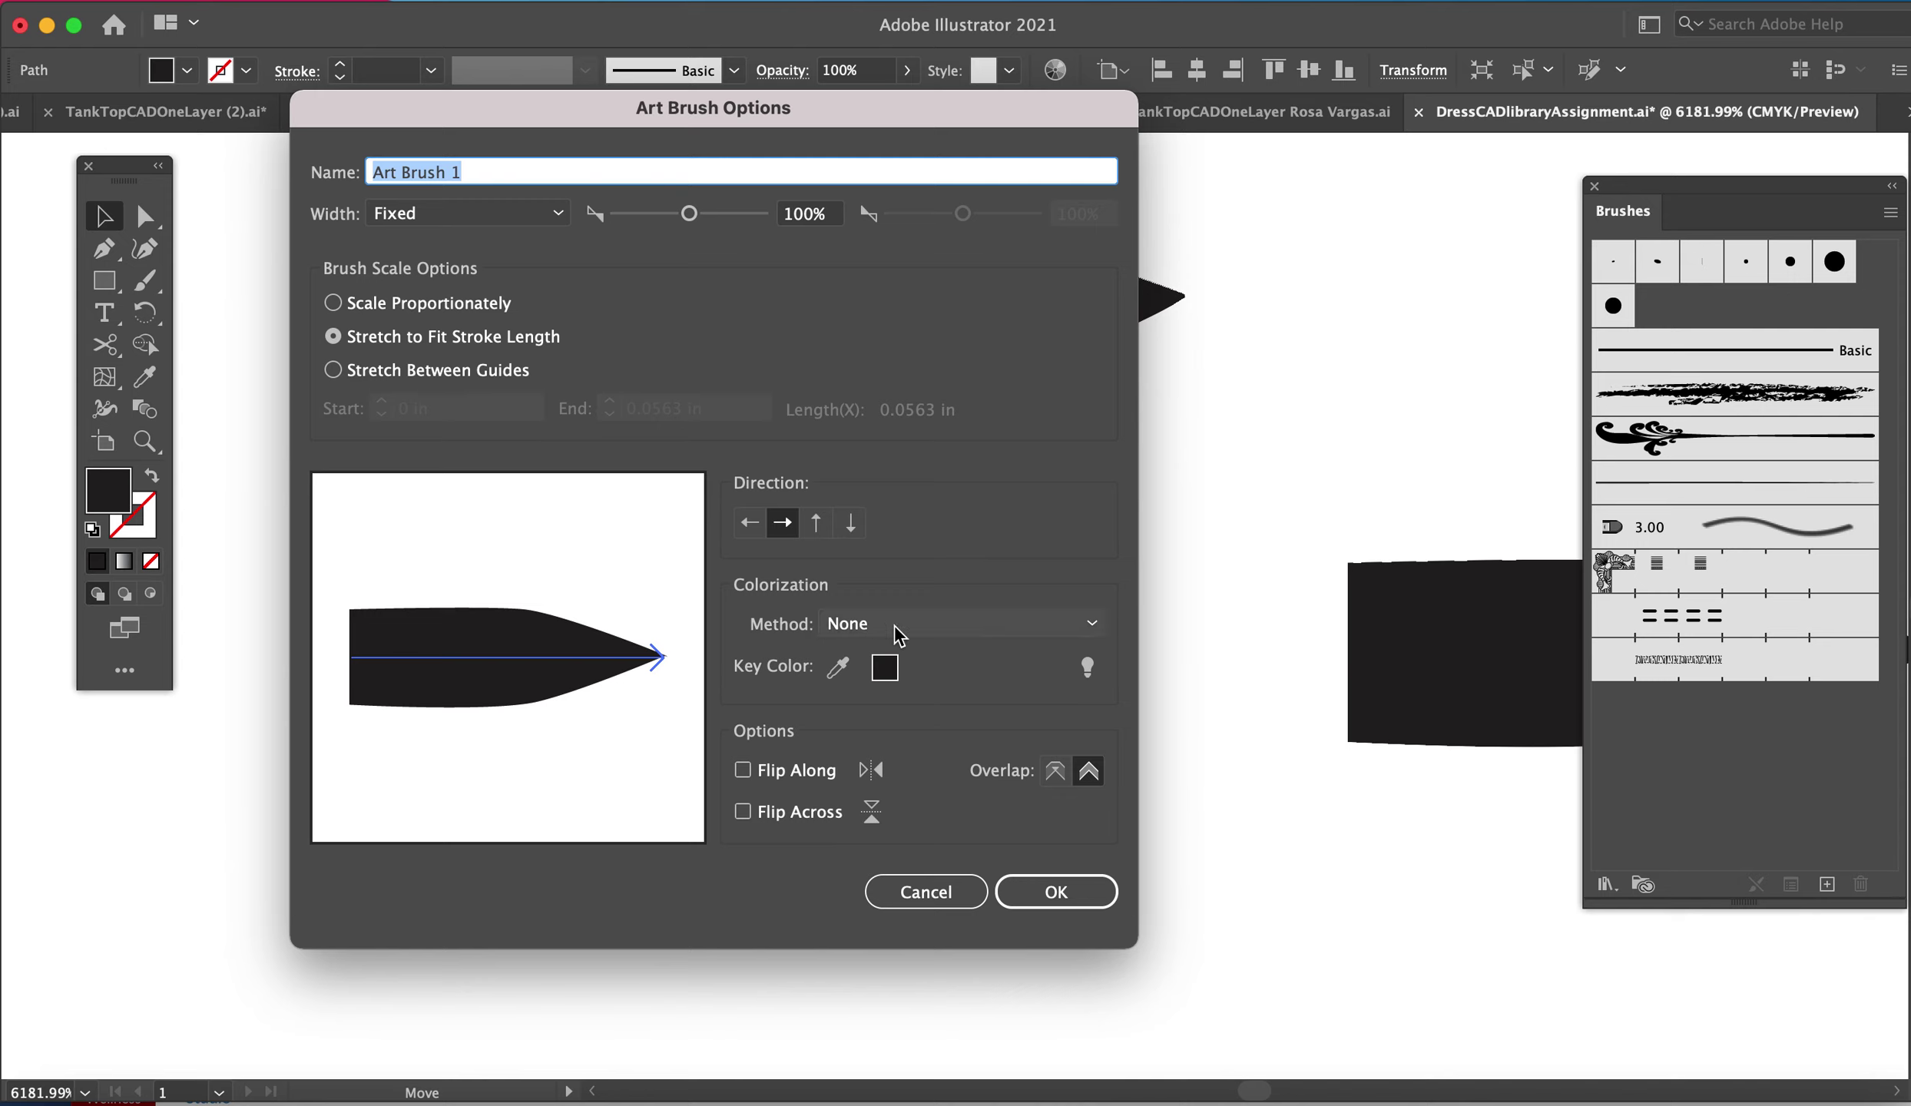
# - Set Art Brush 1's colorization method to Tints and save the brush
pyautogui.click(915, 623)
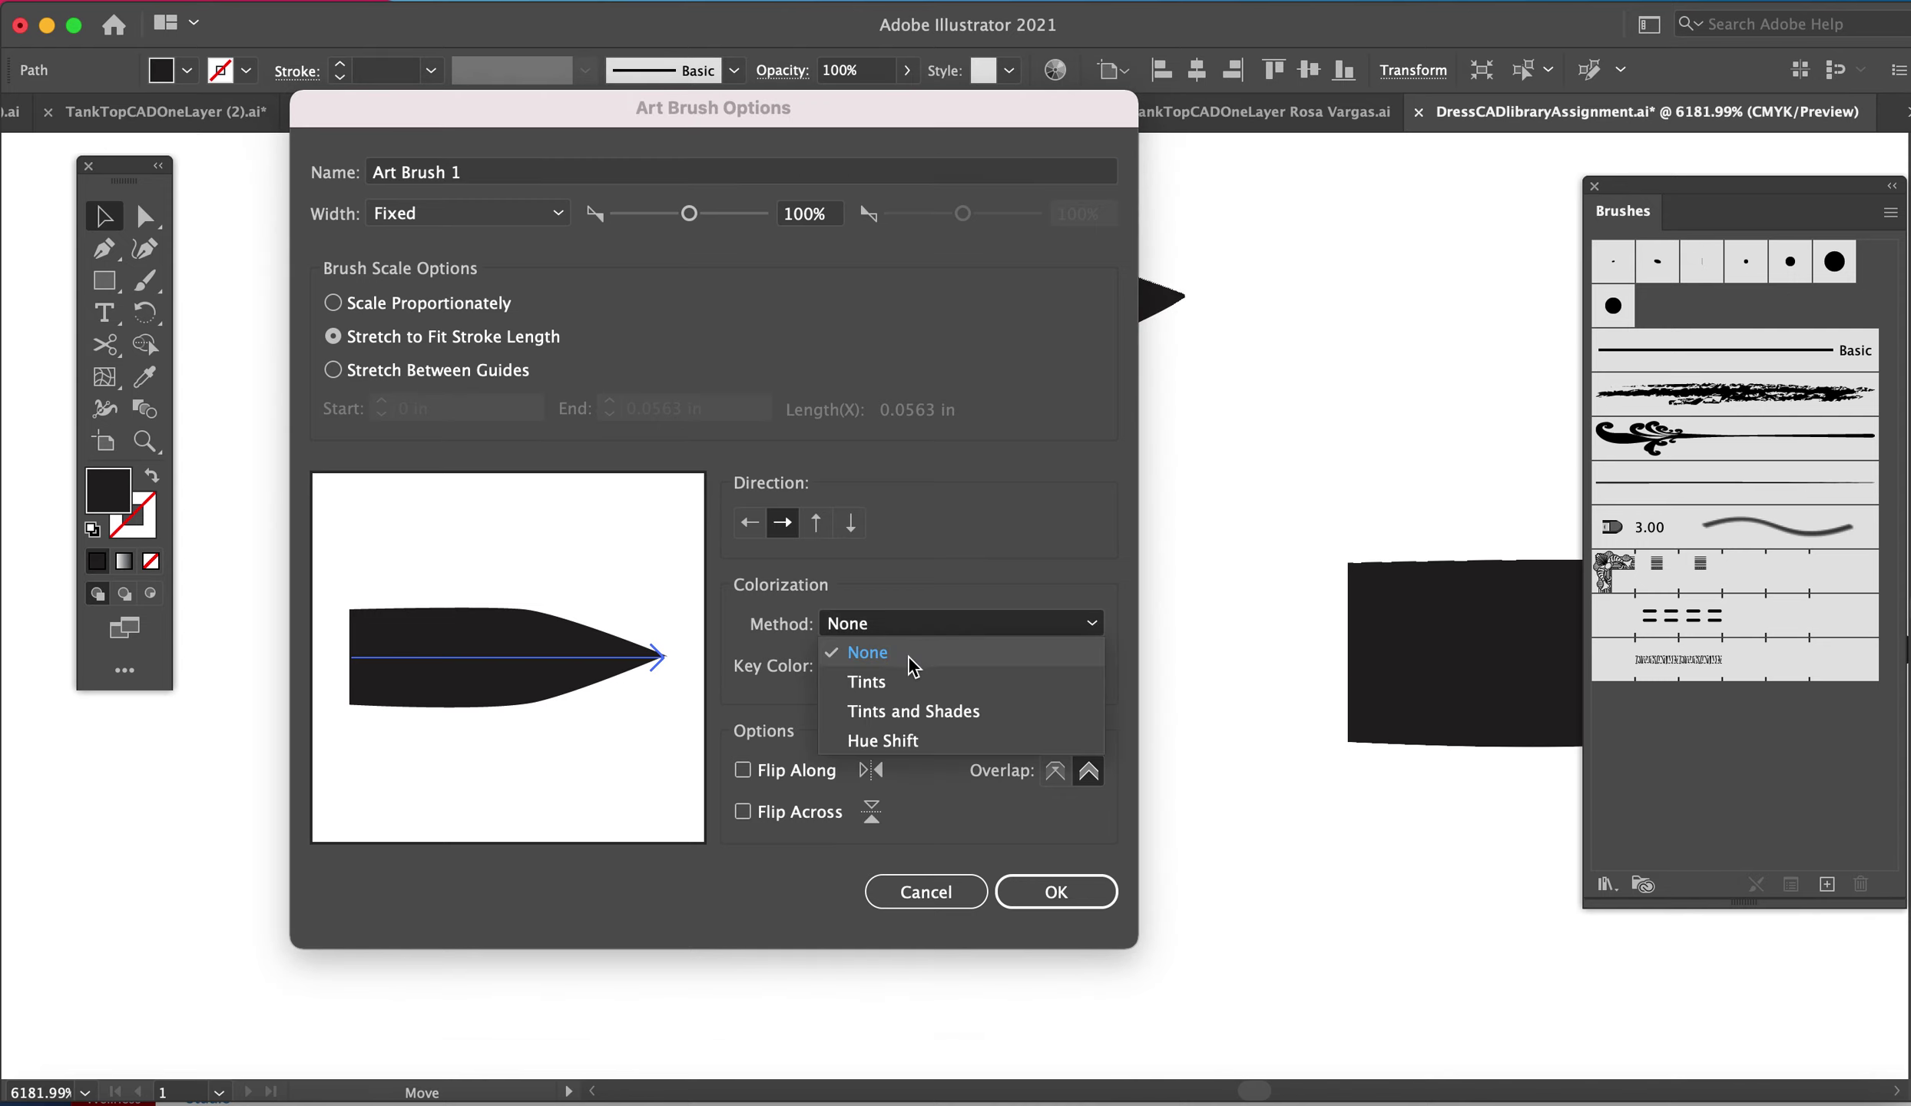
pyautogui.click(906, 680)
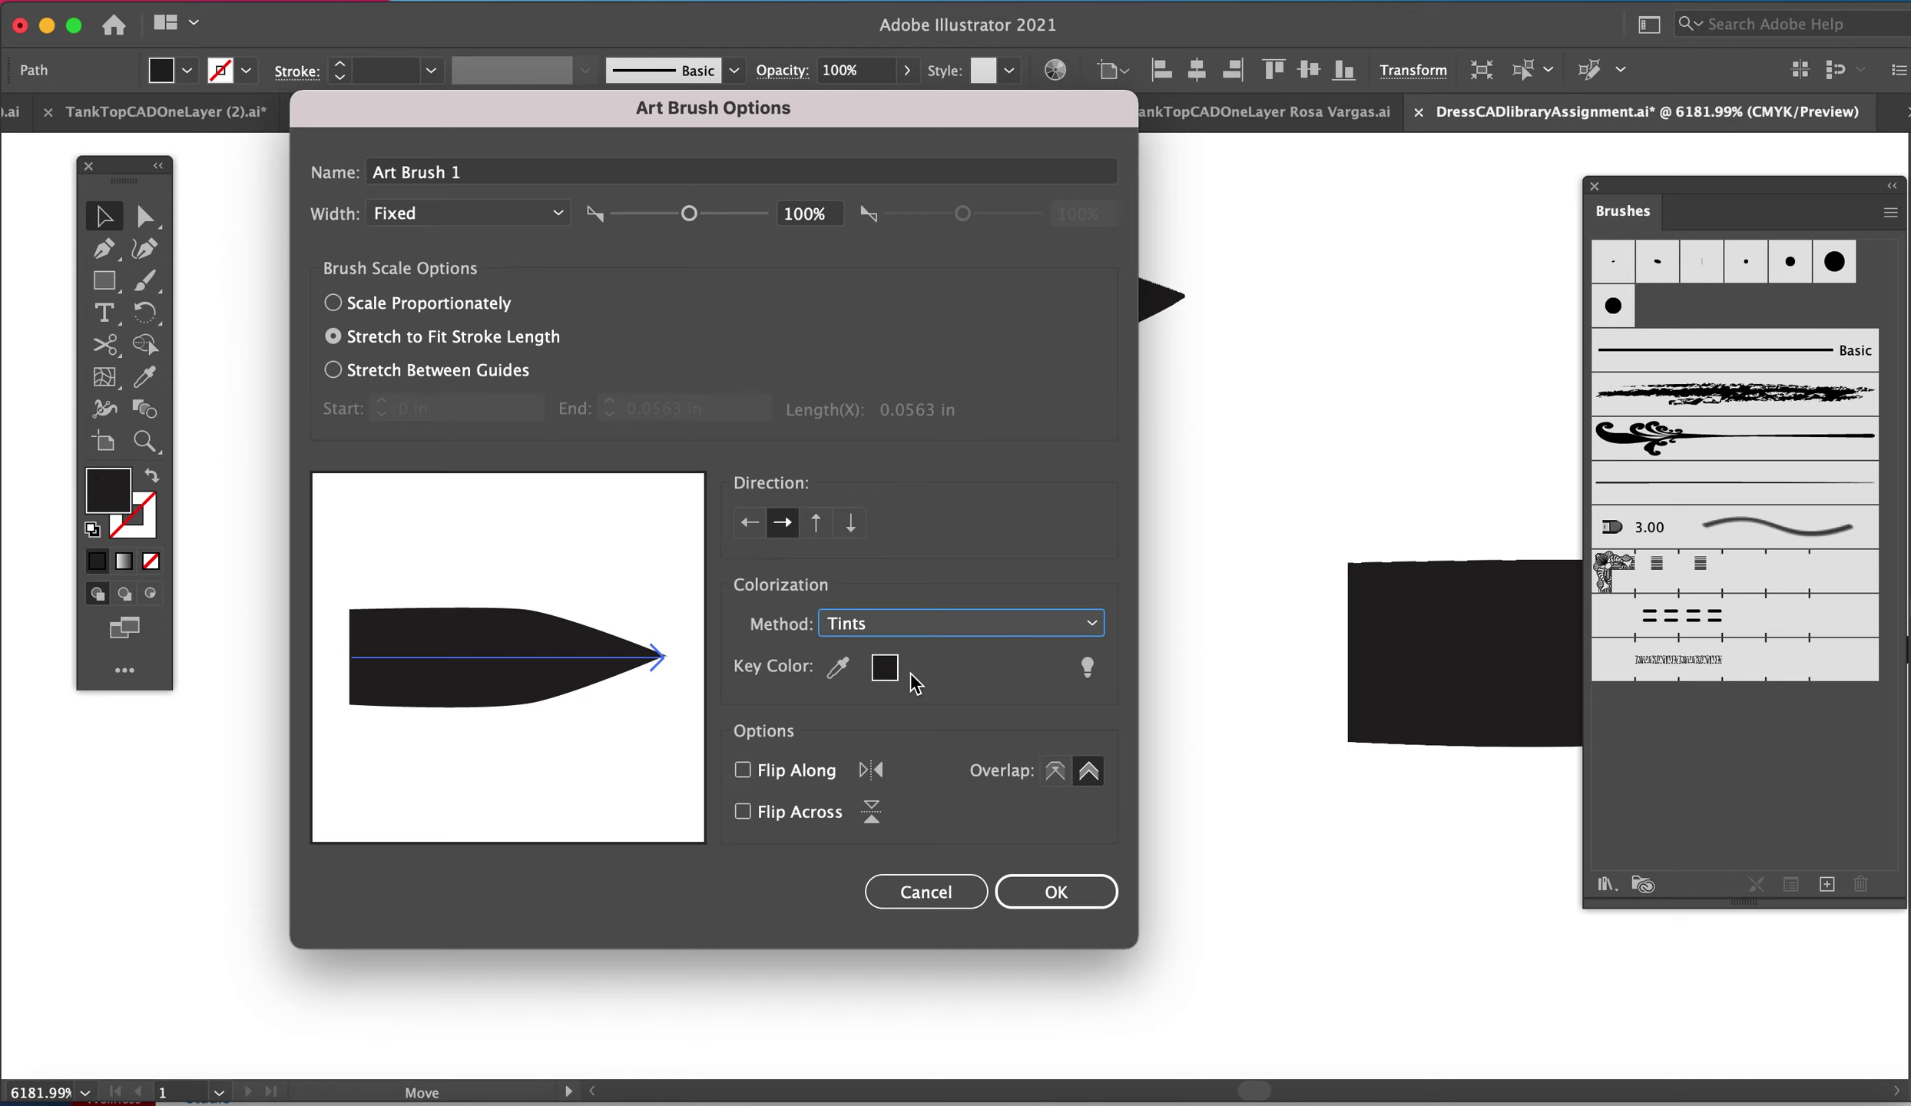
pyautogui.click(1054, 889)
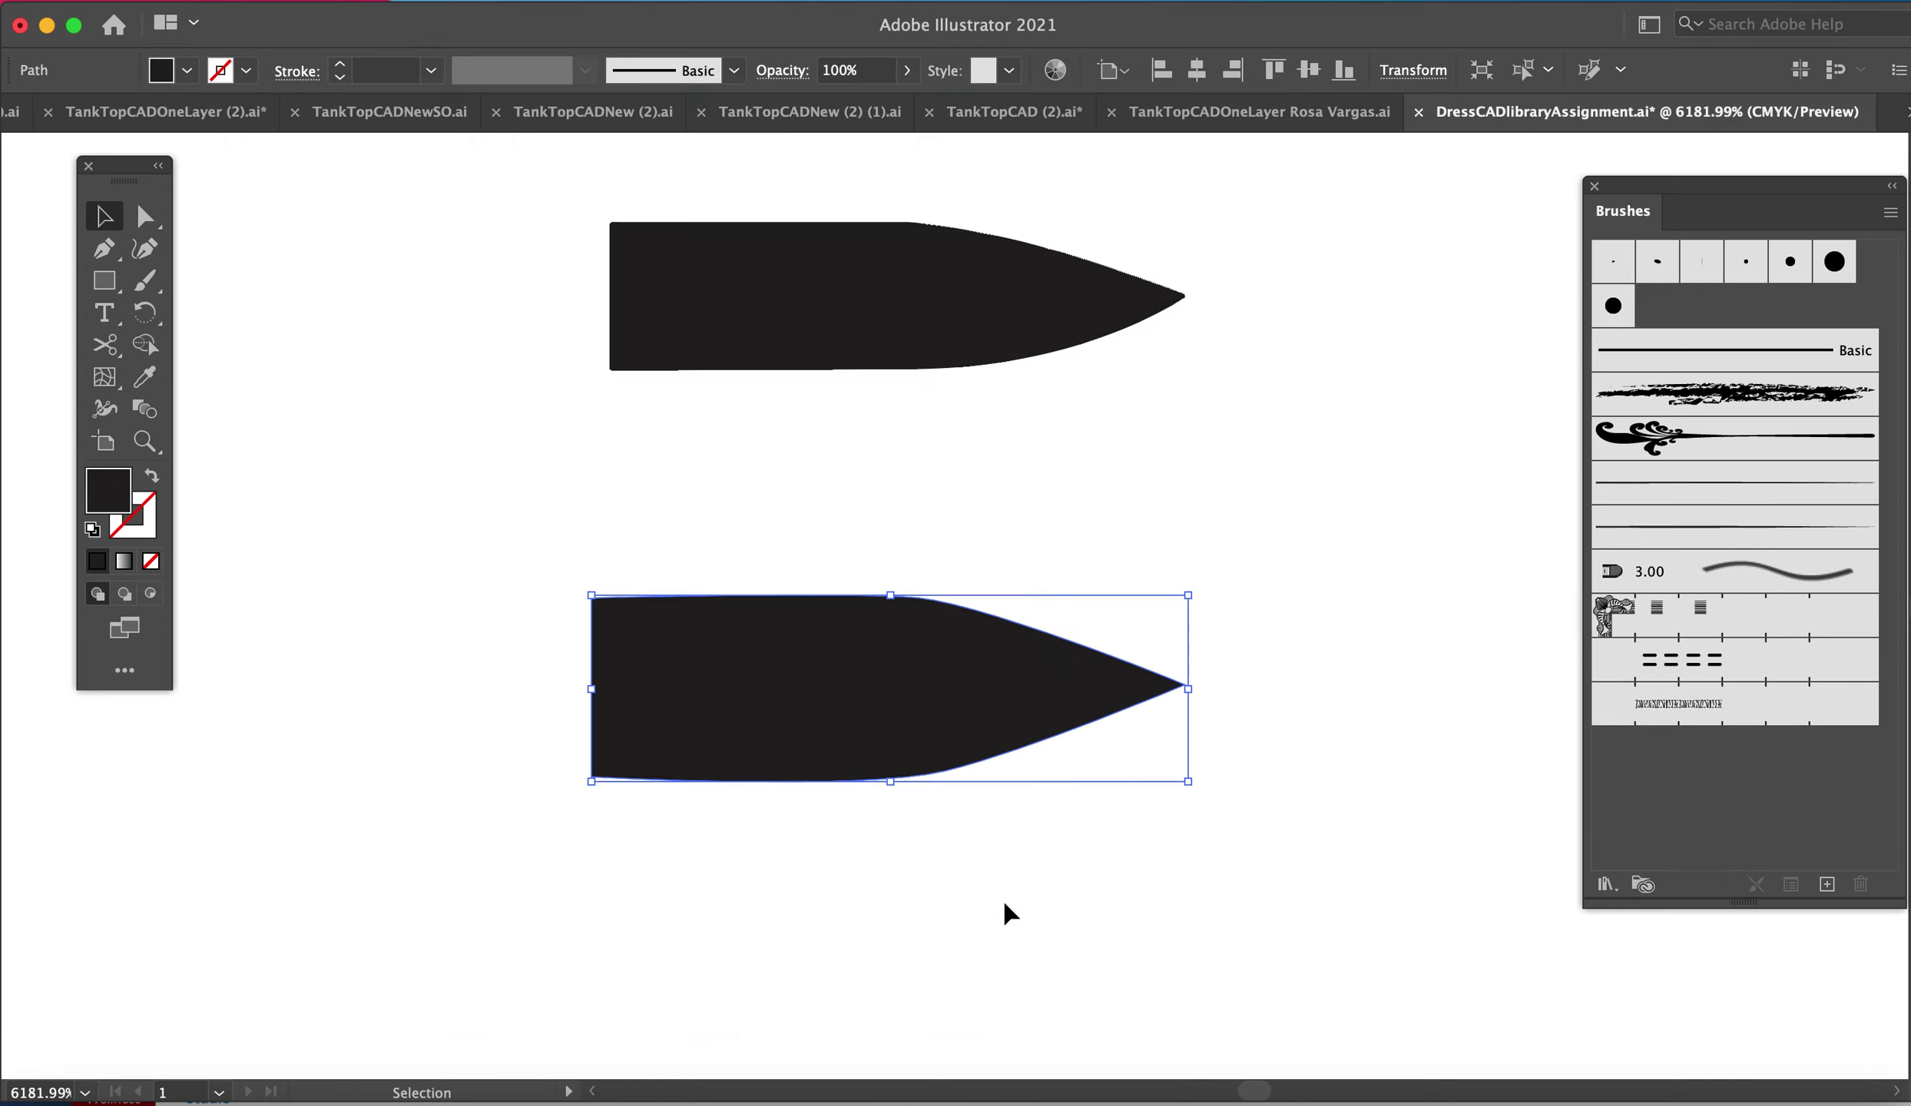
# - Apply the new art brush to the drape line on the skirt's left side
pyautogui.press('super+0')
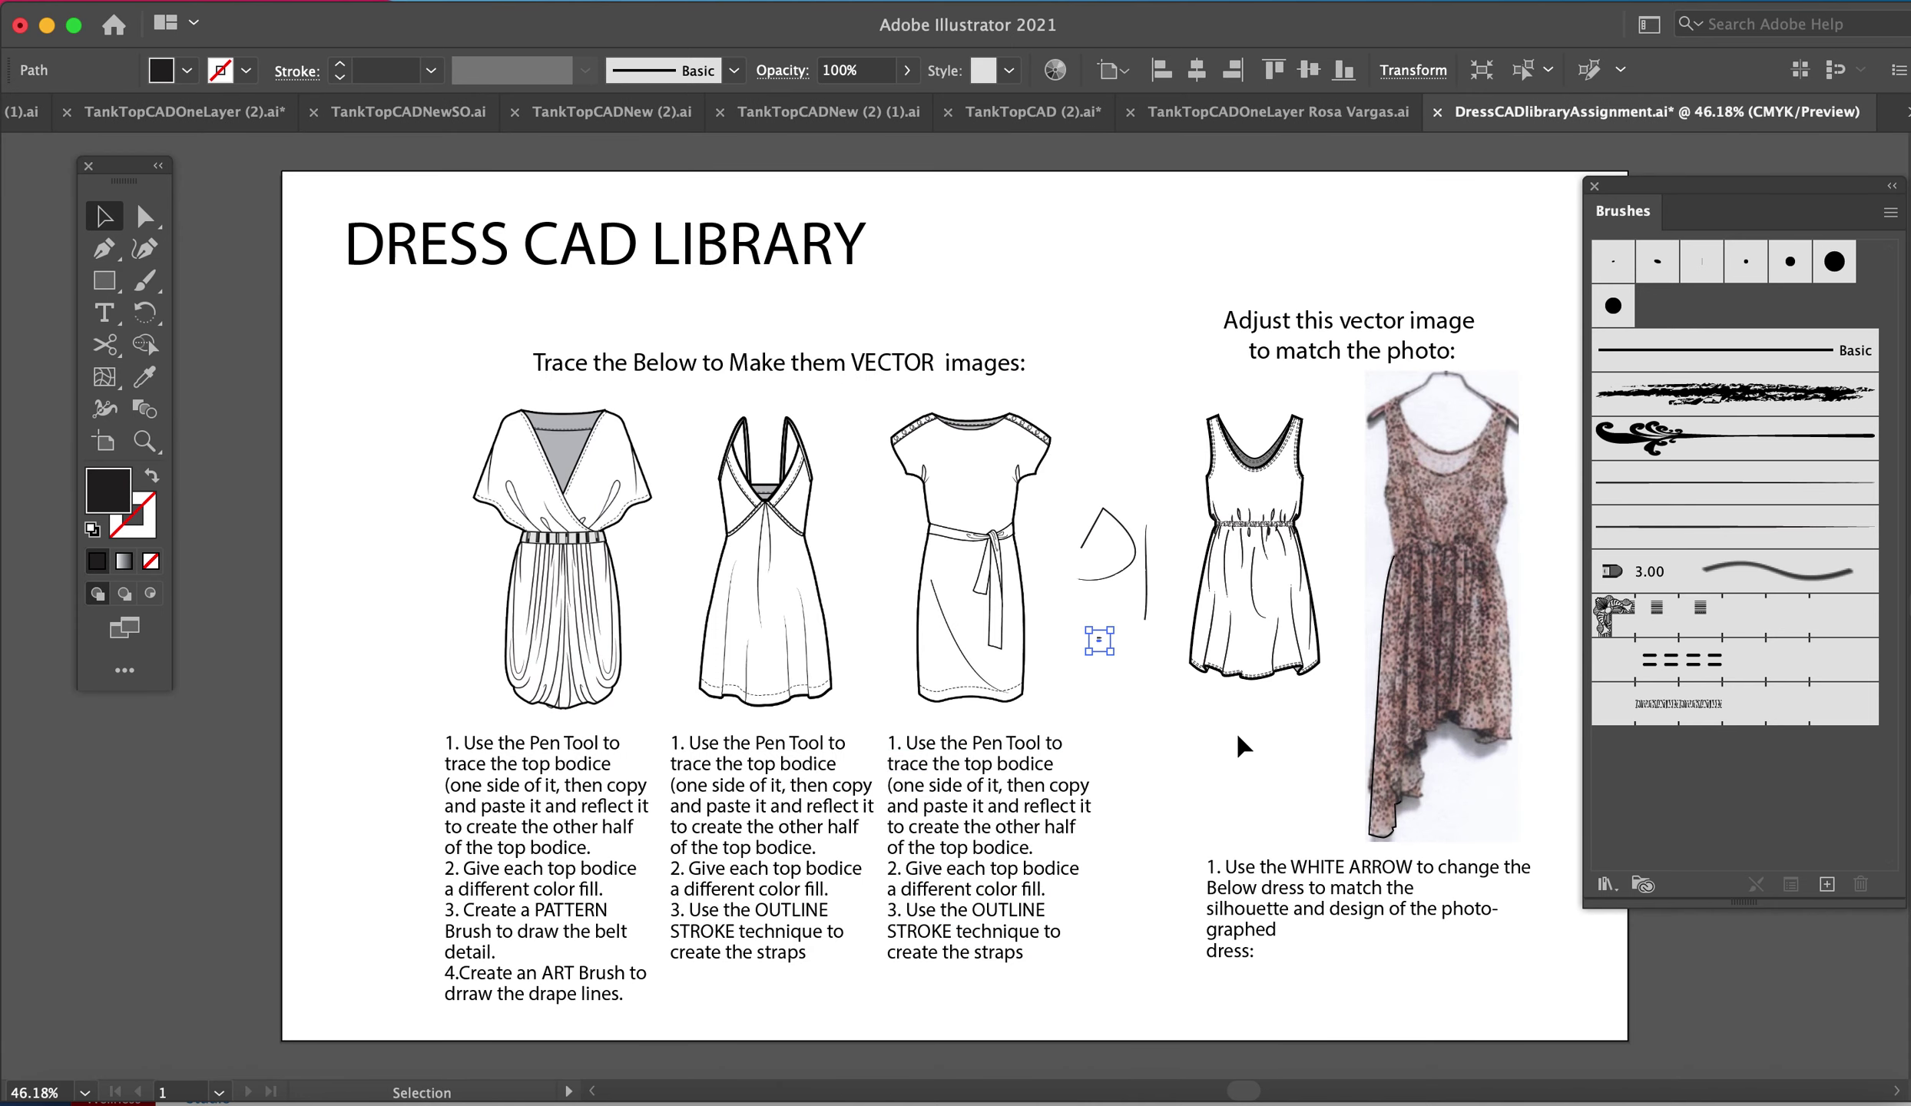
pyautogui.click(1128, 713)
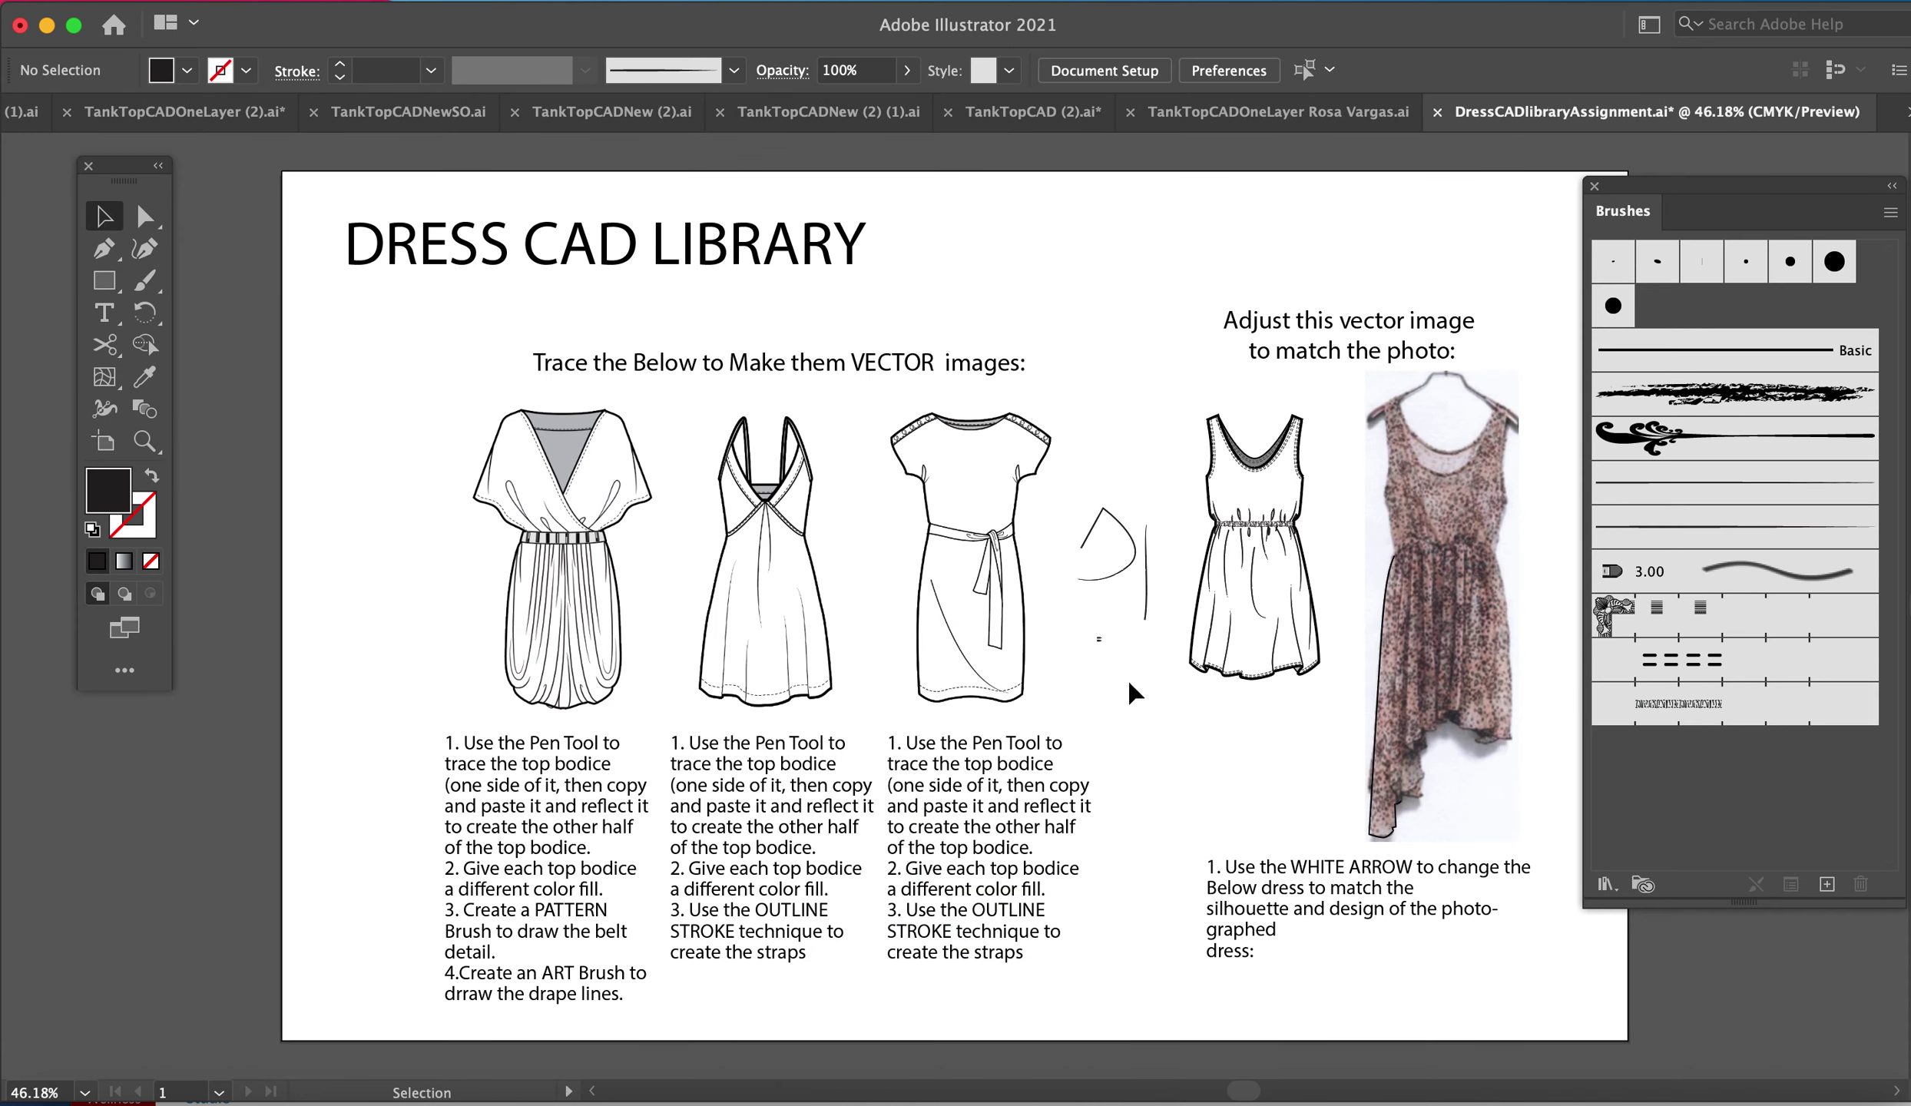
pyautogui.press('z')
pyautogui.moveTo(1340, 567); pyautogui.dragTo(1467, 749)
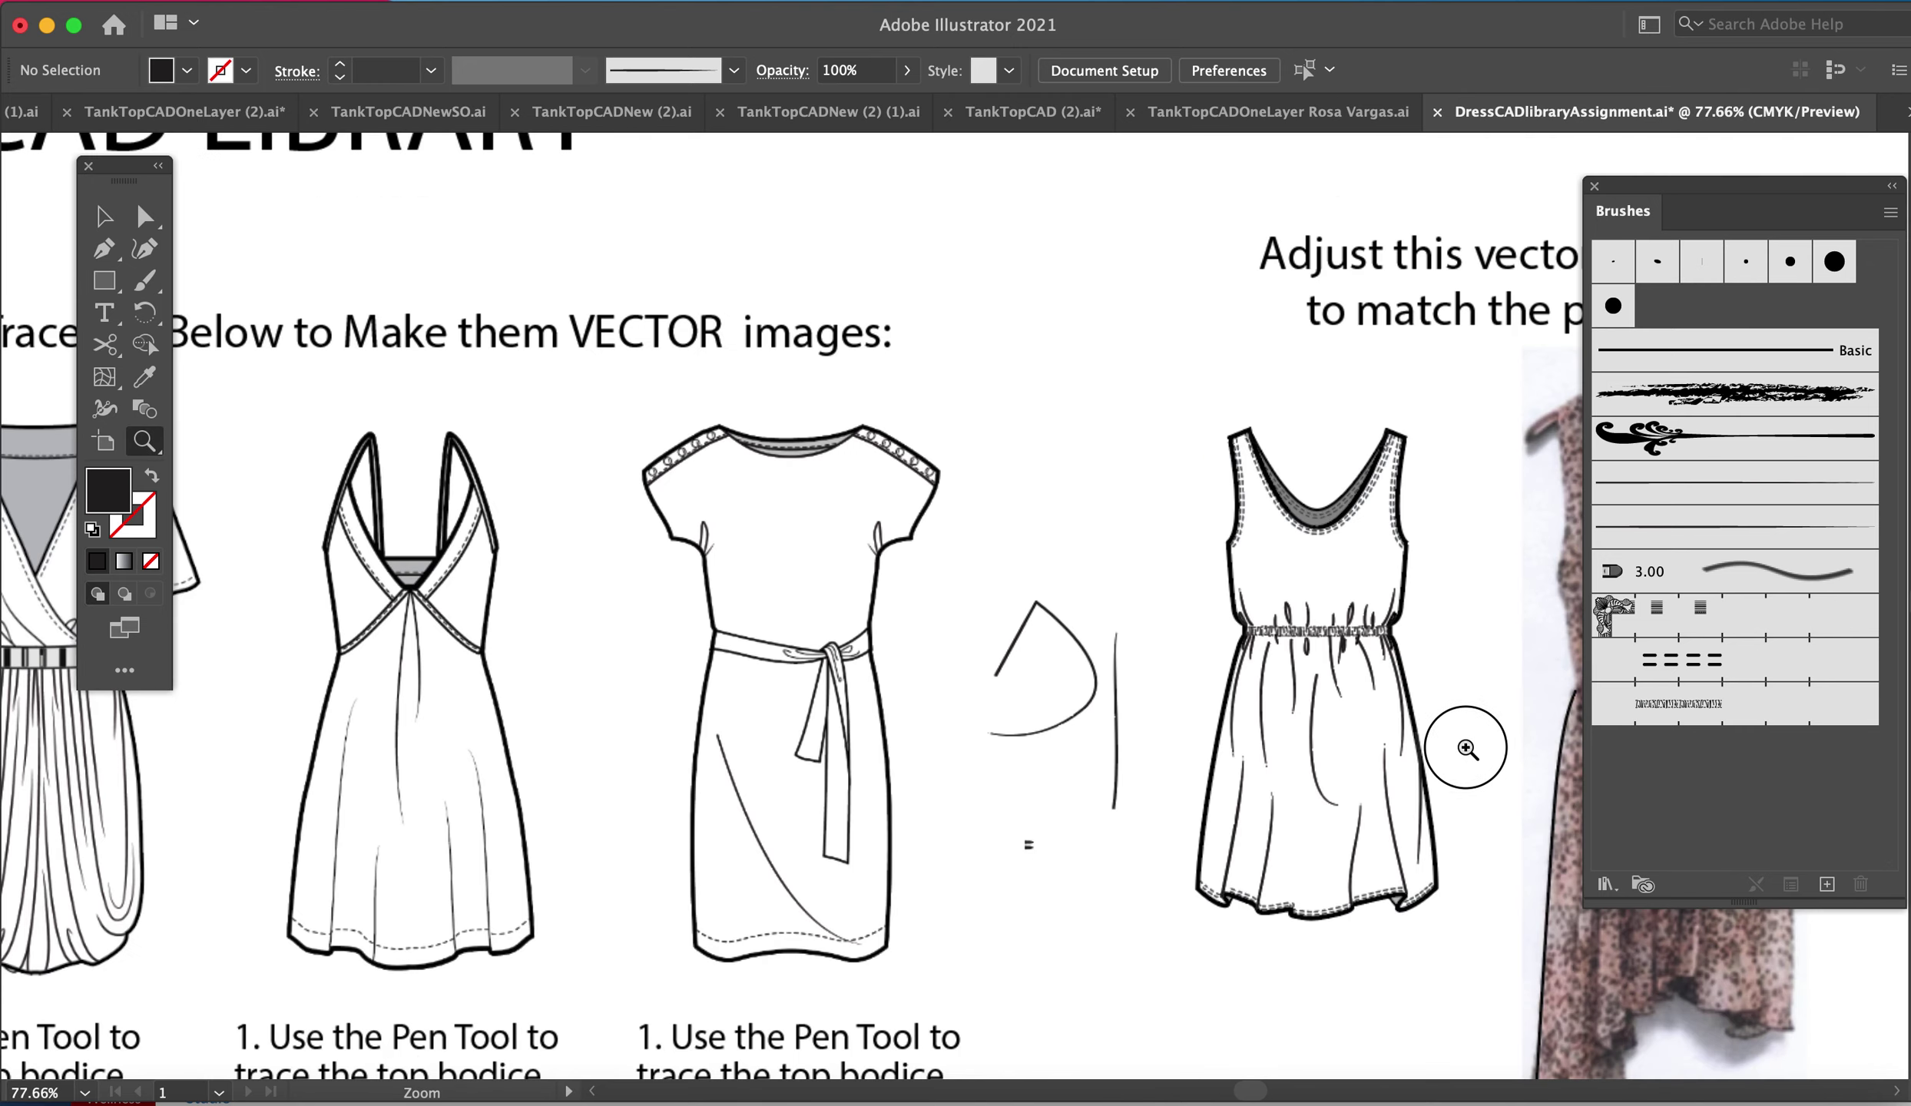
pyautogui.click(1466, 749)
pyautogui.scroll(-5, 1270, 554)
pyautogui.press('a')
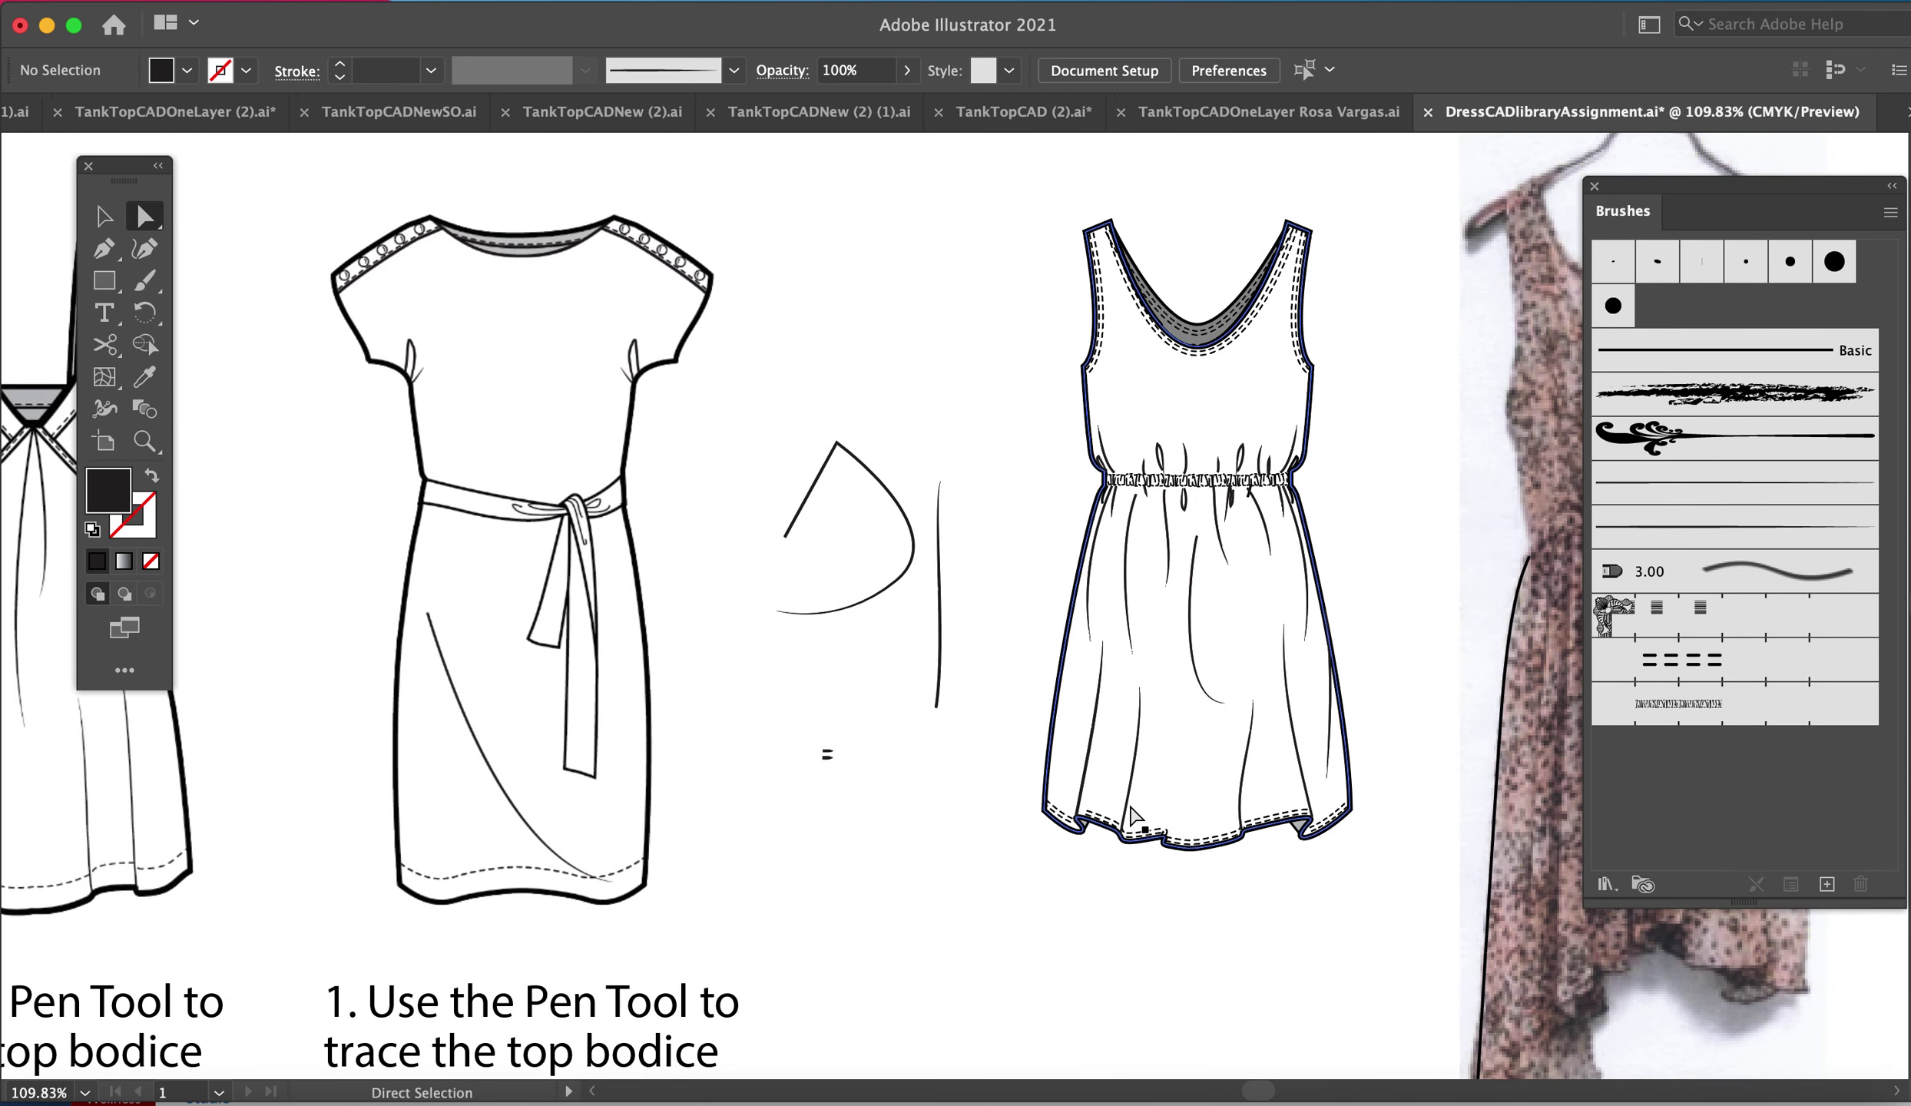
pyautogui.click(1092, 777)
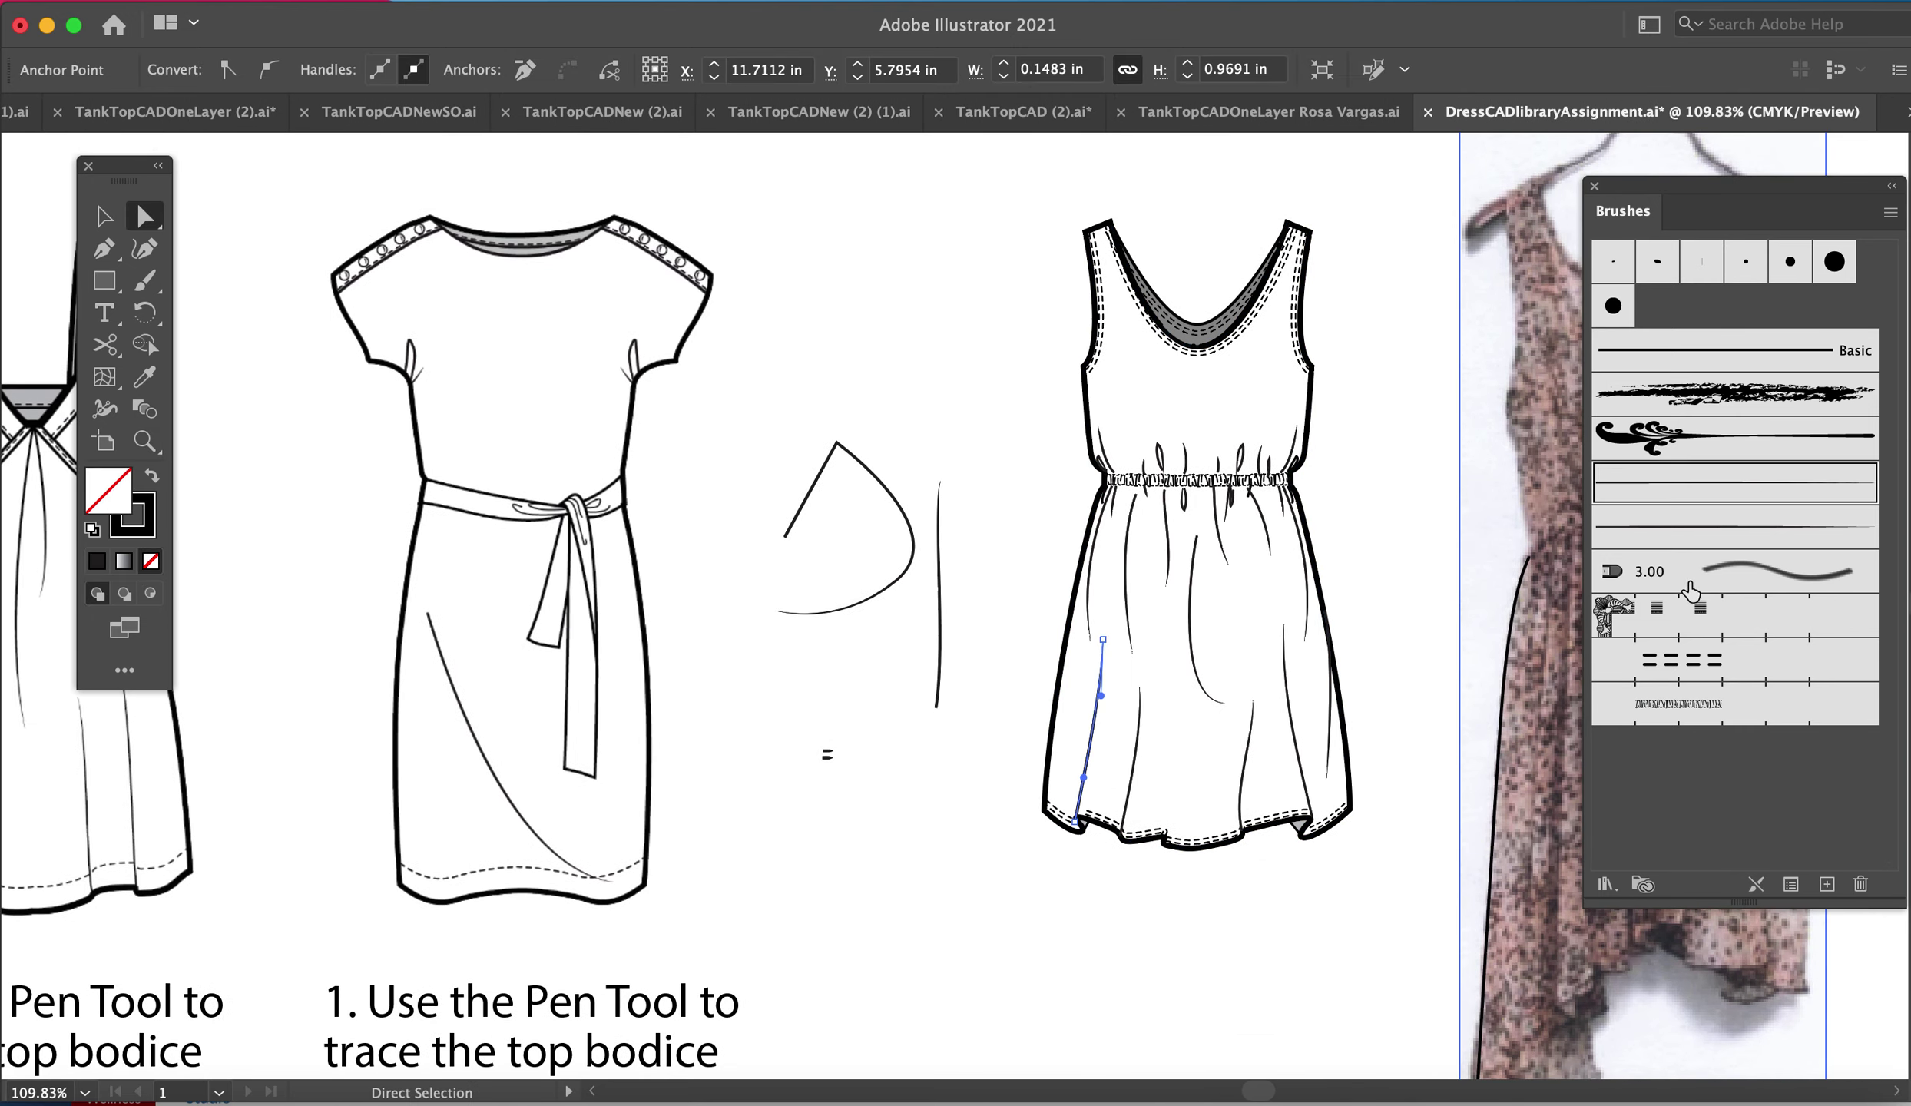
pyautogui.click(1652, 535)
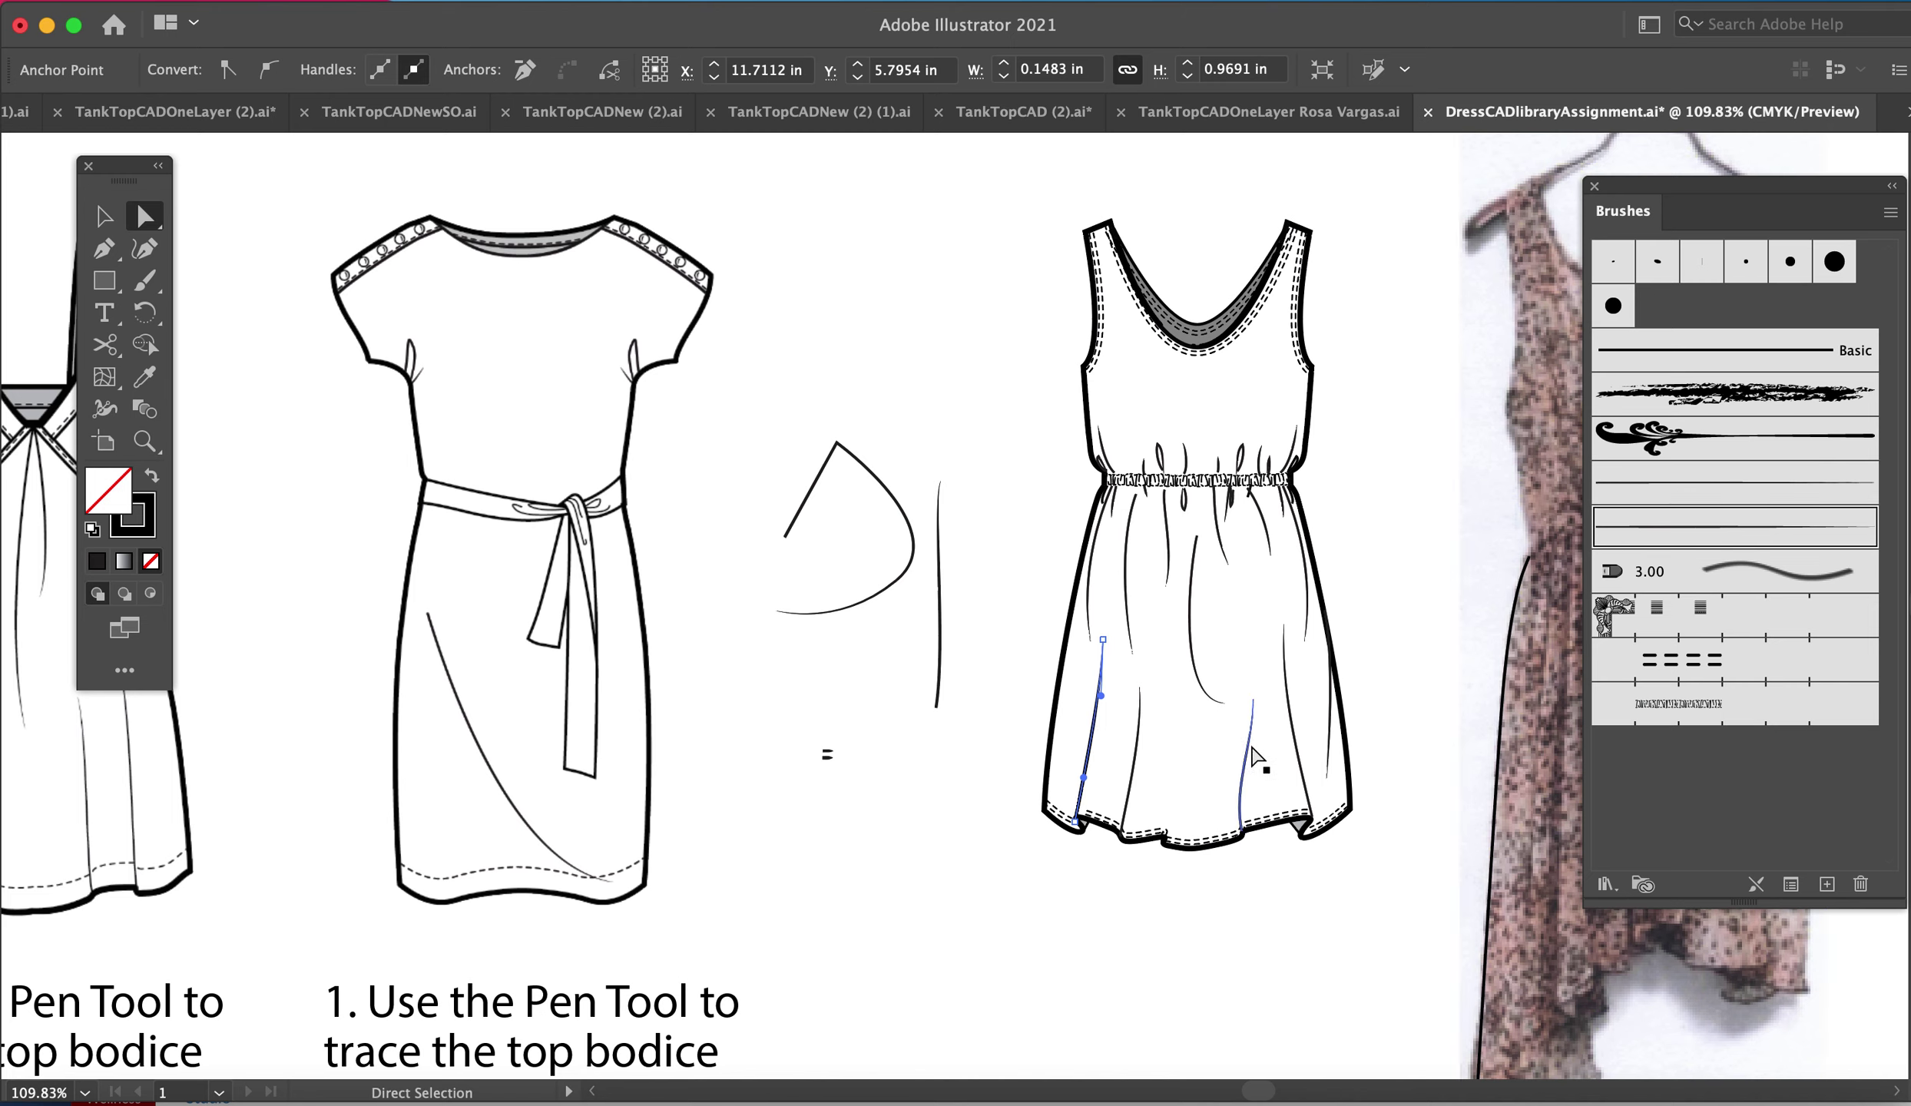
# - Give the traced line a light green stroke (C 57, Y 65) and pan to the draped wrap dress
pyautogui.click(129, 535)
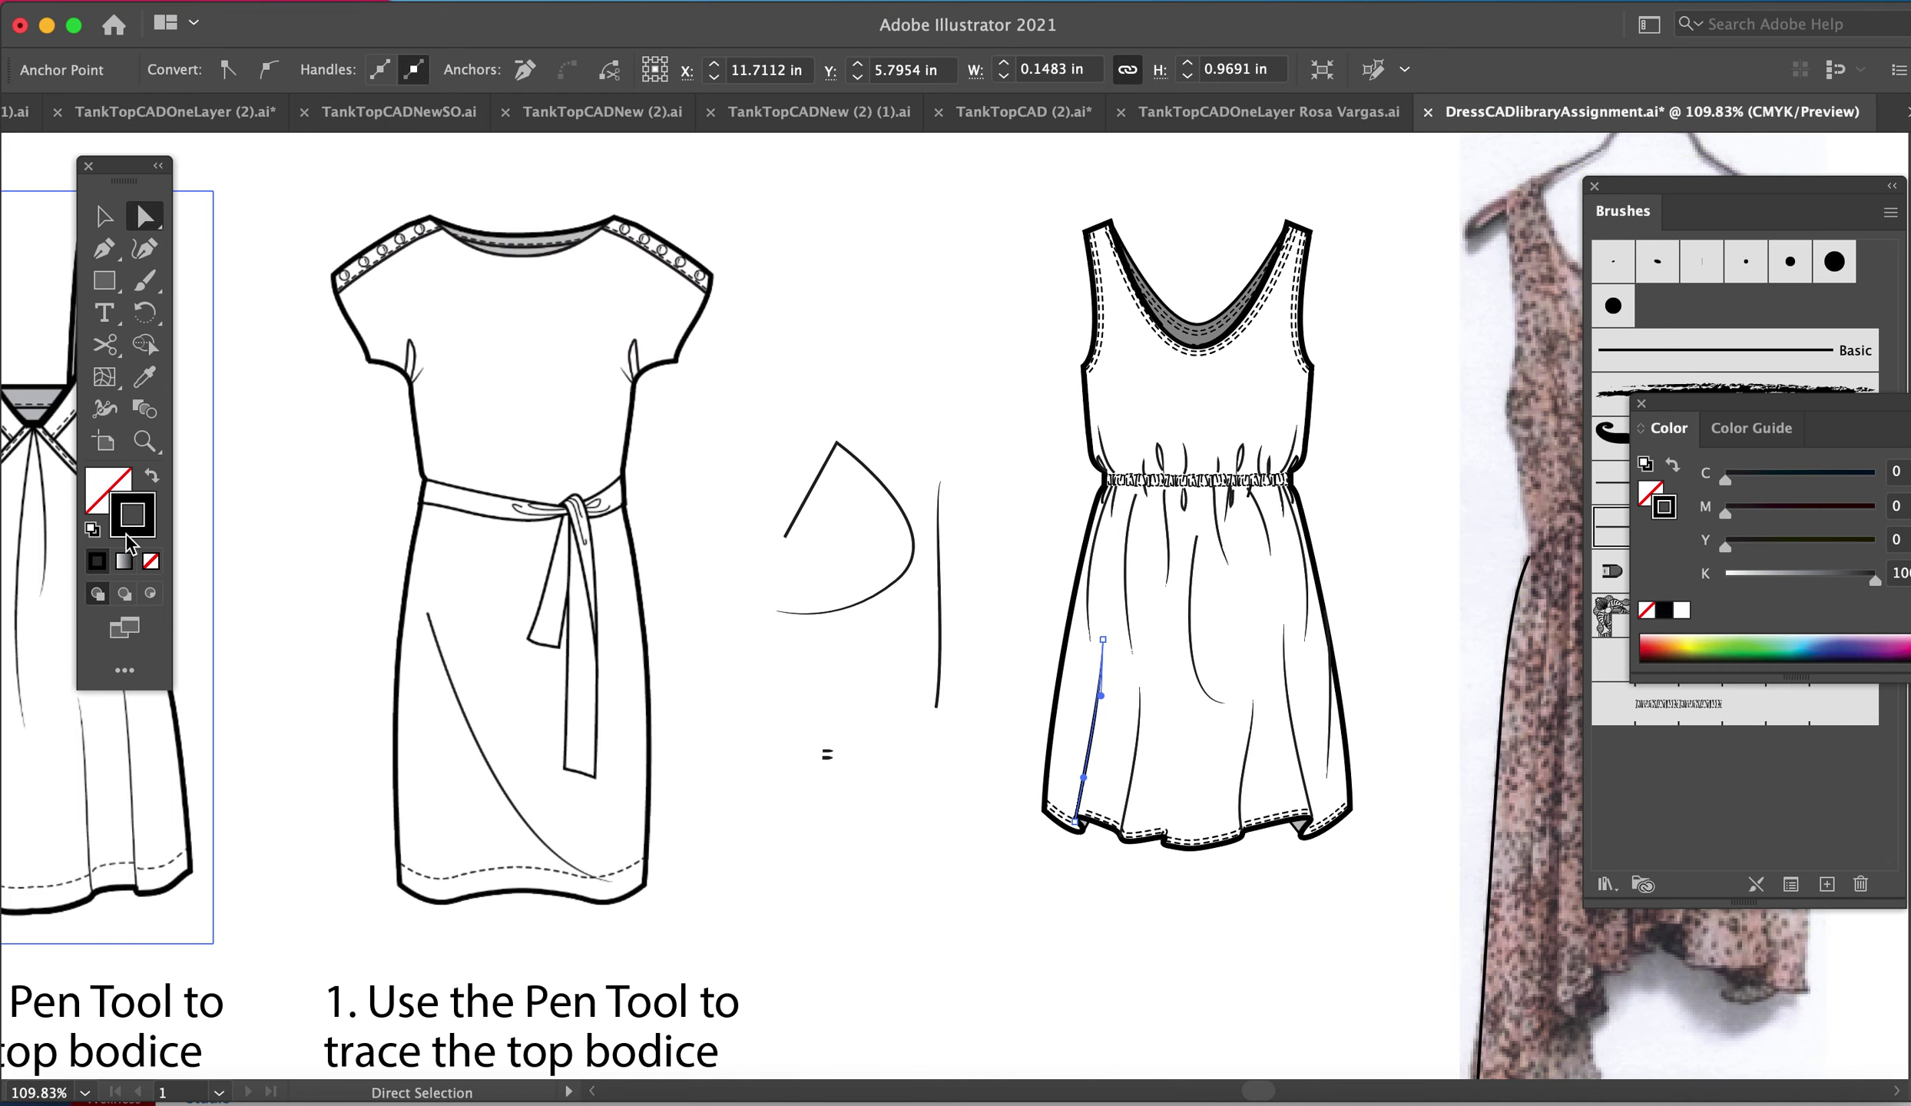
pyautogui.click(1776, 633)
pyautogui.click(1197, 944)
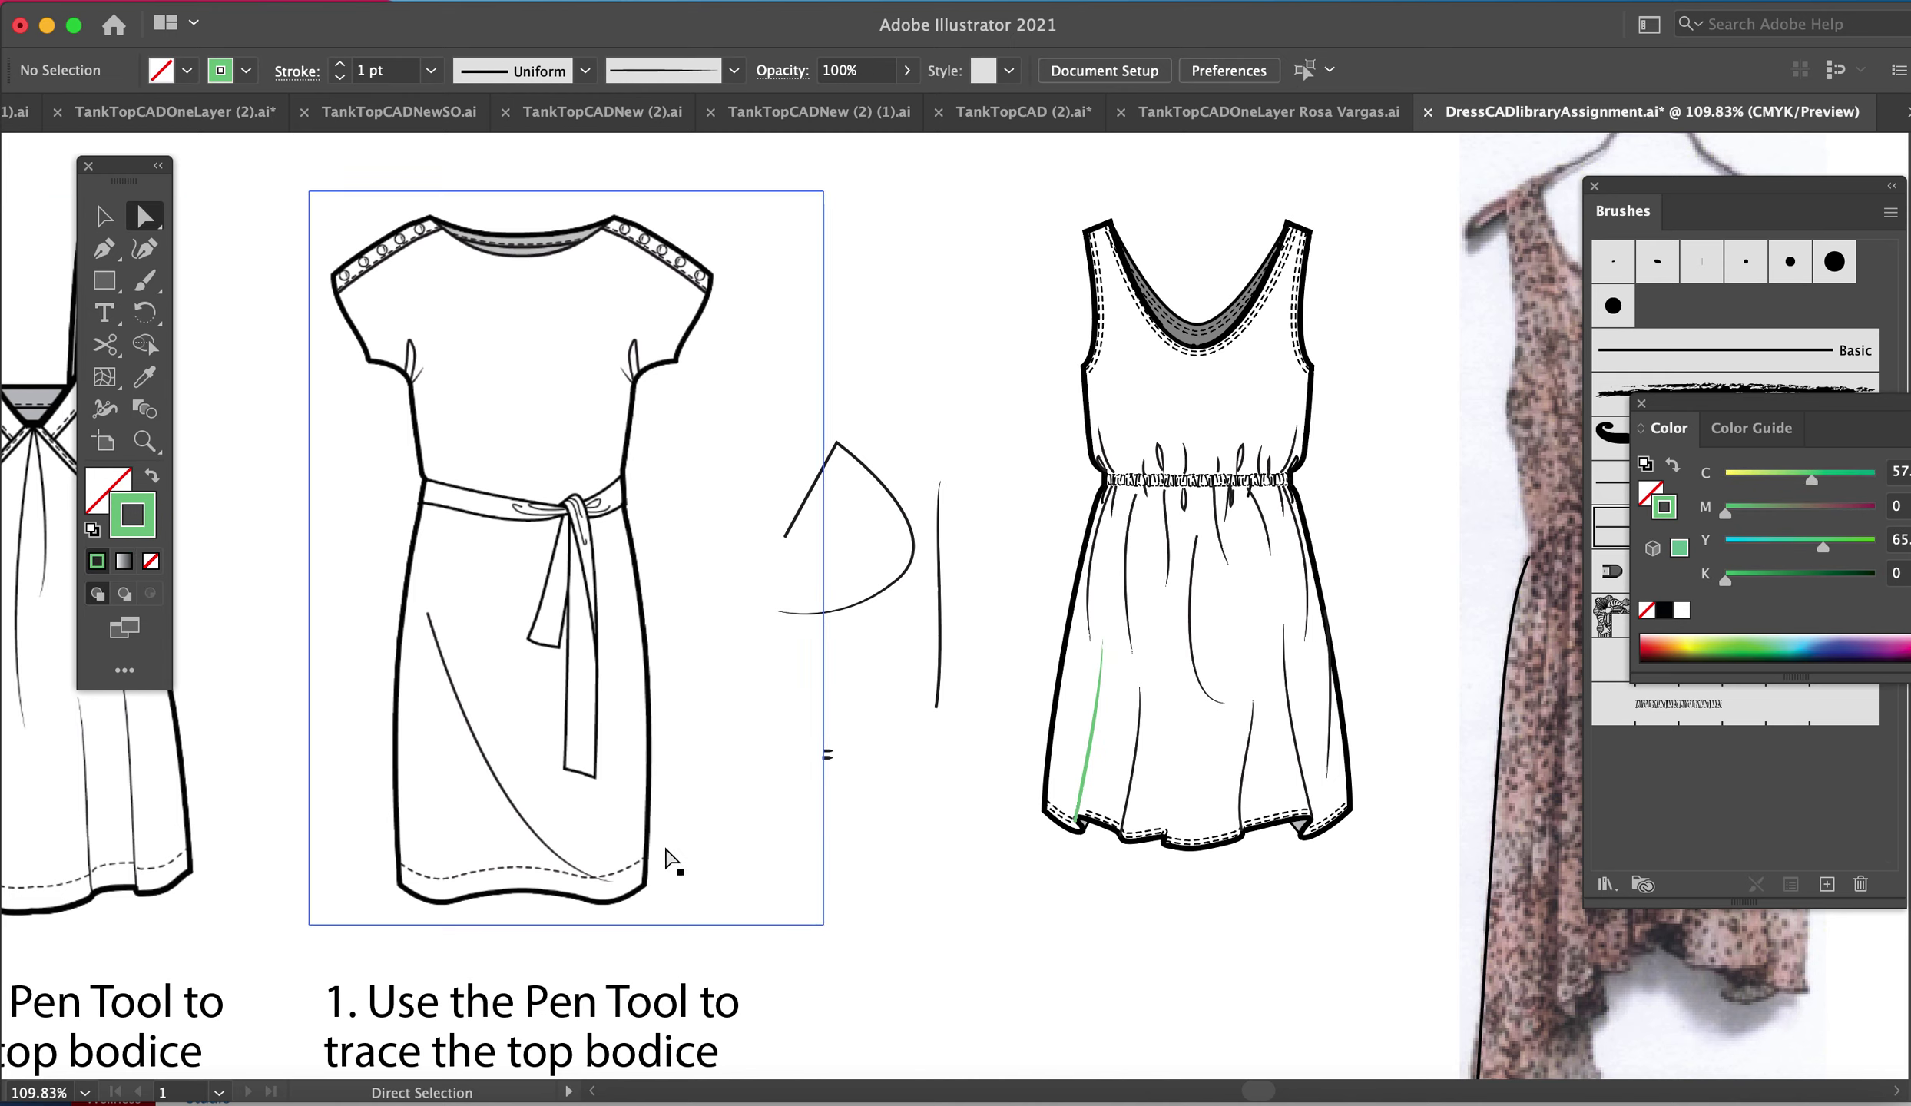
pyautogui.press('space')
pyautogui.moveTo(699, 832); pyautogui.dragTo(1586, 853)
pyautogui.moveTo(644, 764); pyautogui.dragTo(1031, 786)
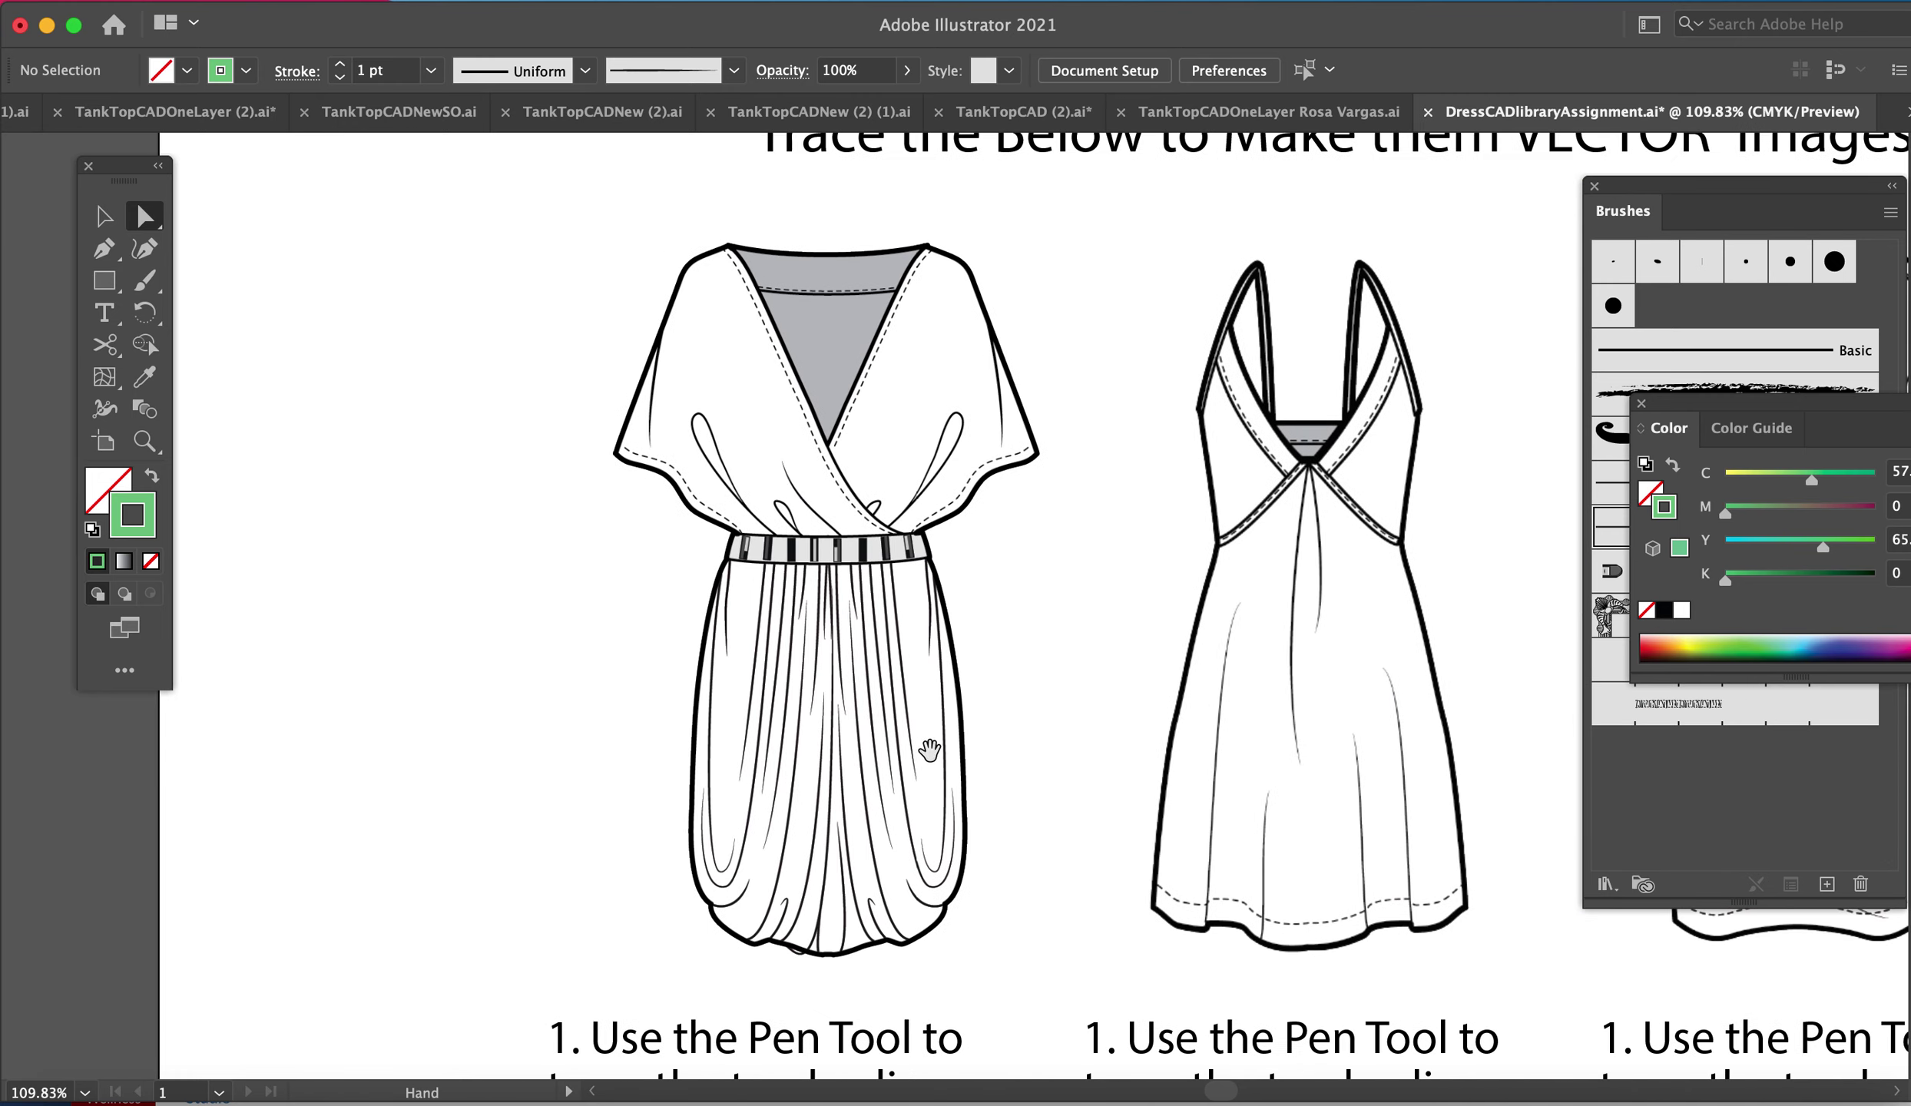
pyautogui.click(751, 611)
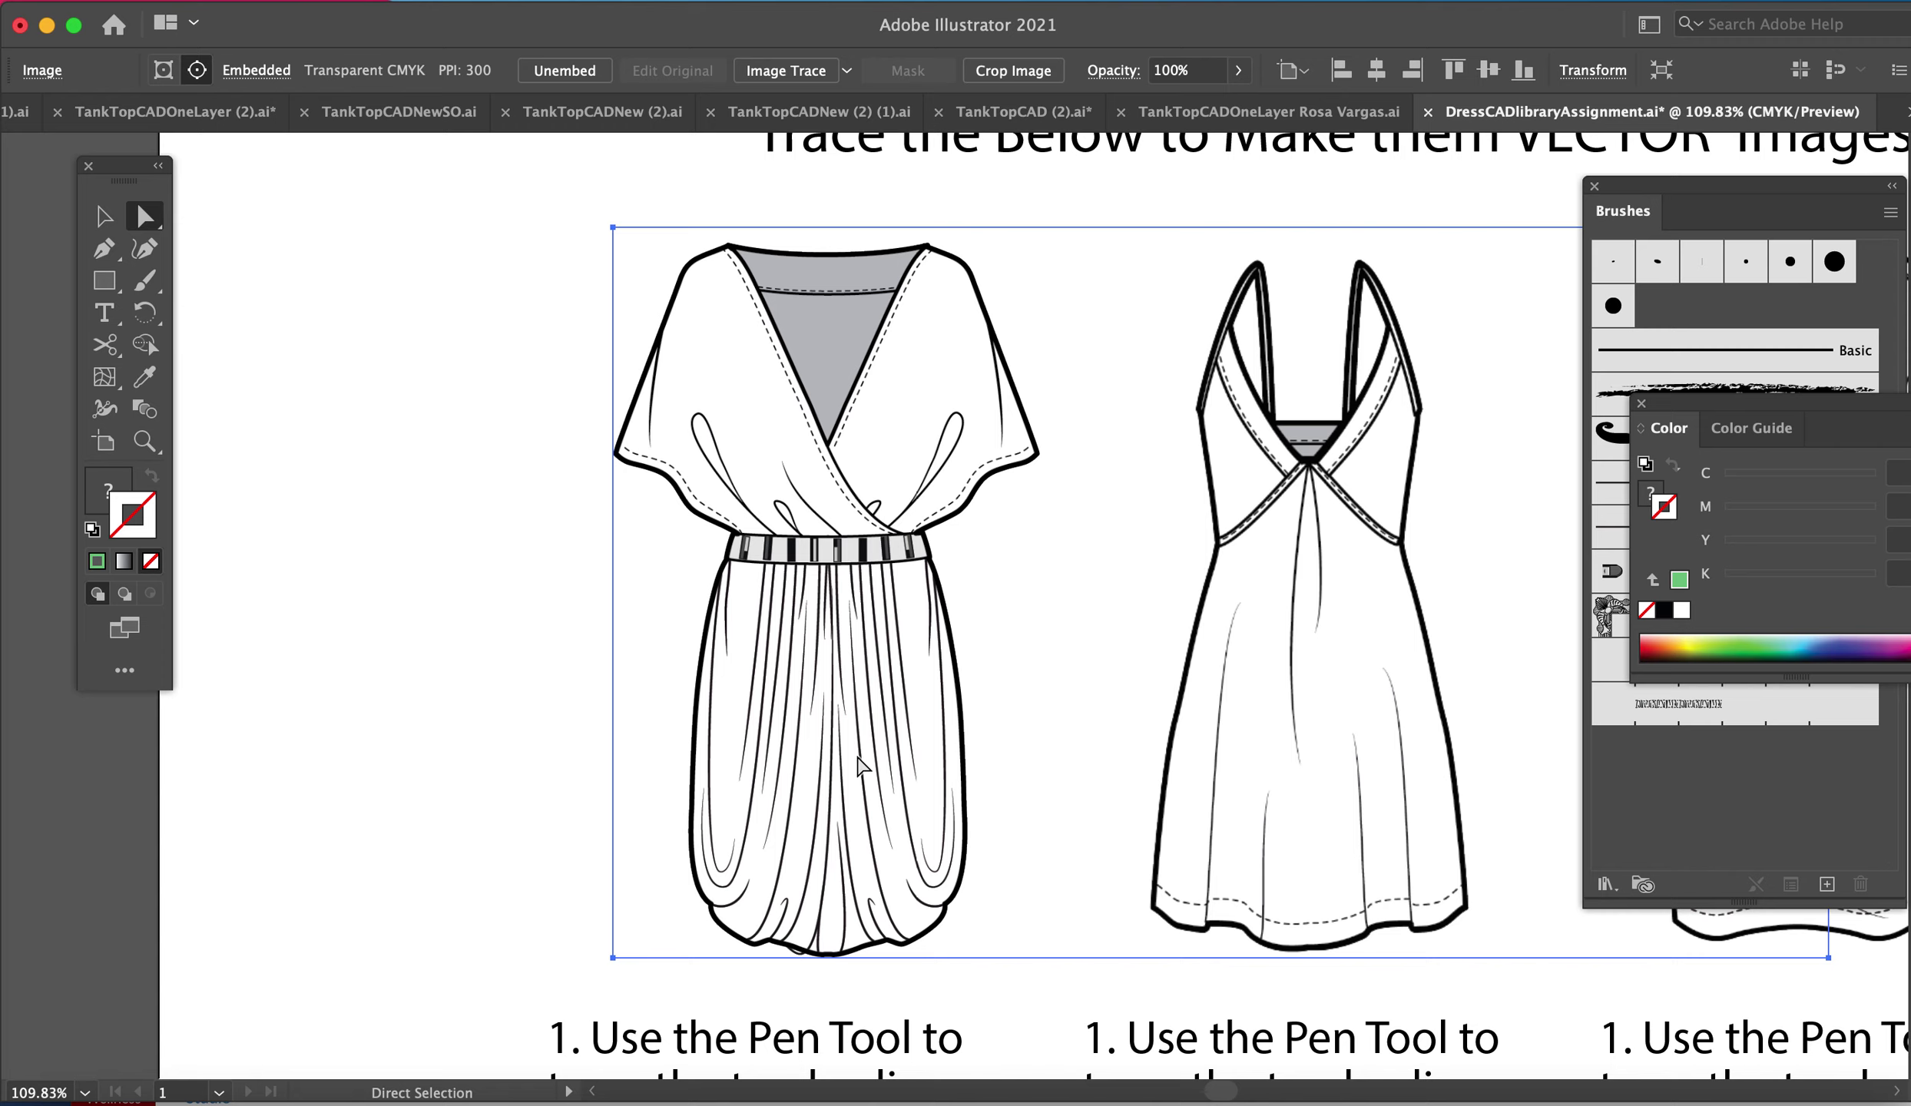
# - Trace a curved skirt fold down from the waistband and stroke it red F71440
pyautogui.press('p')
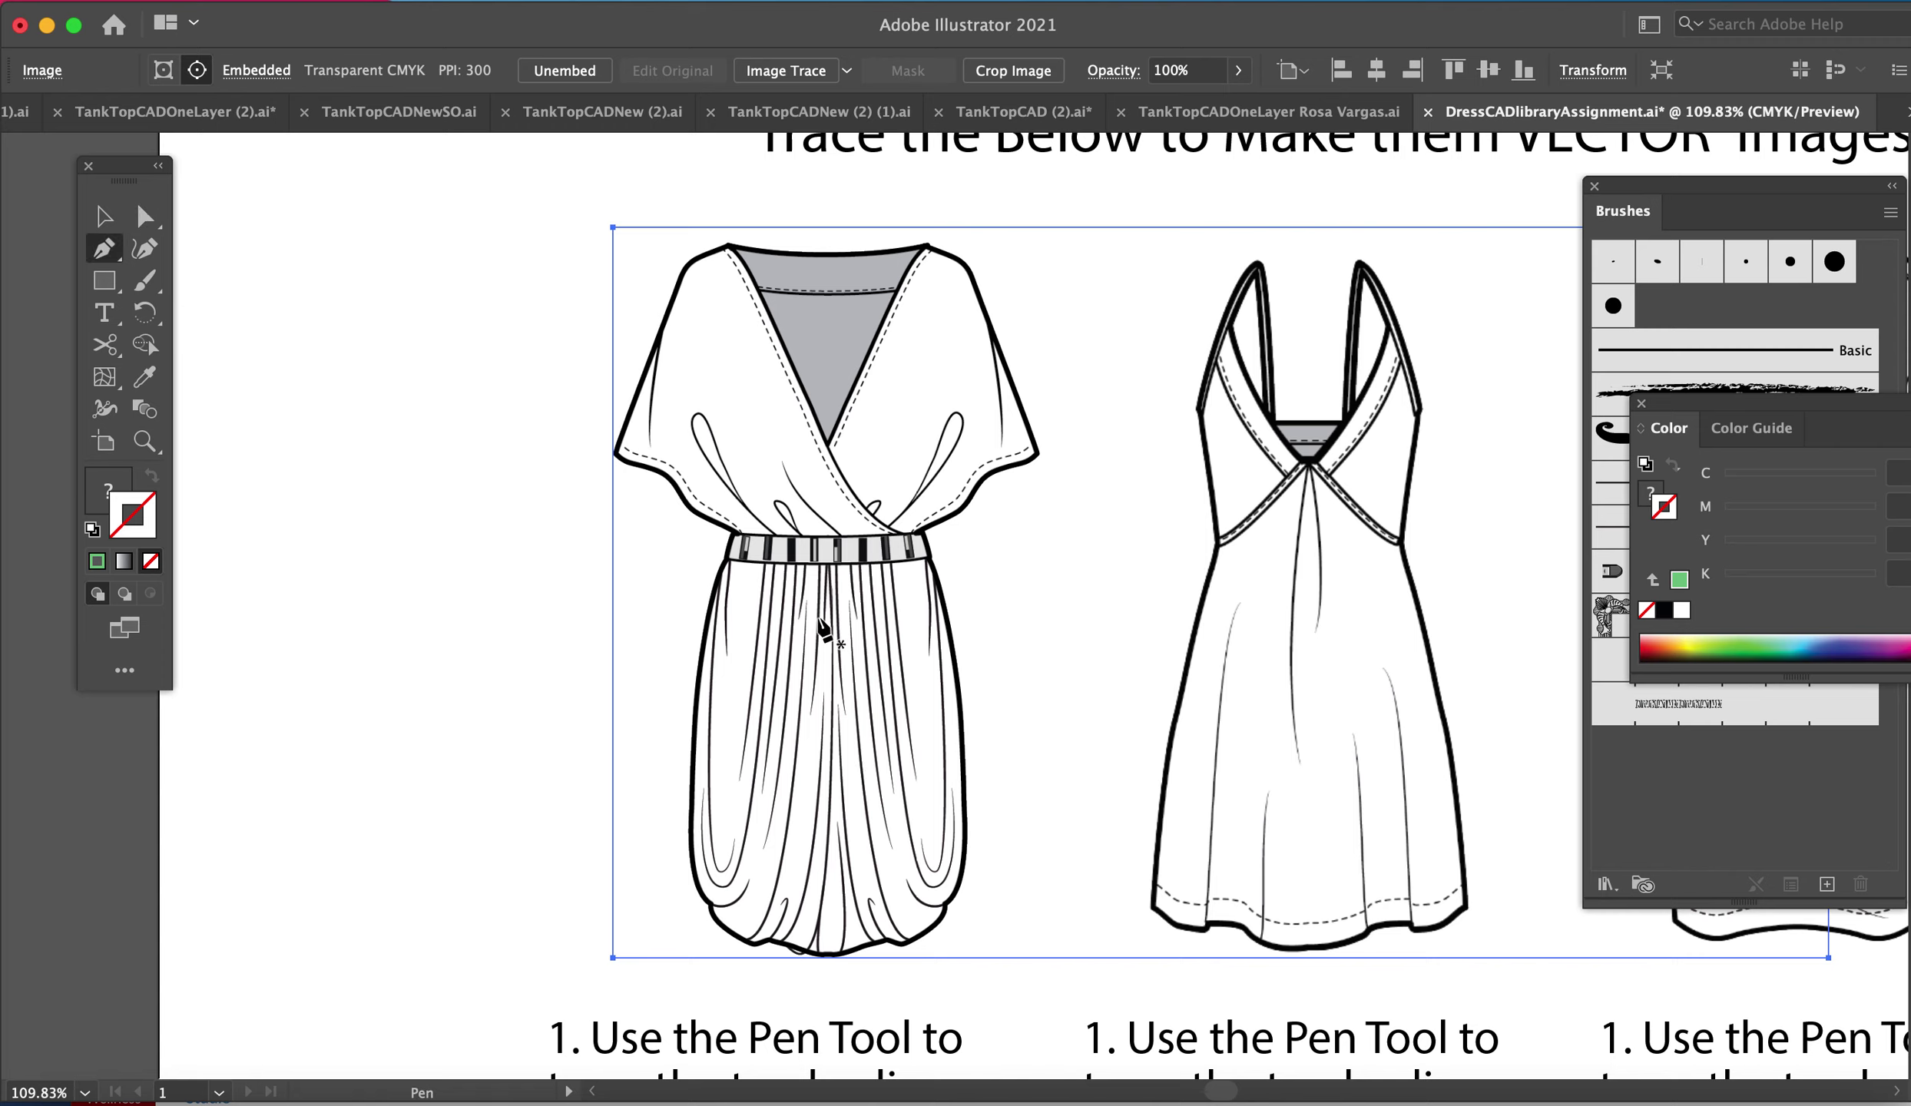
pyautogui.click(765, 565)
pyautogui.click(739, 777)
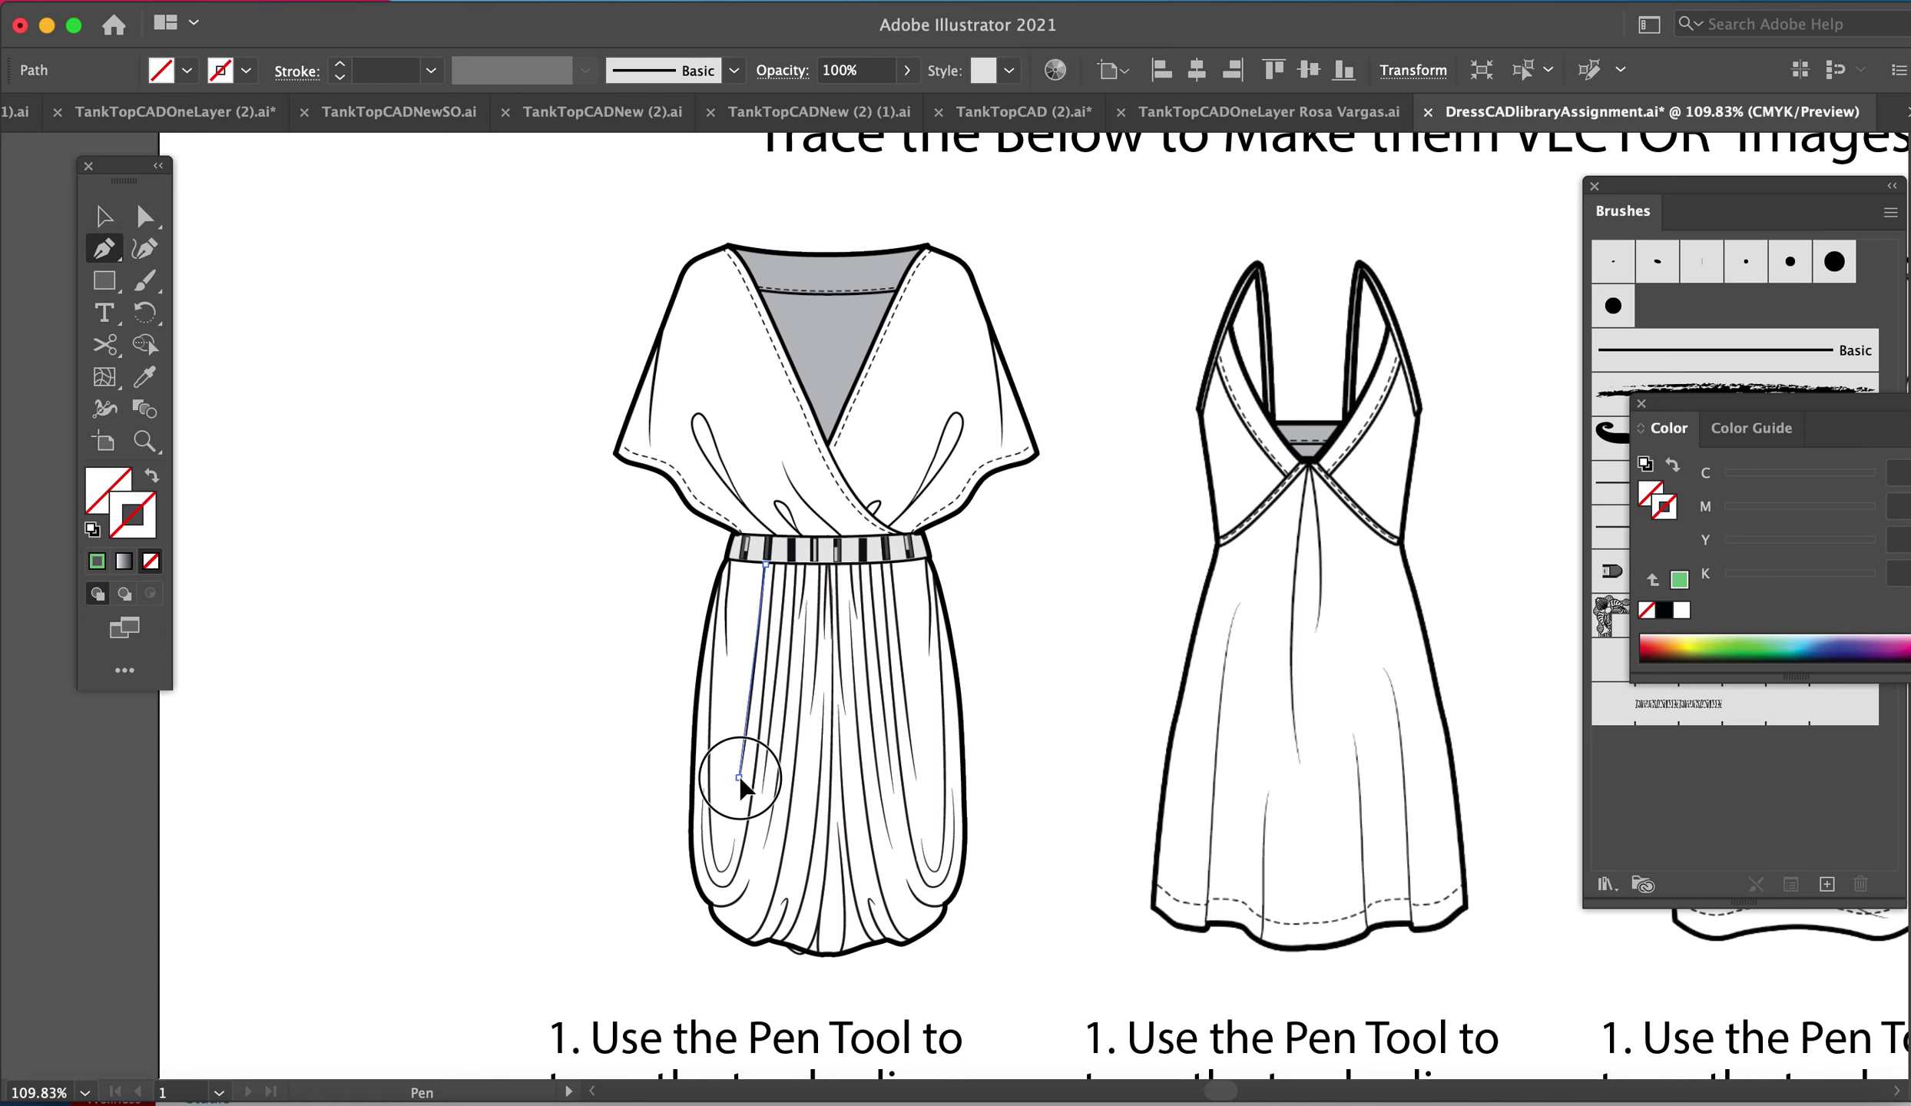
pyautogui.moveTo(740, 782); pyautogui.dragTo(720, 885)
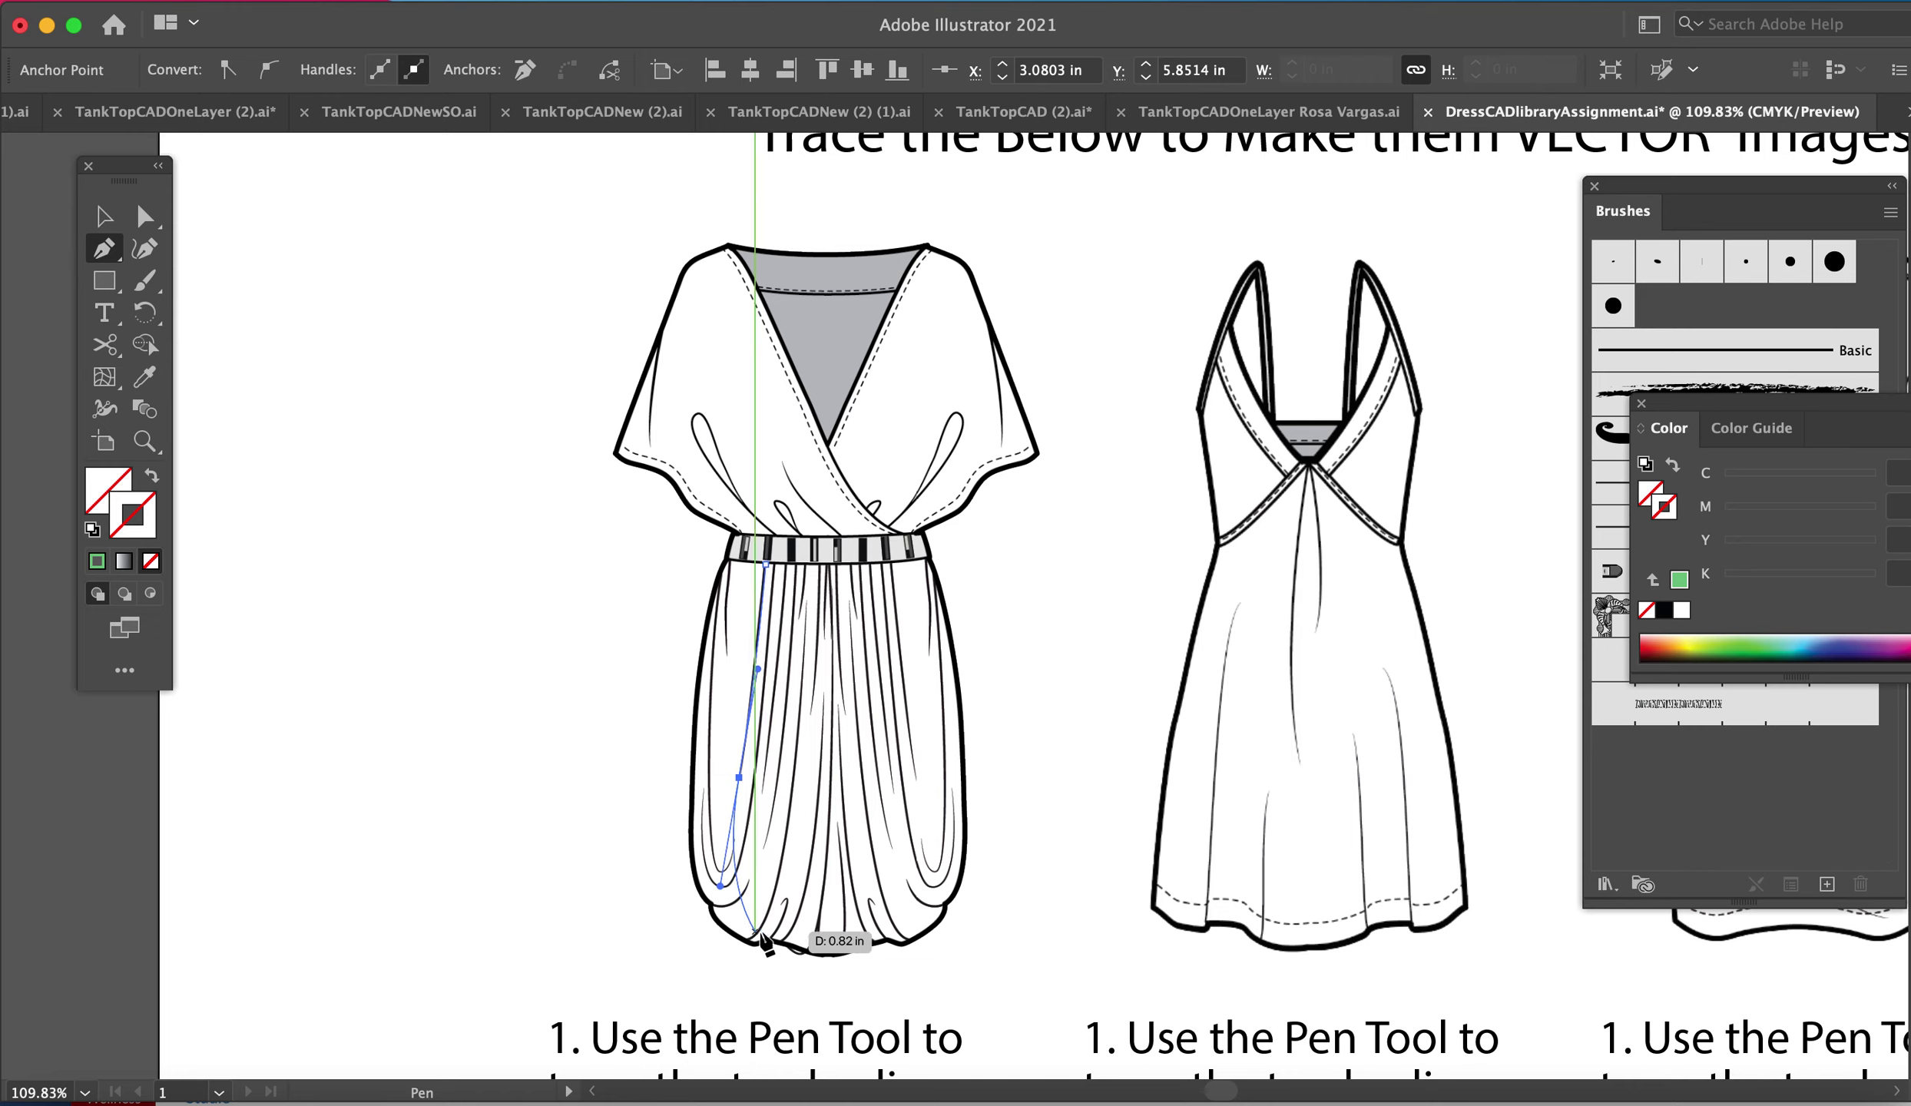
pyautogui.keyDown('super'); pyautogui.click(1087, 661); pyautogui.keyUp('super')
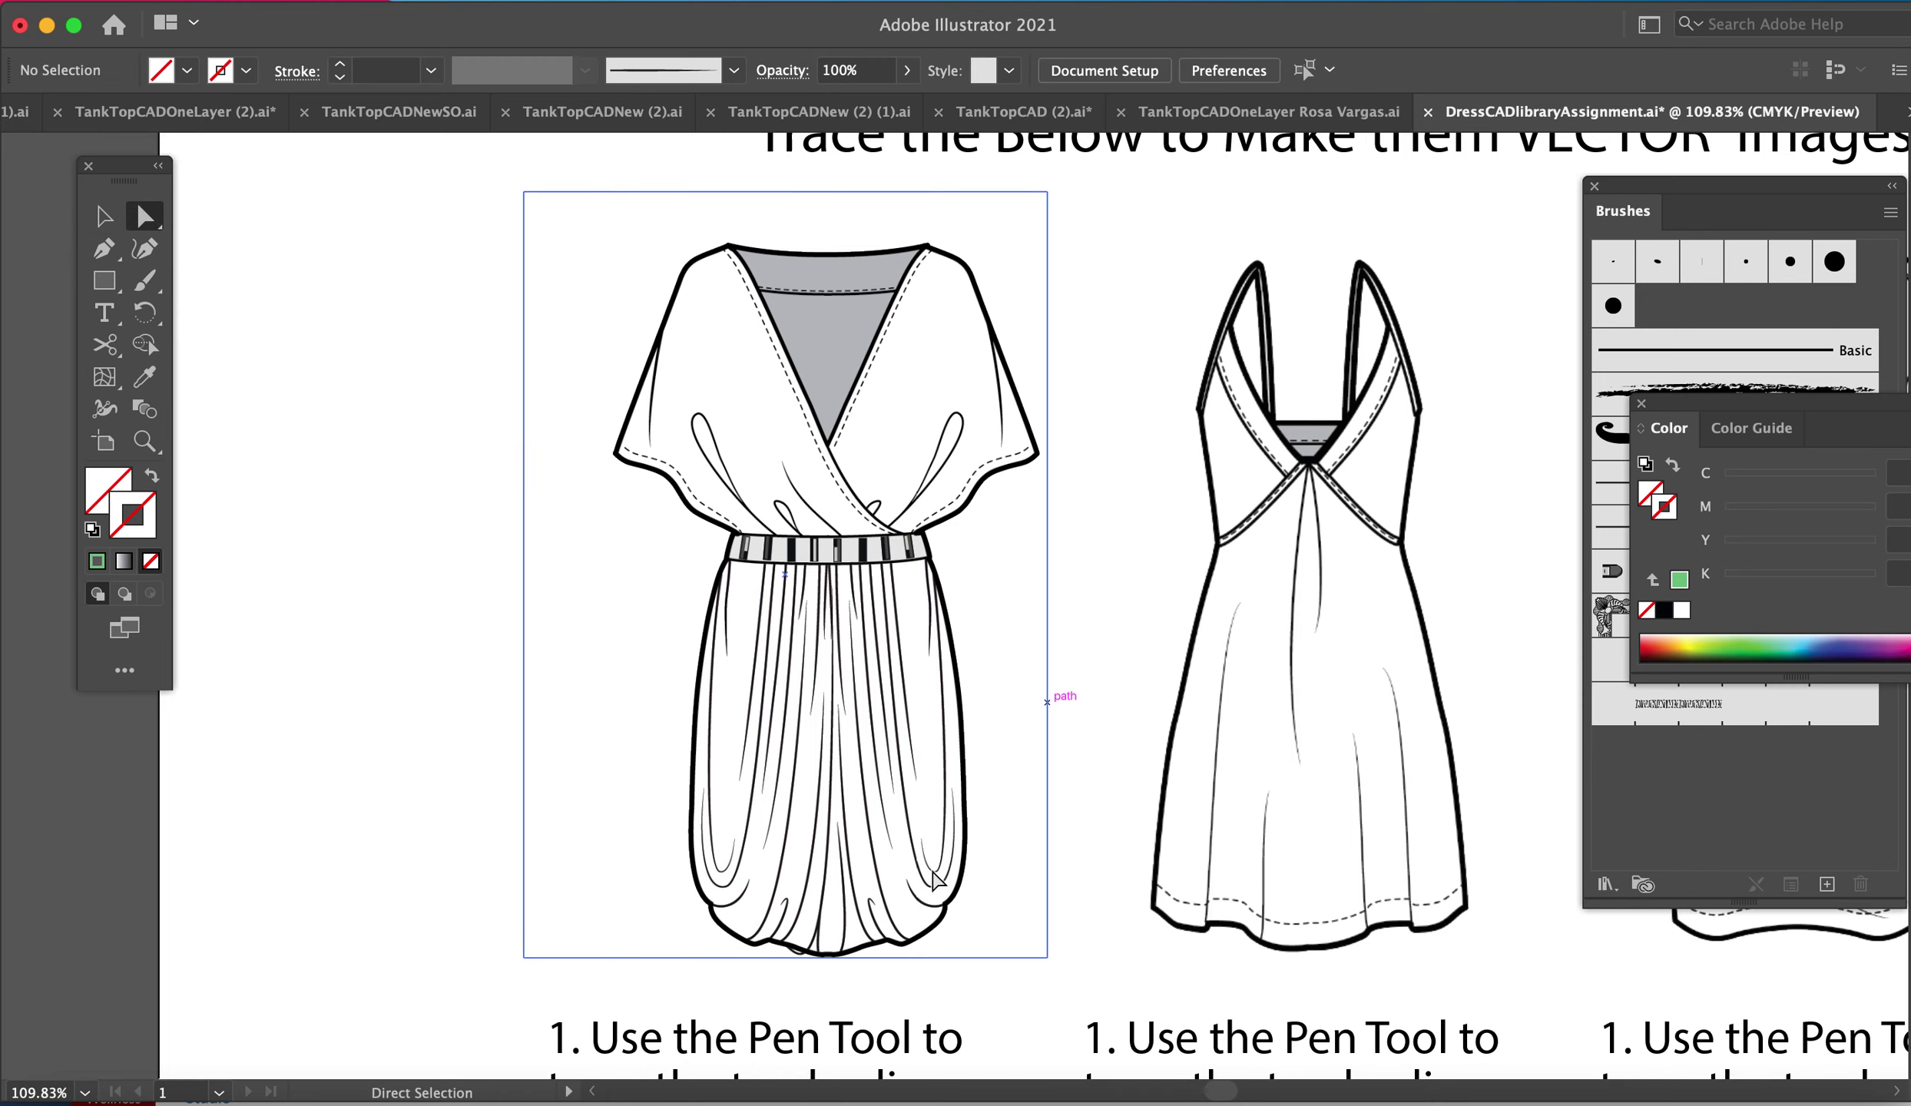
pyautogui.click(746, 724)
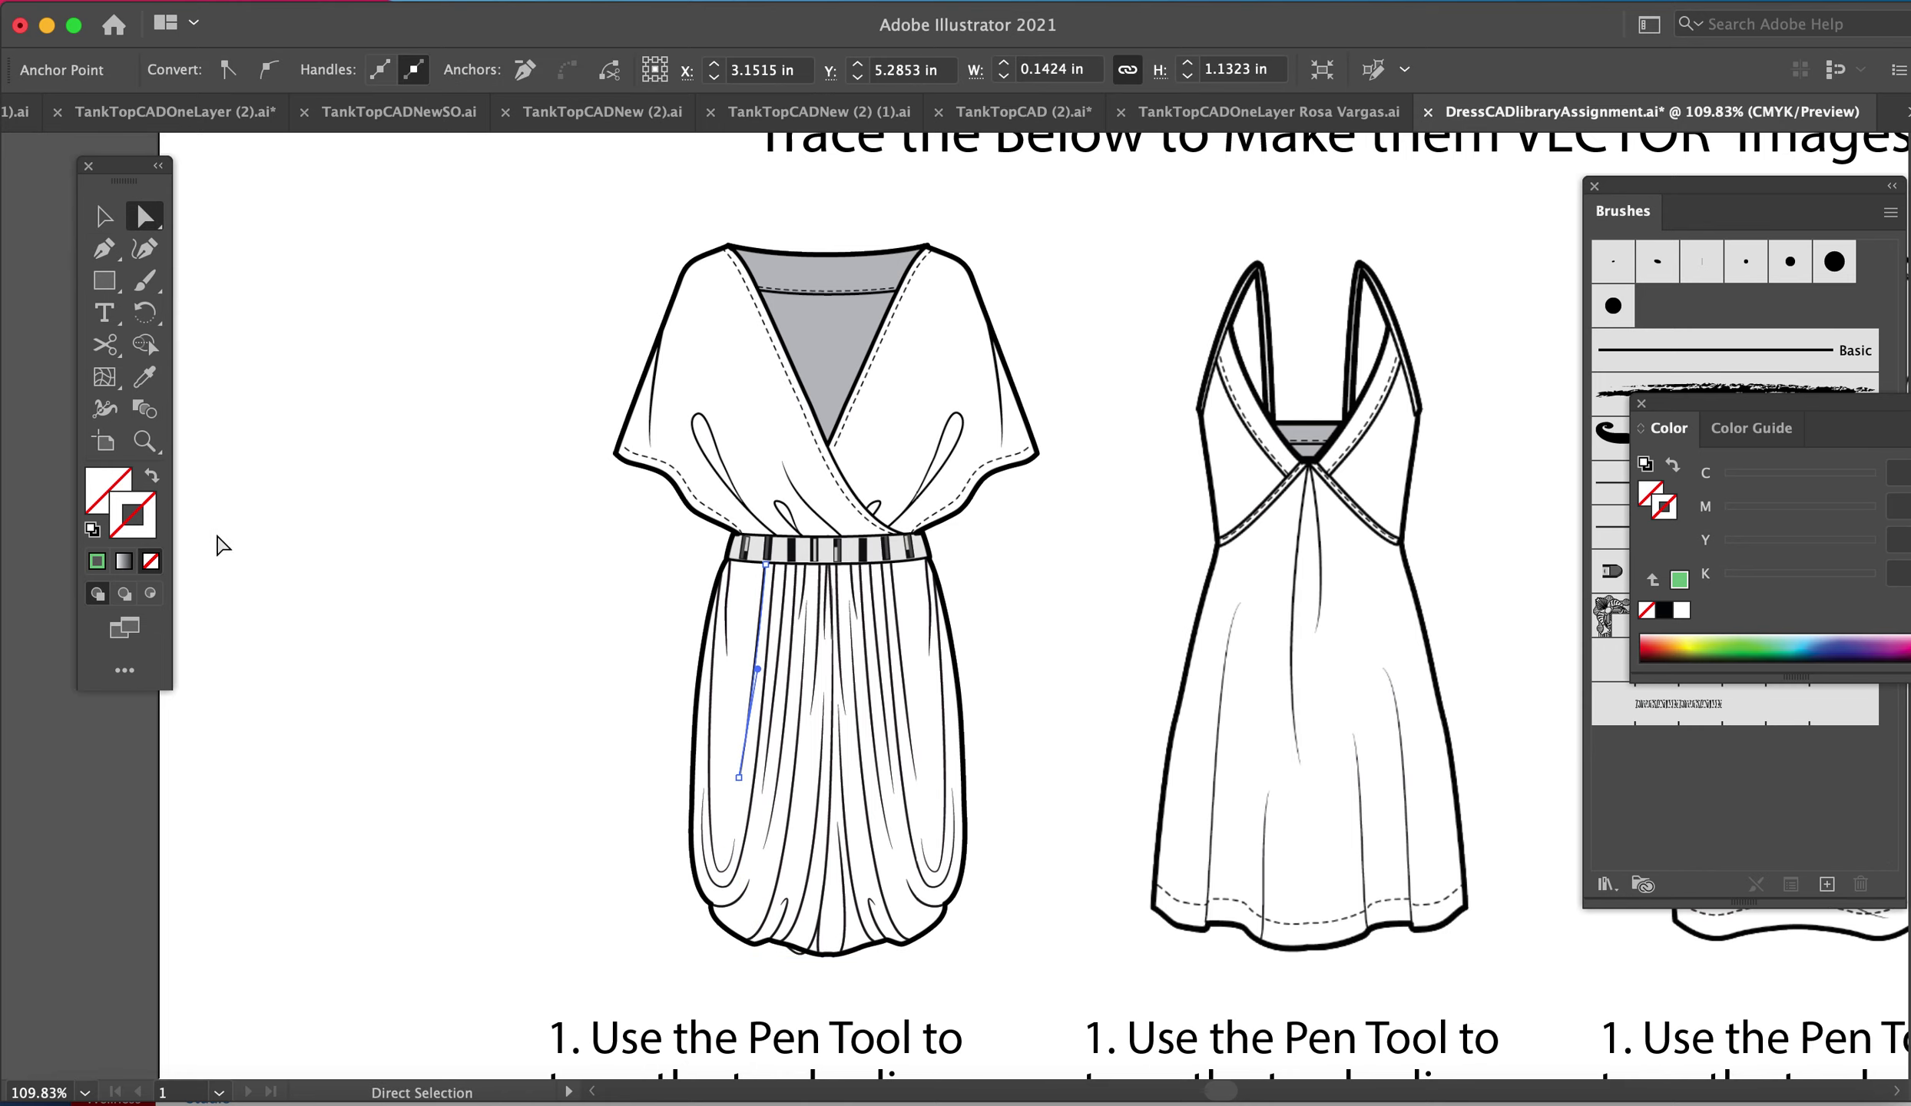
pyautogui.doubleClick(145, 530)
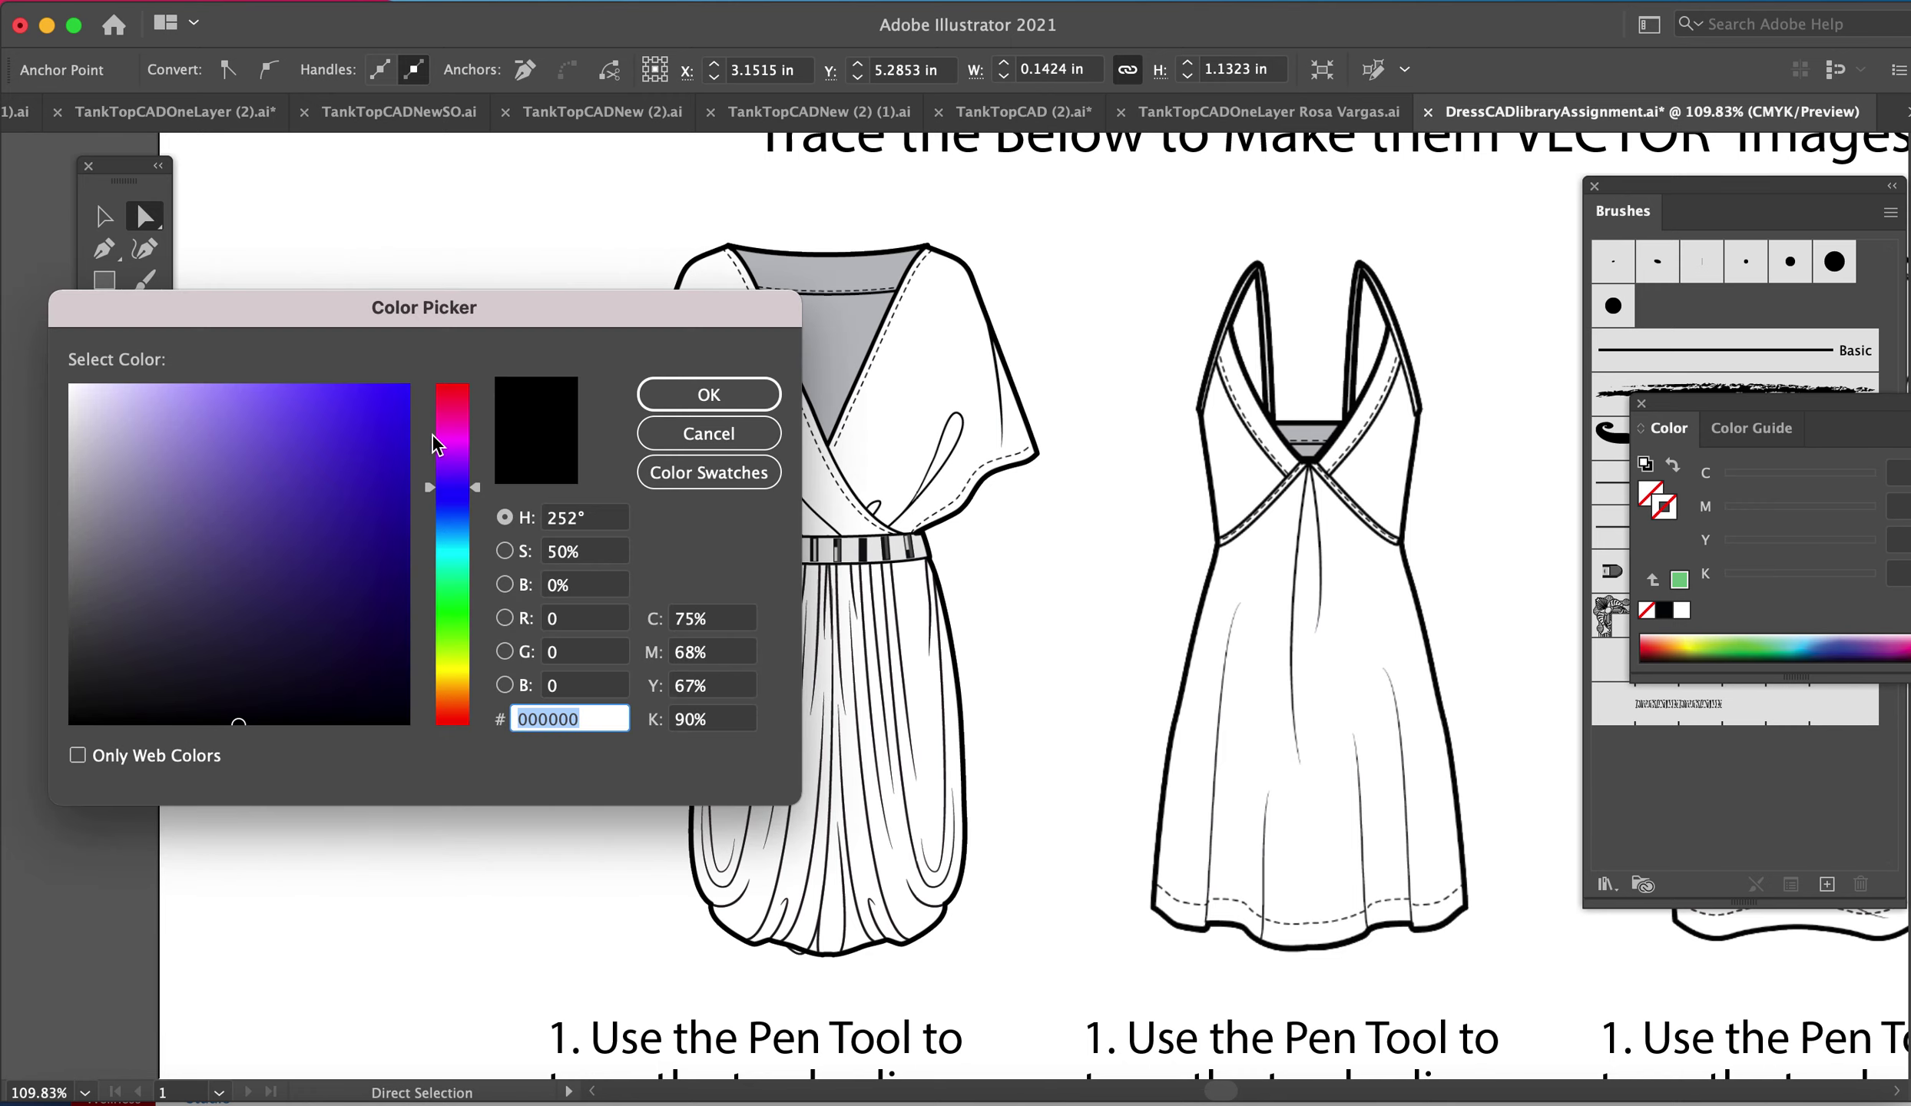
pyautogui.click(452, 394)
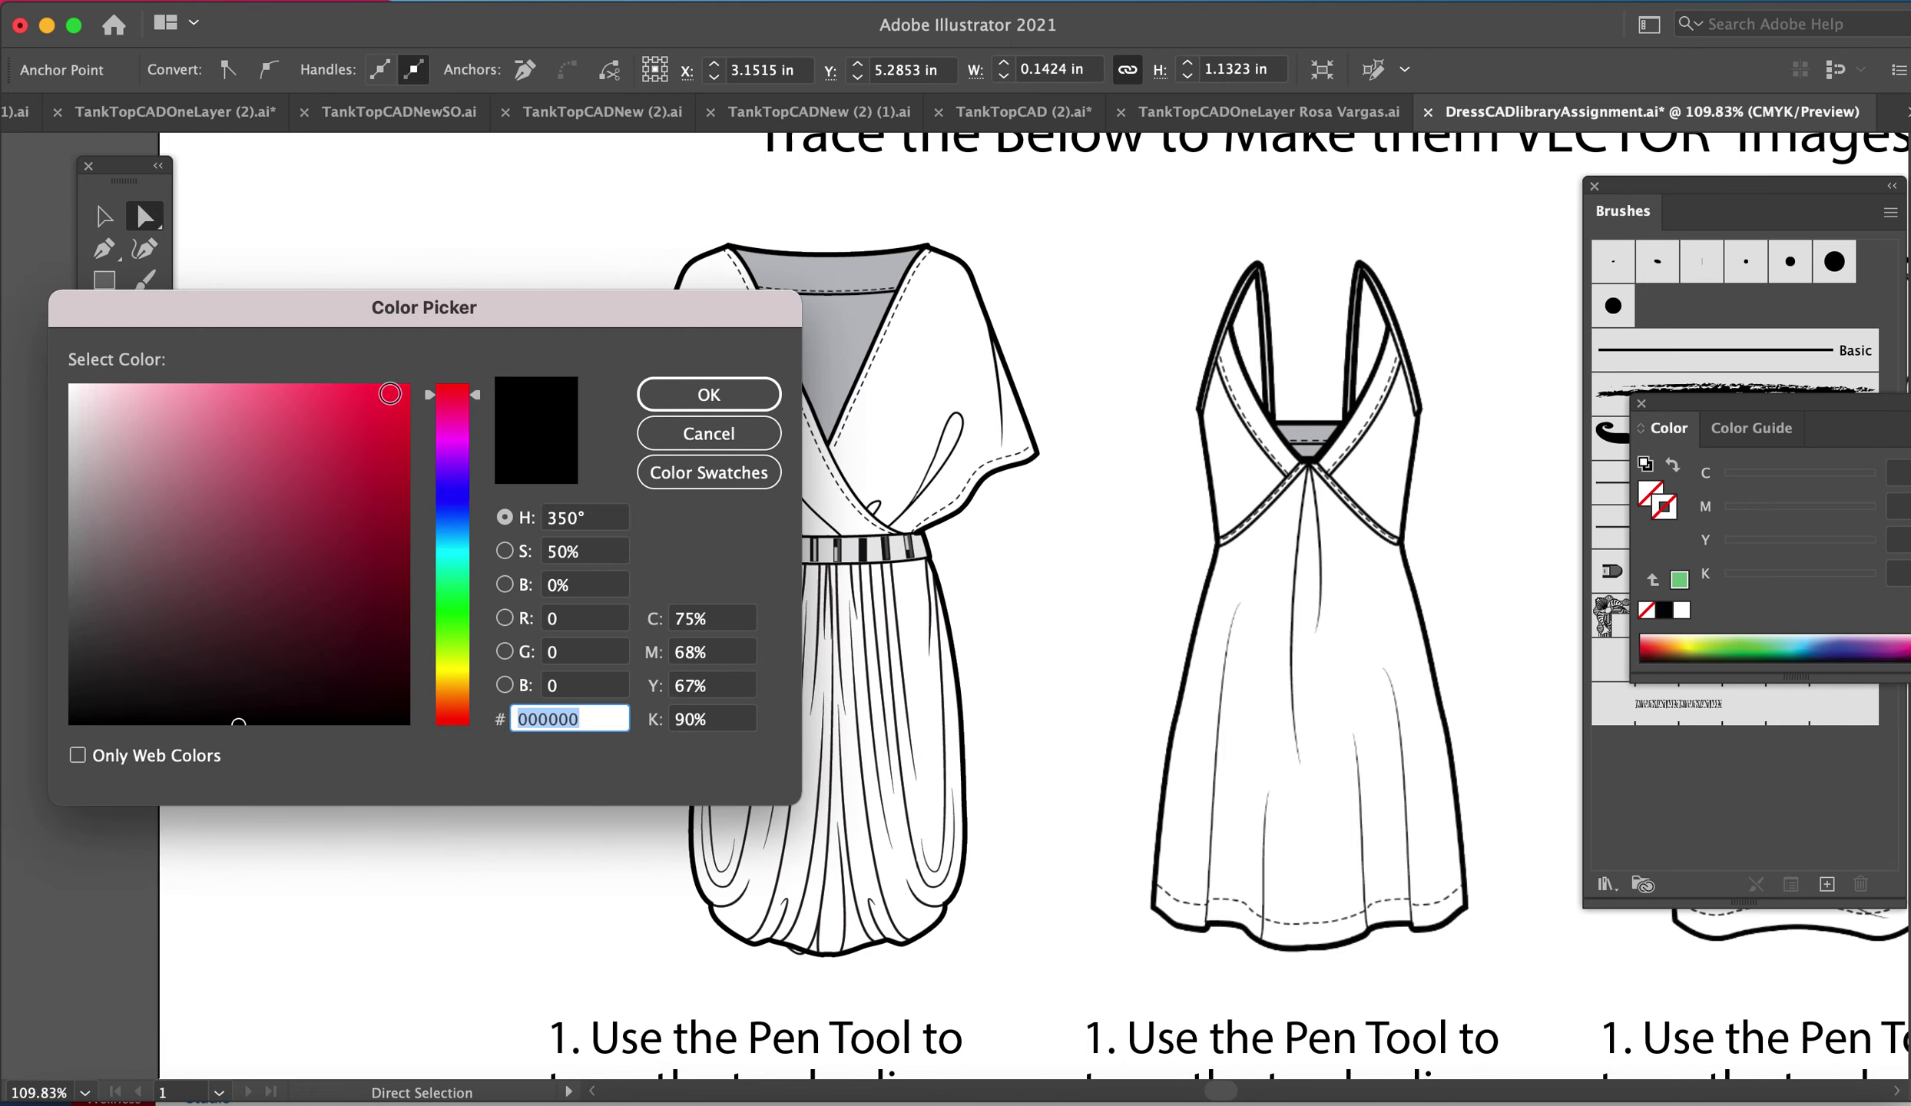
pyautogui.click(385, 392)
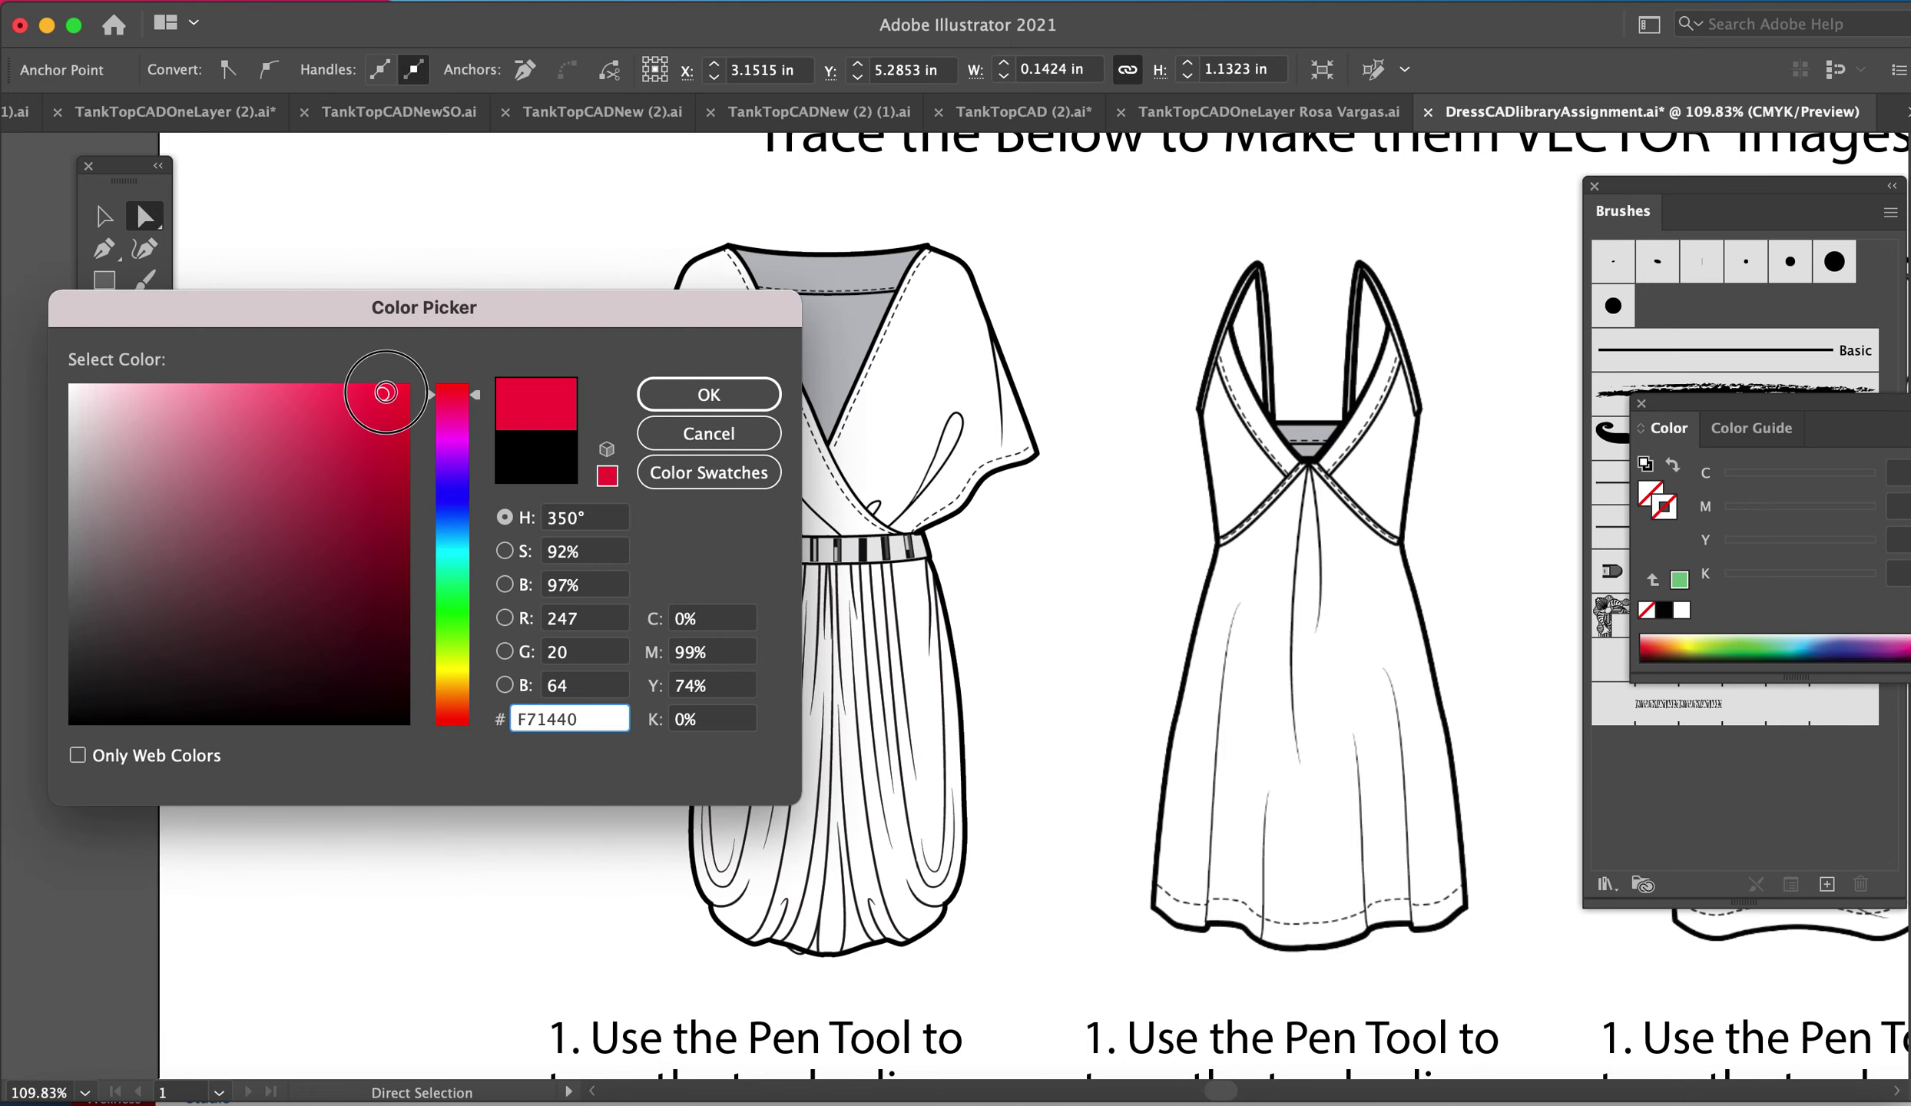
pyautogui.click(703, 396)
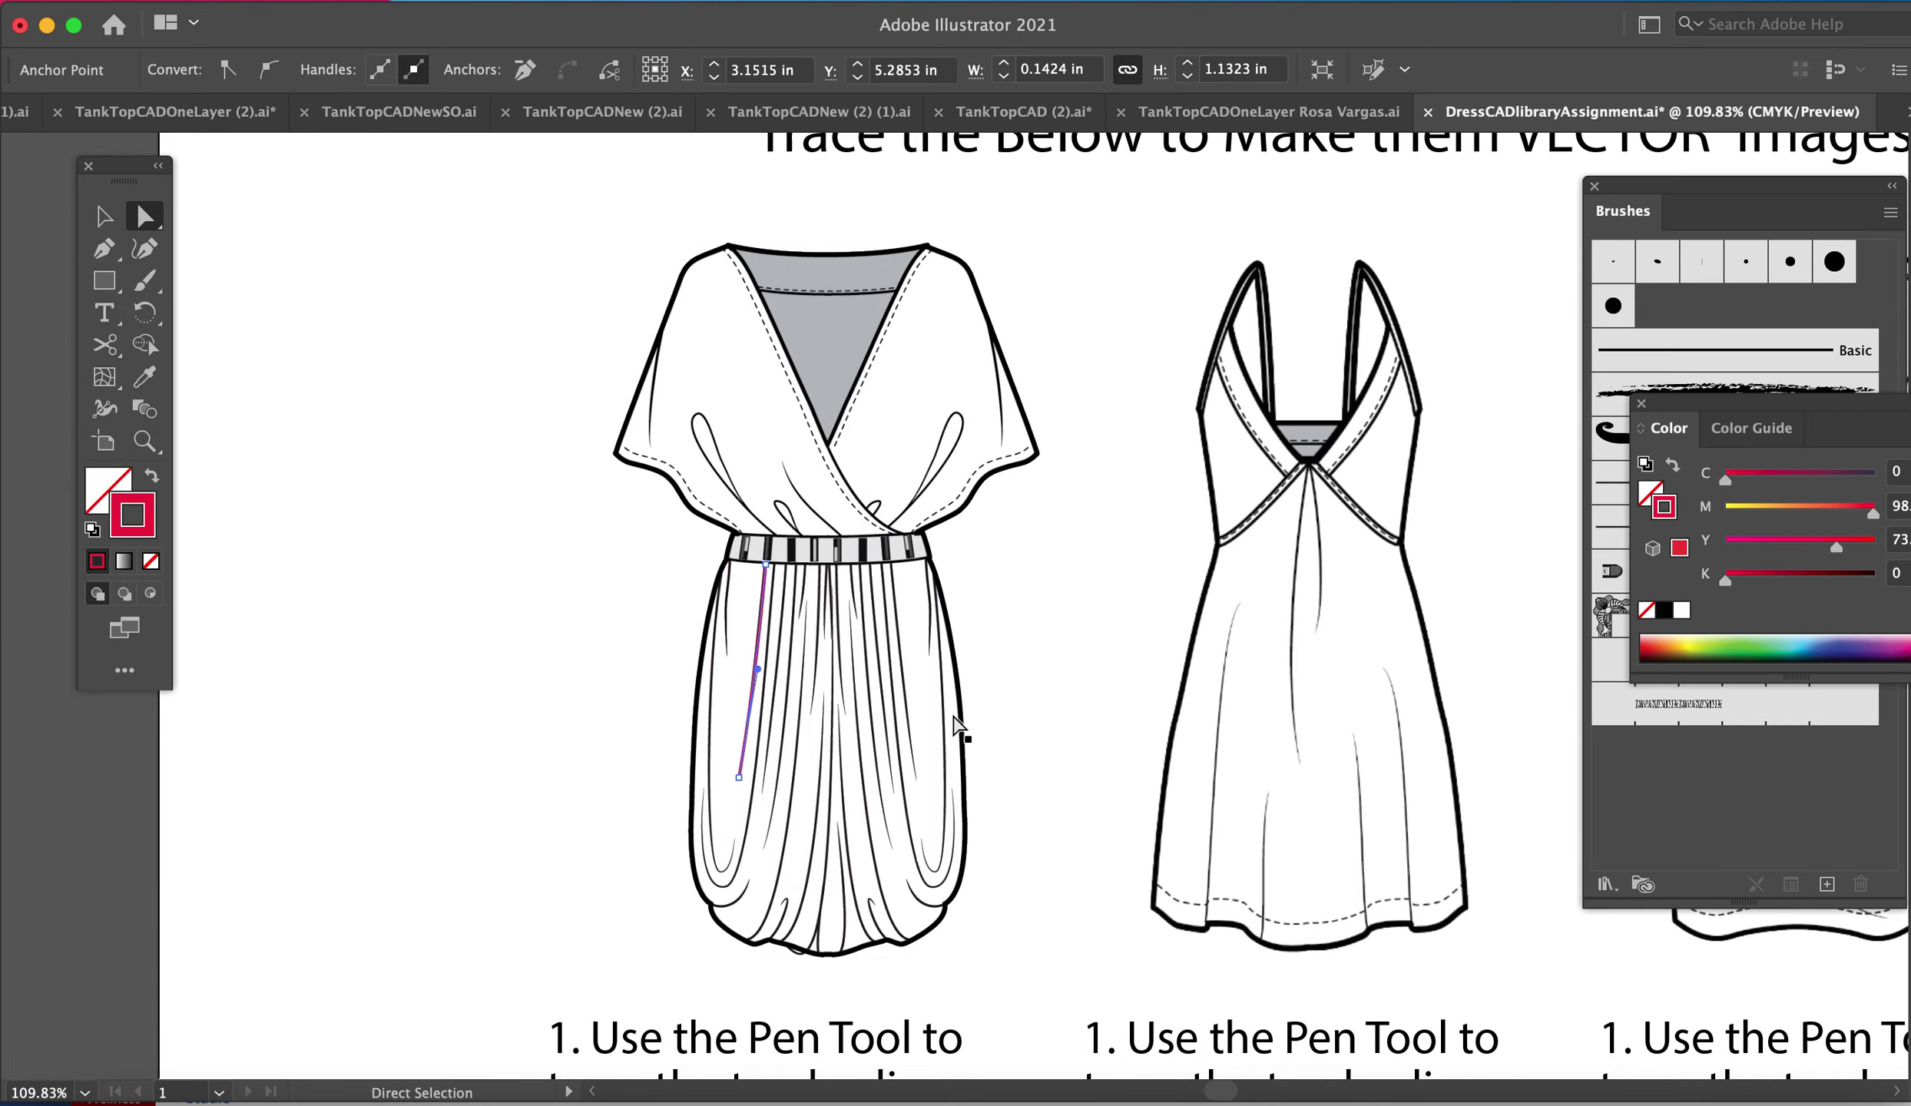
# - Apply the tapered Art Brush 1 to the red fold line
pyautogui.press('z')
pyautogui.moveTo(703, 566); pyautogui.dragTo(1032, 883)
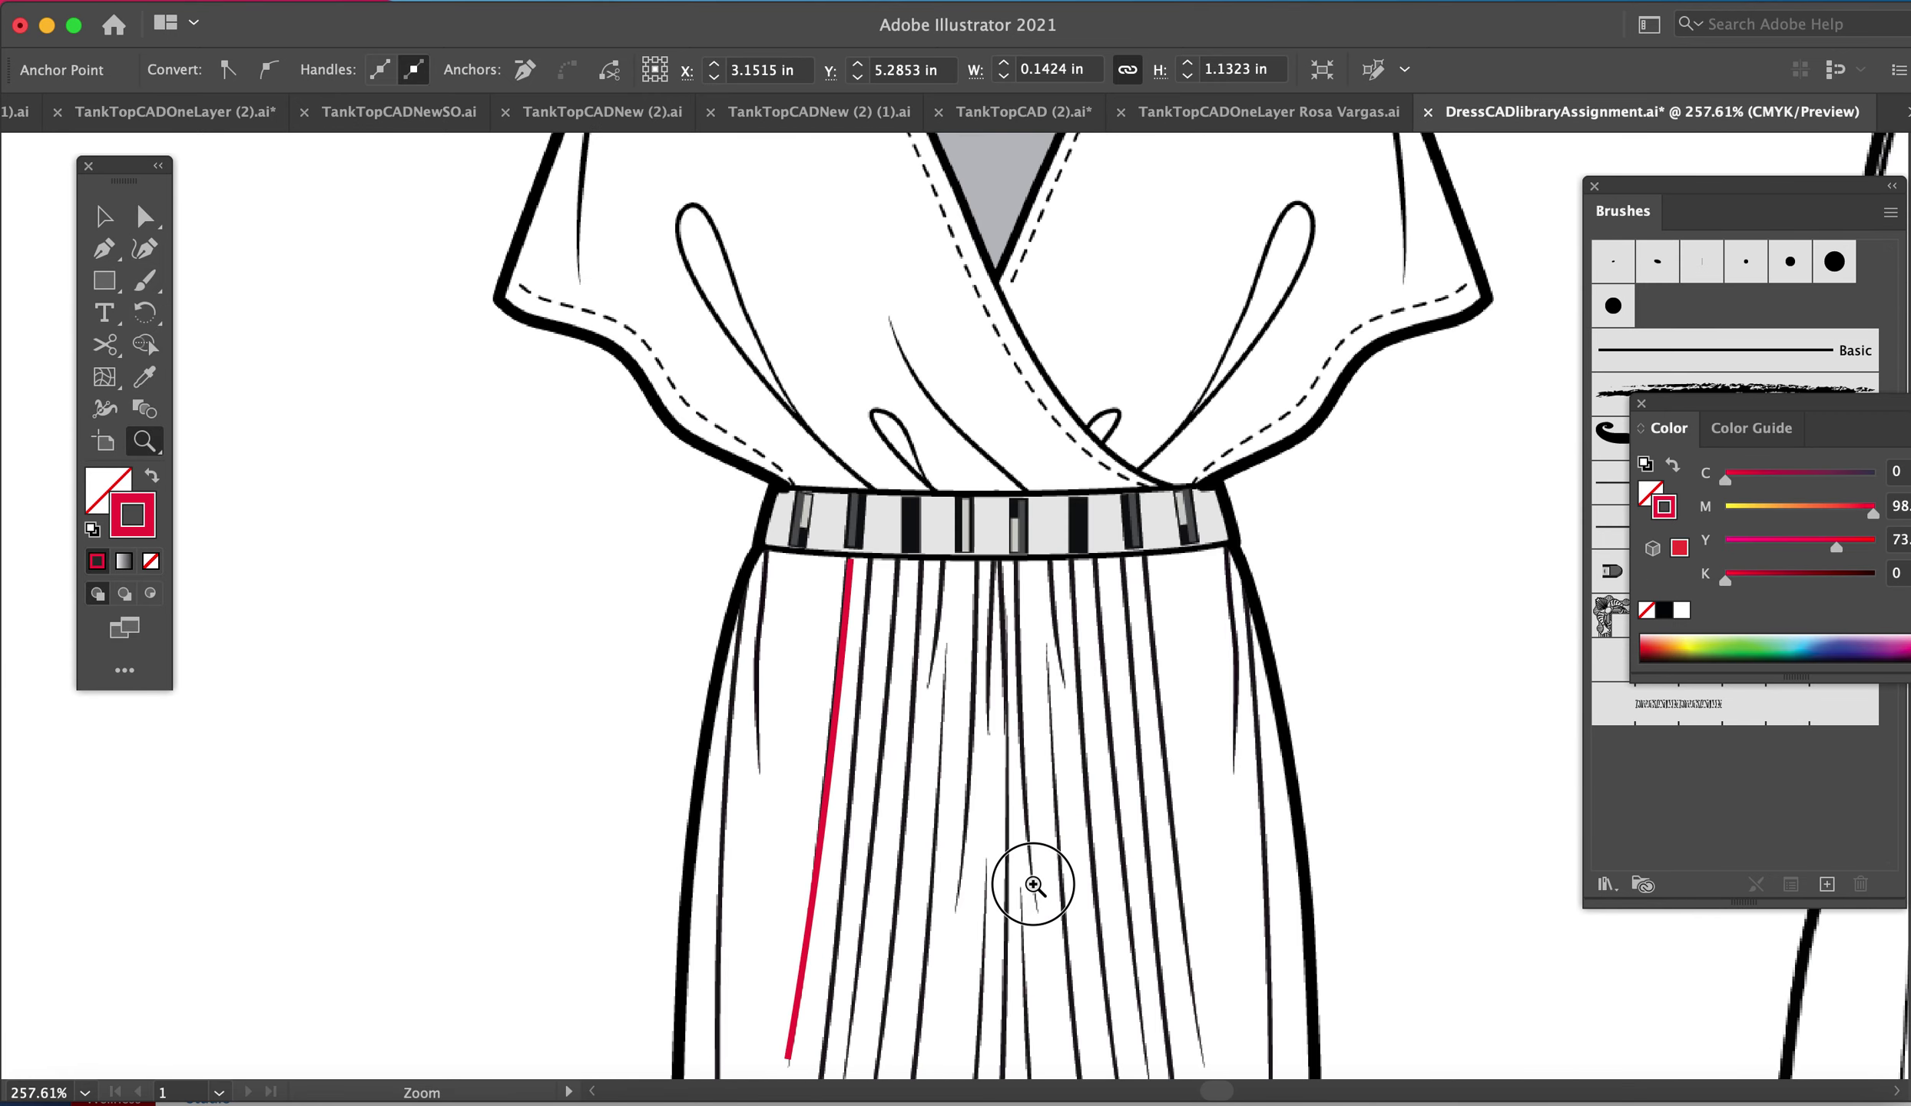
pyautogui.scroll(-5, 991, 845)
pyautogui.press('a')
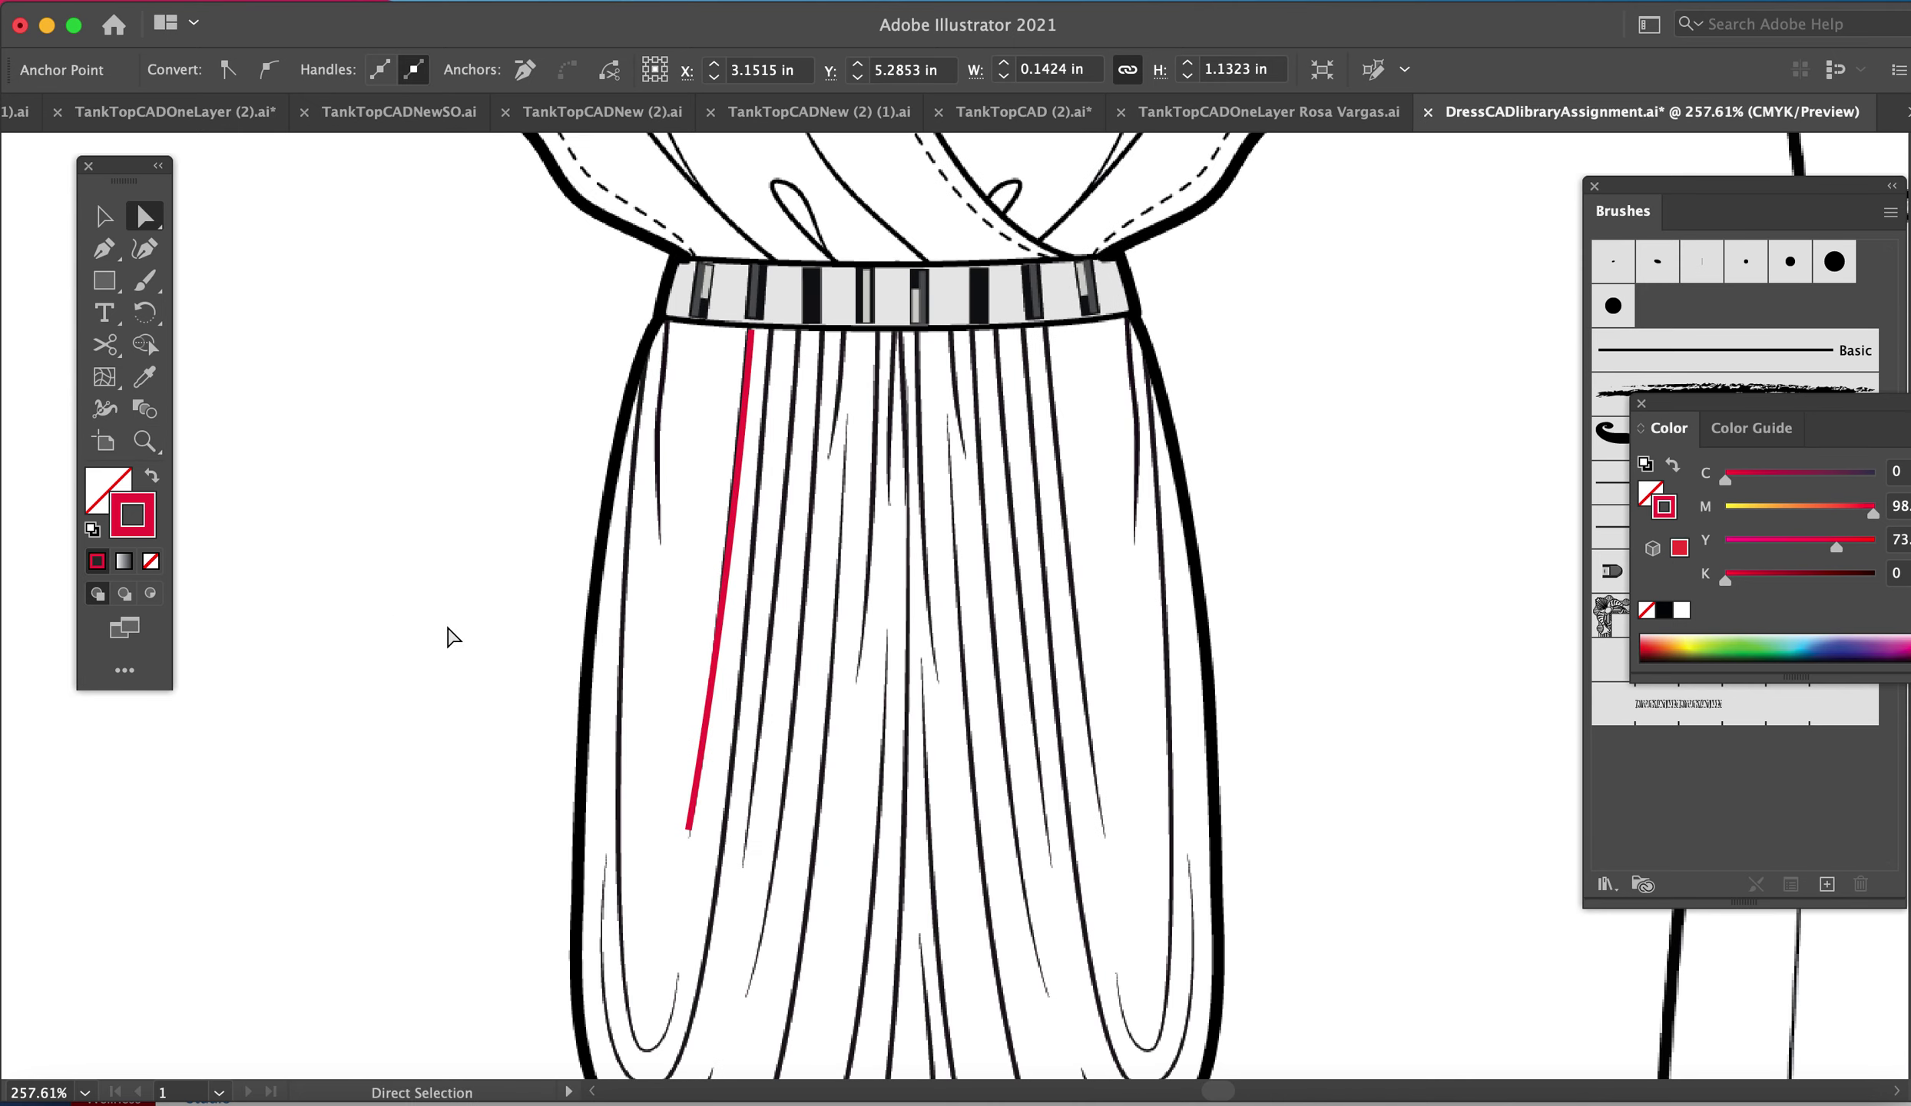
pyautogui.click(453, 637)
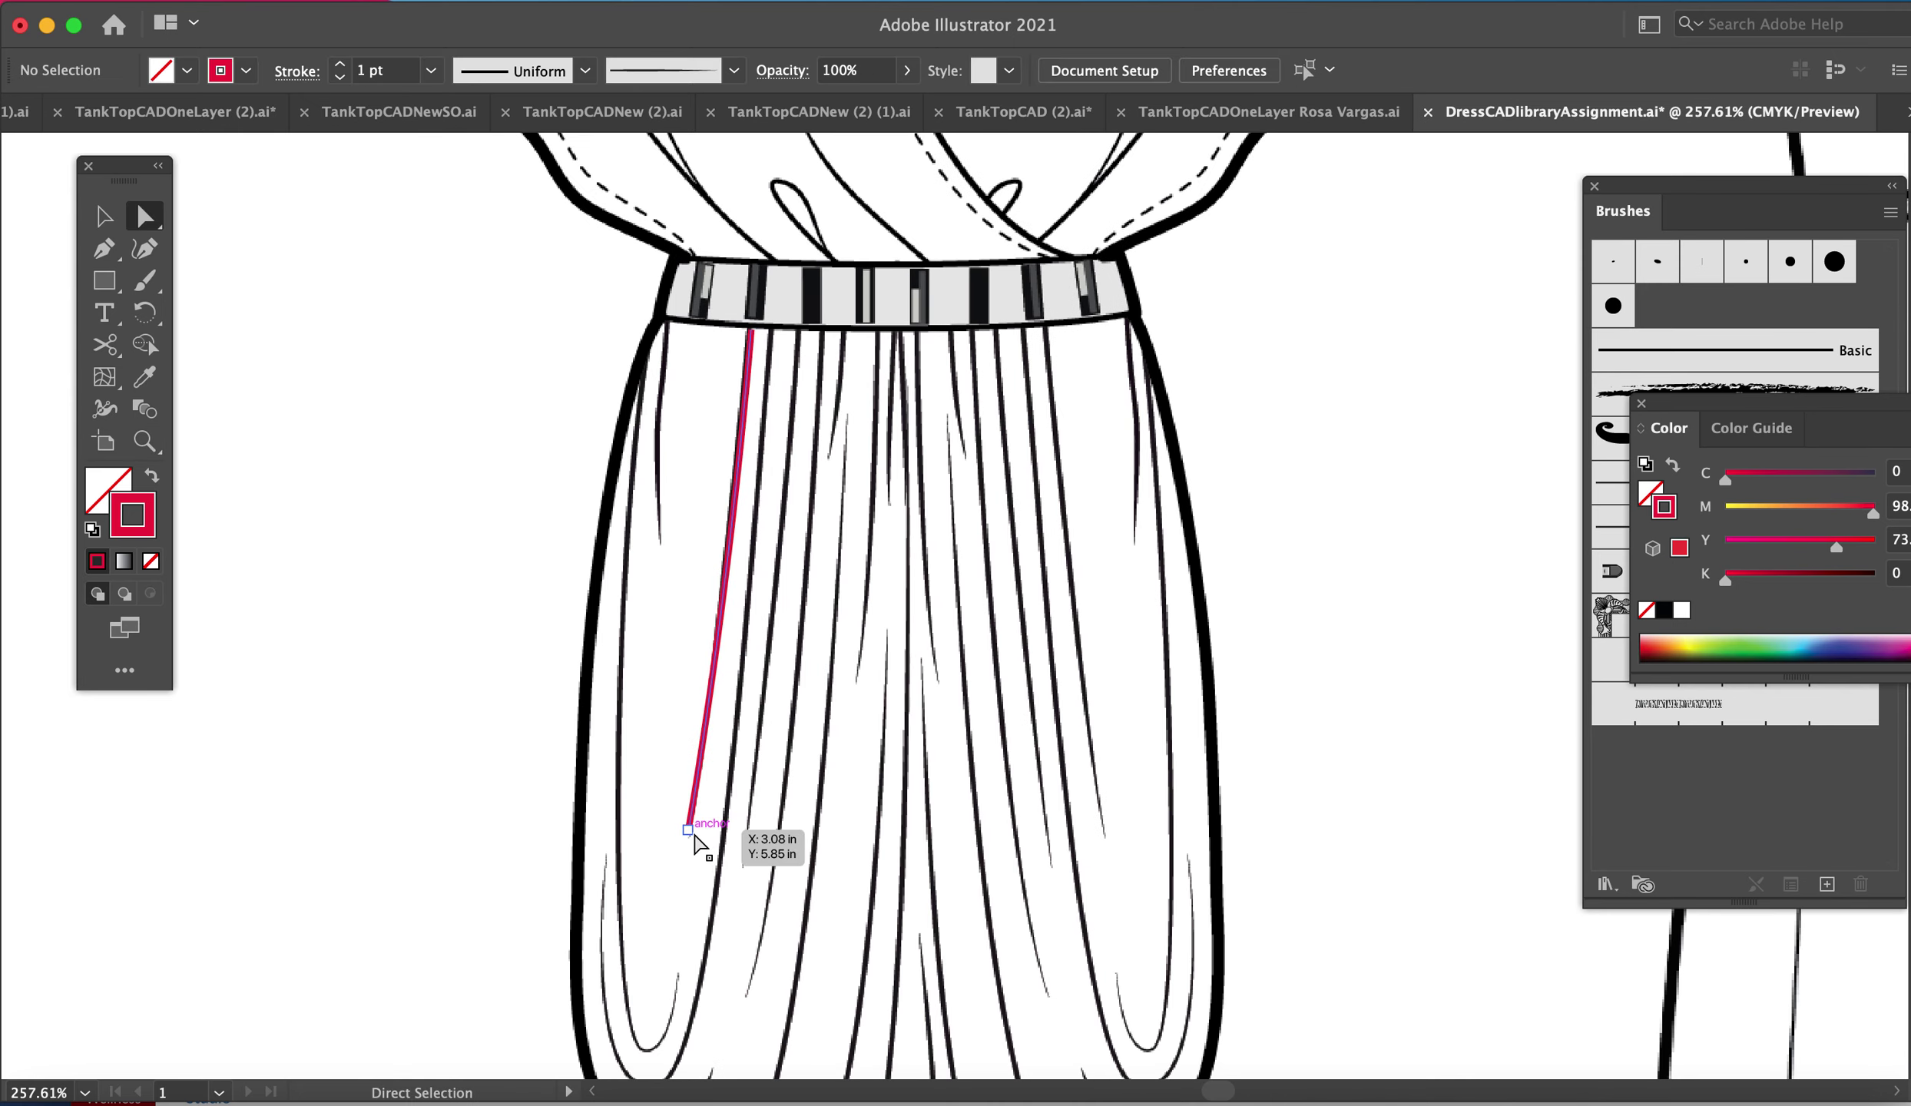
pyautogui.click(732, 575)
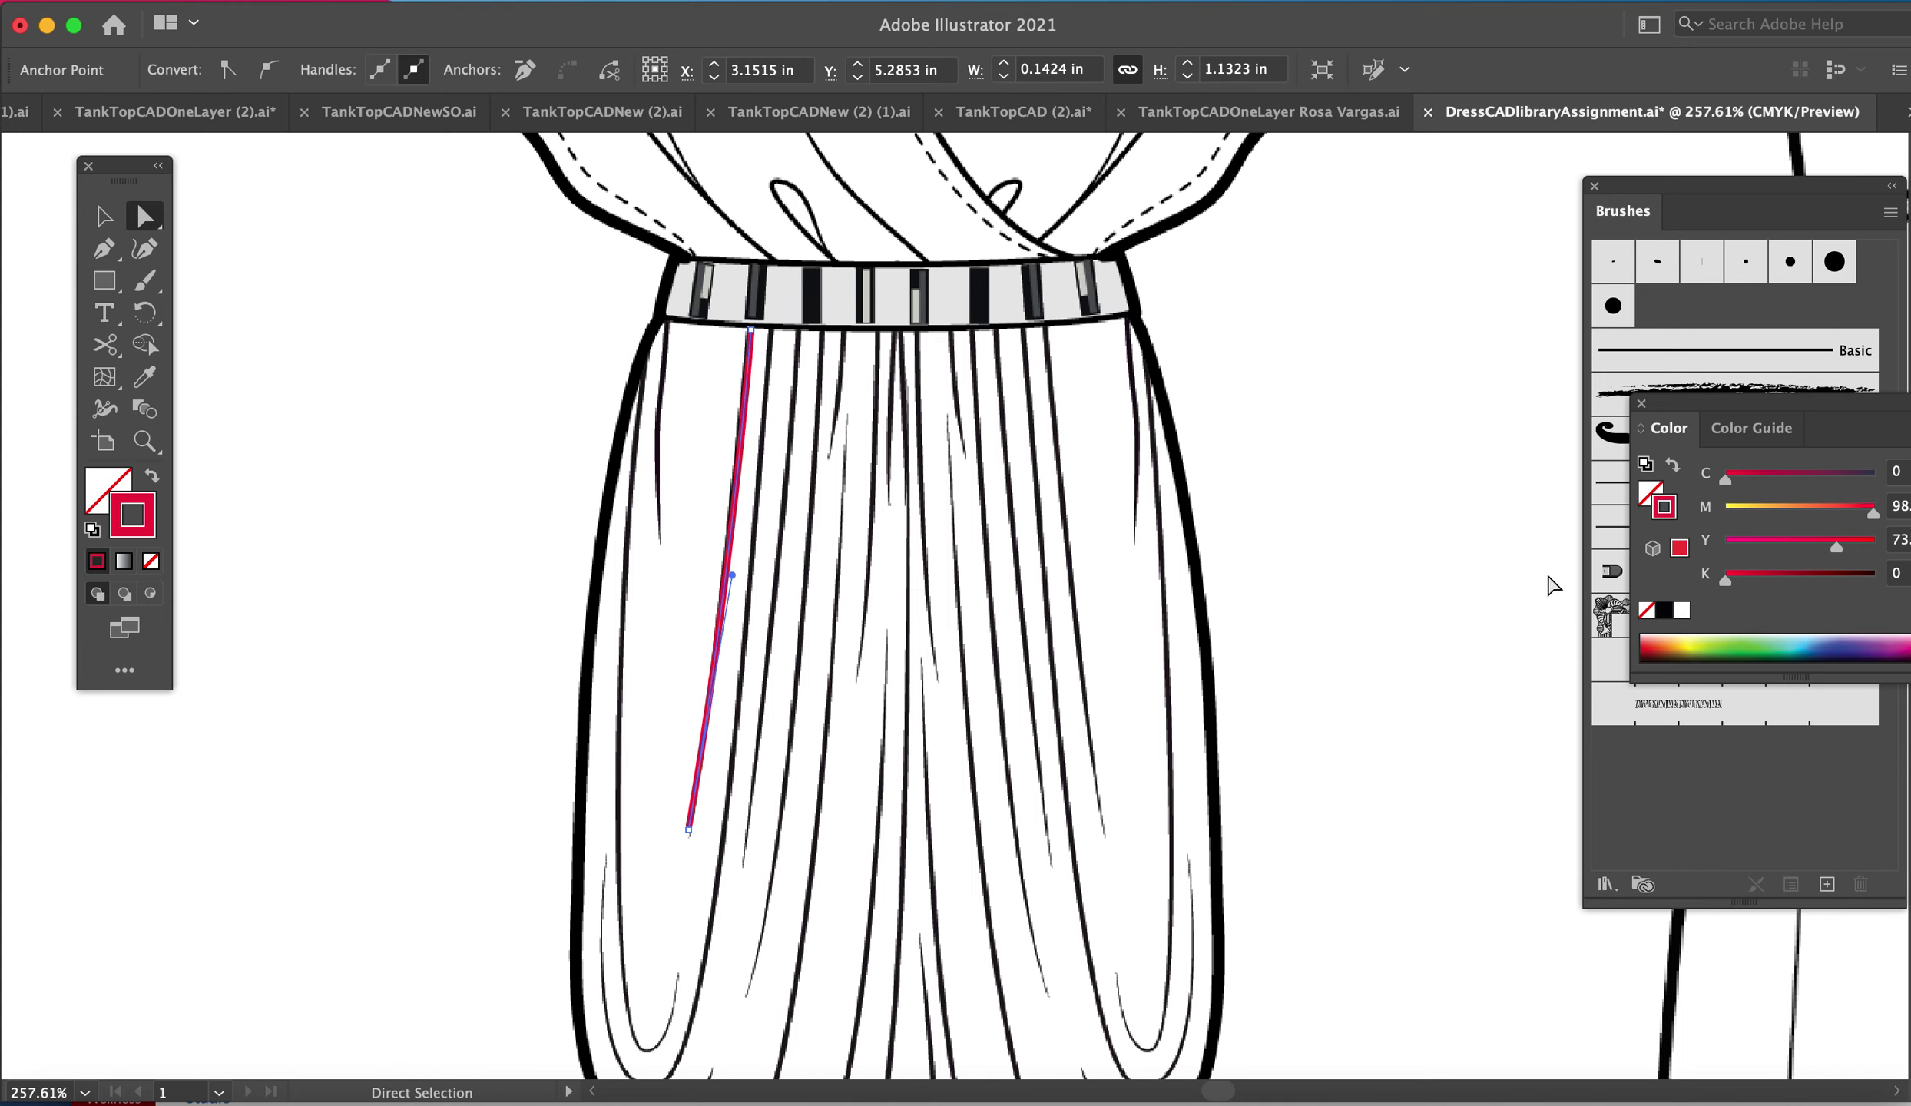
pyautogui.click(1733, 829)
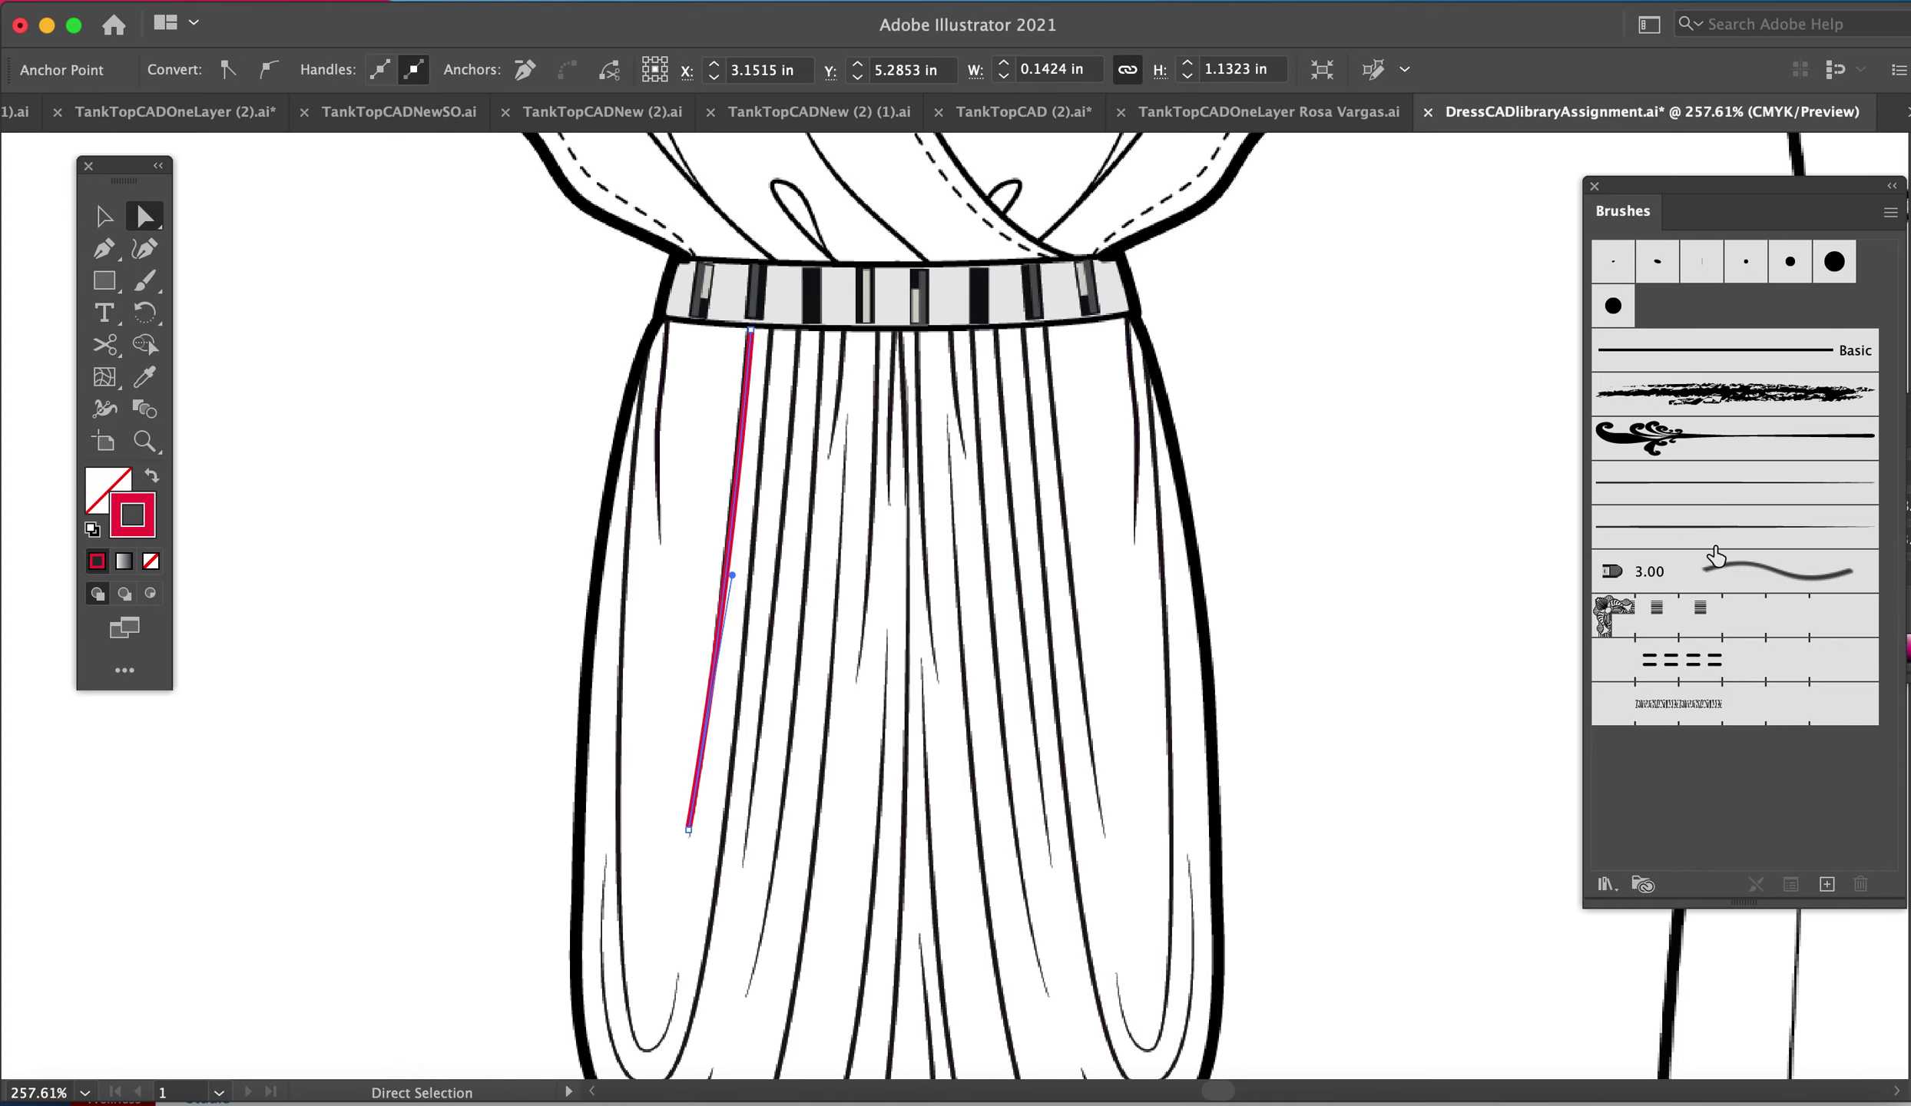
pyautogui.click(1715, 528)
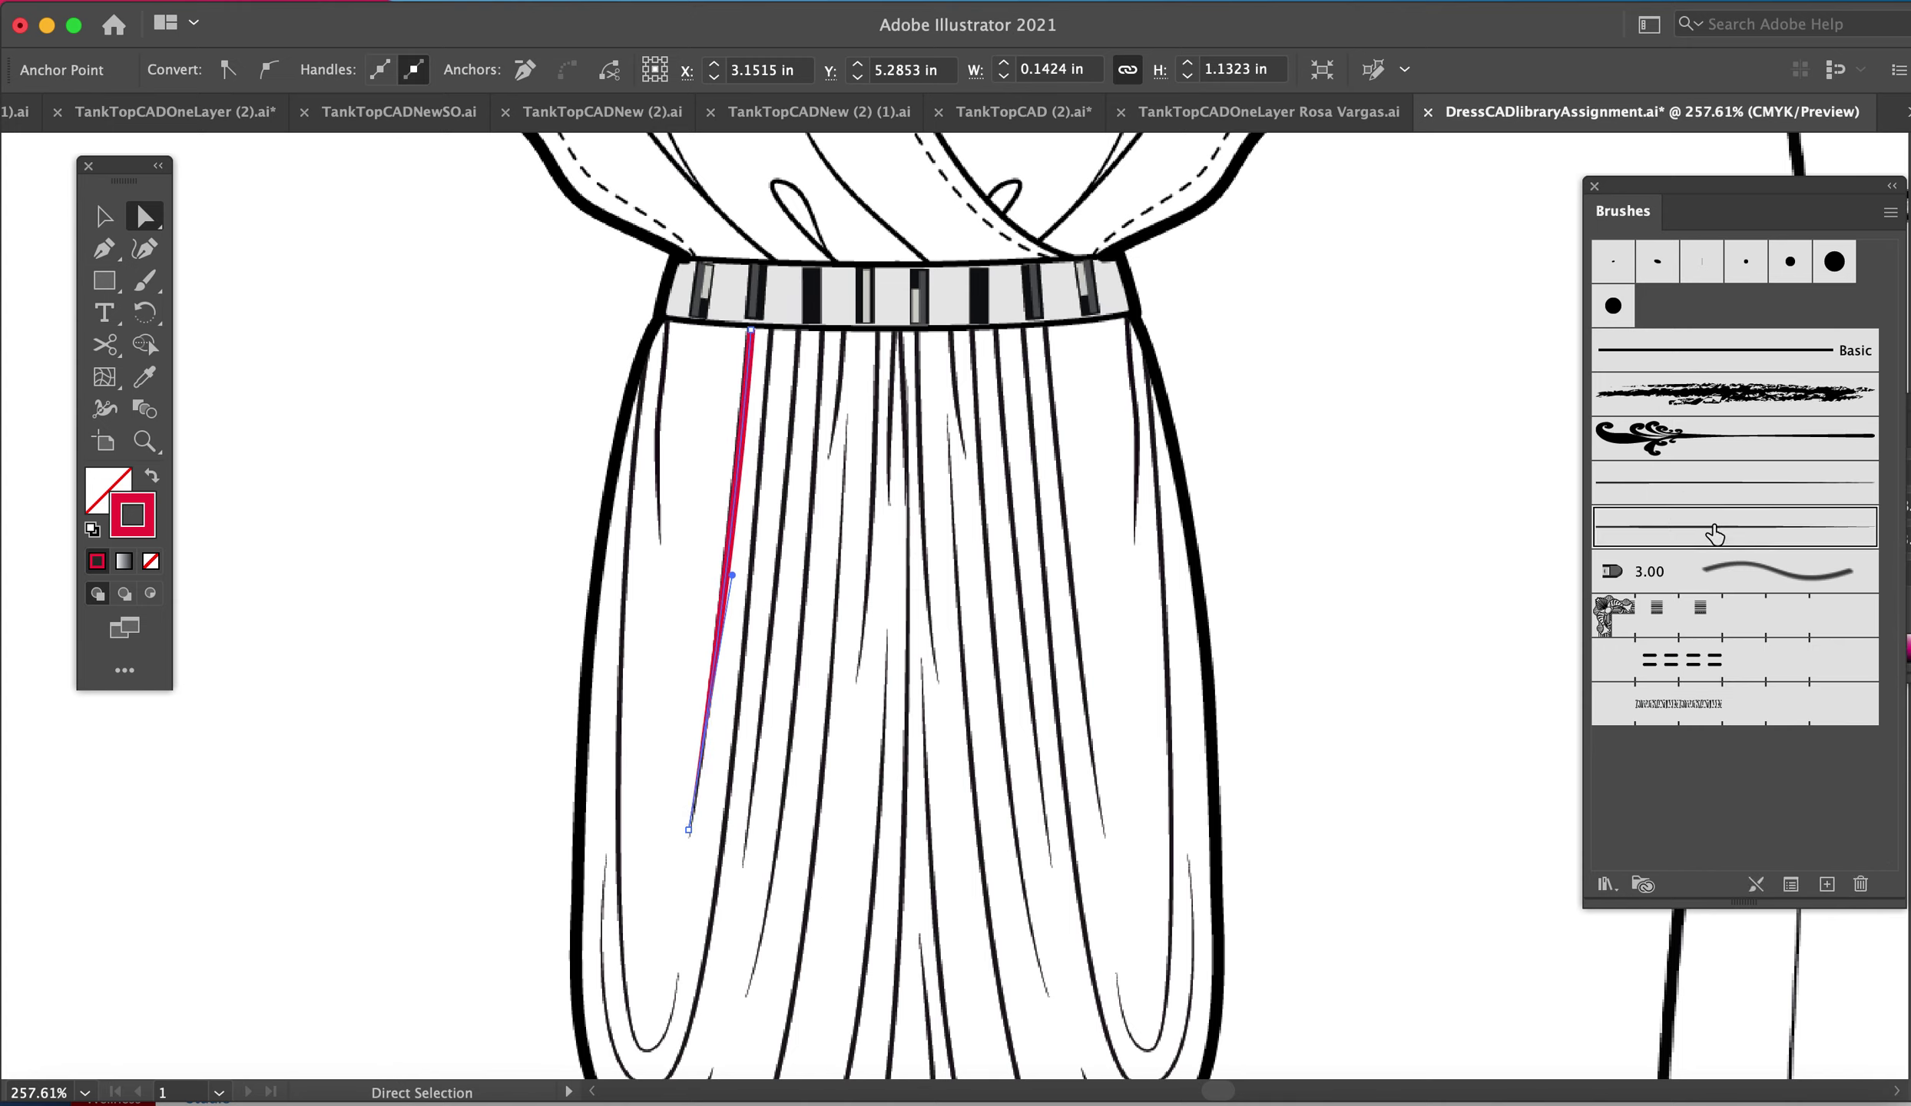
pyautogui.click(413, 529)
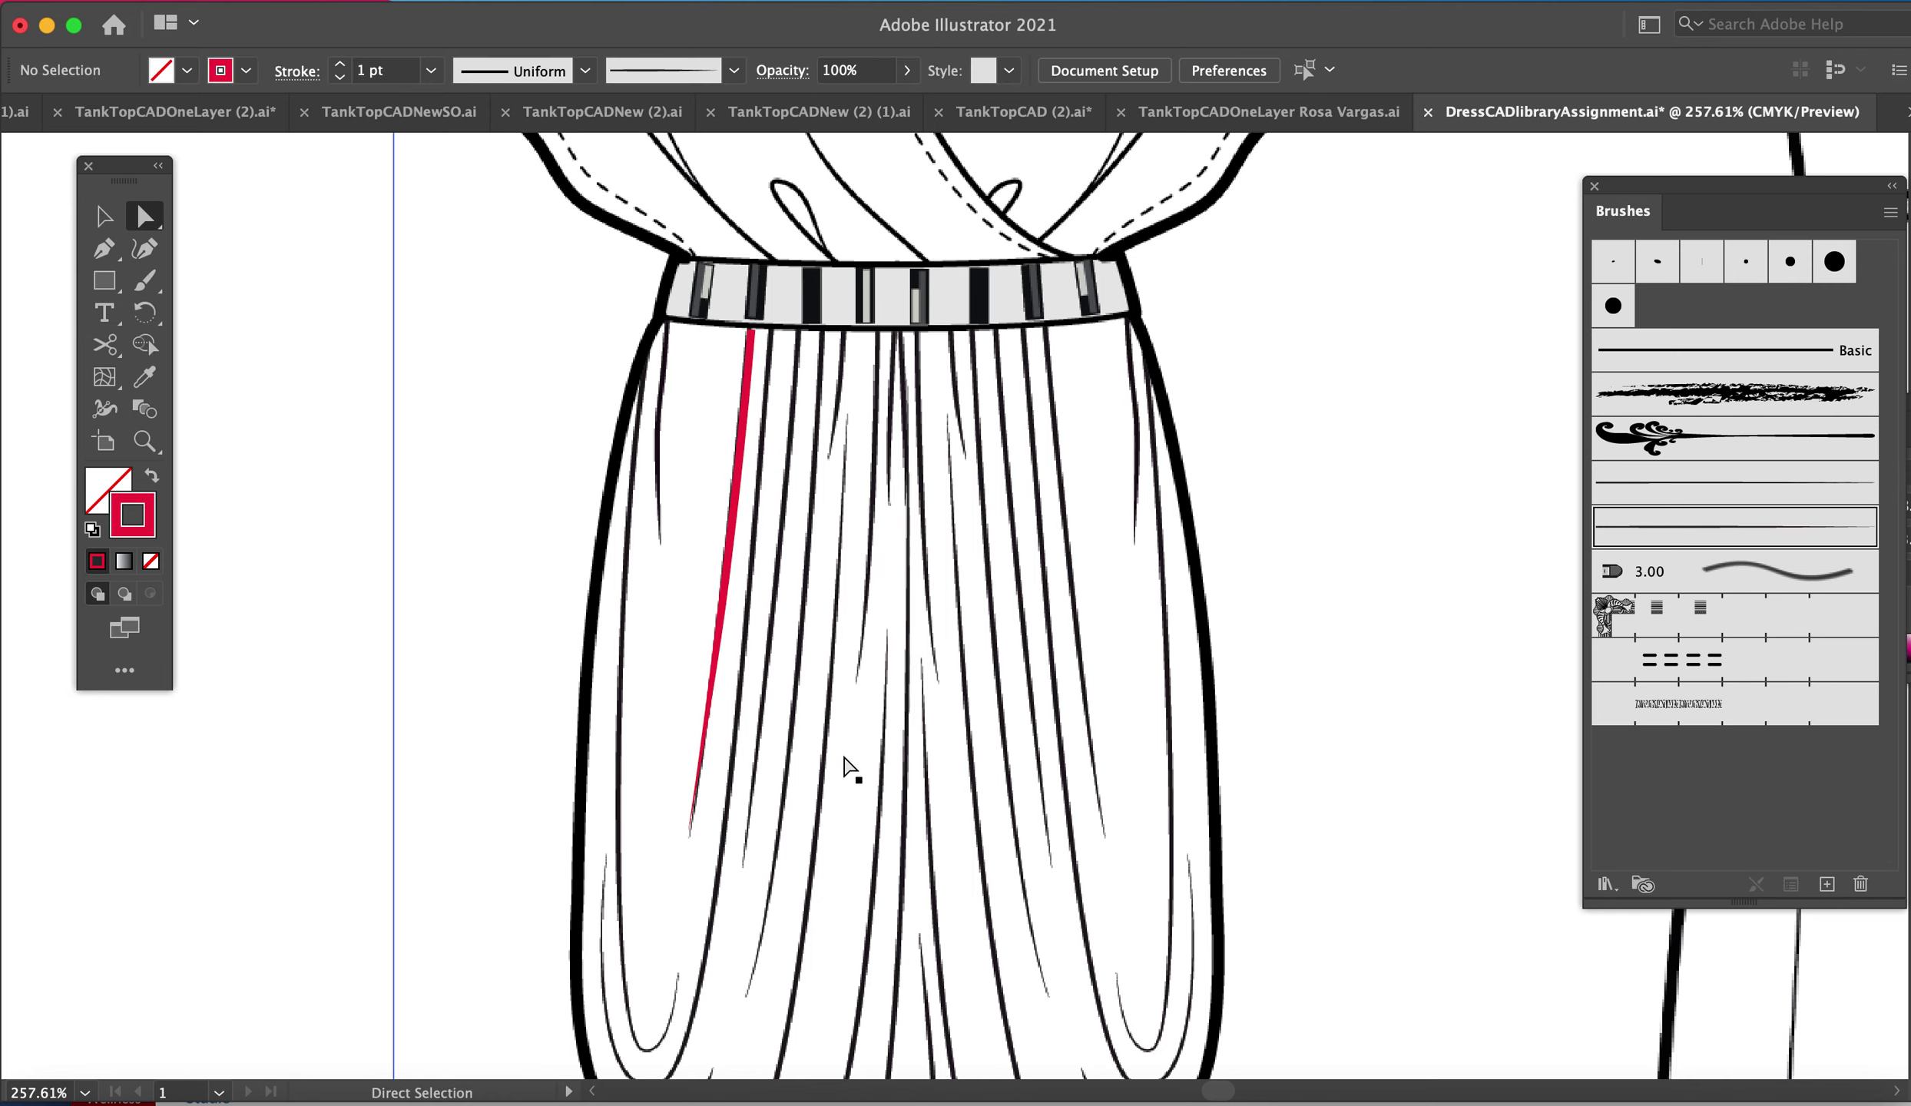
# - Draw a second red drape line from the waistband, hooking it into the hem fold
pyautogui.press('p')
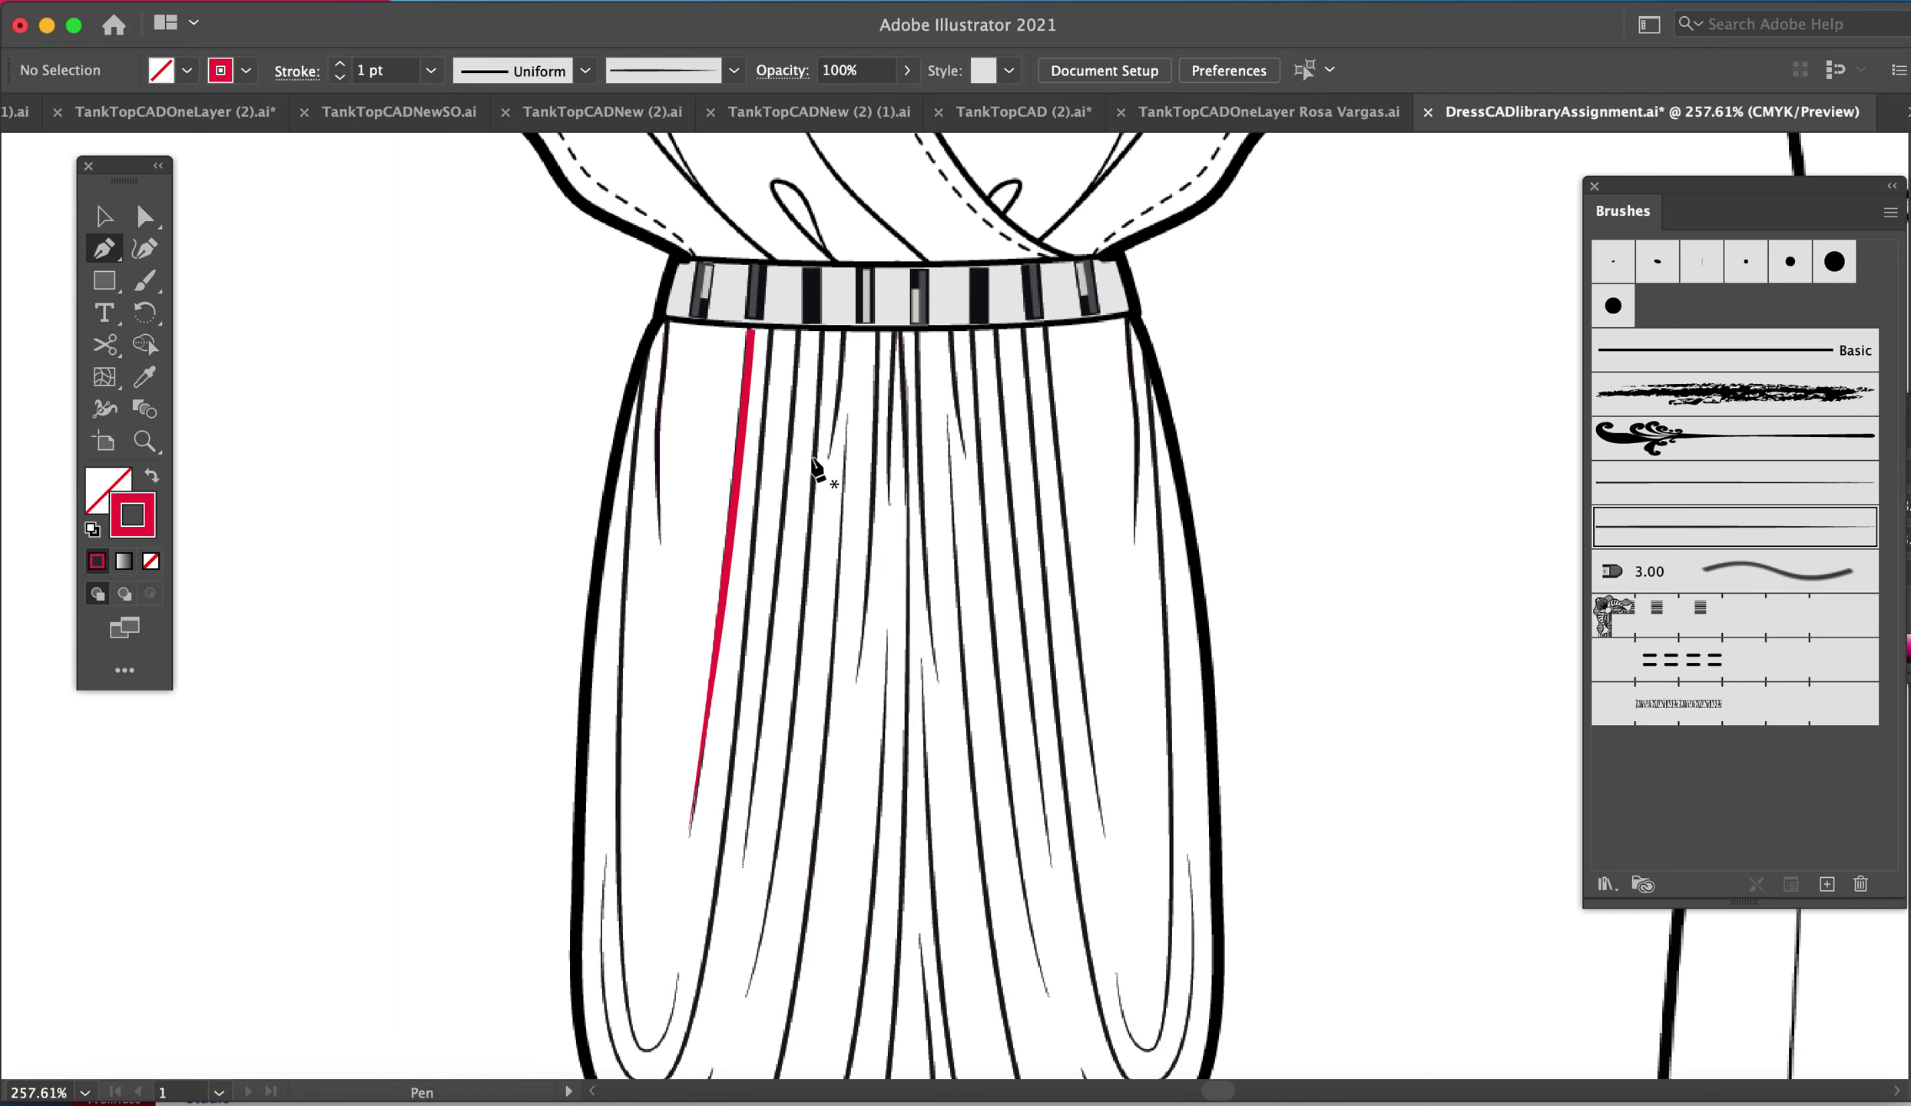
pyautogui.click(769, 331)
pyautogui.moveTo(675, 910); pyautogui.dragTo(644, 994)
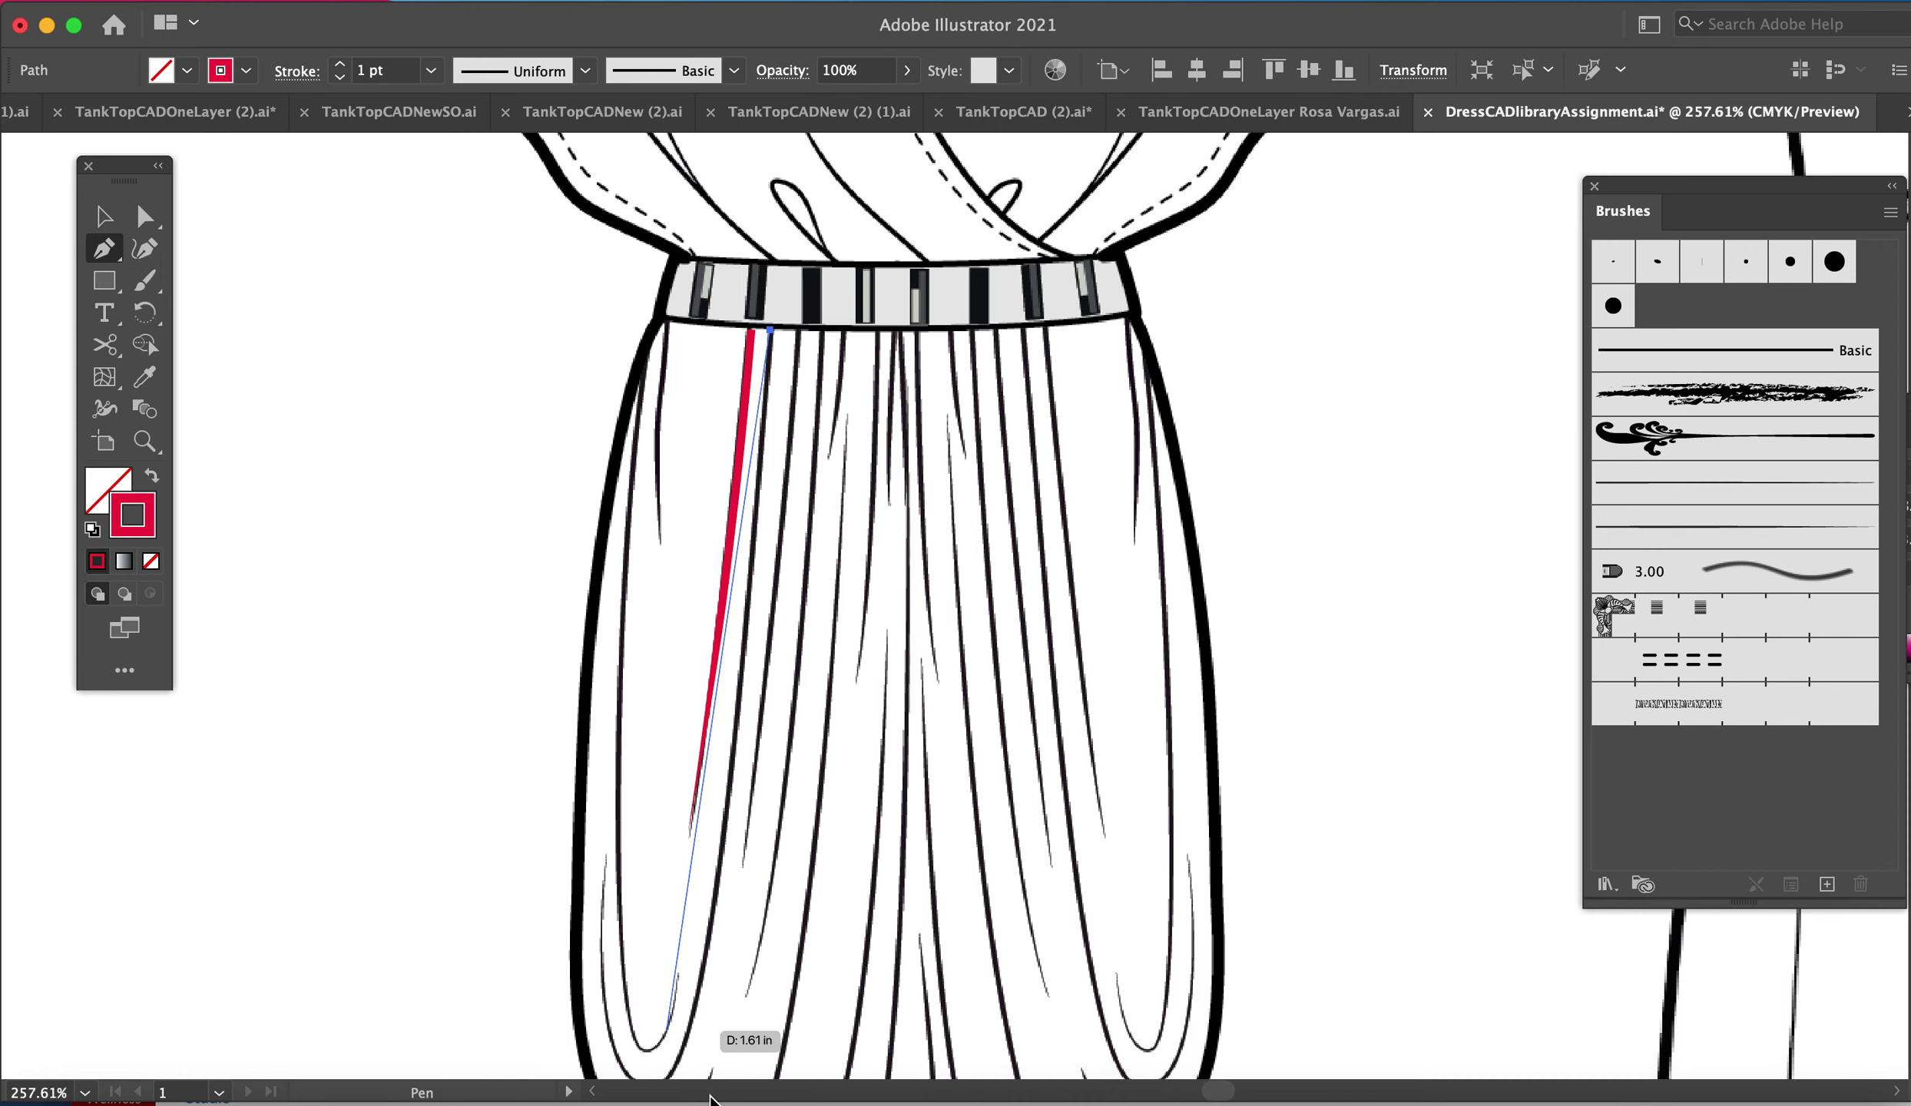
pyautogui.scroll(-5, 682, 1024)
pyautogui.moveTo(700, 867); pyautogui.dragTo(613, 860)
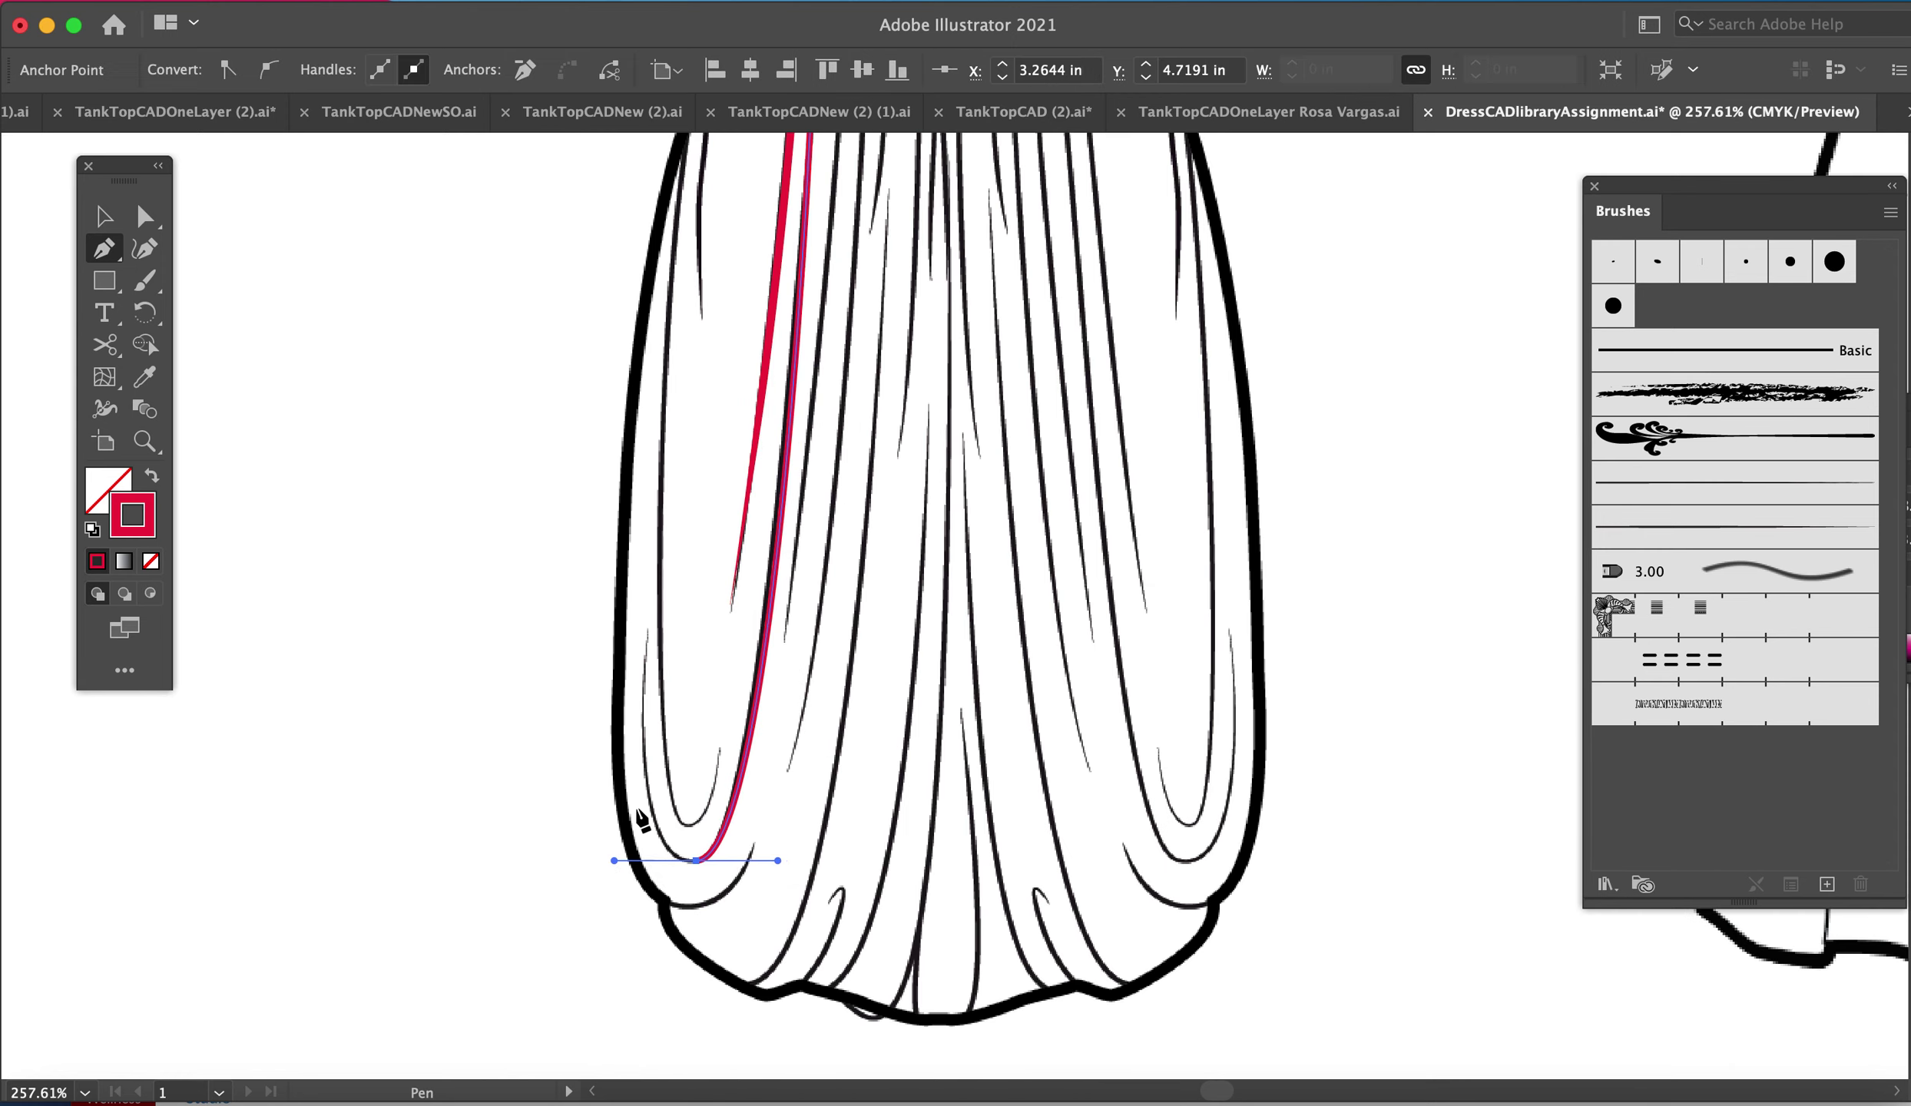
pyautogui.click(649, 630)
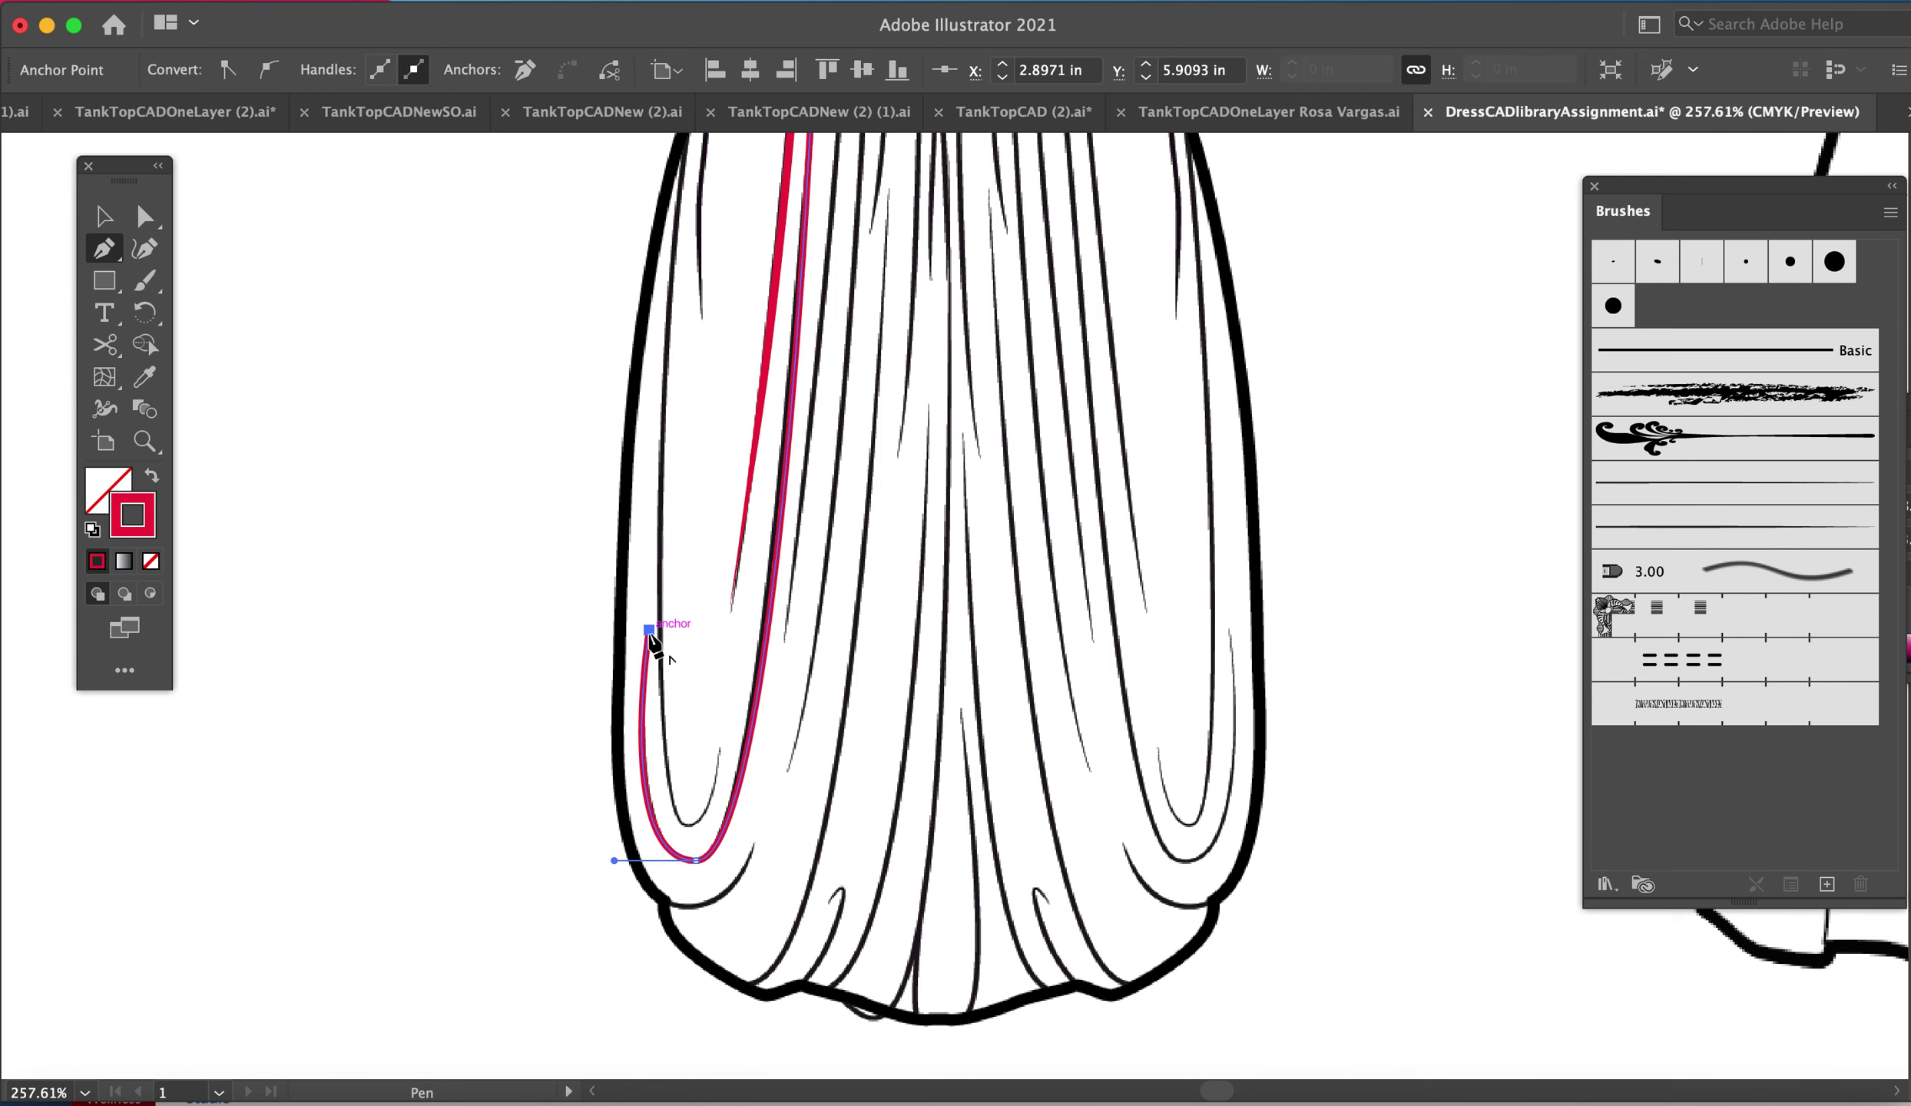
pyautogui.moveTo(749, 642); pyautogui.dragTo(668, 854)
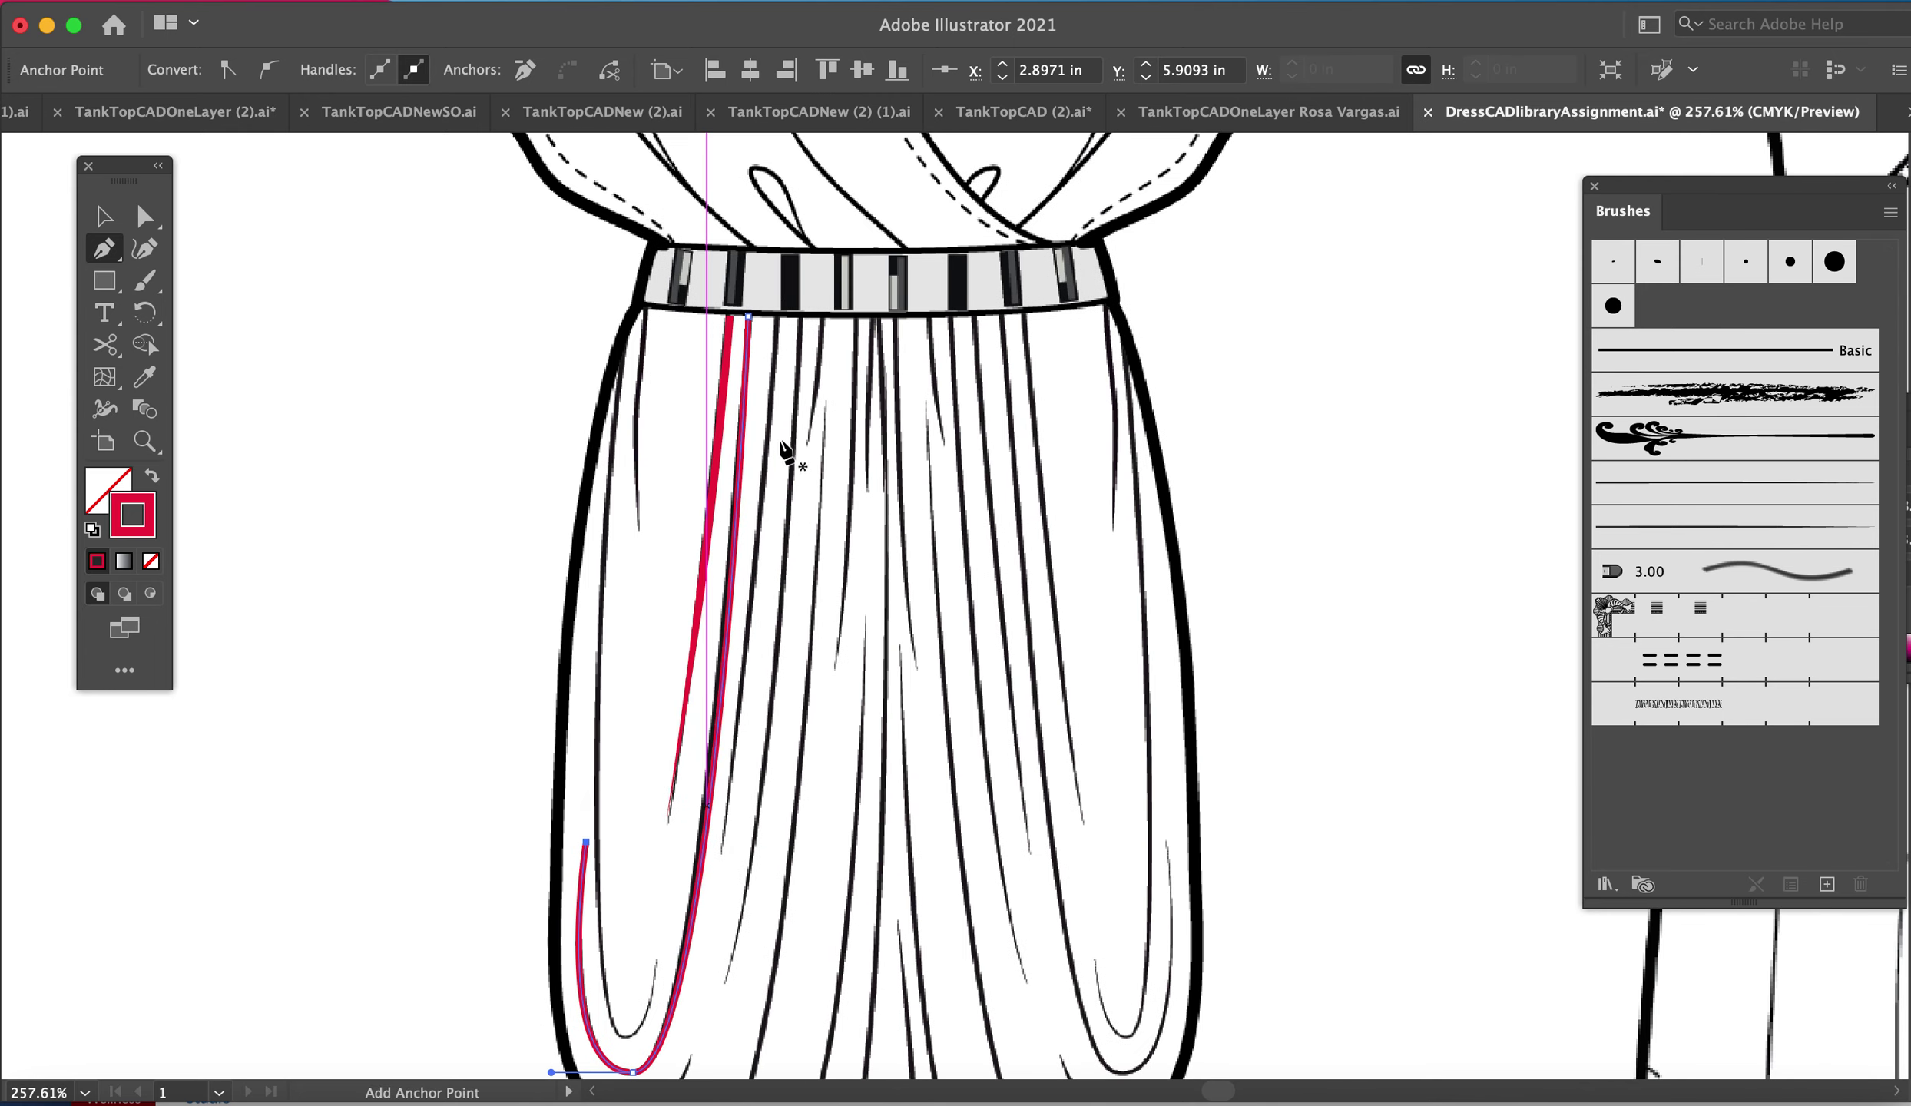
pyautogui.moveTo(784, 316); pyautogui.dragTo(780, 321)
# - Draw third and fourth drape lines down from the waistband, then start a short curved fold
pyautogui.click(776, 317)
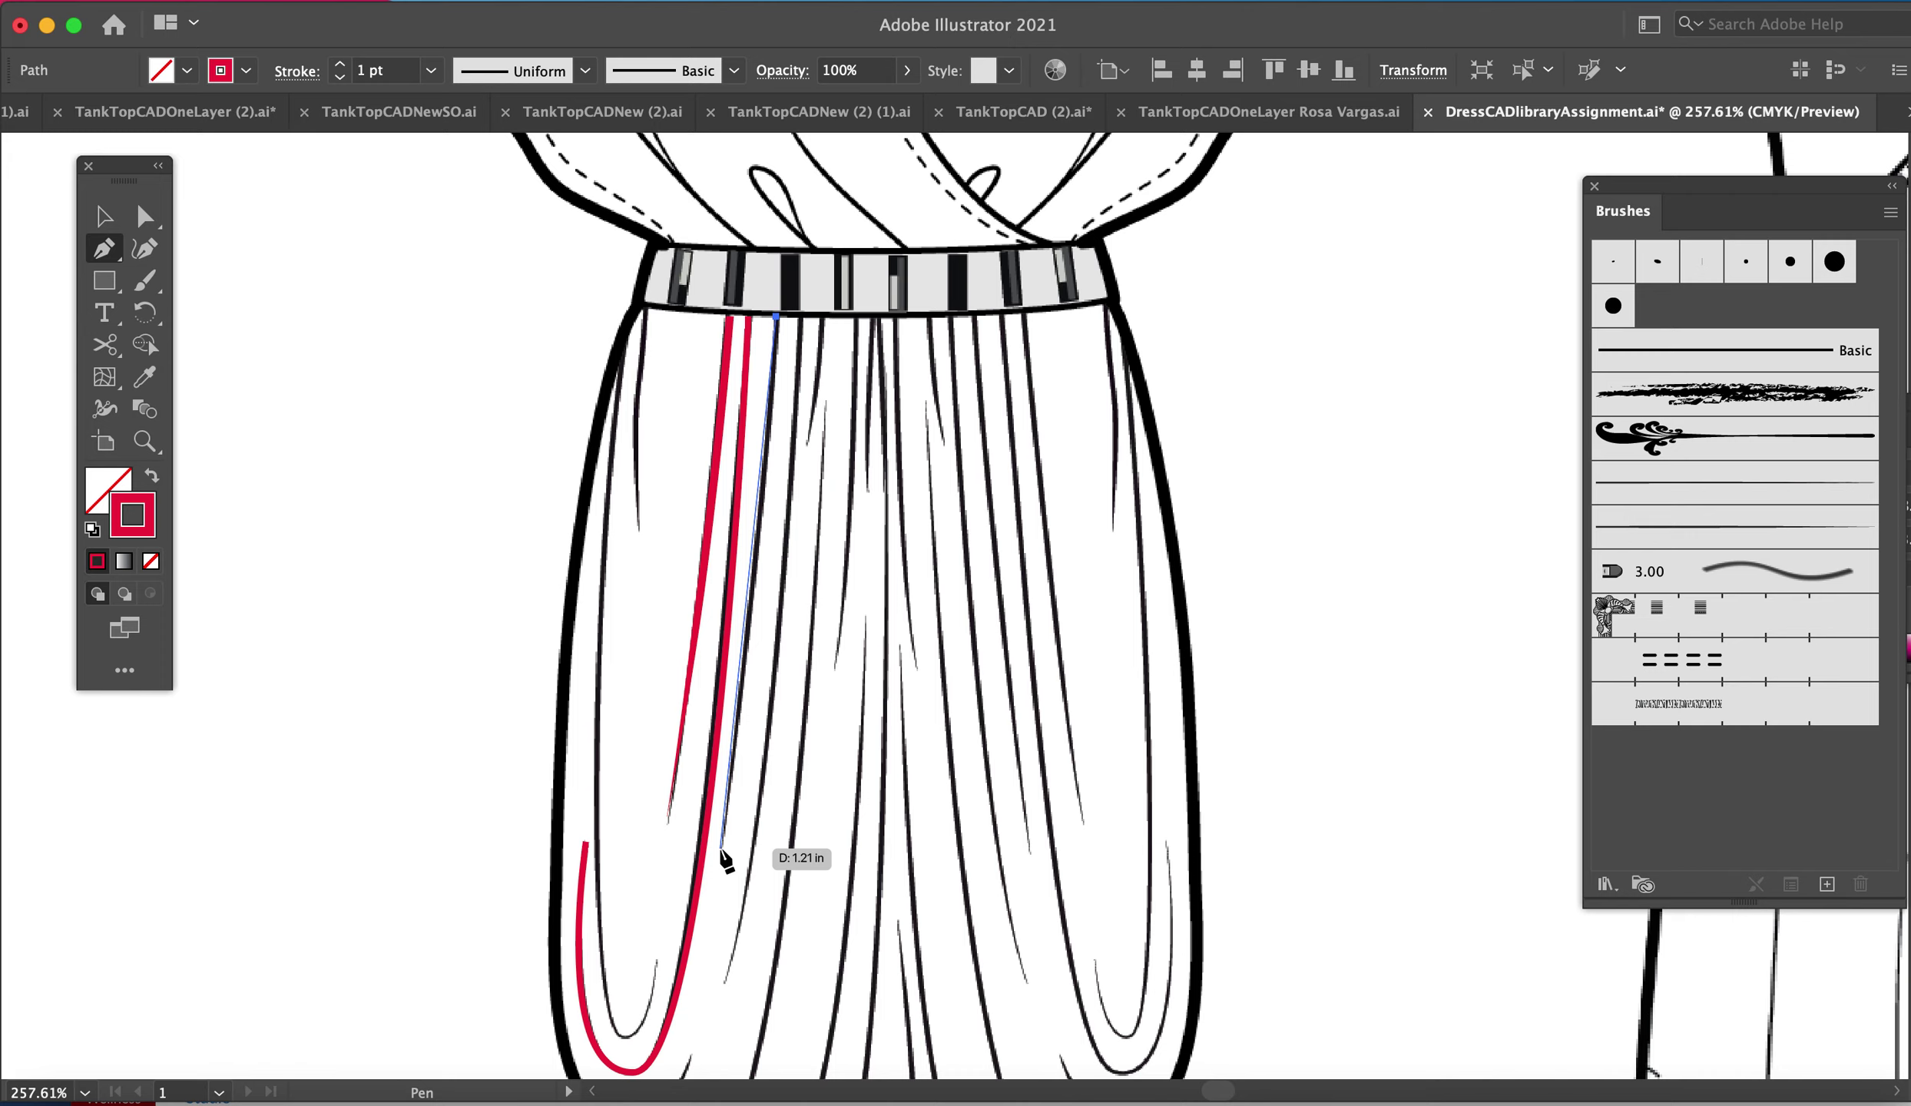
pyautogui.moveTo(720, 849); pyautogui.dragTo(691, 1026)
pyautogui.press('Escape')
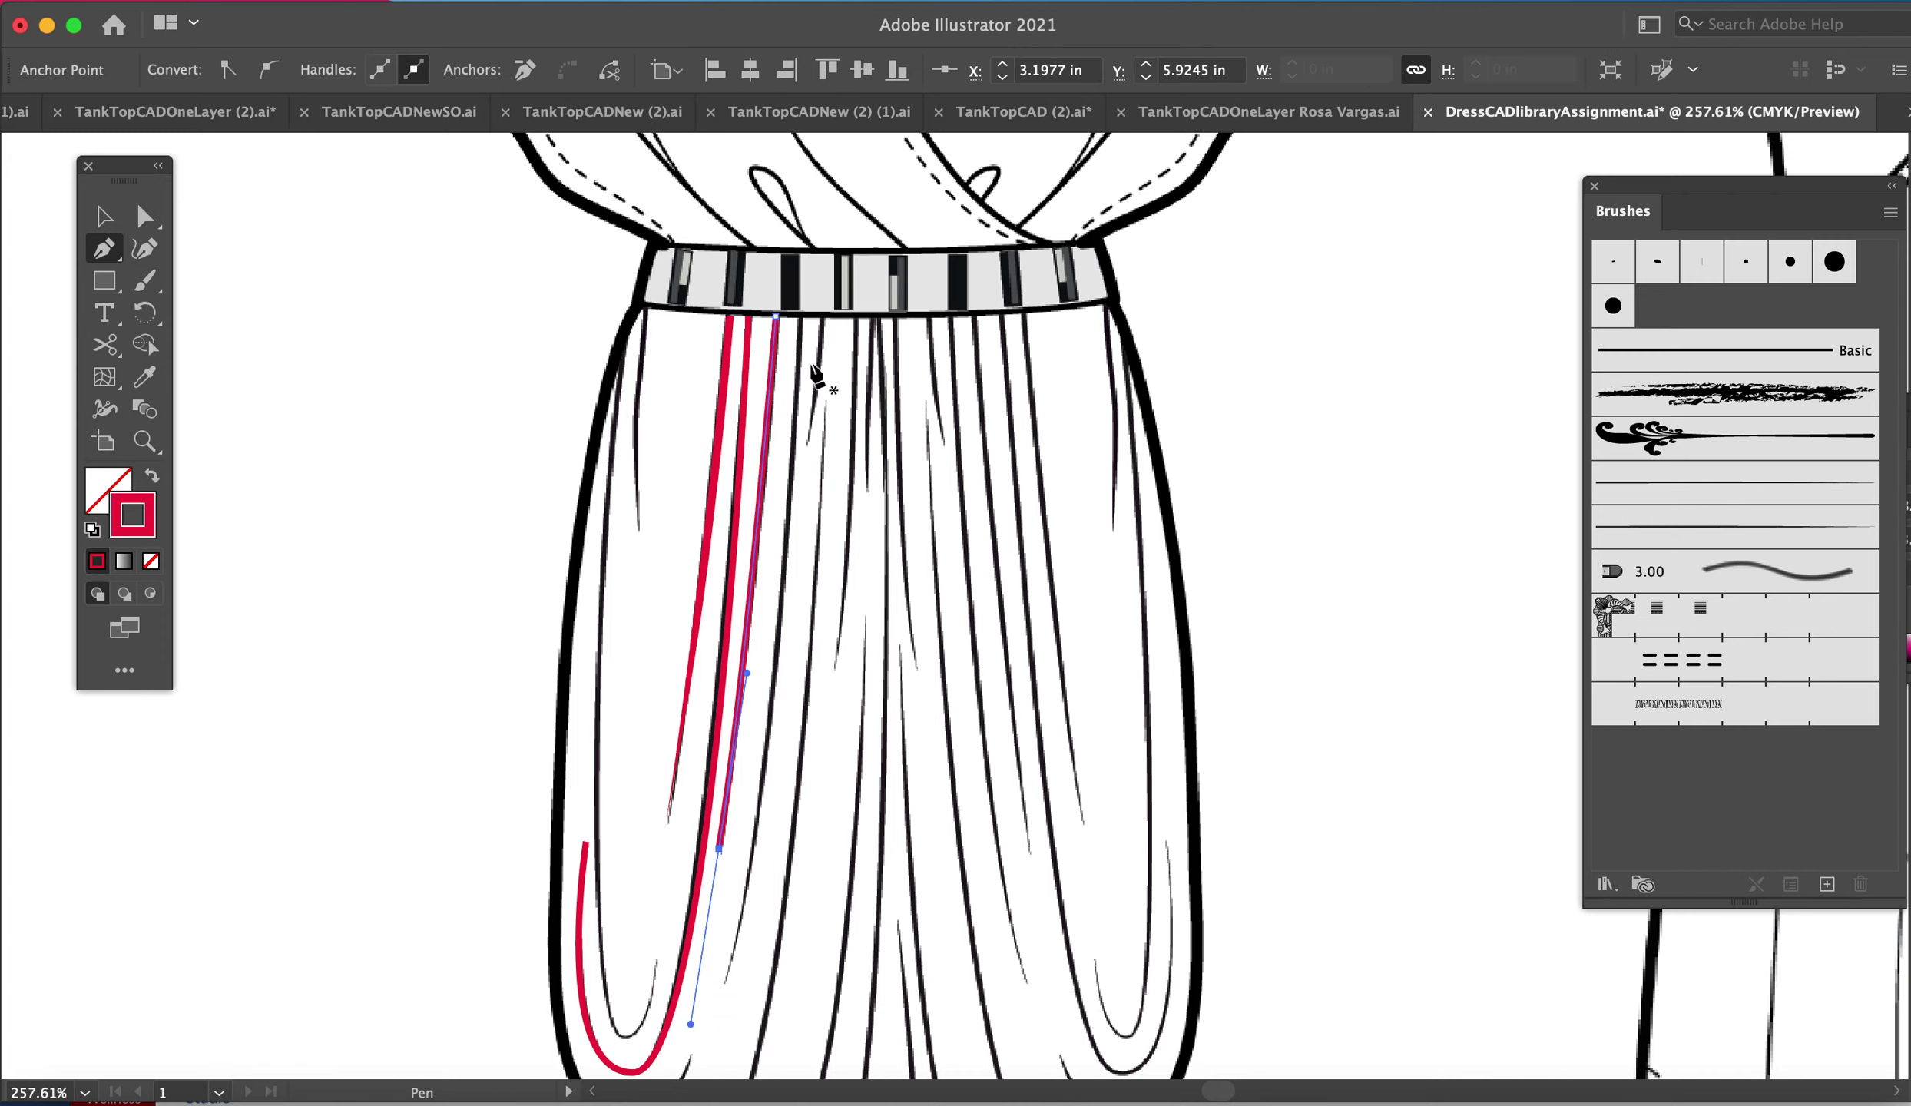
pyautogui.click(799, 315)
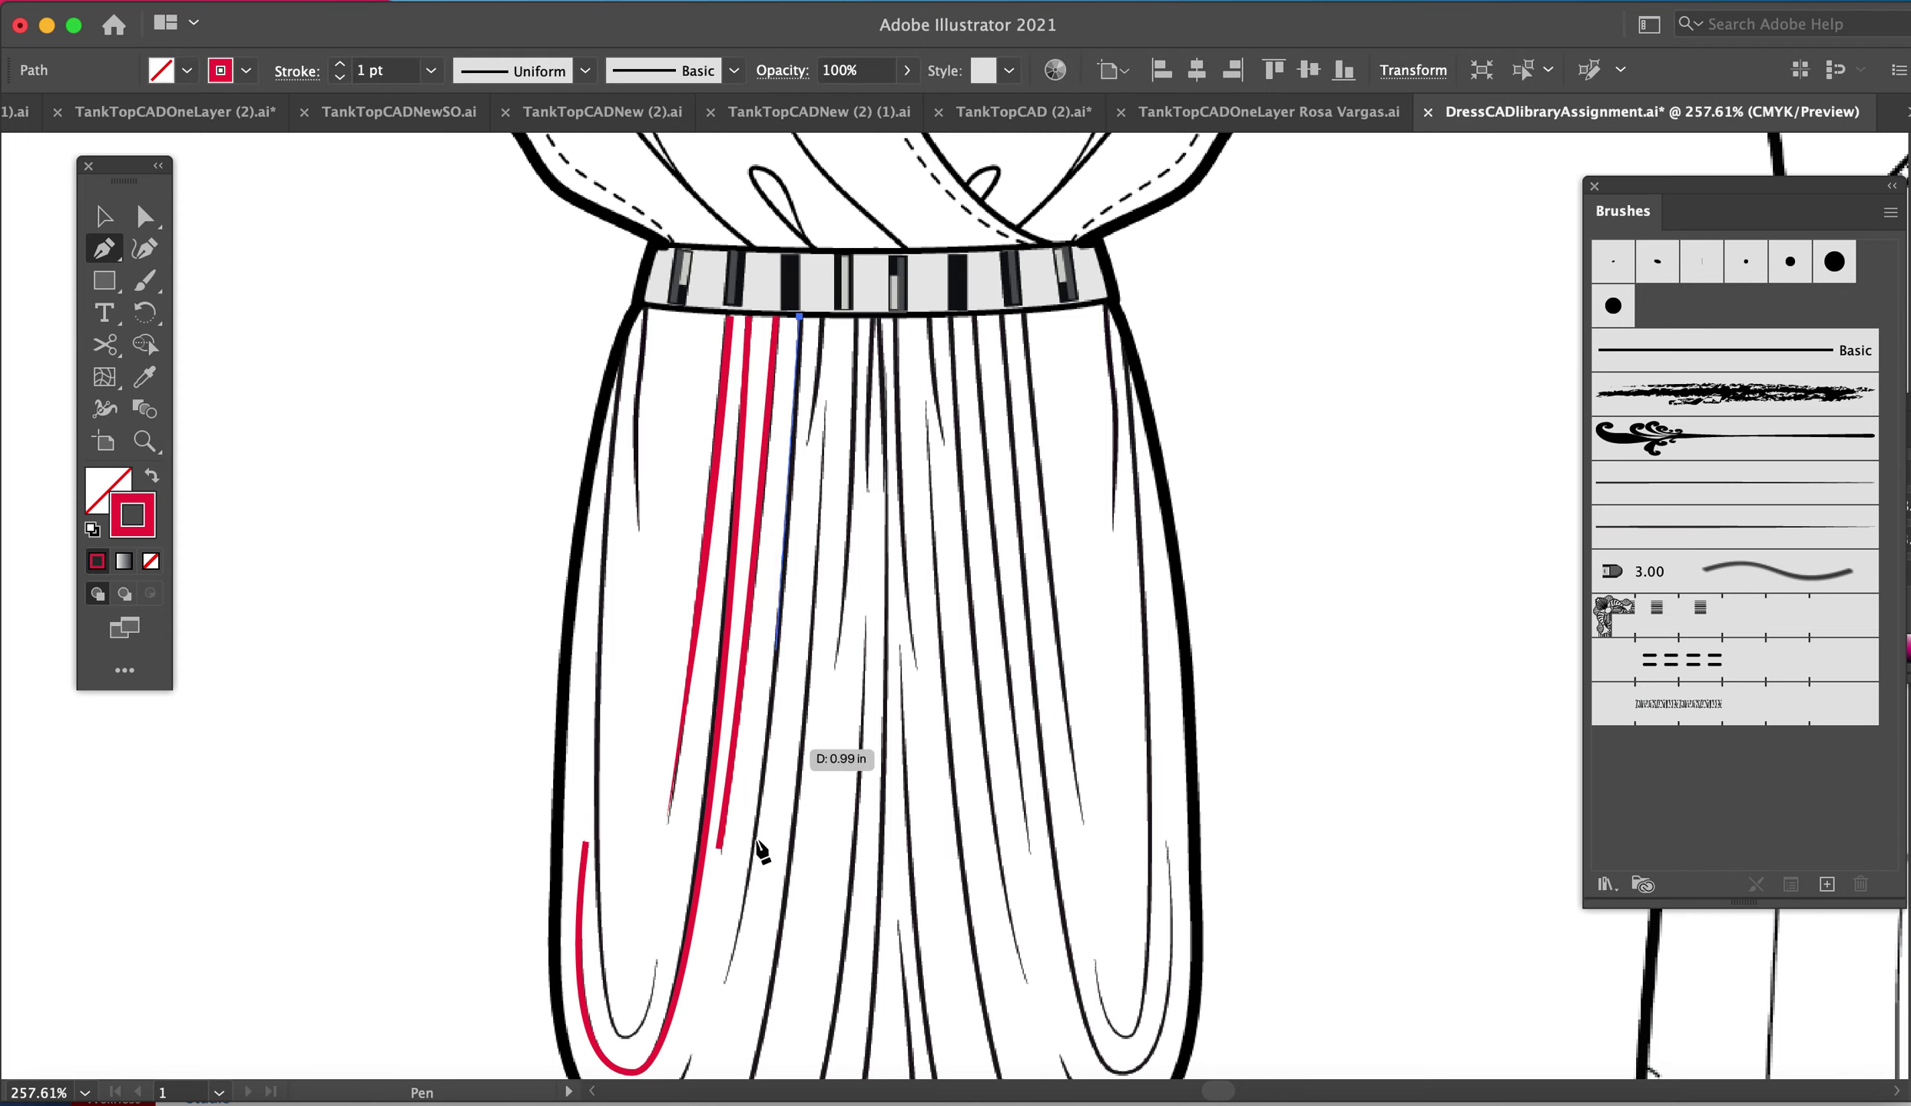
pyautogui.moveTo(725, 991); pyautogui.dragTo(678, 1075)
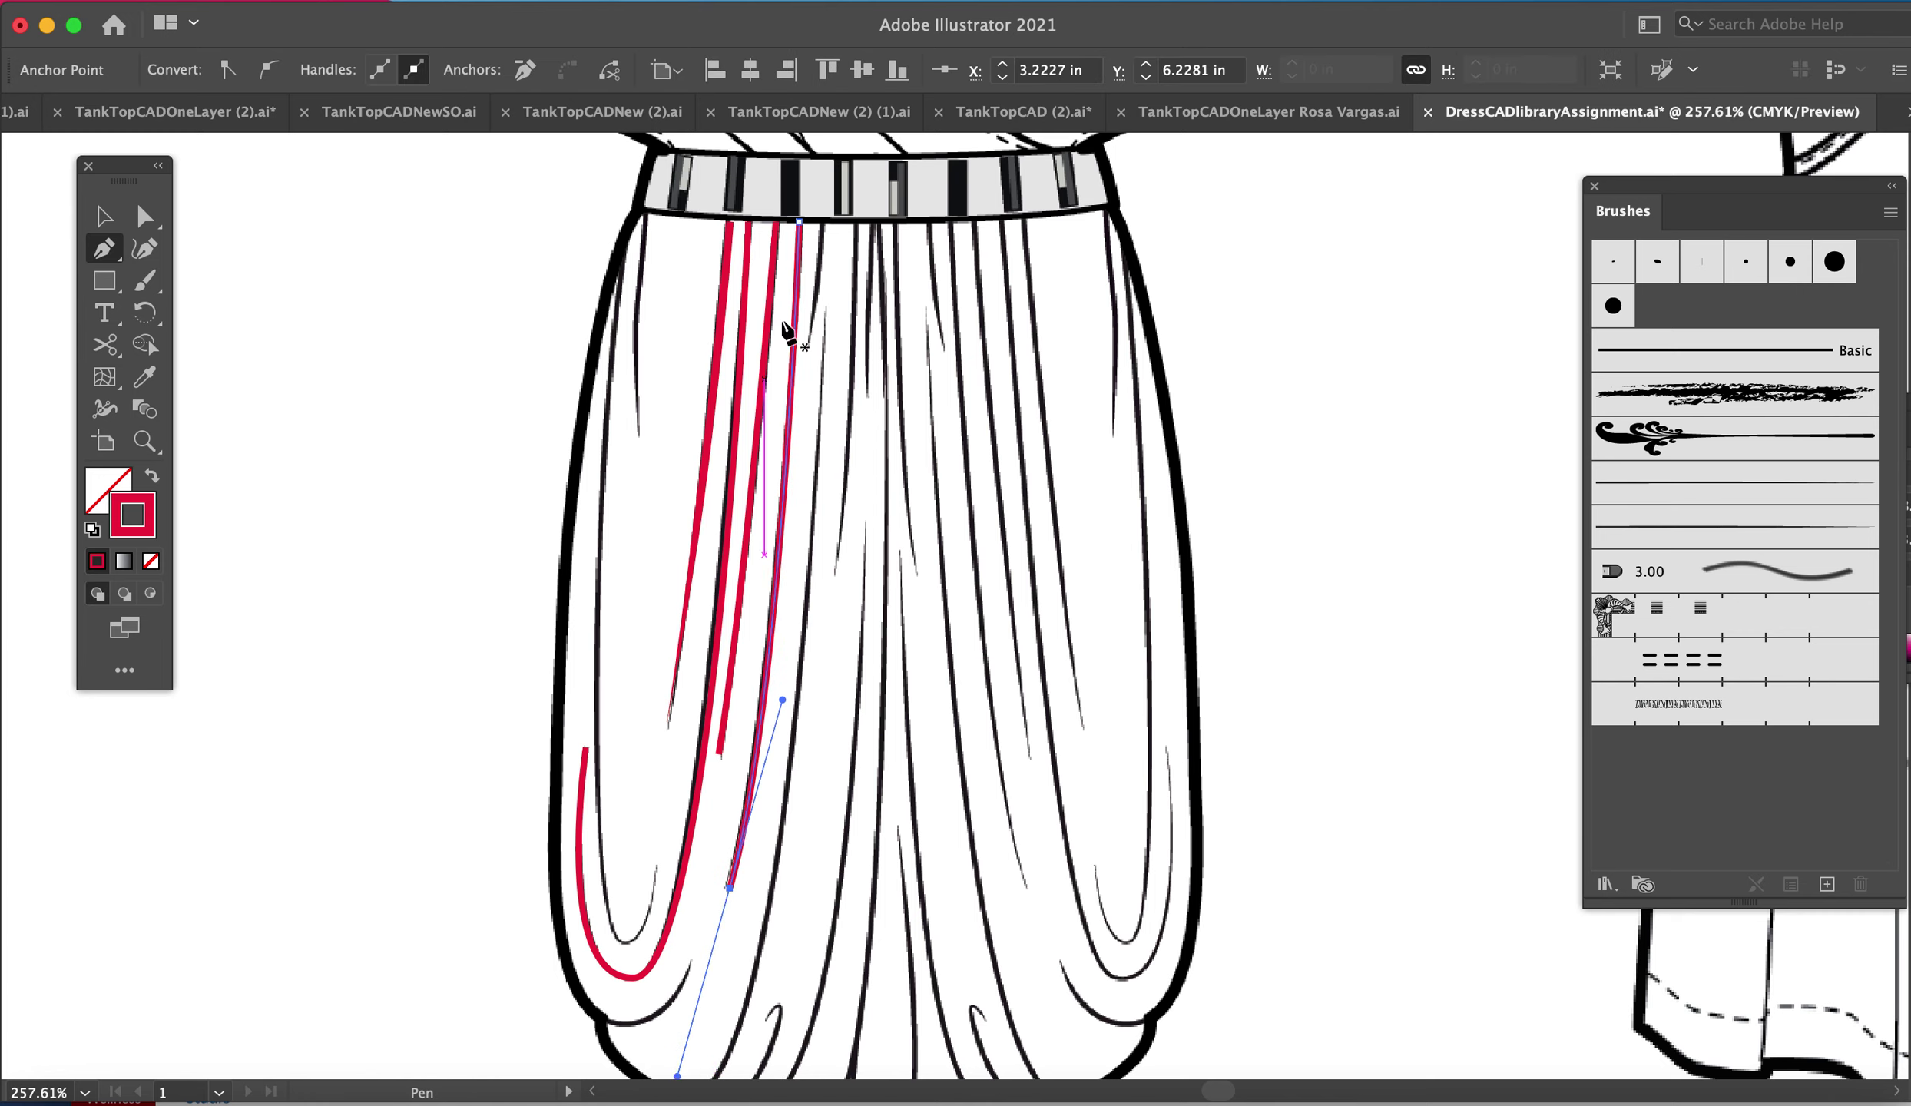
pyautogui.click(822, 223)
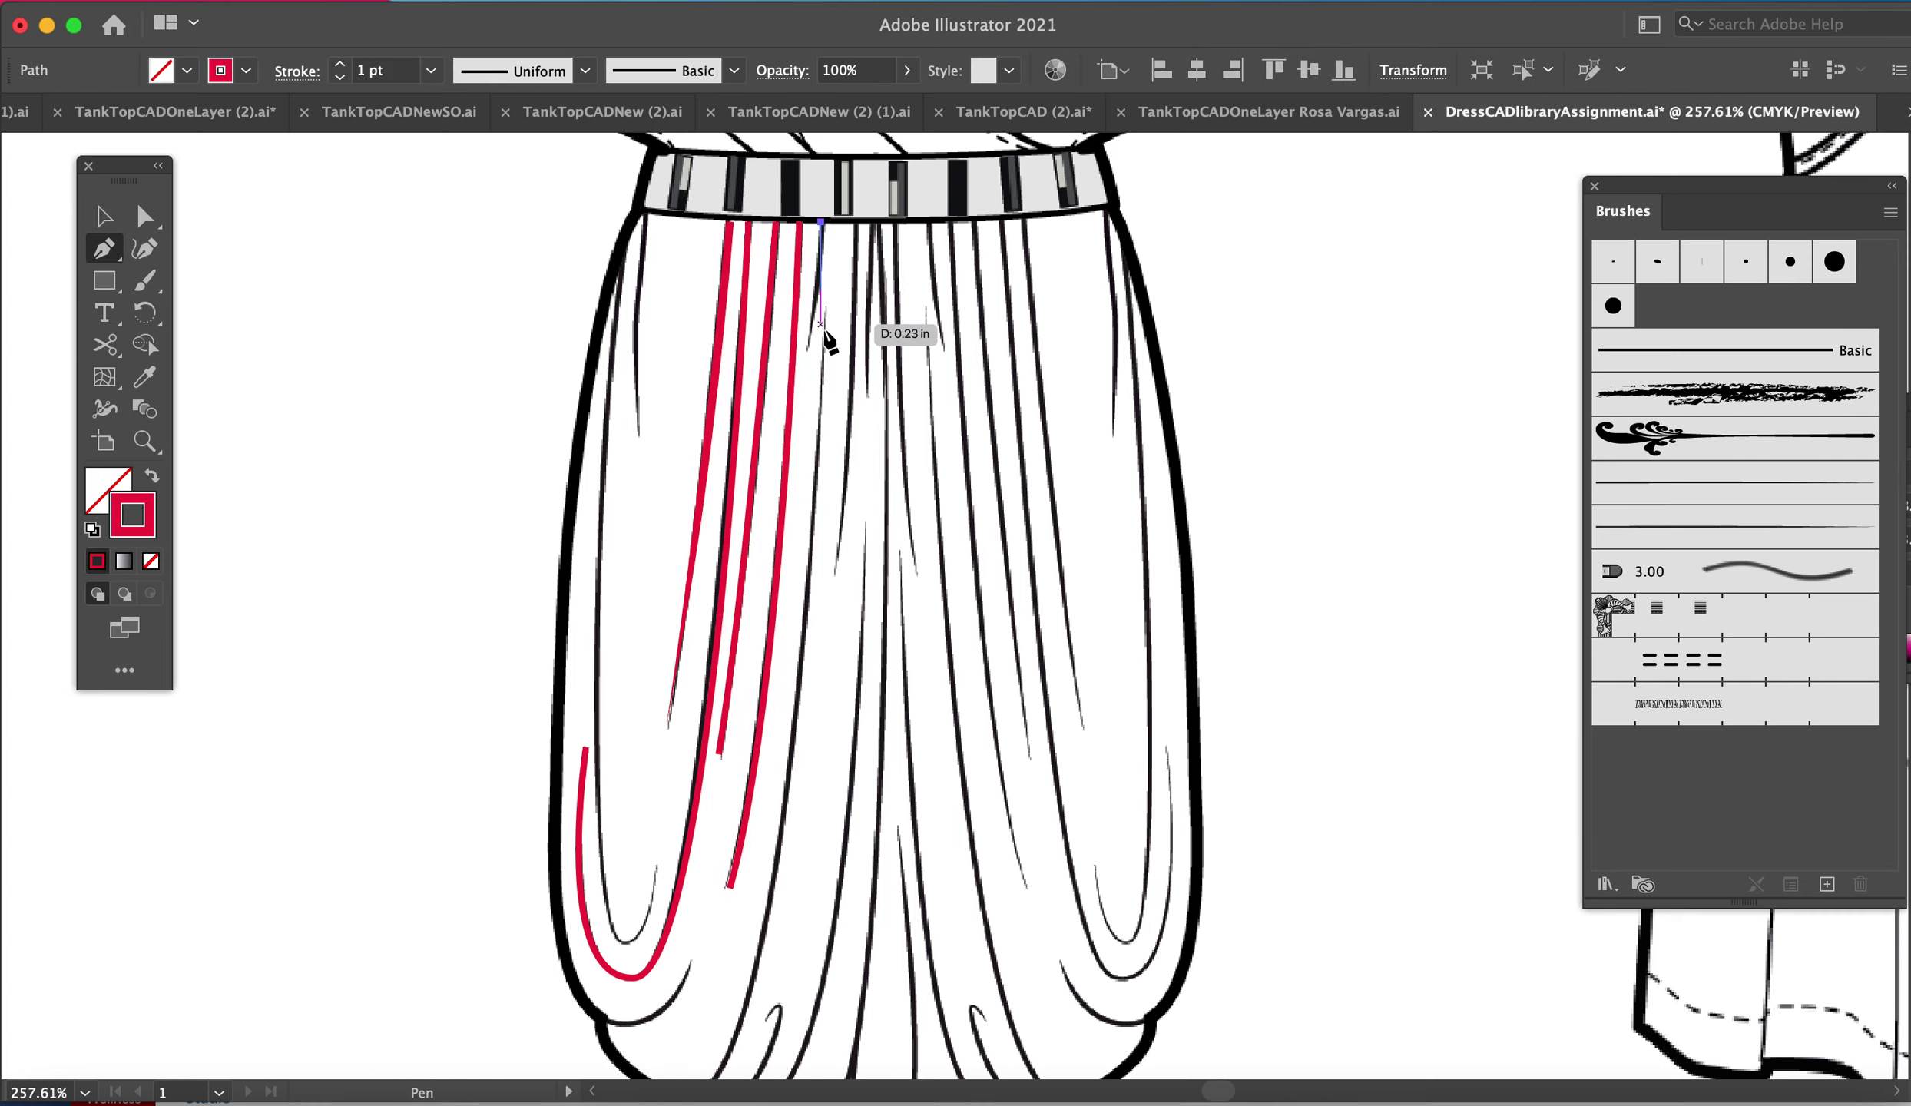
pyautogui.click(798, 347)
pyautogui.moveTo(799, 353); pyautogui.dragTo(778, 362)
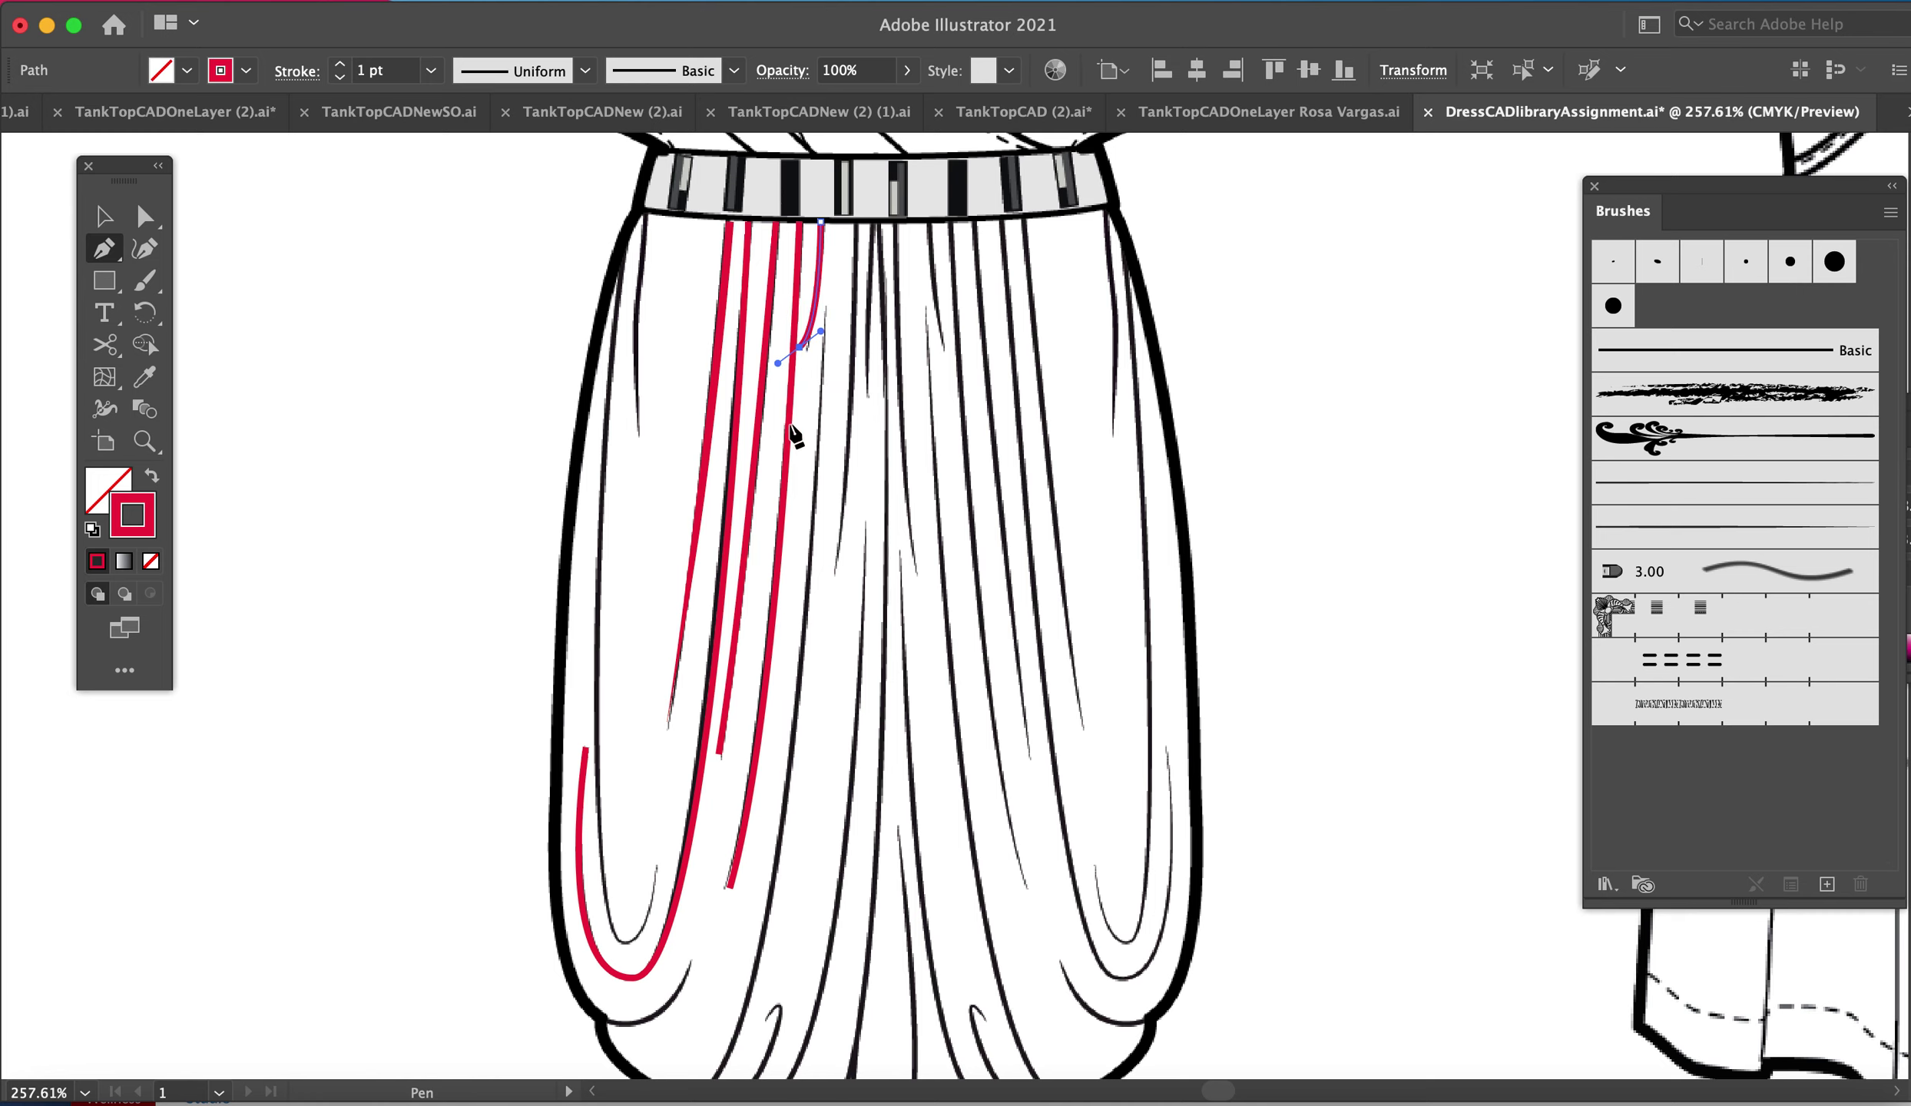
# - Drag the short fold's anchors and handle so it curves gently along the drawn skirt crease
pyautogui.keyDown('super'); pyautogui.click(812, 344); pyautogui.keyUp('super')
pyautogui.moveTo(815, 351); pyautogui.dragTo(1236, 896)
pyautogui.moveTo(1097, 749)
pyautogui.mouseDown()
pyautogui.moveTo(1117, 751)
pyautogui.moveTo(1076, 764)
pyautogui.mouseUp()
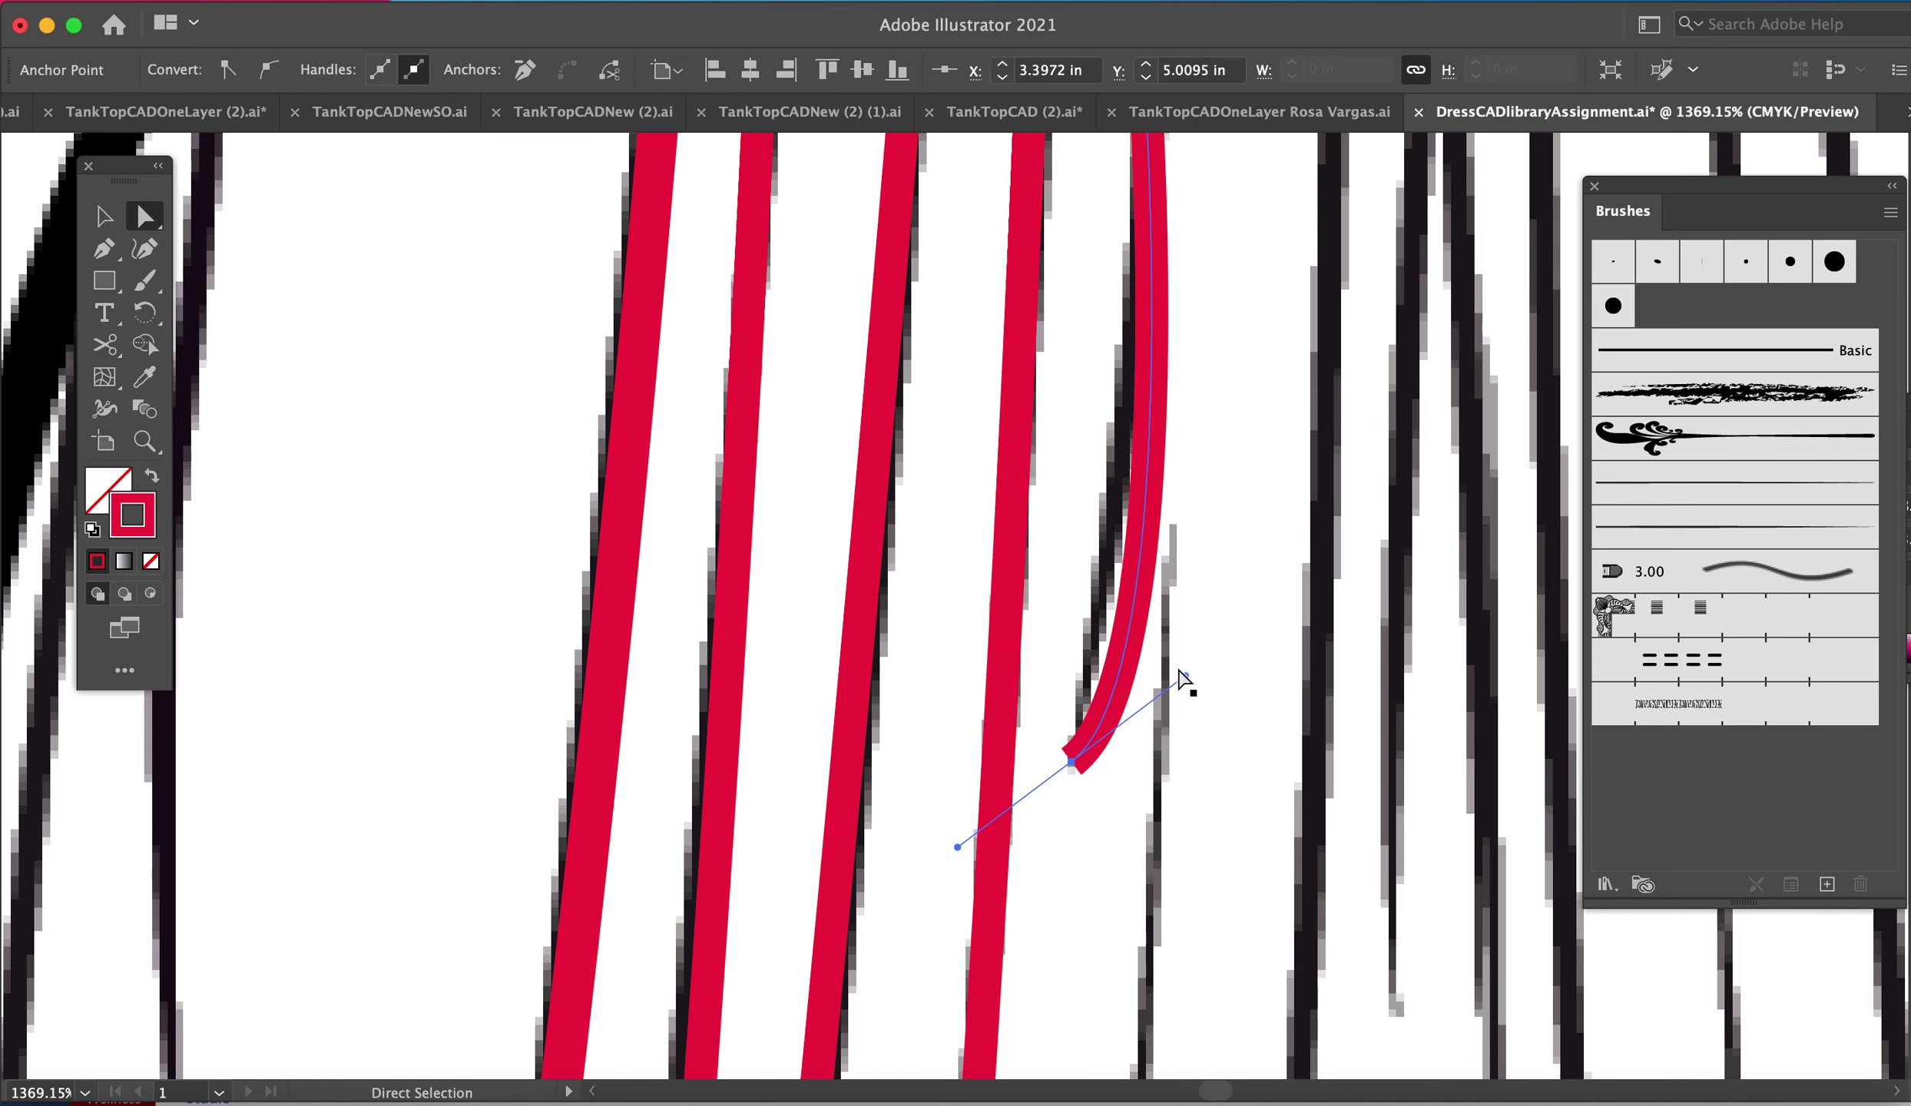
pyautogui.moveTo(1185, 675); pyautogui.dragTo(1173, 451)
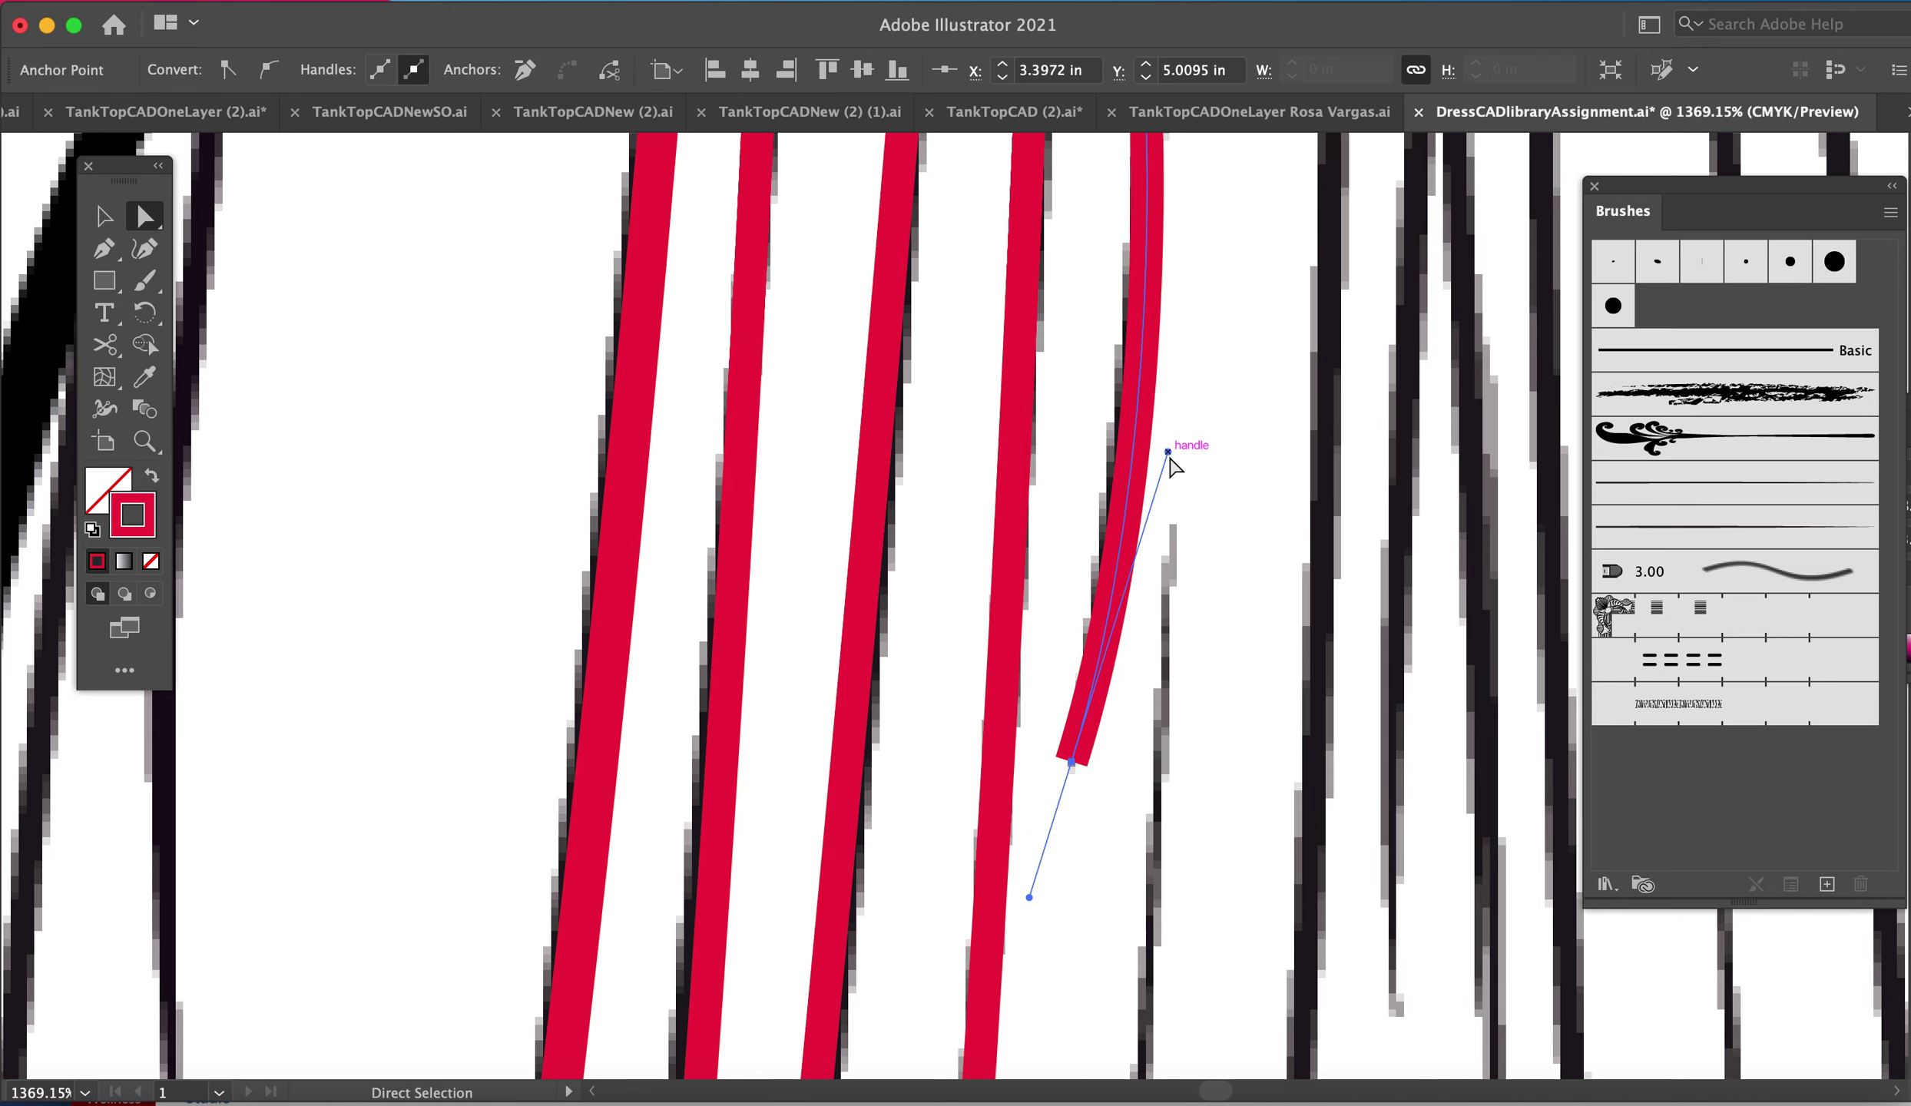
pyautogui.press('super+minus')
pyautogui.press('super+minus')
pyautogui.press('super+minus')
pyautogui.press('super+minus')
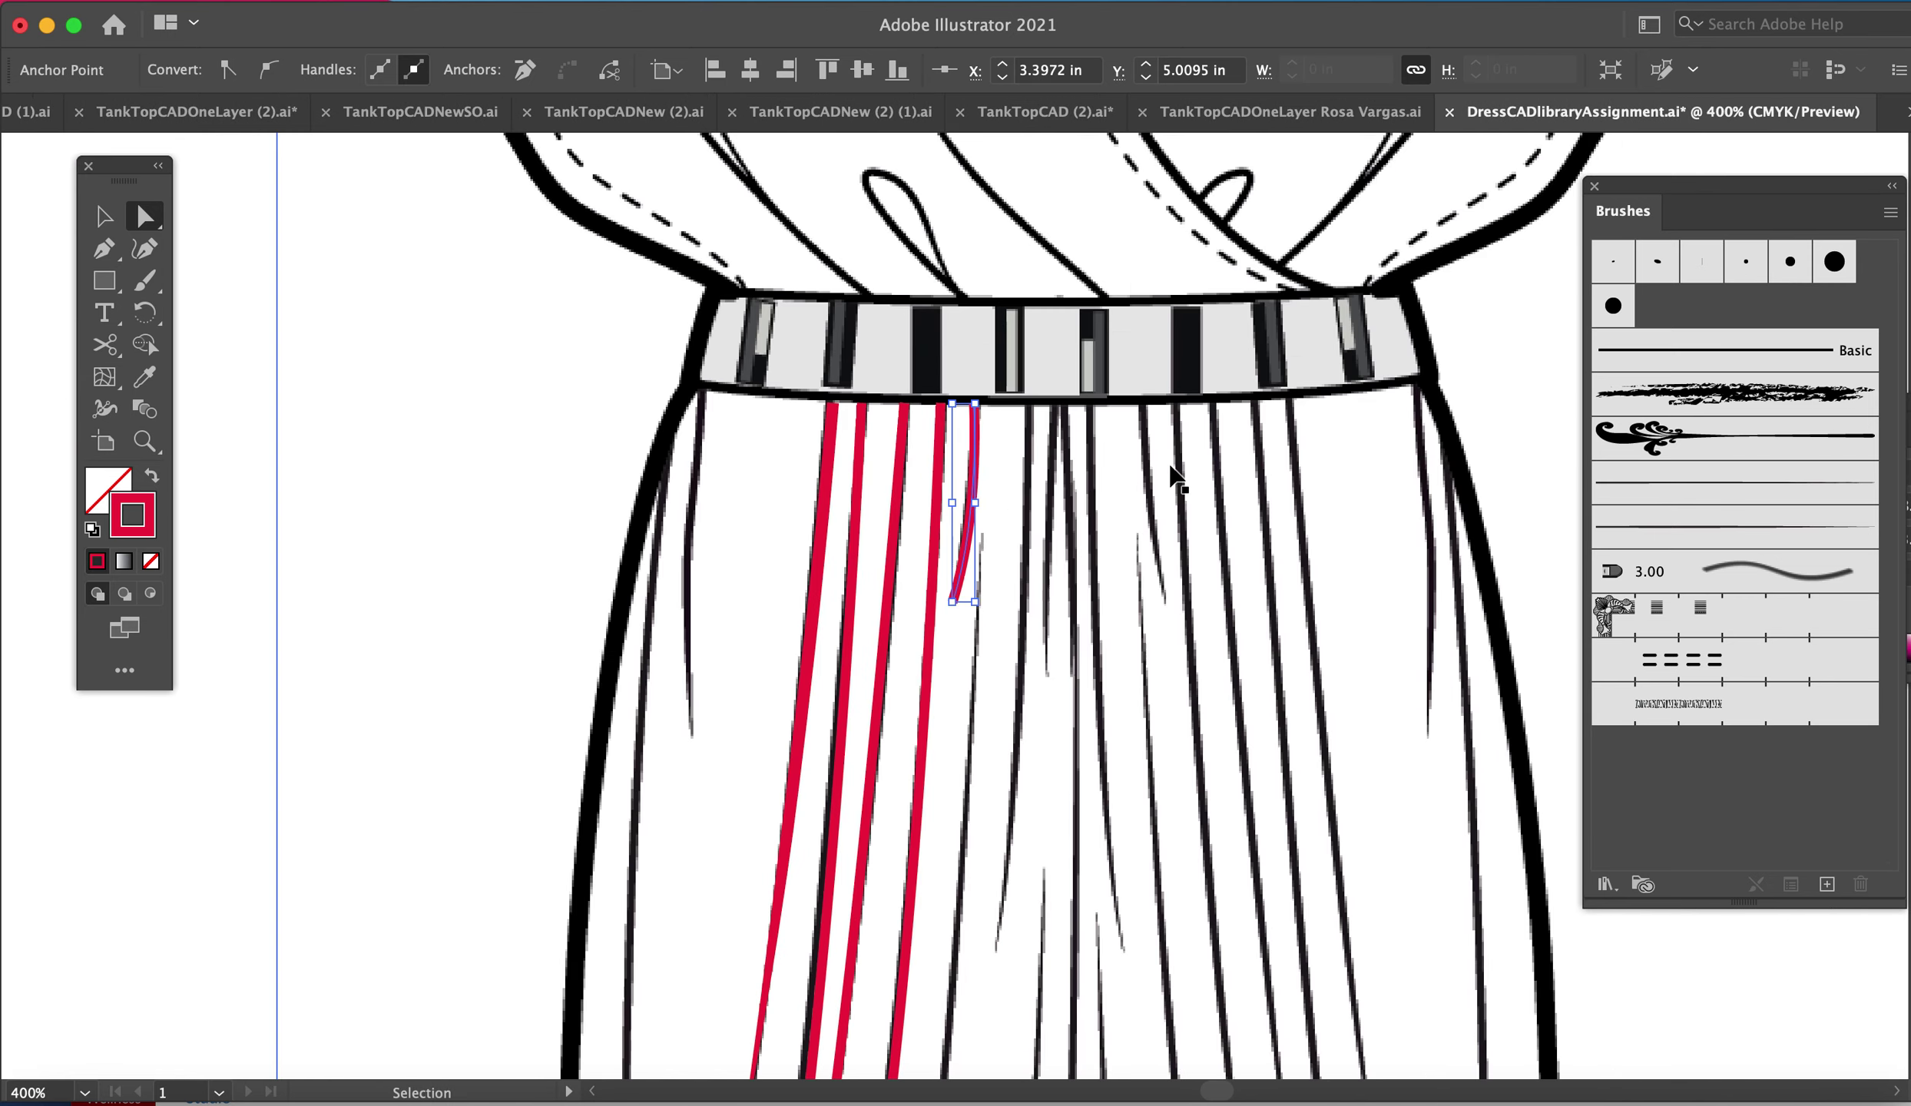
pyautogui.press('super+minus')
pyautogui.moveTo(1143, 684); pyautogui.dragTo(1127, 482)
pyautogui.scroll(-5, 1070, 419)
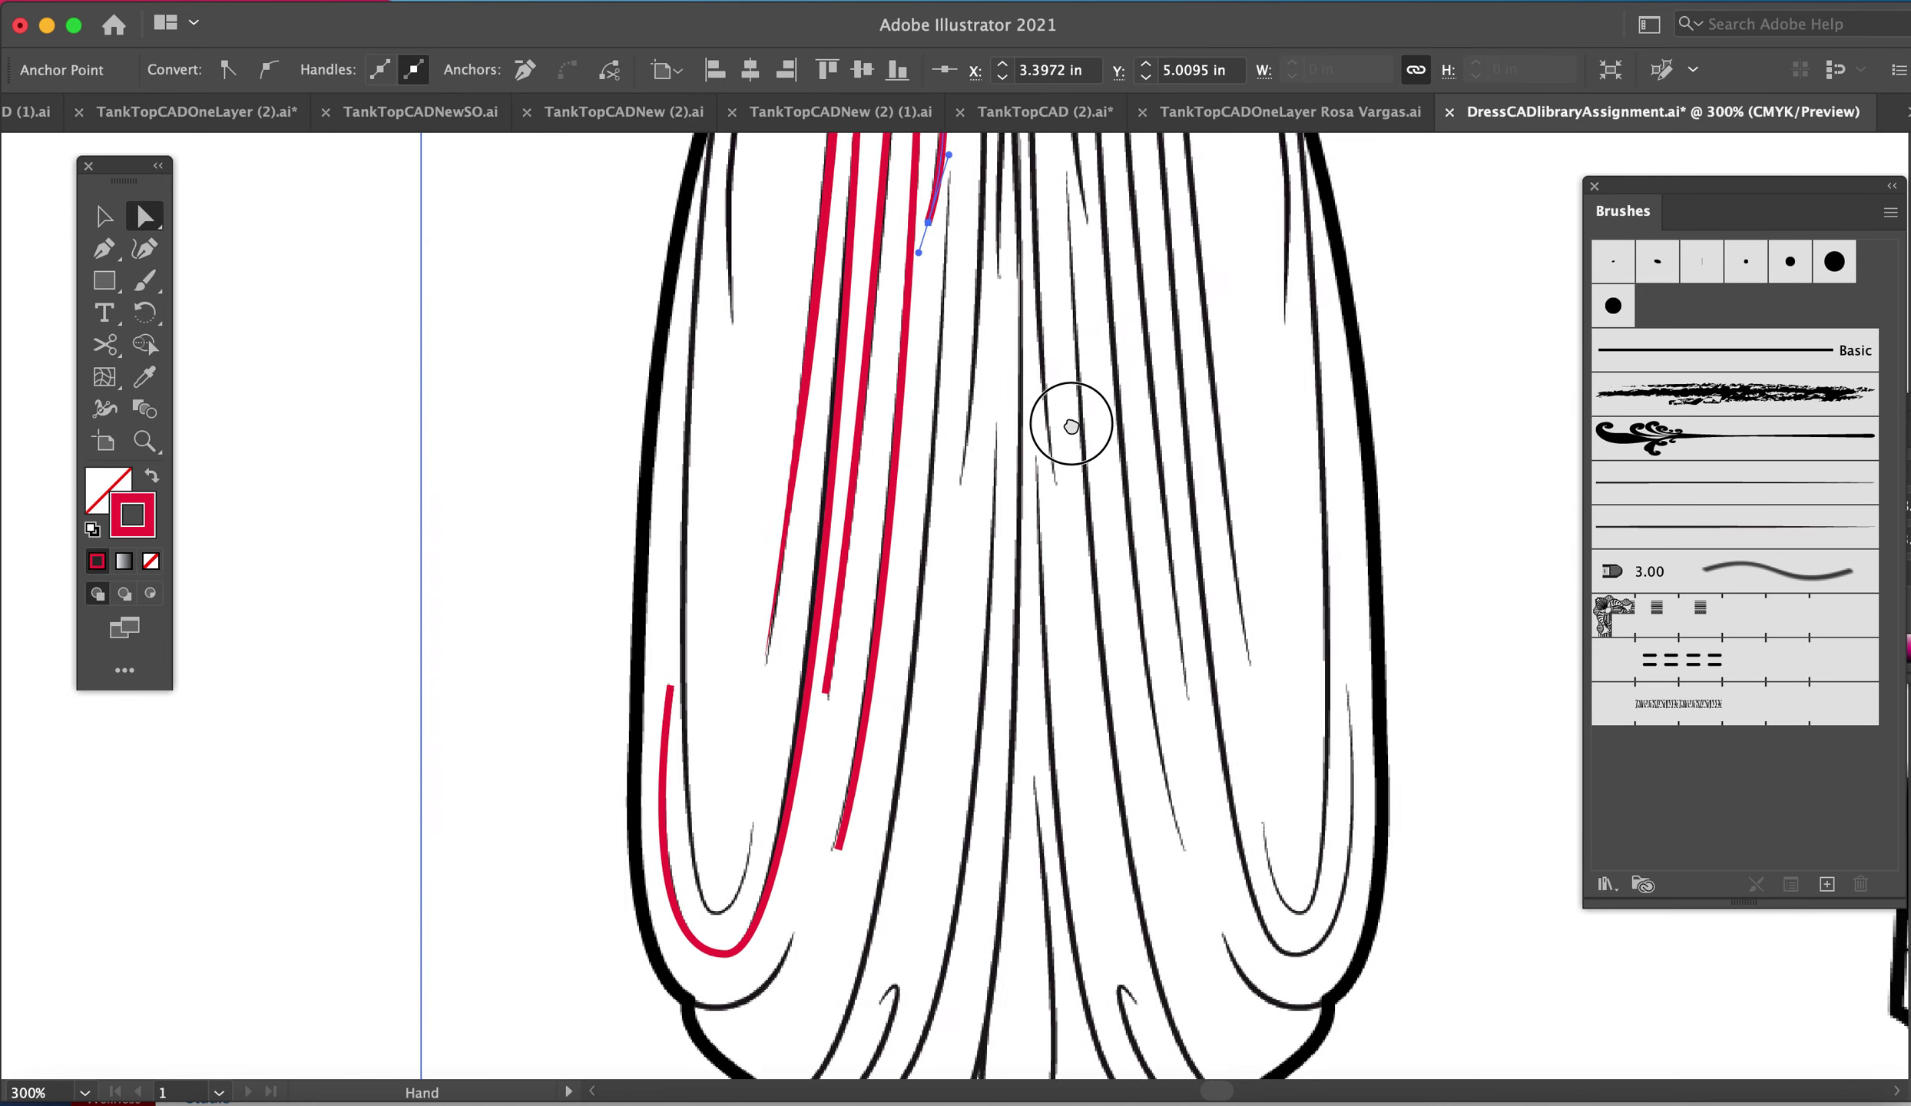
pyautogui.scroll(3, 1066, 415)
pyautogui.scroll(-2, 1006, 350)
# - Draw left-side folds from the waistband, including a hooked fold with a tight curve near the hem
pyautogui.press('p')
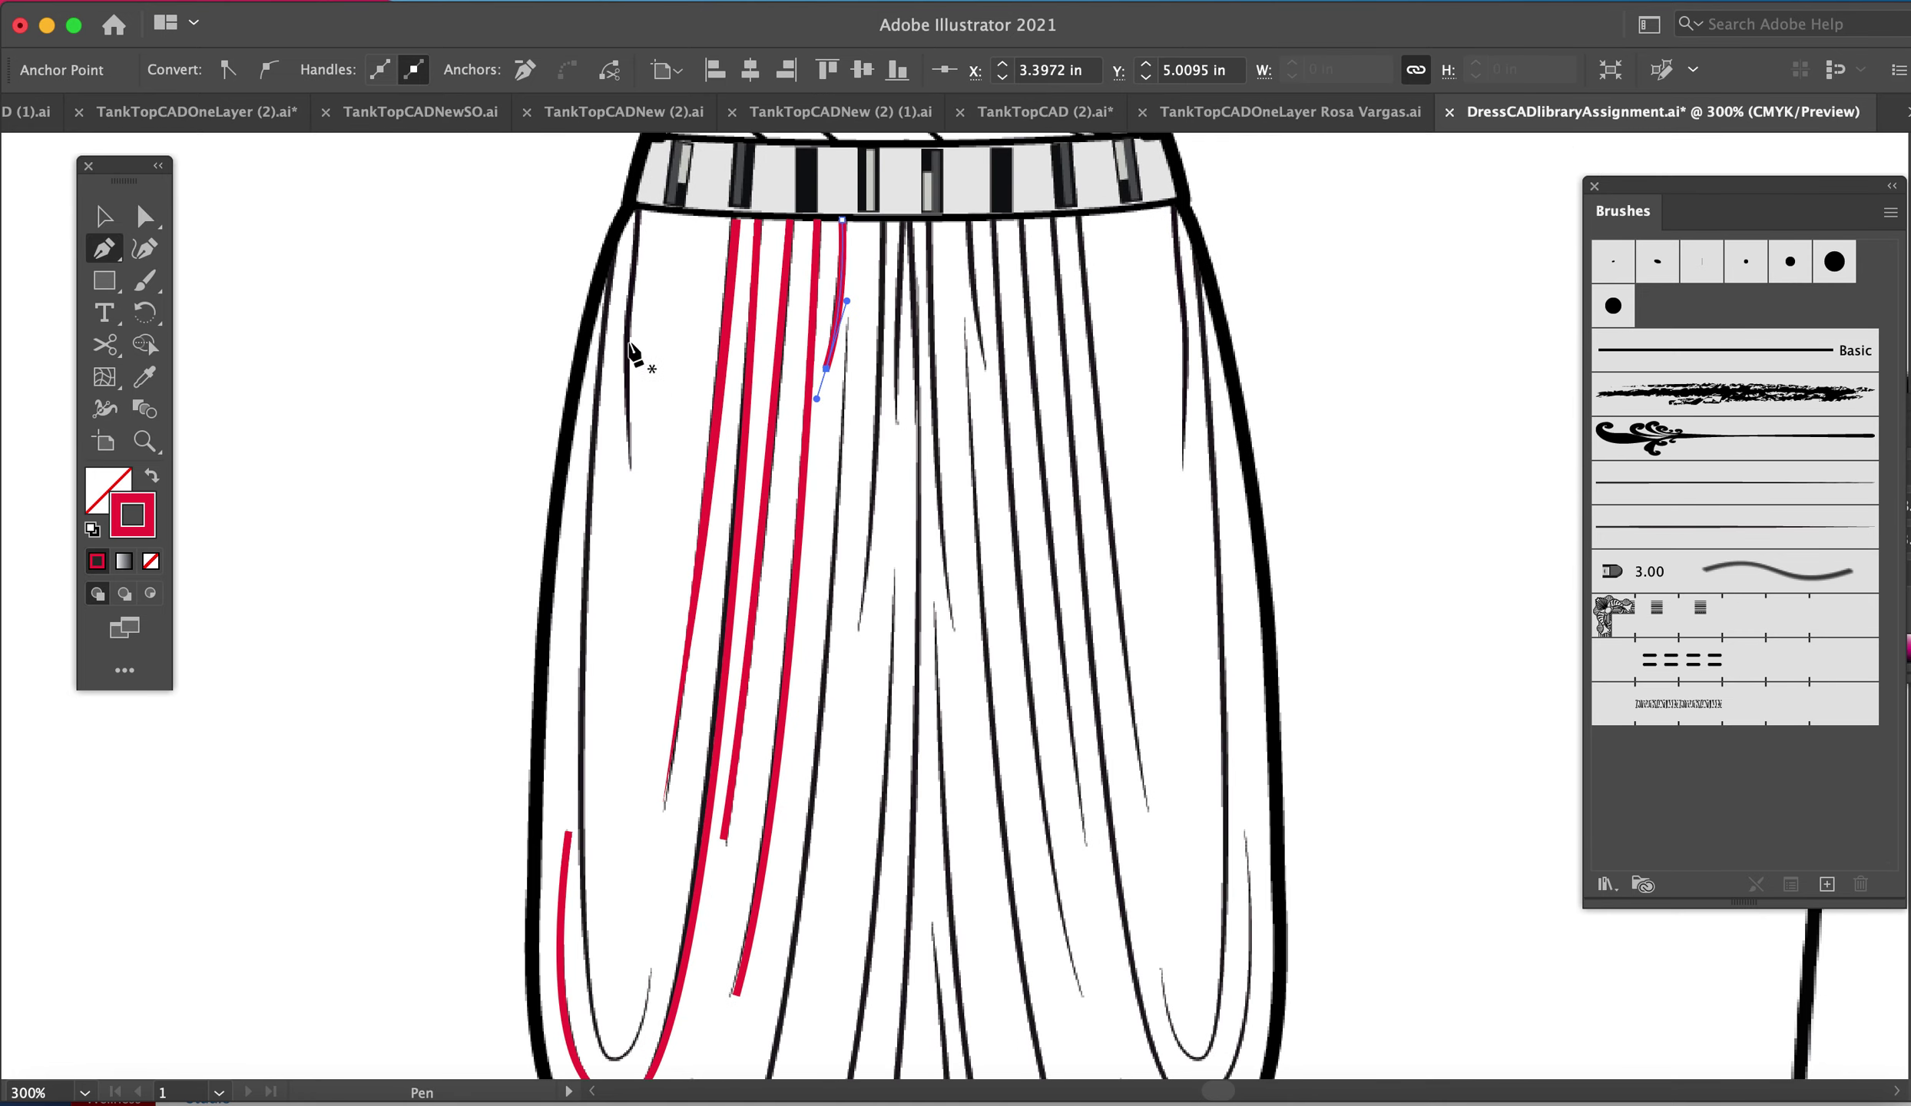
pyautogui.click(637, 209)
pyautogui.moveTo(629, 476); pyautogui.dragTo(643, 593)
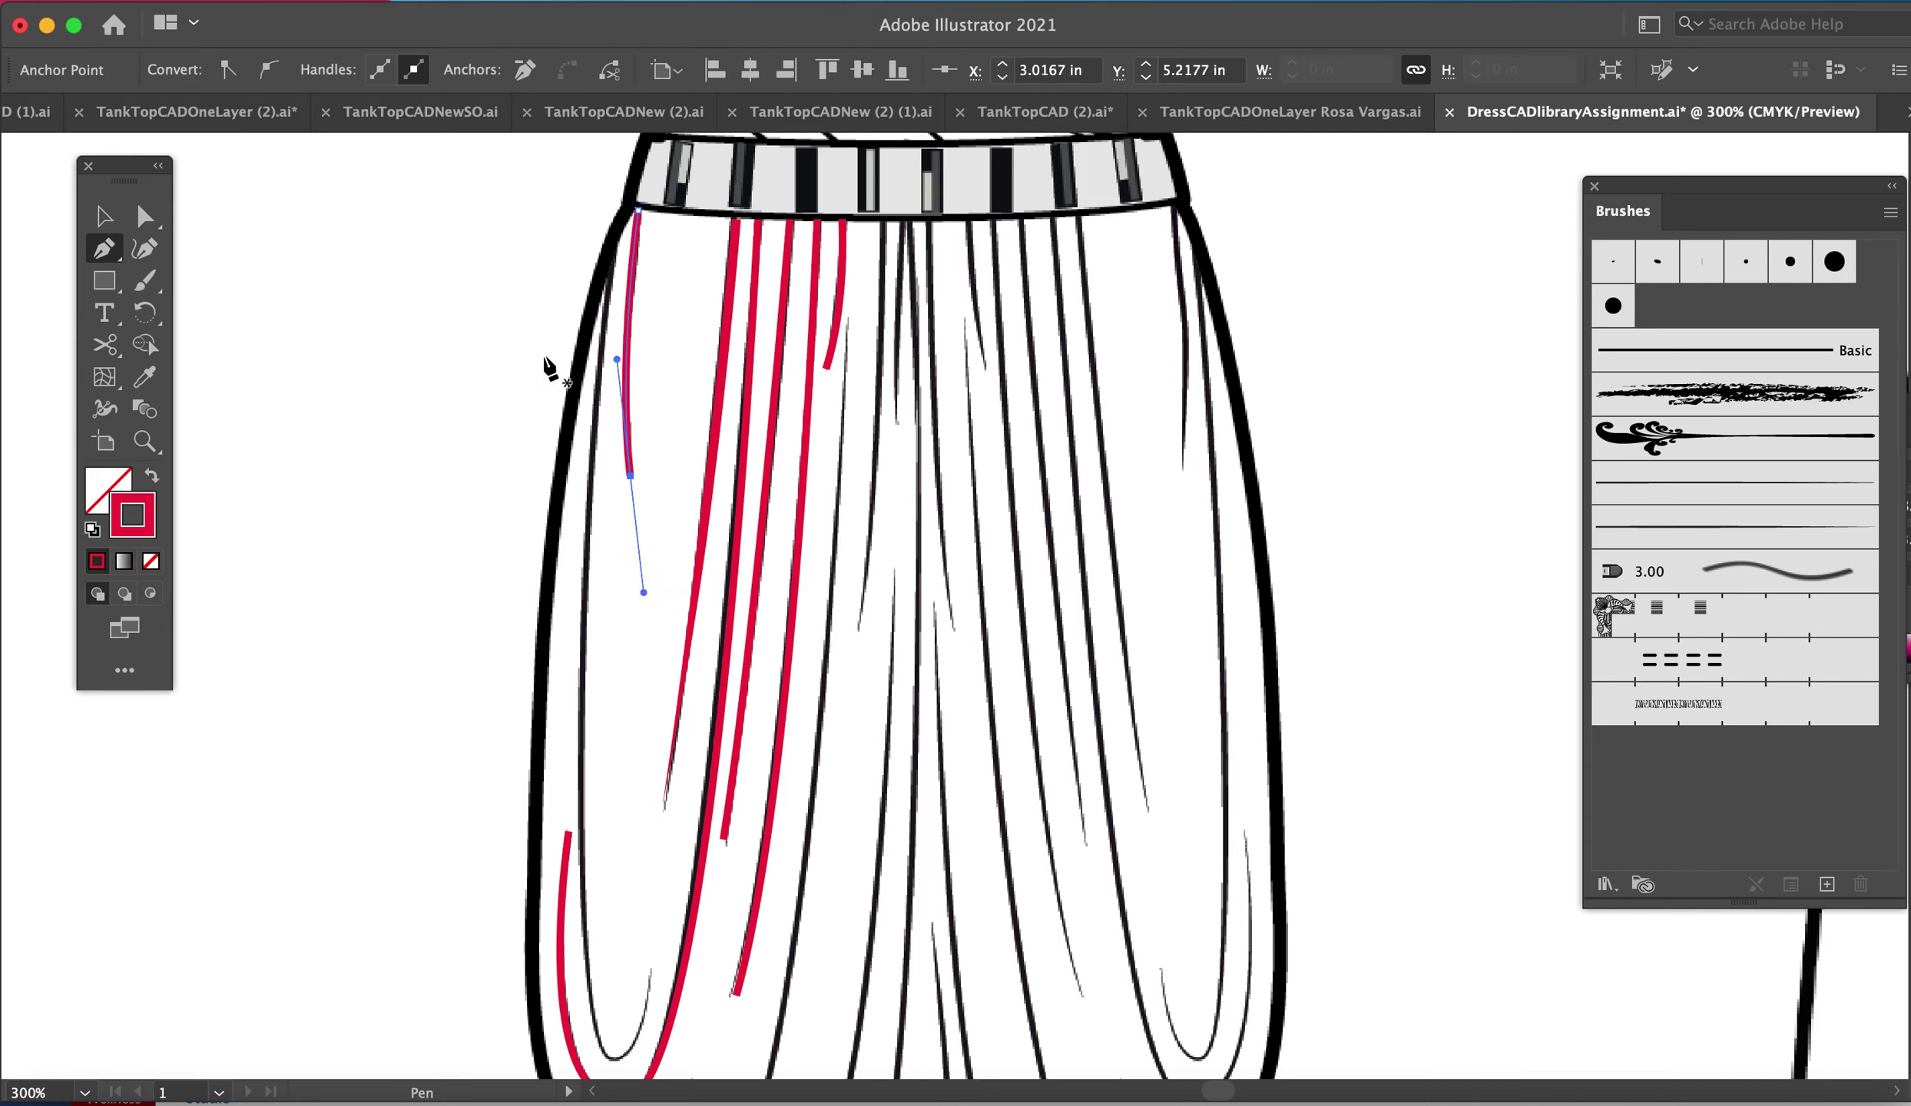
pyautogui.moveTo(607, 248)
pyautogui.mouseDown()
pyautogui.moveTo(633, 1038)
pyautogui.moveTo(612, 1056)
pyautogui.moveTo(681, 1055)
pyautogui.mouseUp()
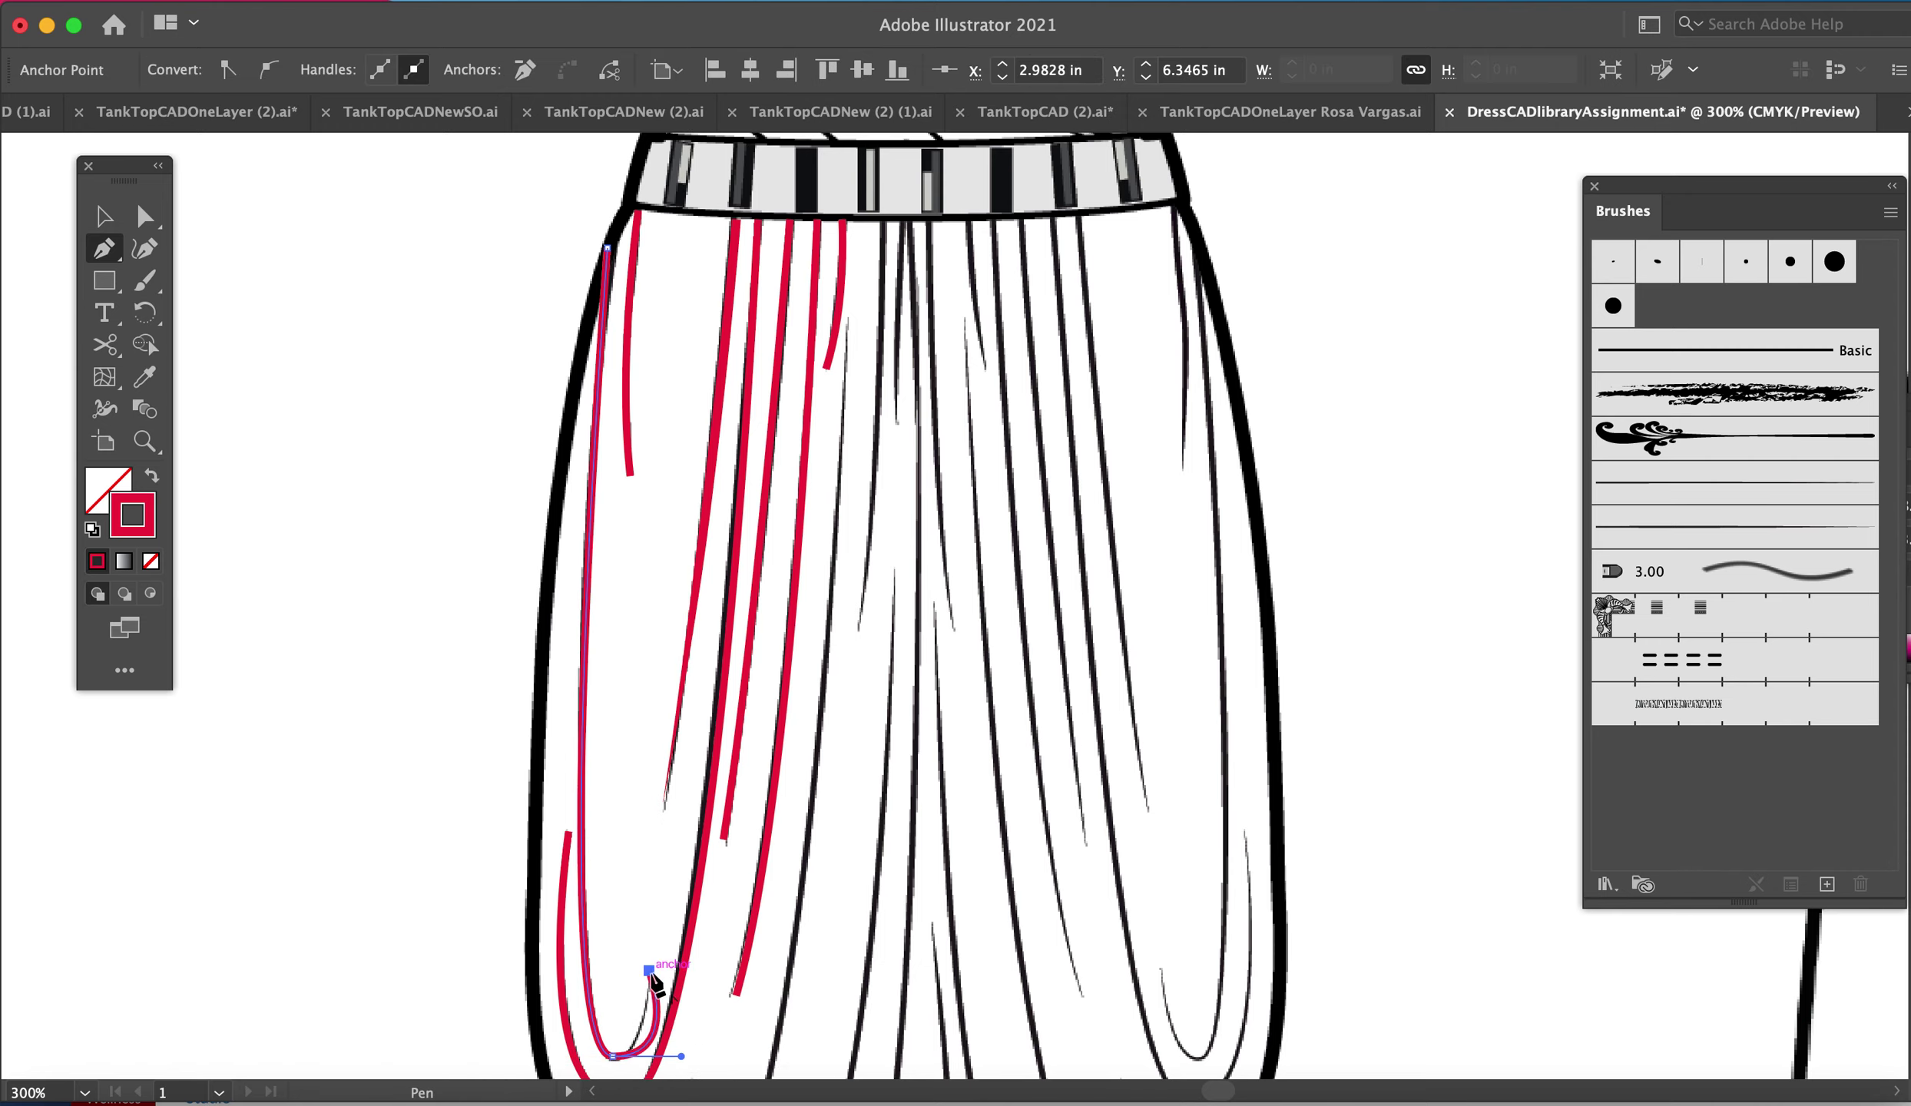
pyautogui.click(649, 970)
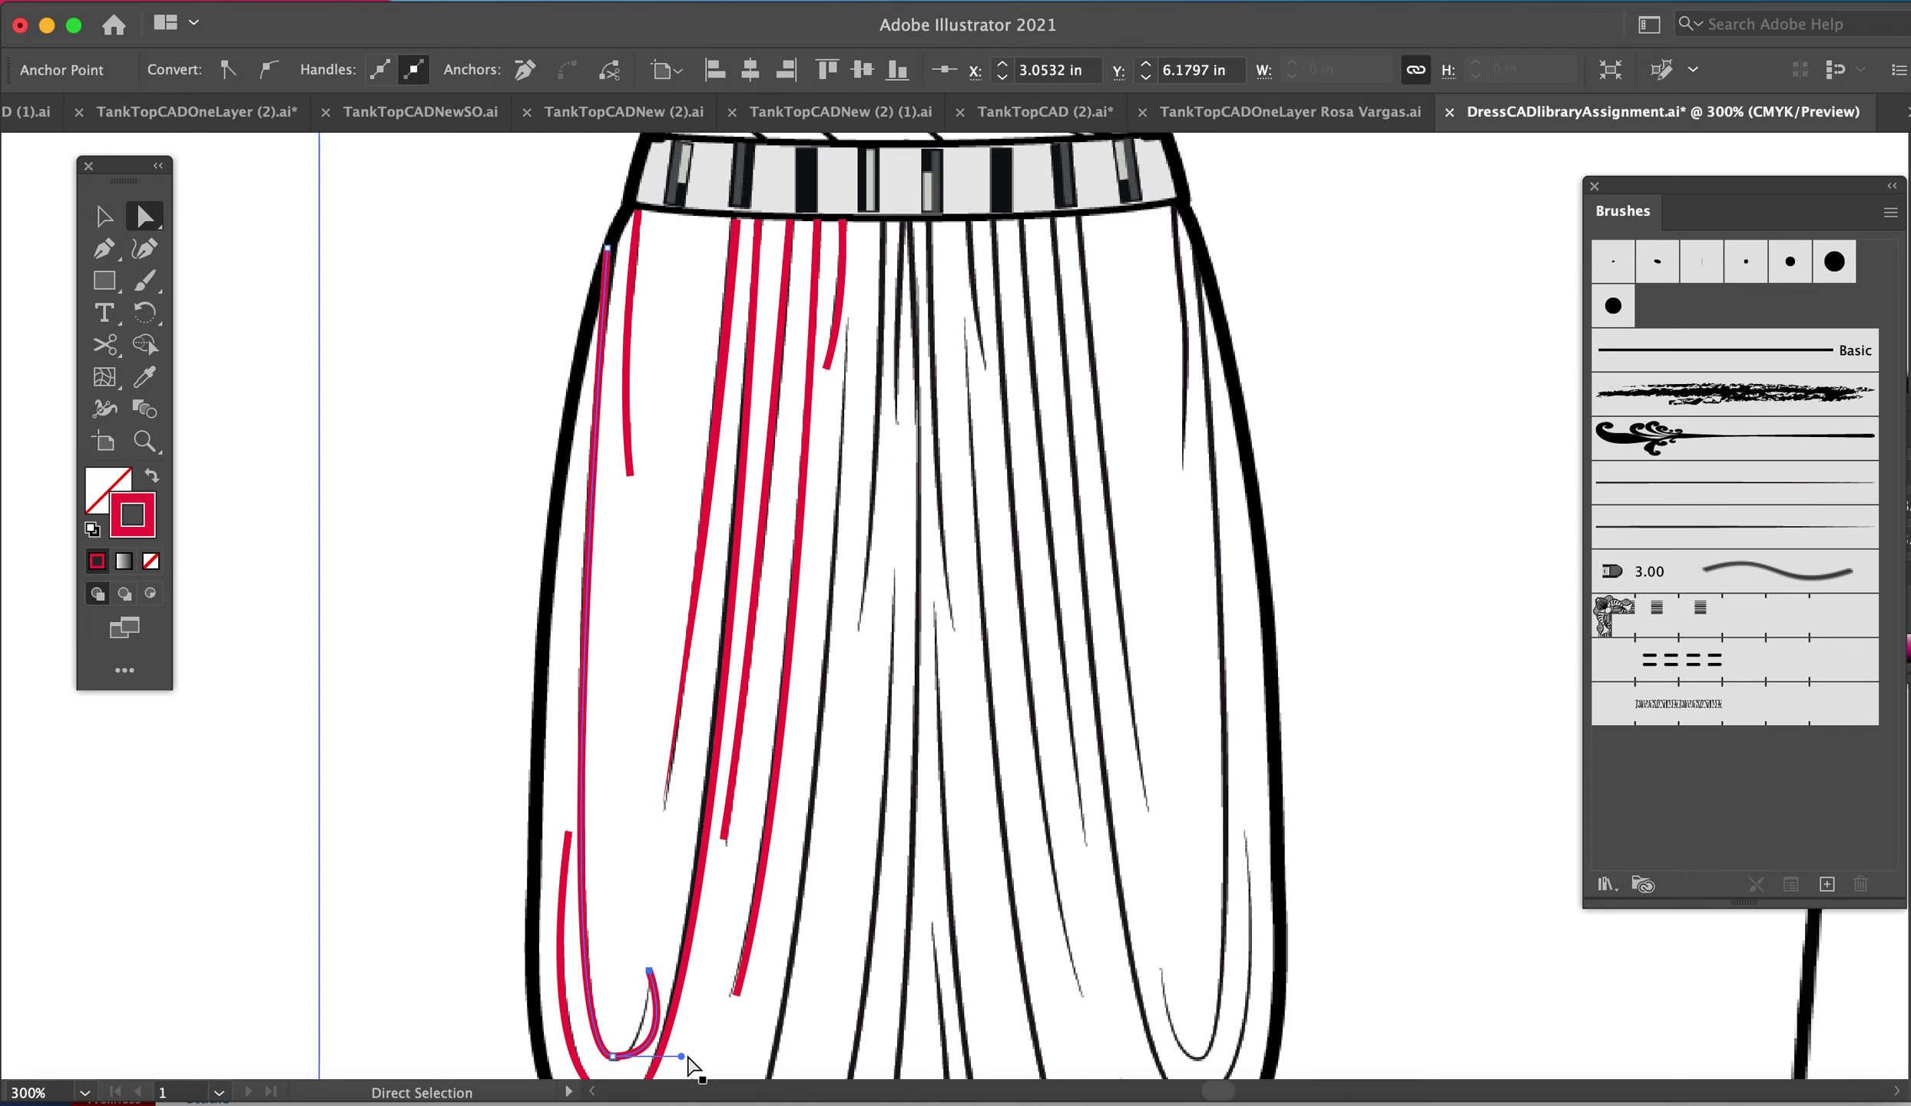
pyautogui.moveTo(681, 1055); pyautogui.dragTo(649, 1057)
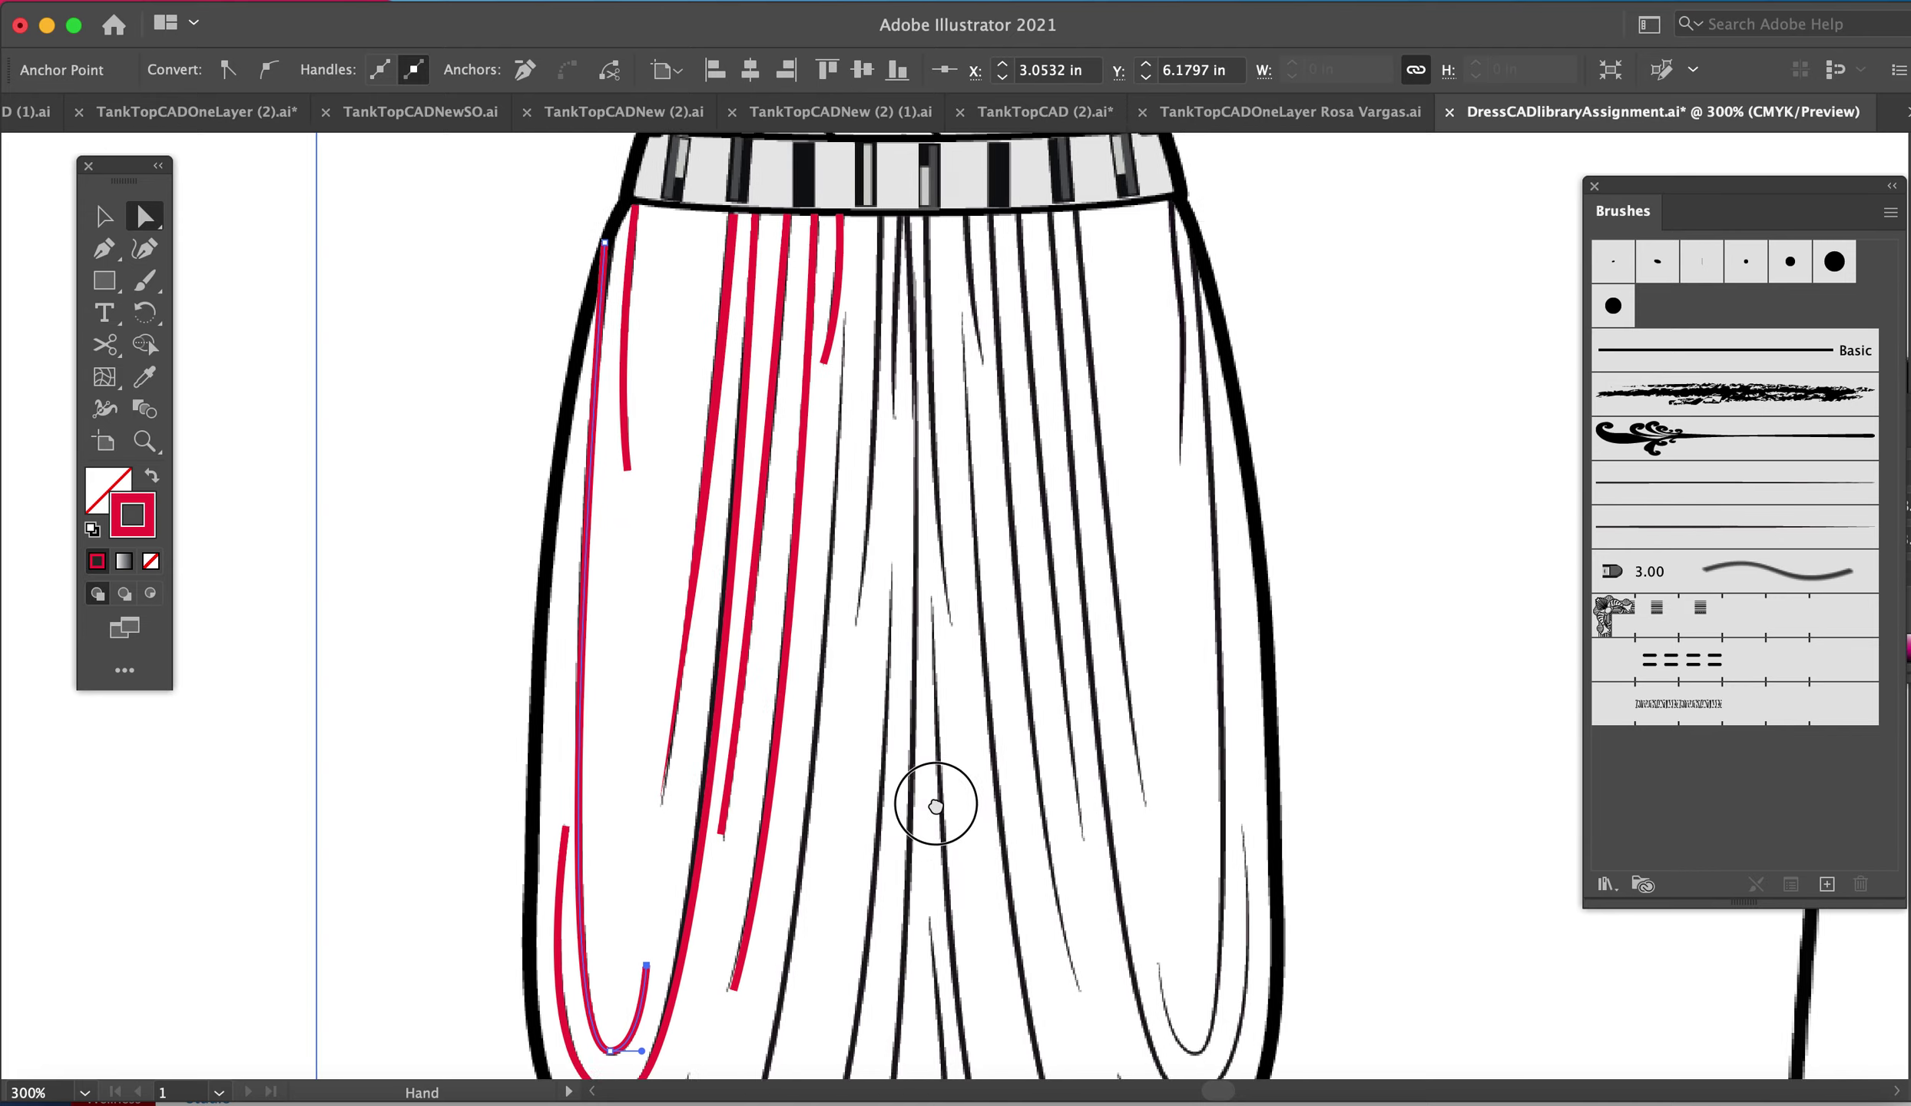
pyautogui.moveTo(935, 807)
pyautogui.mouseDown()
pyautogui.moveTo(840, 798)
pyautogui.moveTo(883, 738)
pyautogui.moveTo(900, 752)
pyautogui.mouseUp()
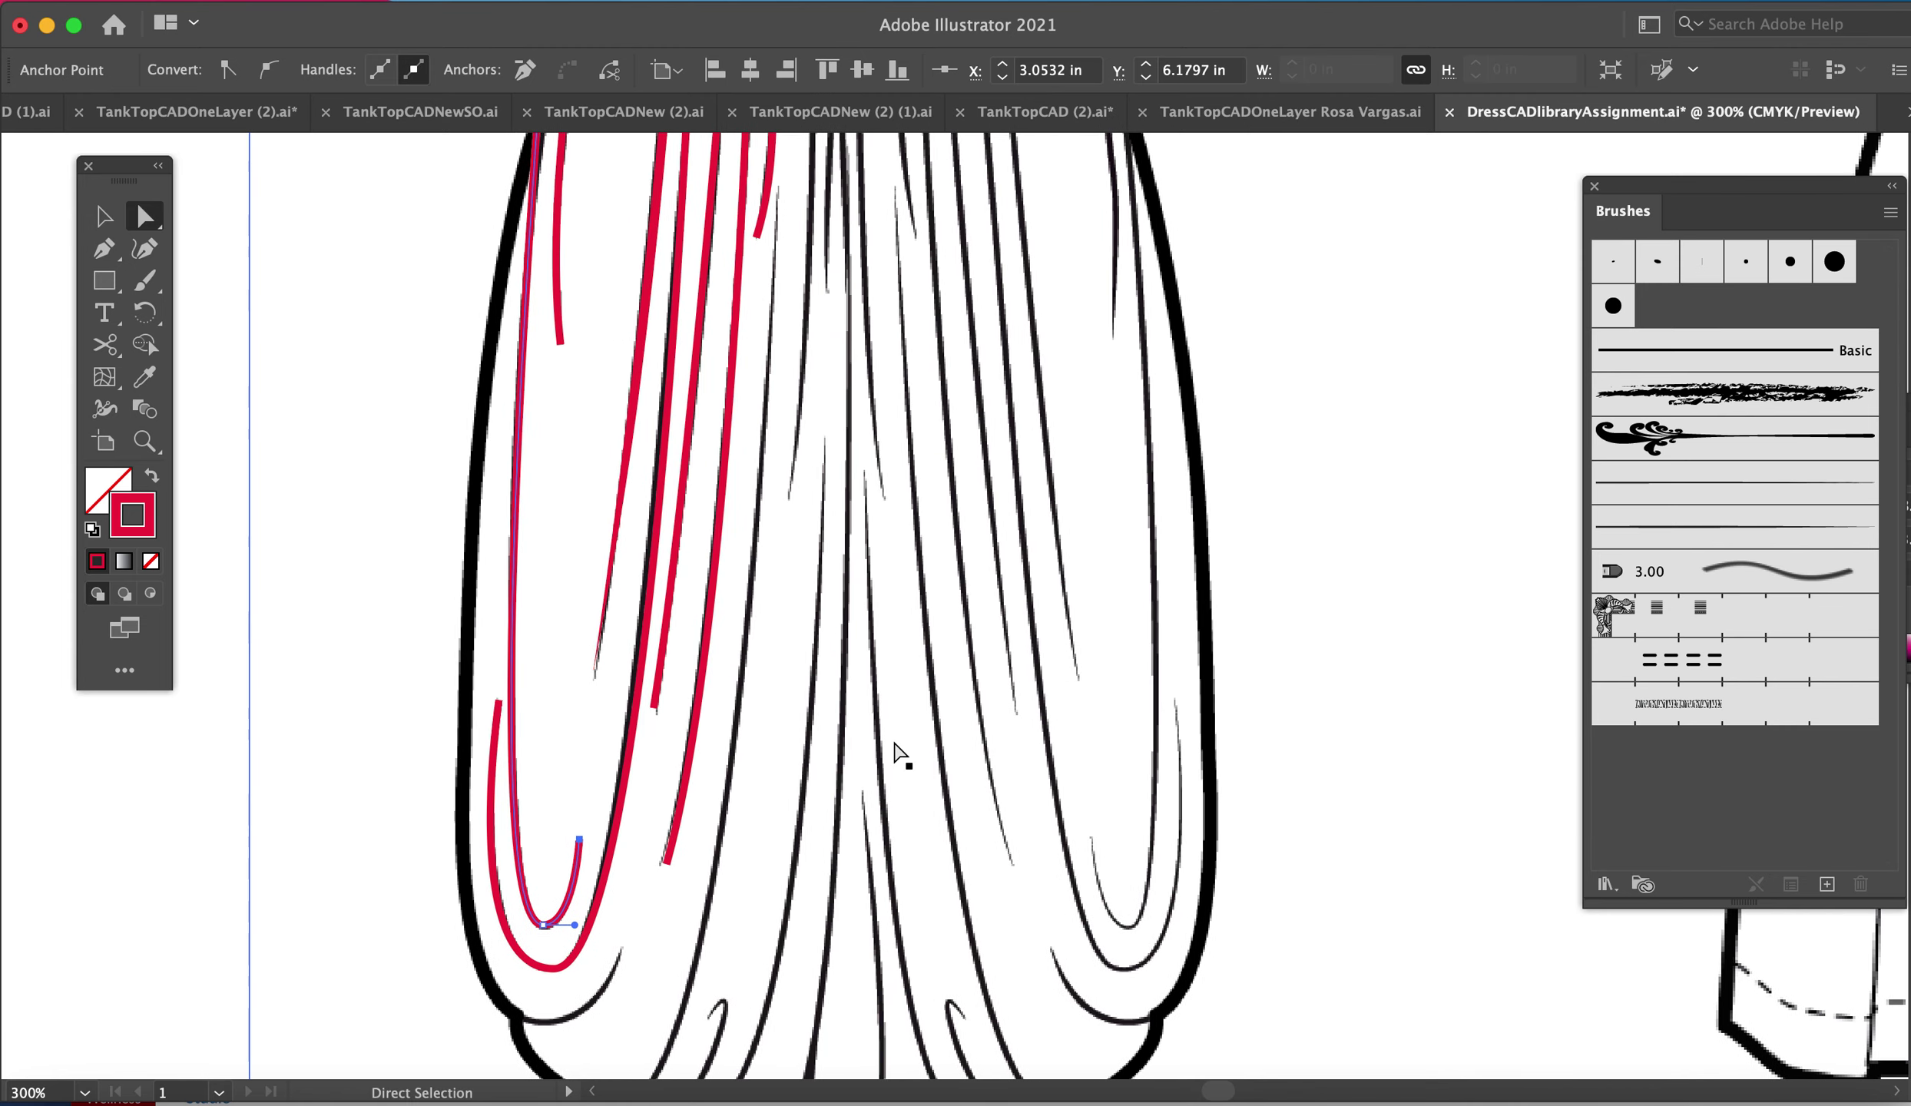
# - Draw a long fold from hem to waistband, then straighten it to run nearly vertical
pyautogui.press('p')
pyautogui.click(511, 1013)
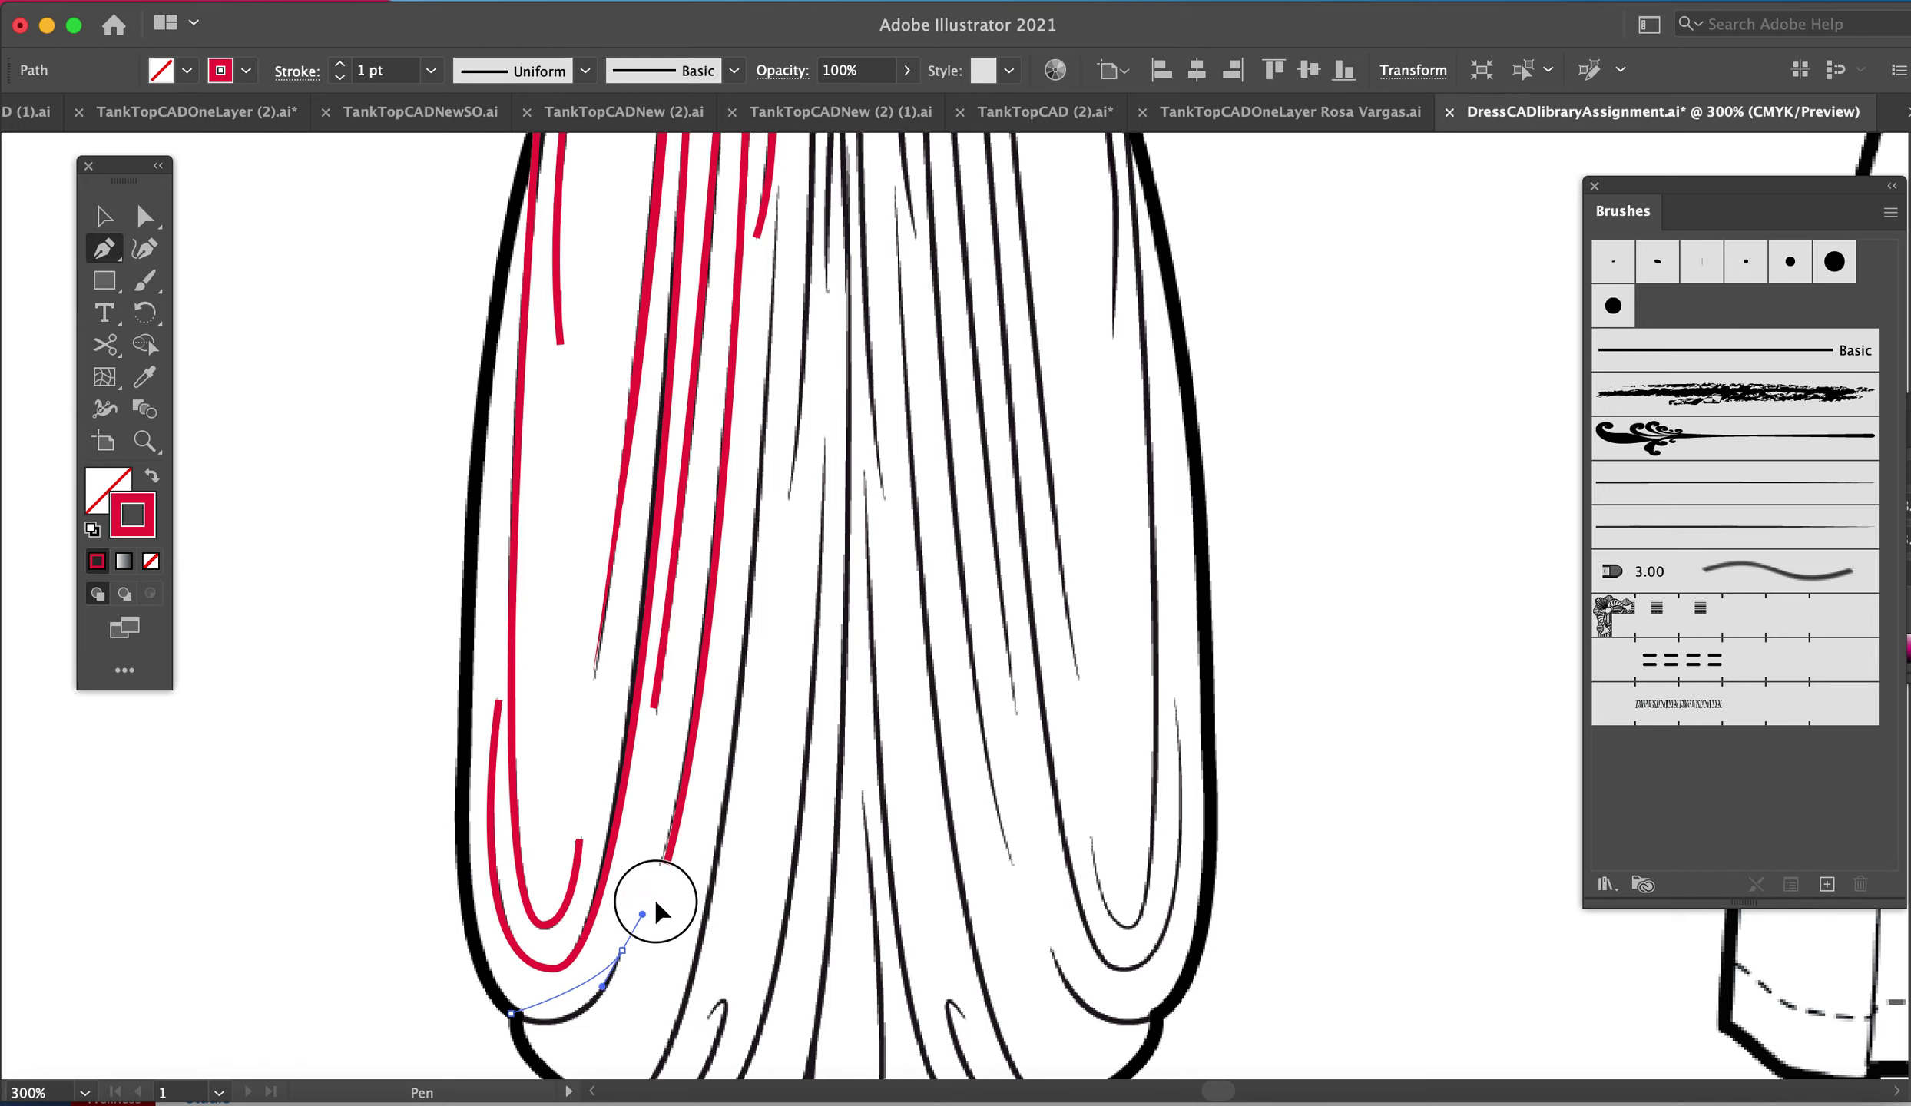
pyautogui.moveTo(682, 851); pyautogui.dragTo(652, 848)
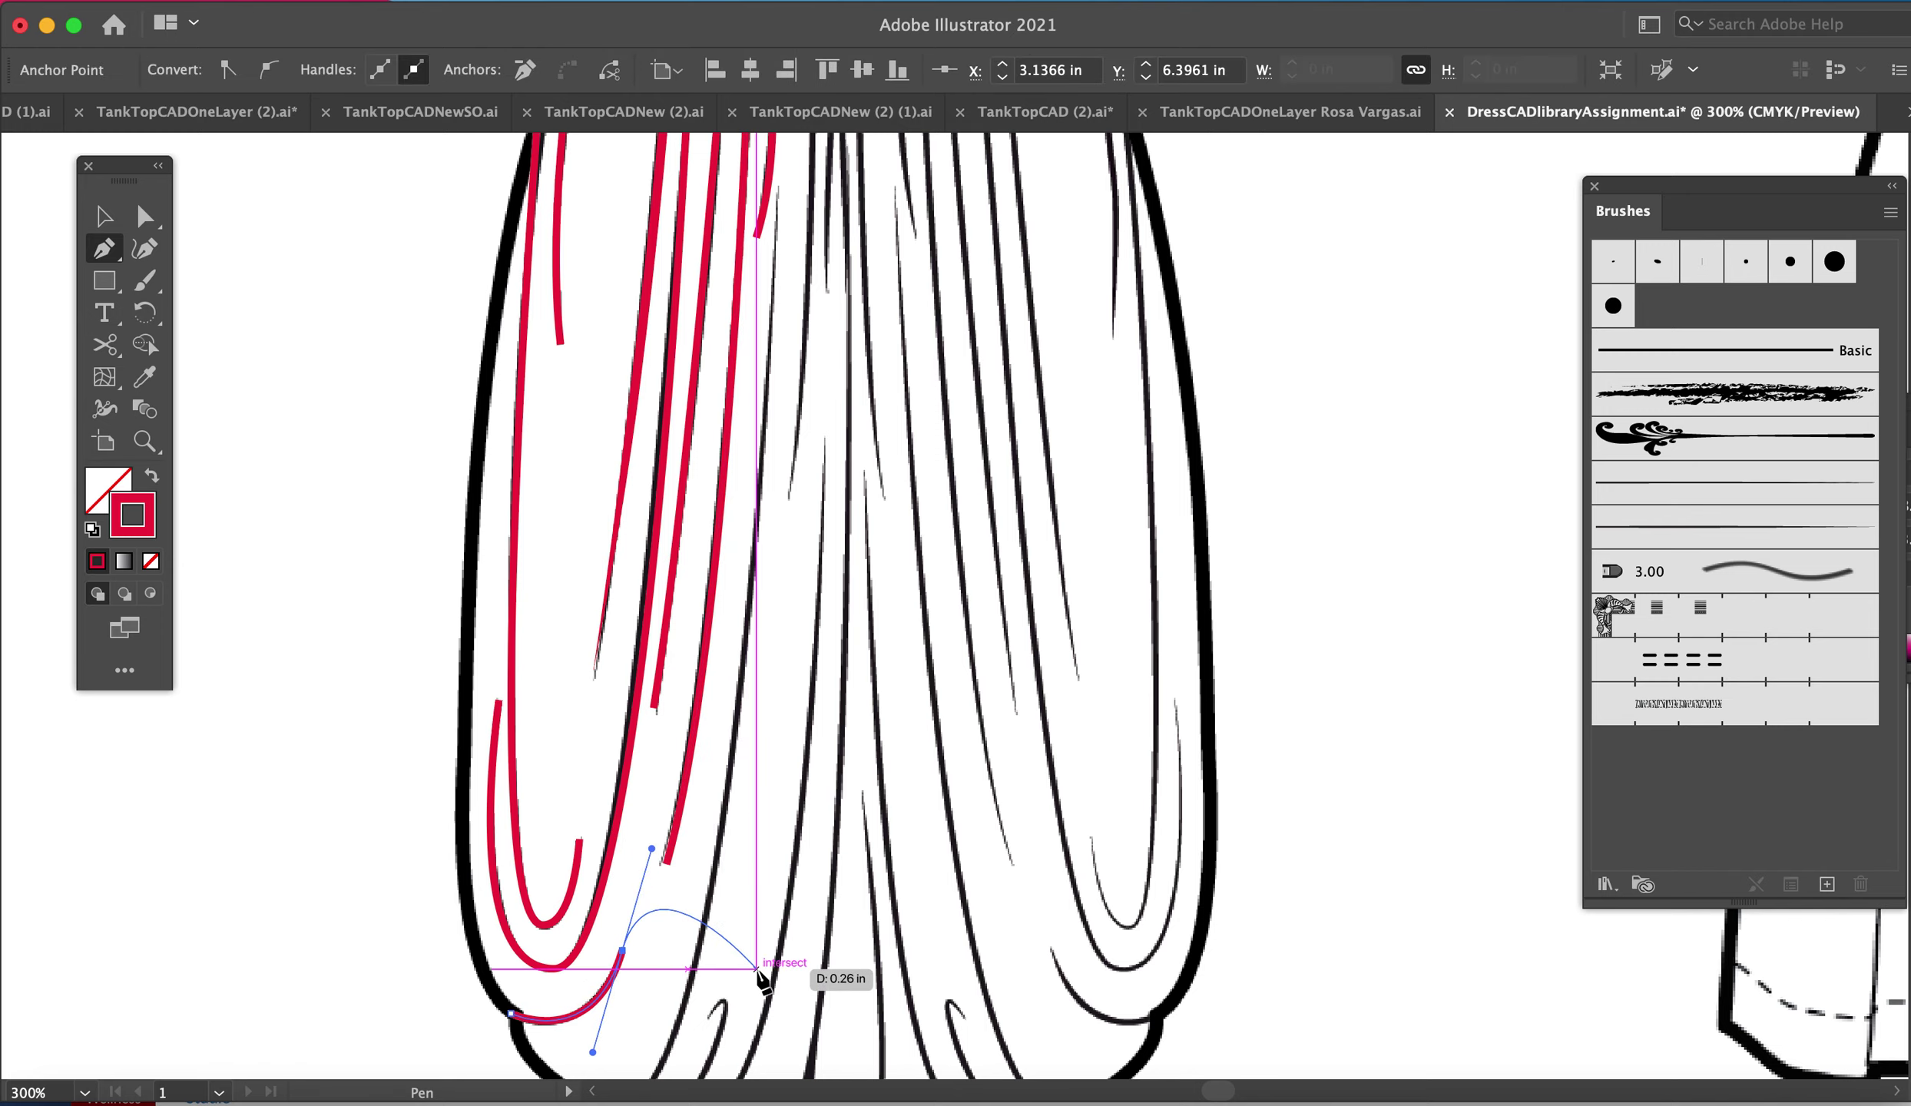
pyautogui.press('space')
pyautogui.moveTo(767, 865); pyautogui.dragTo(787, 702)
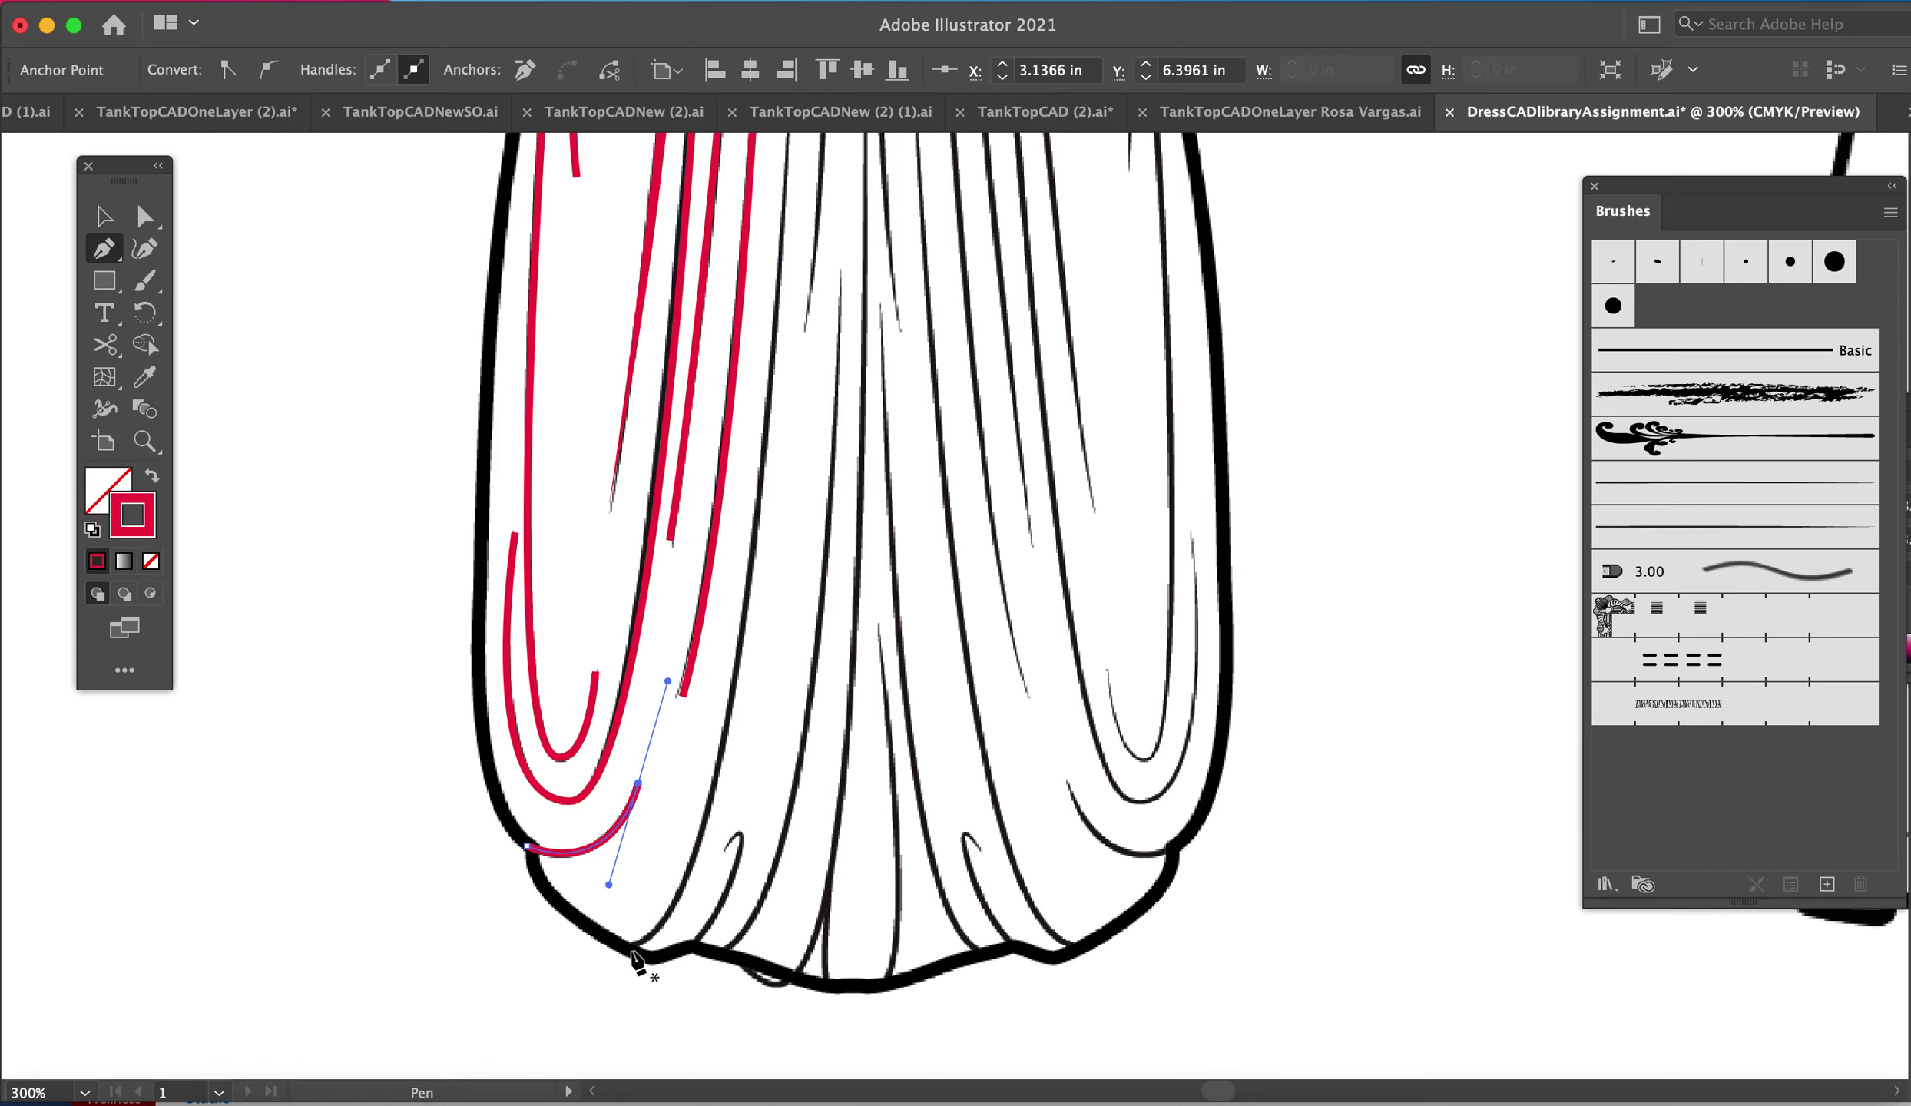
pyautogui.press('space')
pyautogui.moveTo(822, 725); pyautogui.dragTo(768, 897)
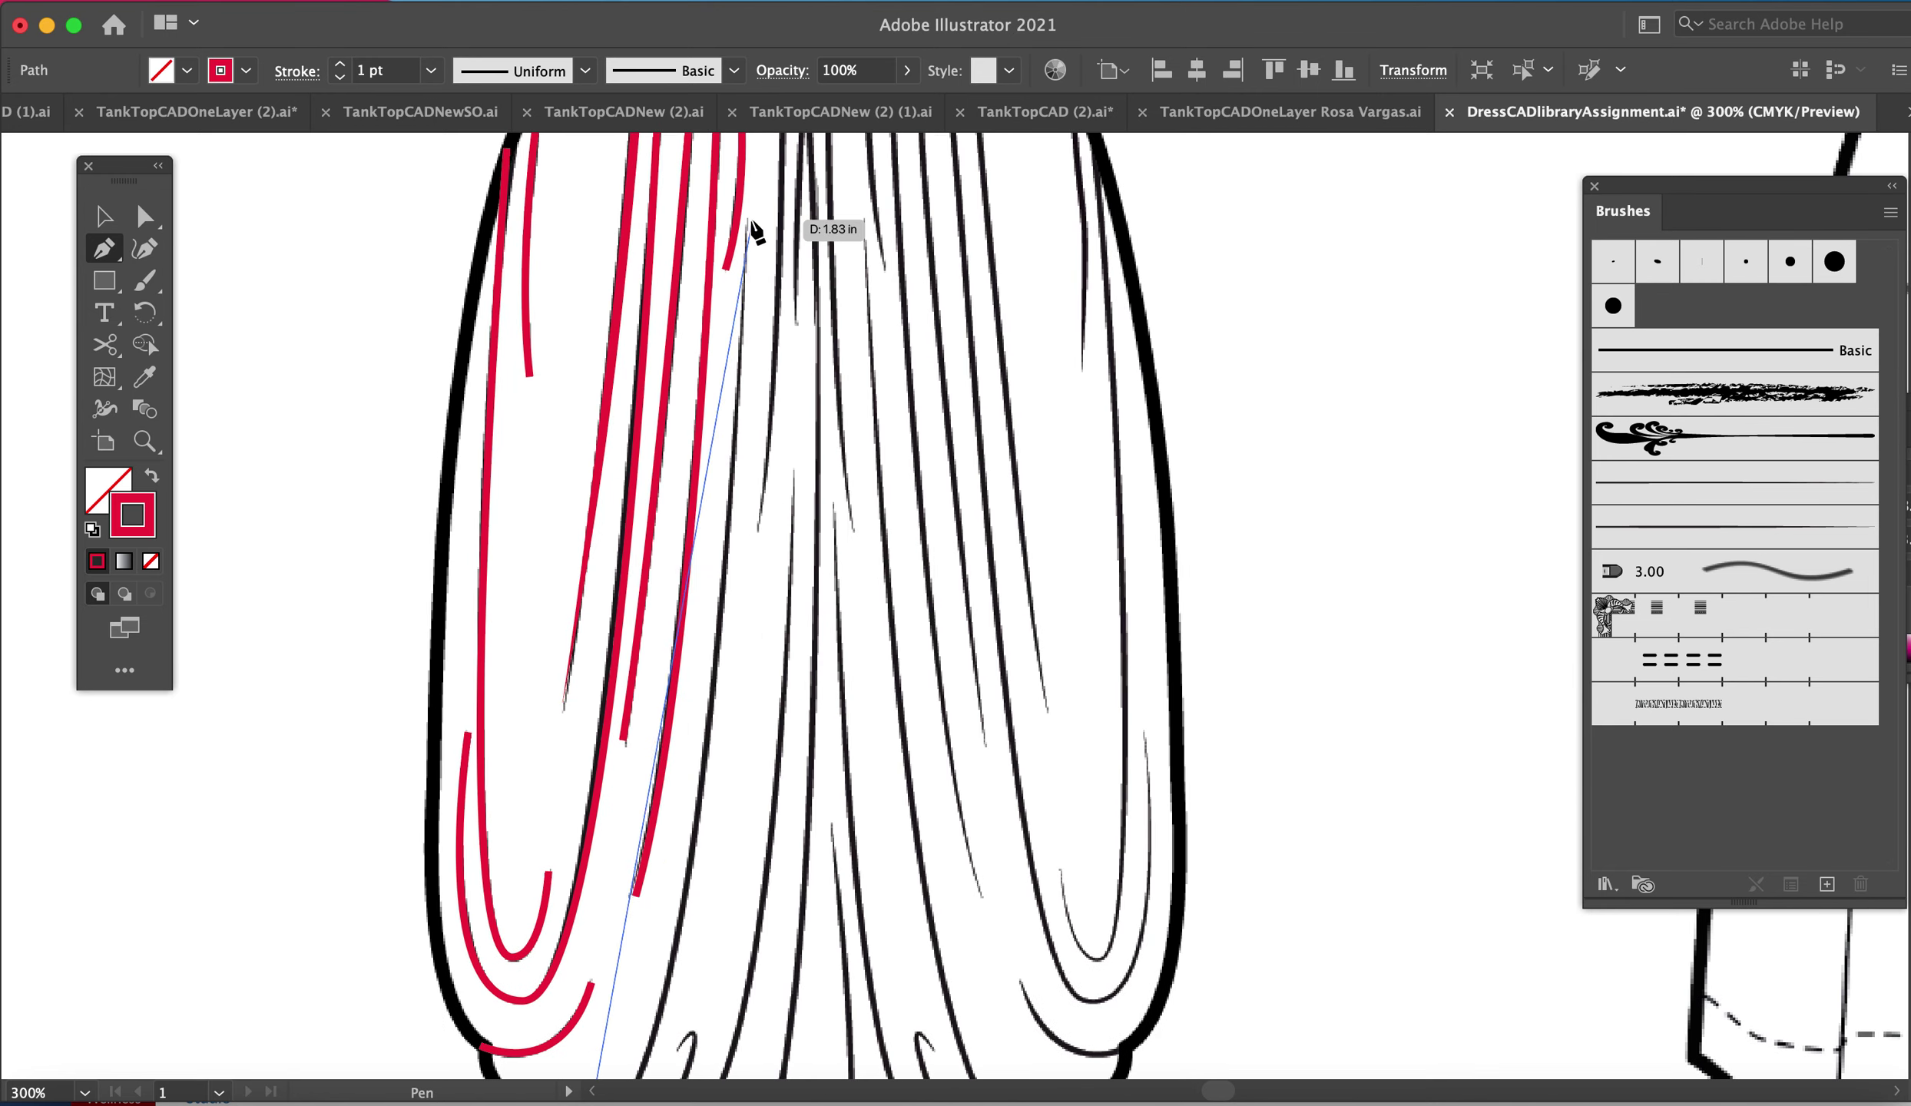
pyautogui.moveTo(751, 225); pyautogui.dragTo(654, 107)
pyautogui.press('super+minus')
pyautogui.press('super+minus')
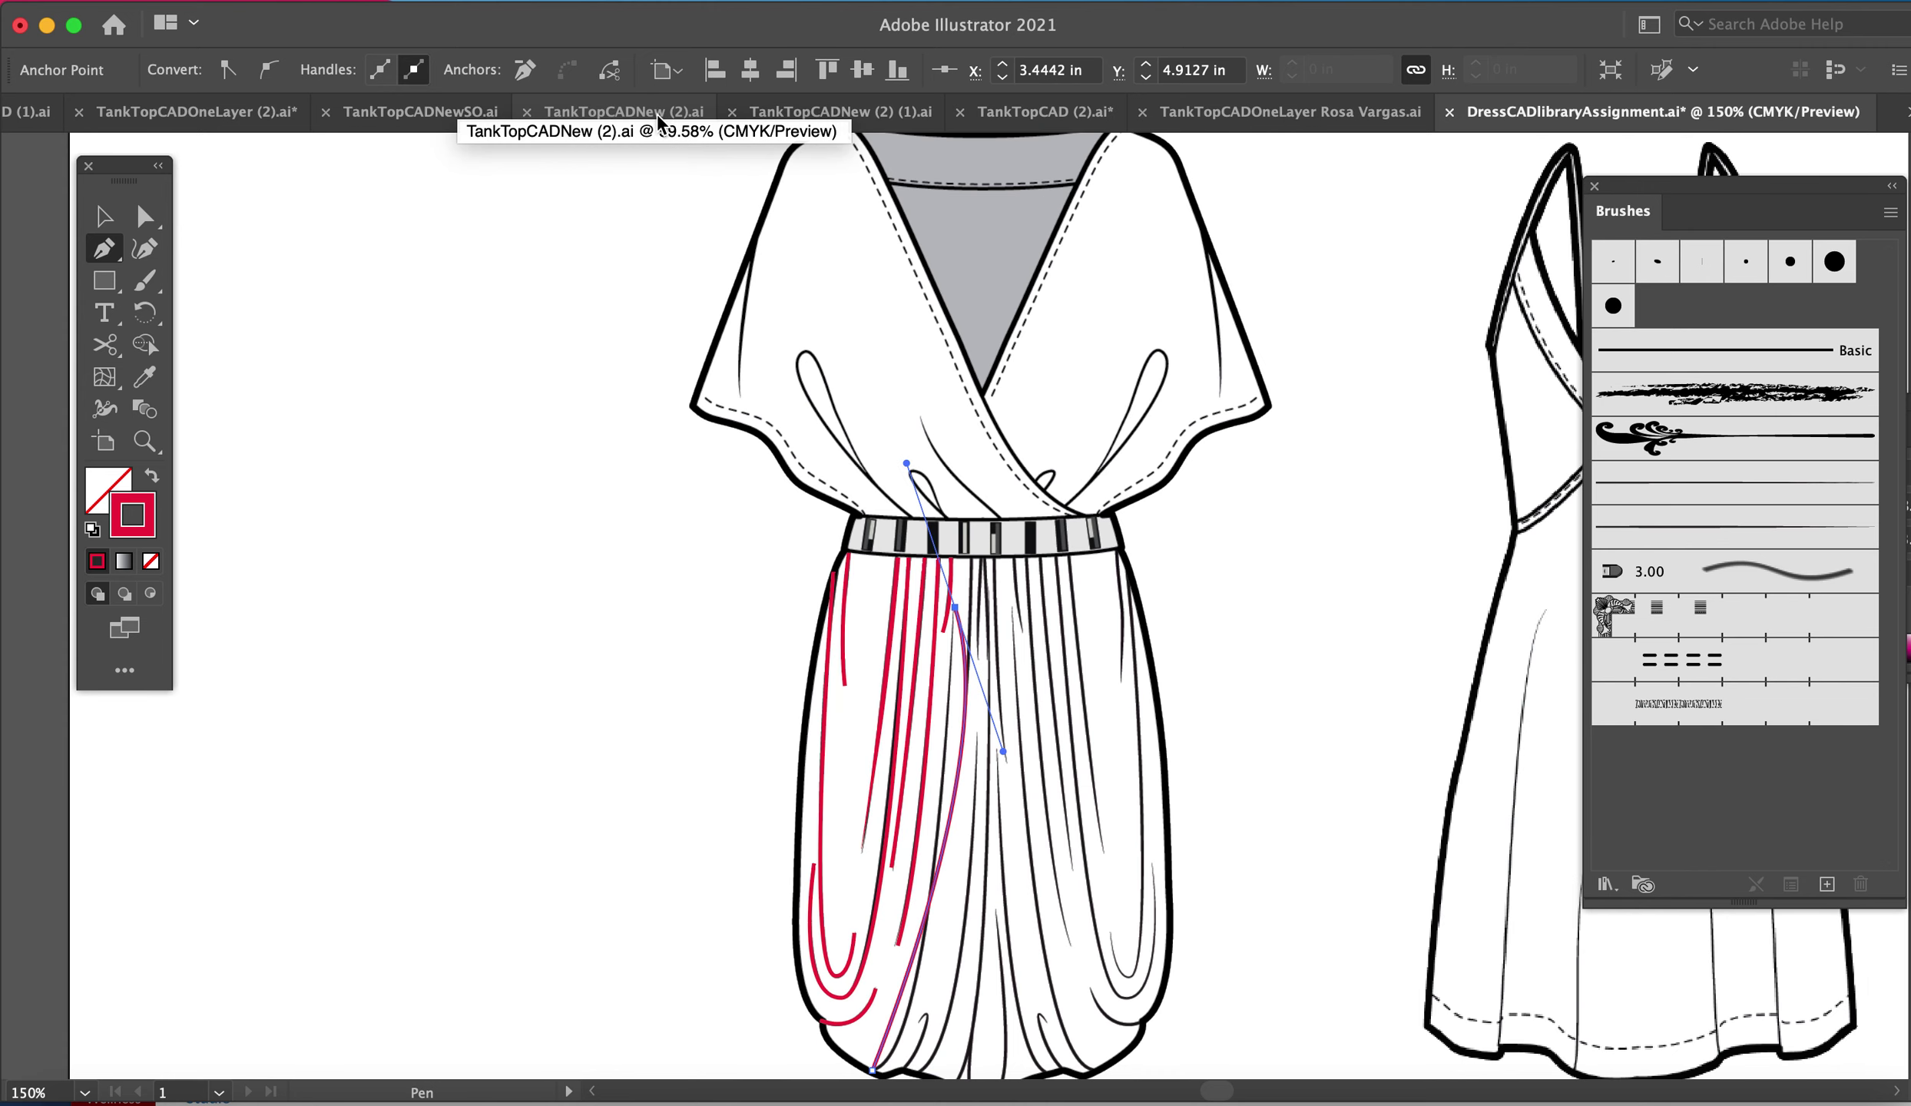
pyautogui.press('a')
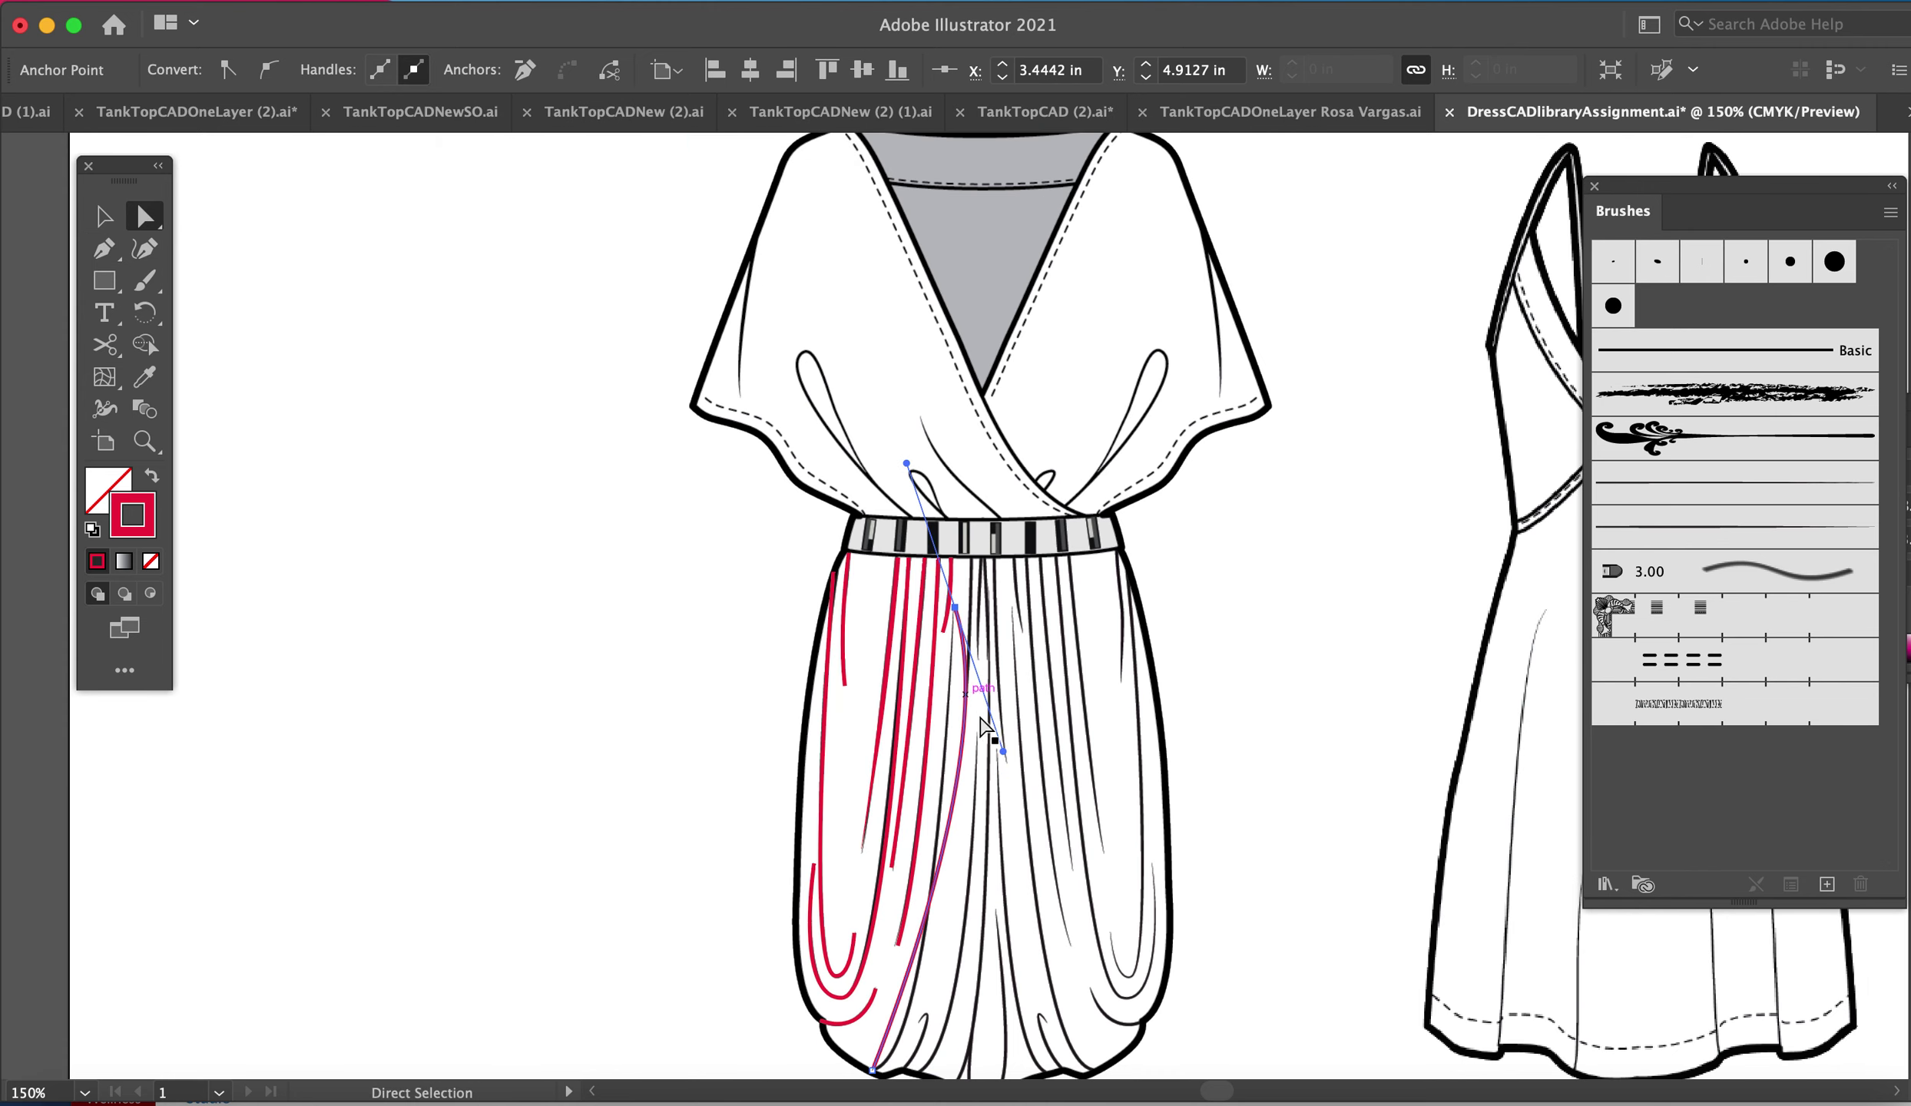
pyautogui.moveTo(1009, 757); pyautogui.dragTo(940, 1081)
pyautogui.scroll(-3, 1106, 830)
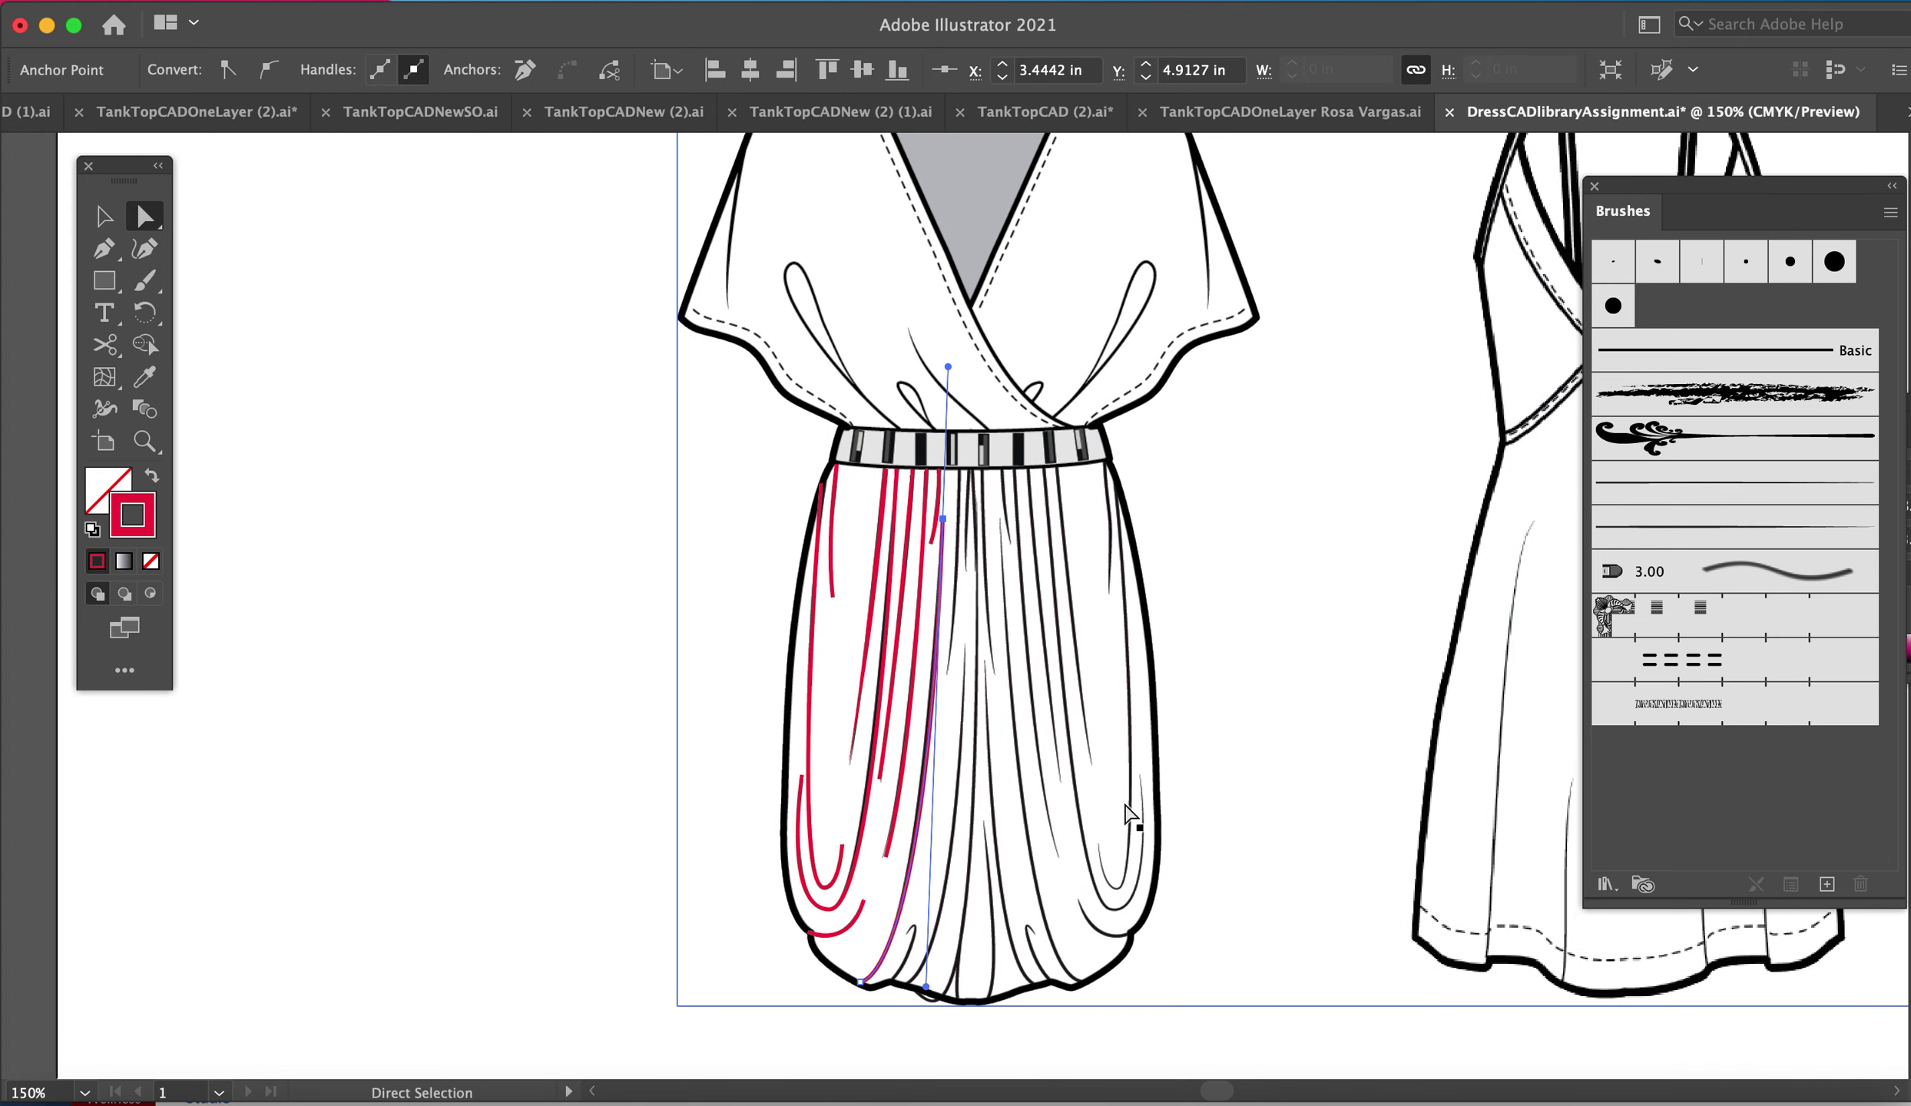
# - Select all five red fold paths on the skirt and apply Art Brush 1 to them
pyautogui.press('v')
pyautogui.keyDown('shift'); pyautogui.click(899, 722); pyautogui.keyUp('shift')
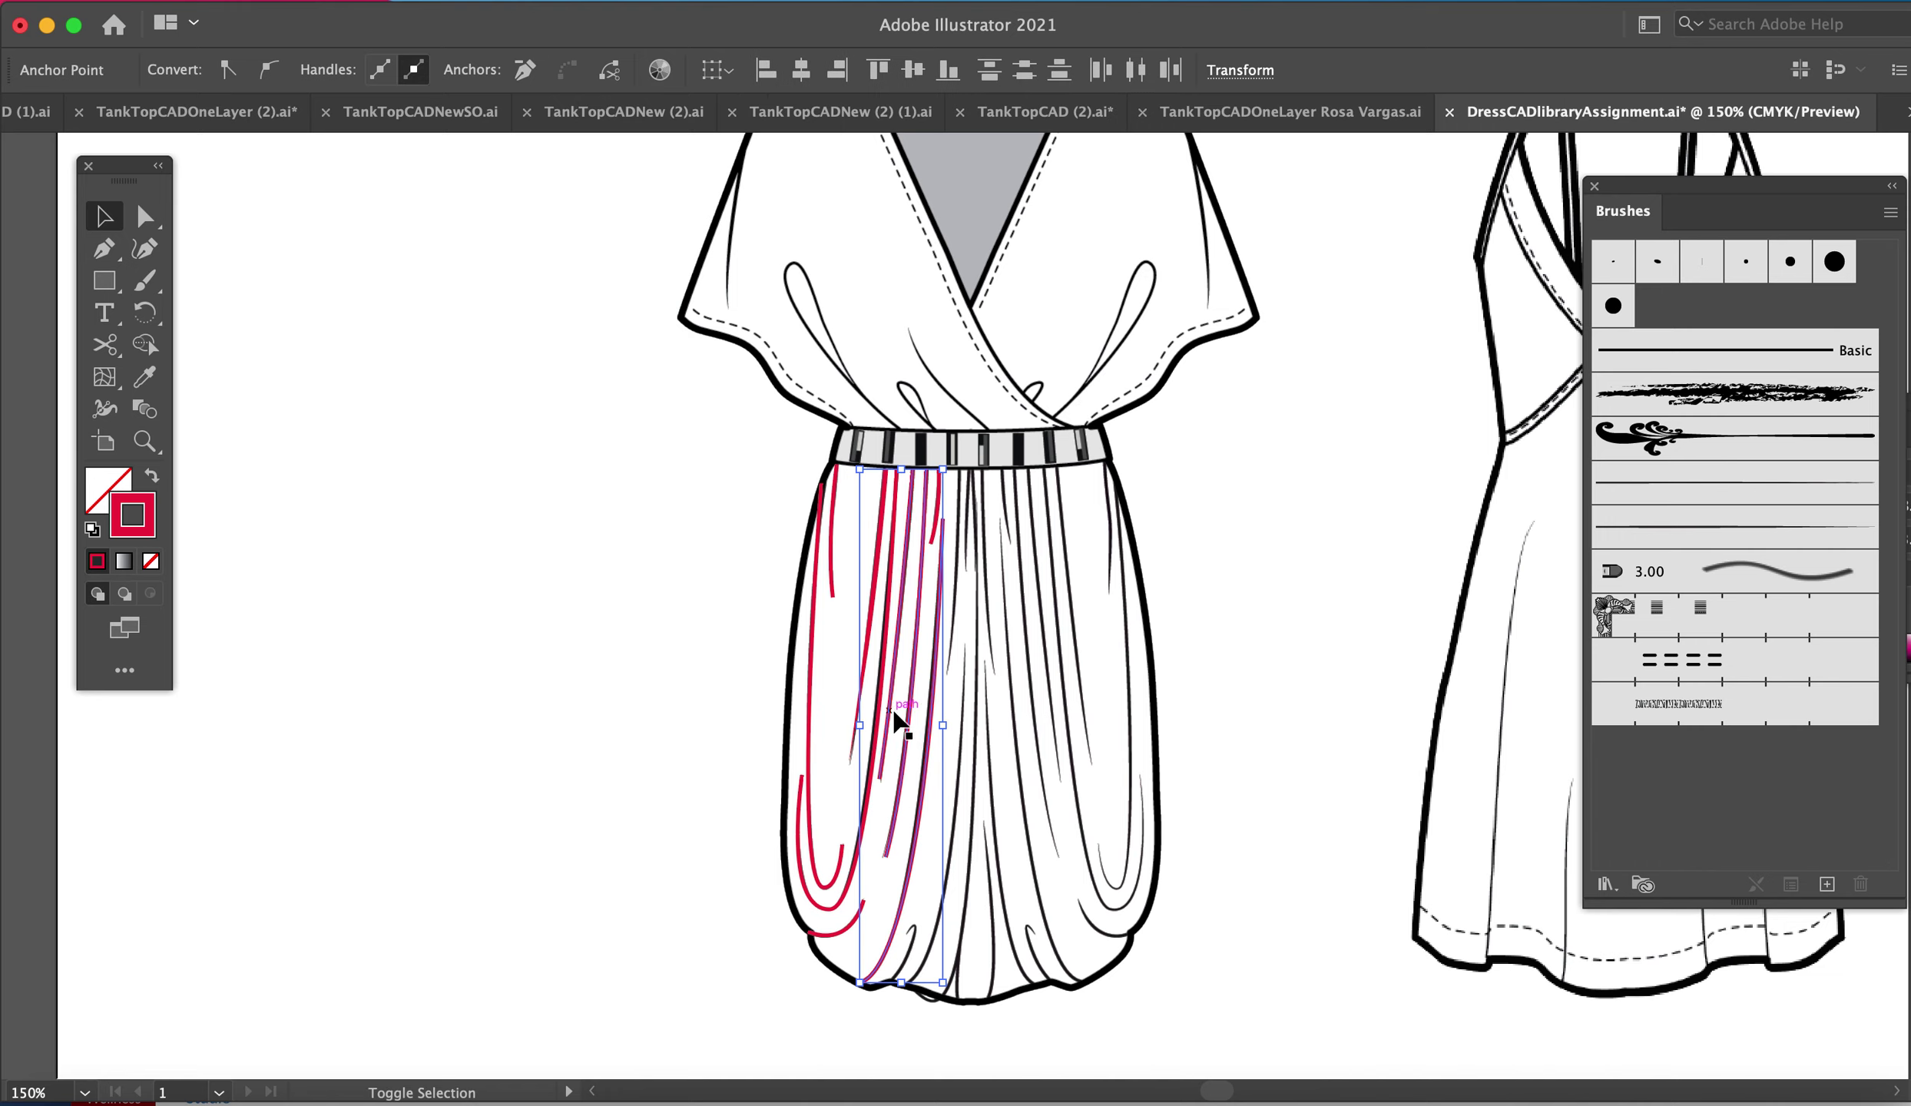
pyautogui.keyDown('shift'); pyautogui.click(870, 670); pyautogui.keyUp('shift')
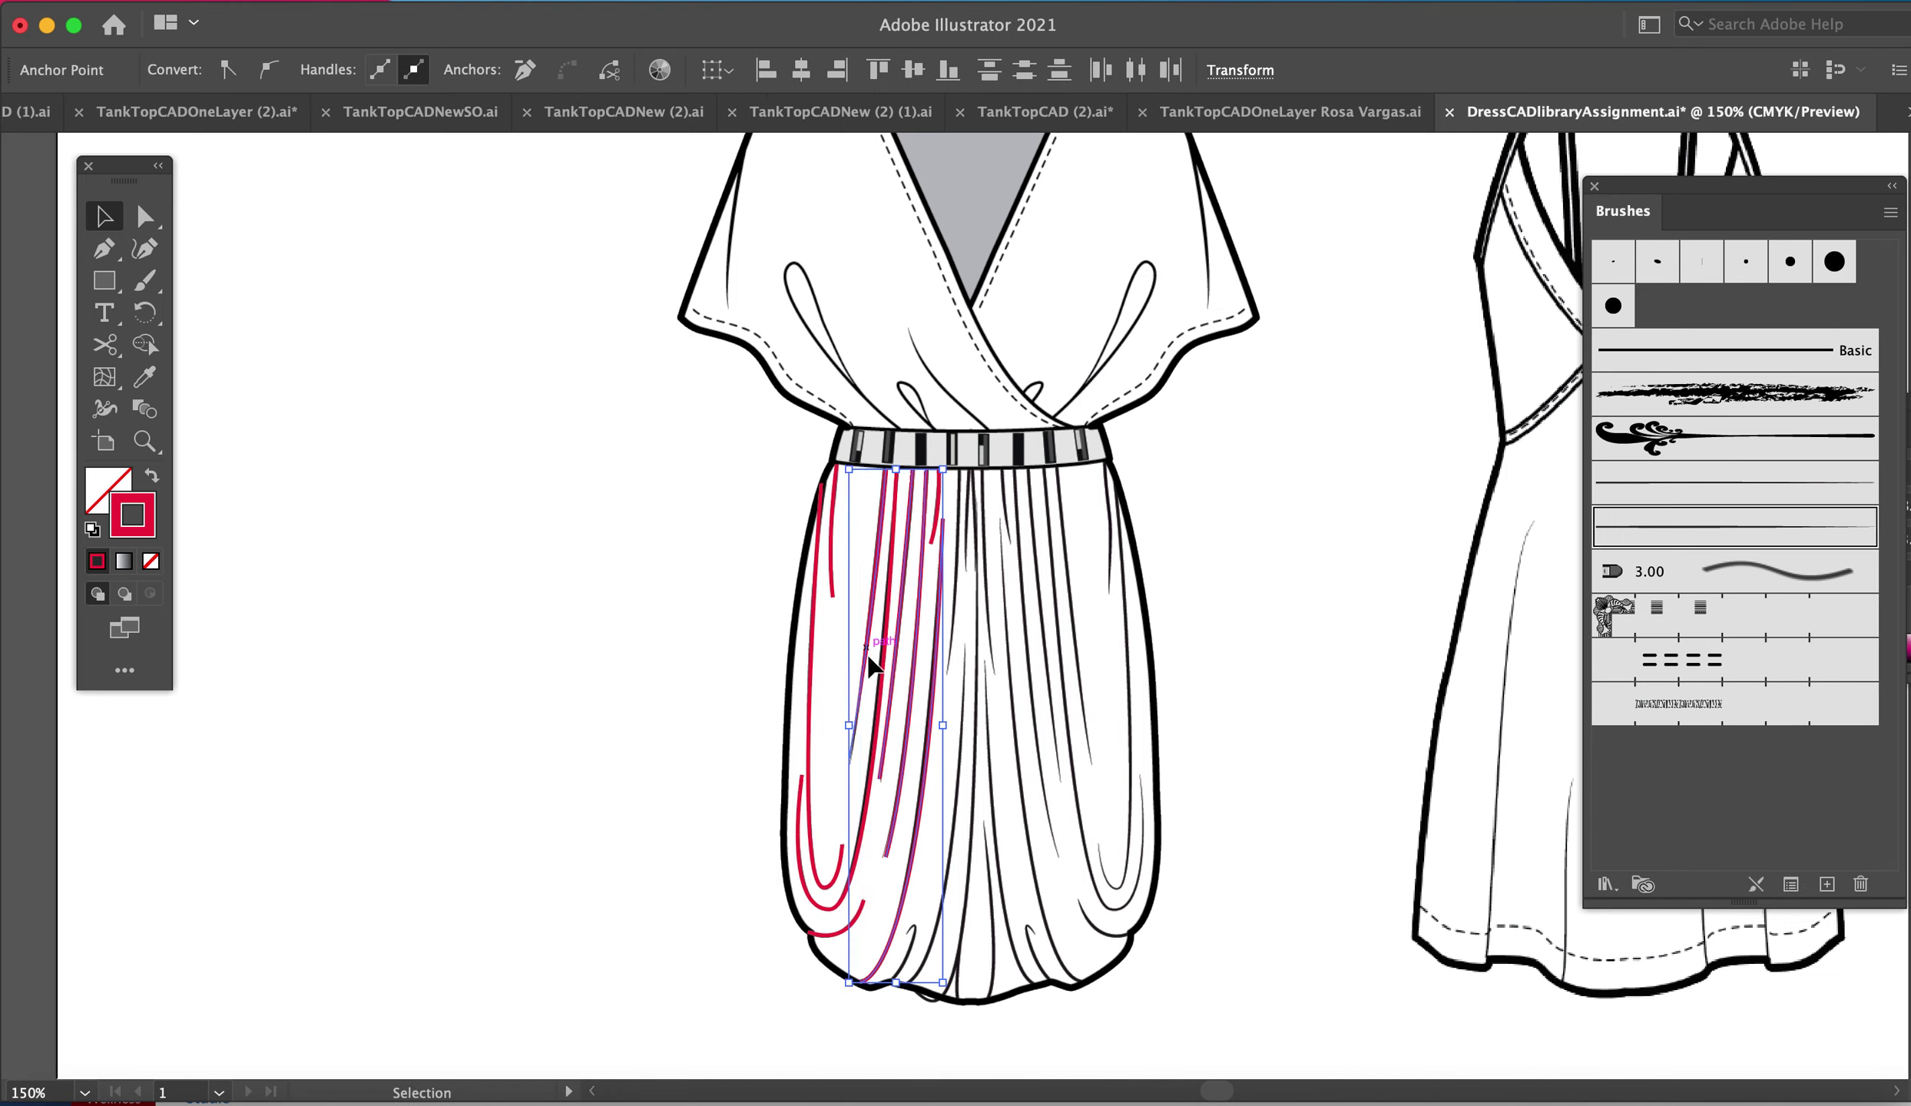
pyautogui.keyDown('shift'); pyautogui.click(831, 912); pyautogui.keyUp('shift')
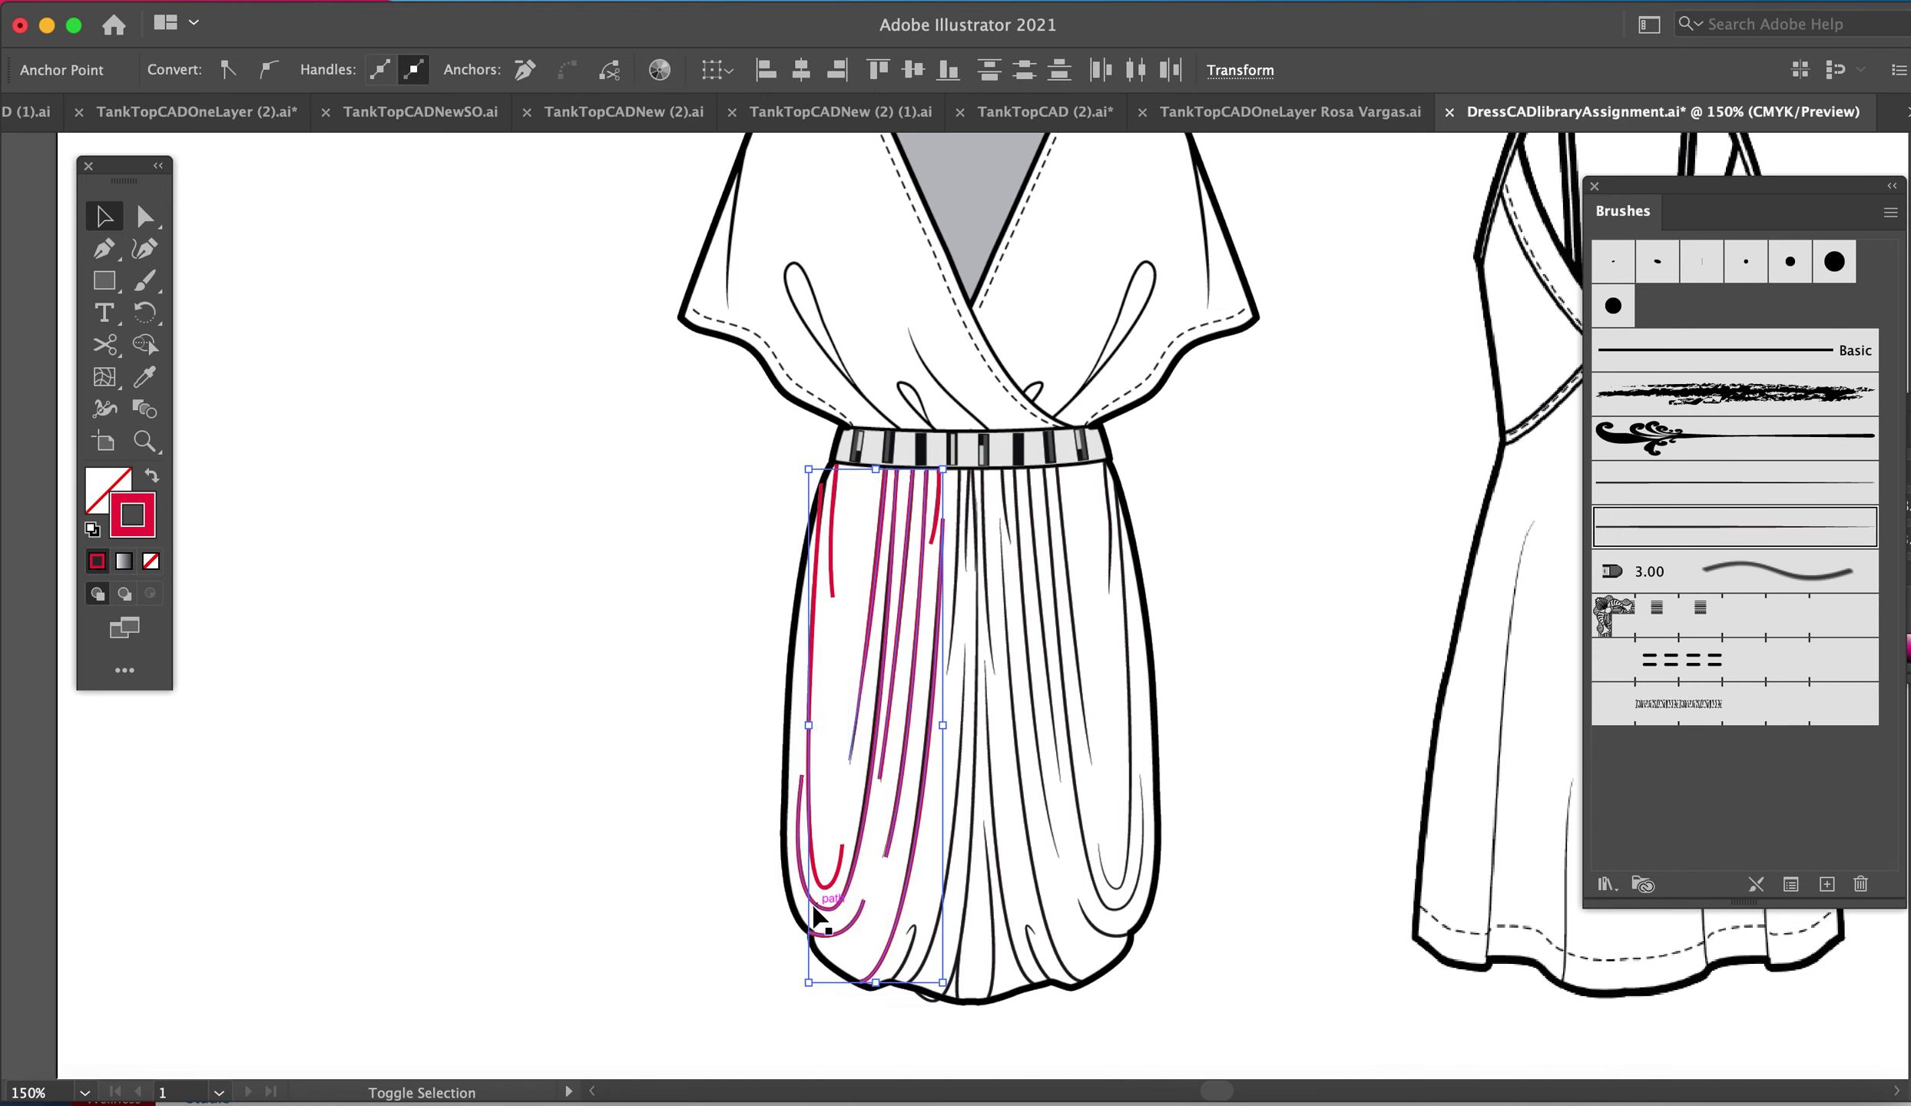
pyautogui.keyDown('shift'); pyautogui.click(834, 879); pyautogui.keyUp('shift')
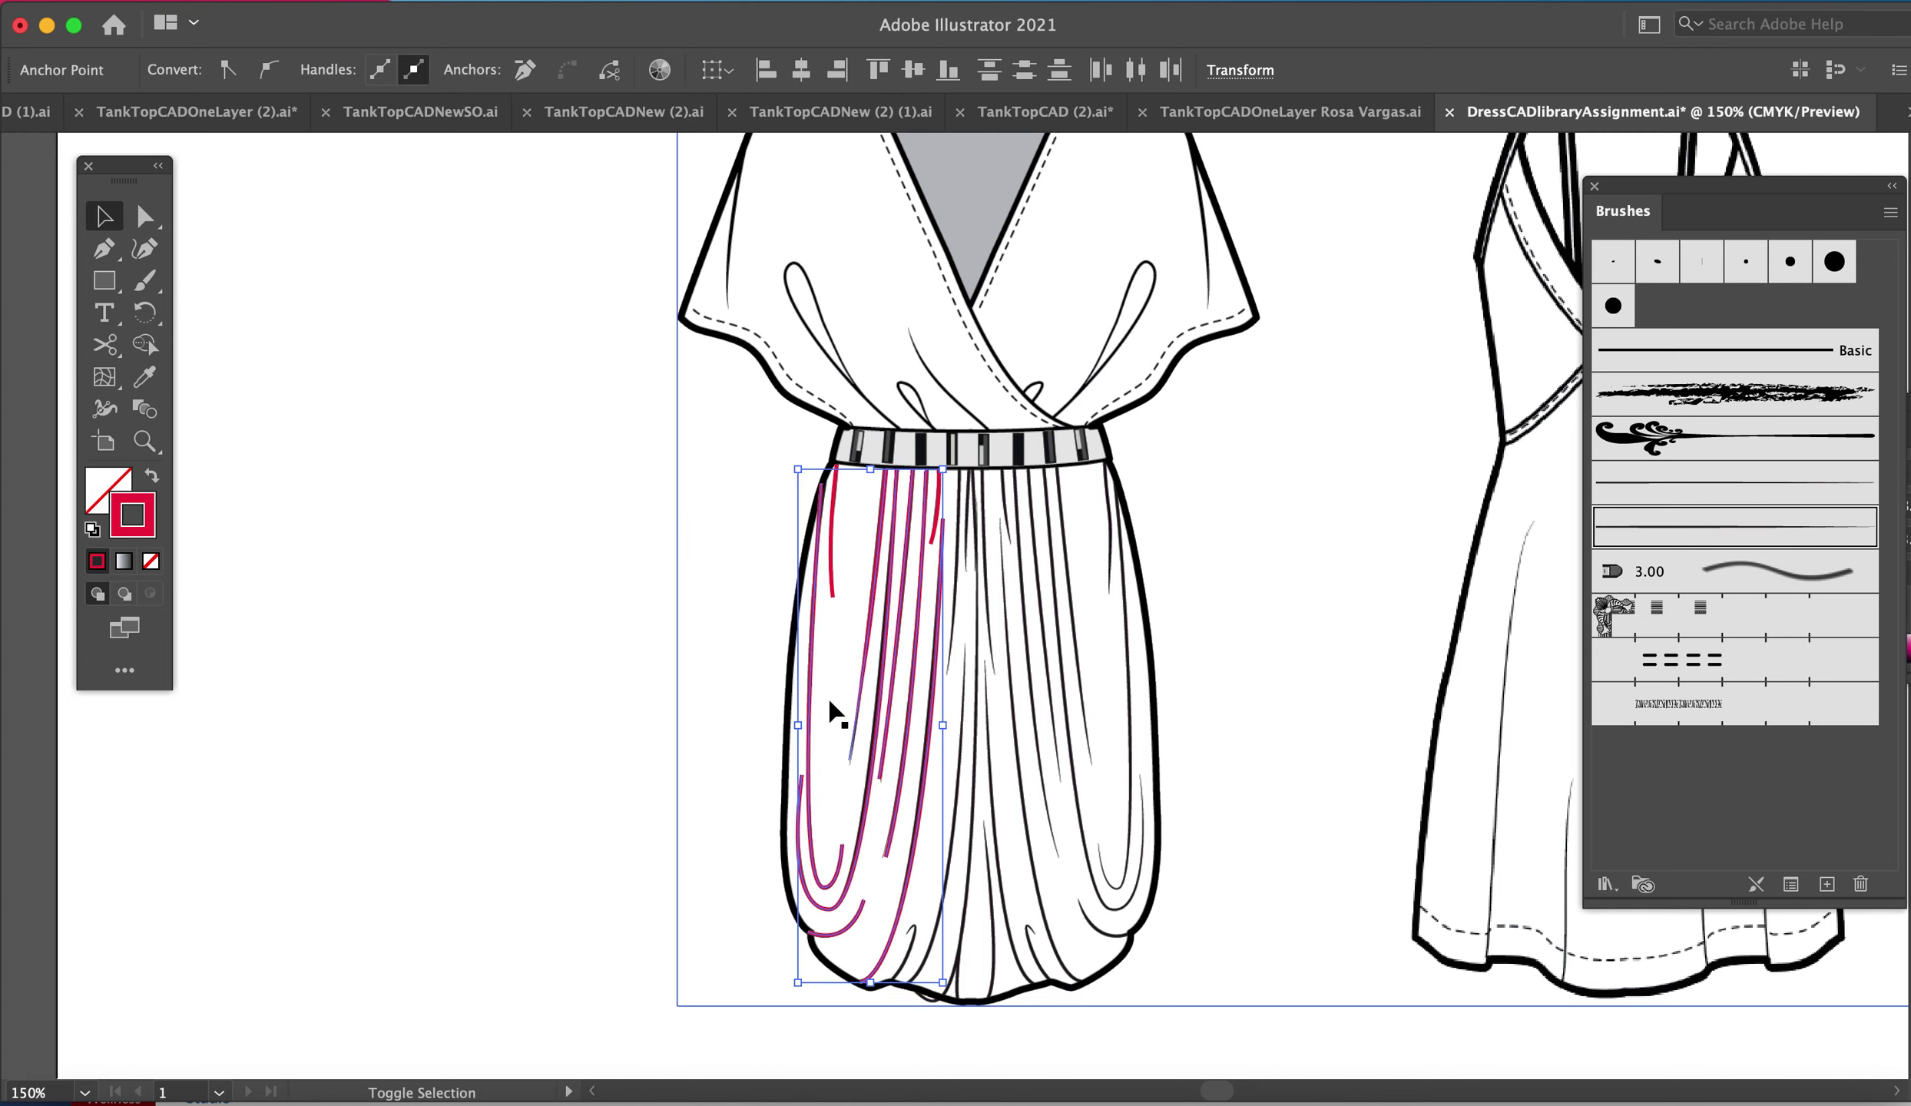
pyautogui.keyDown('shift'); pyautogui.click(835, 585); pyautogui.keyUp('shift')
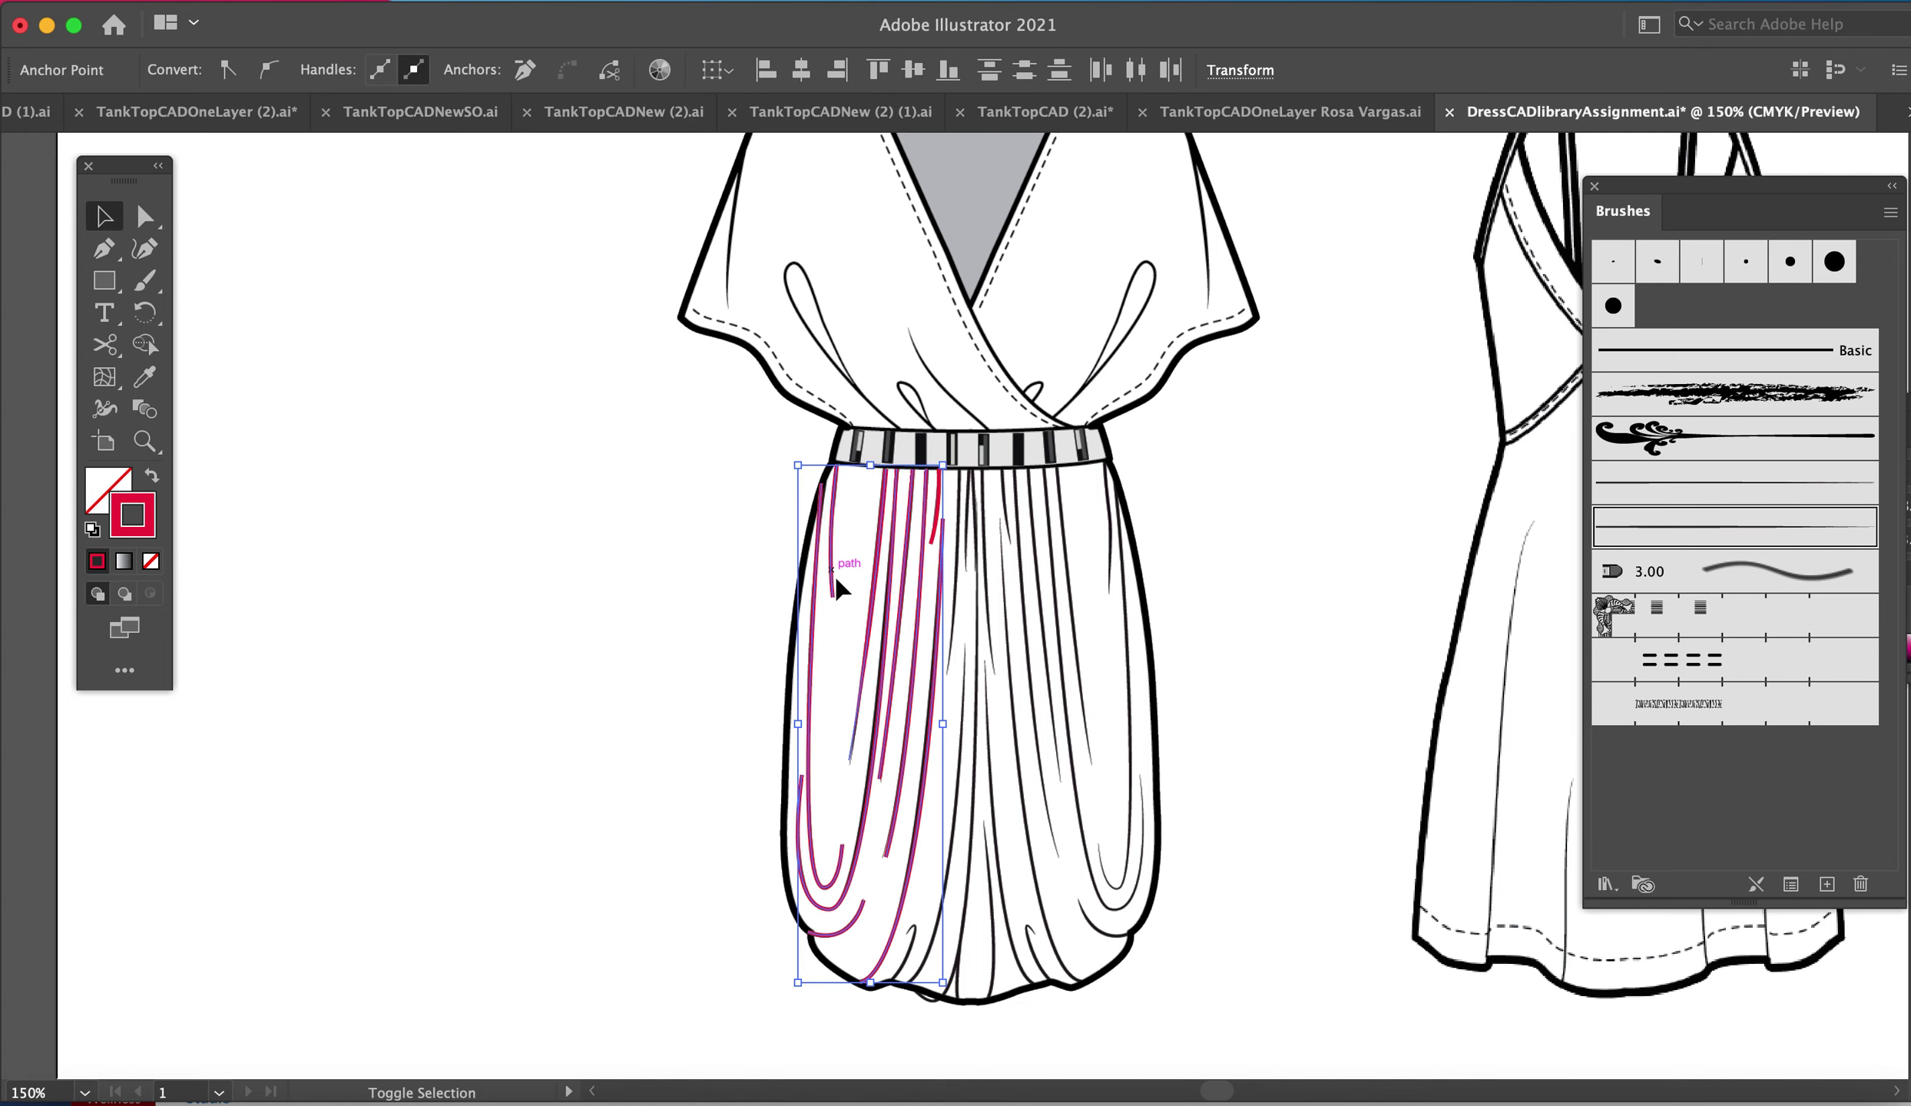
pyautogui.click(1695, 538)
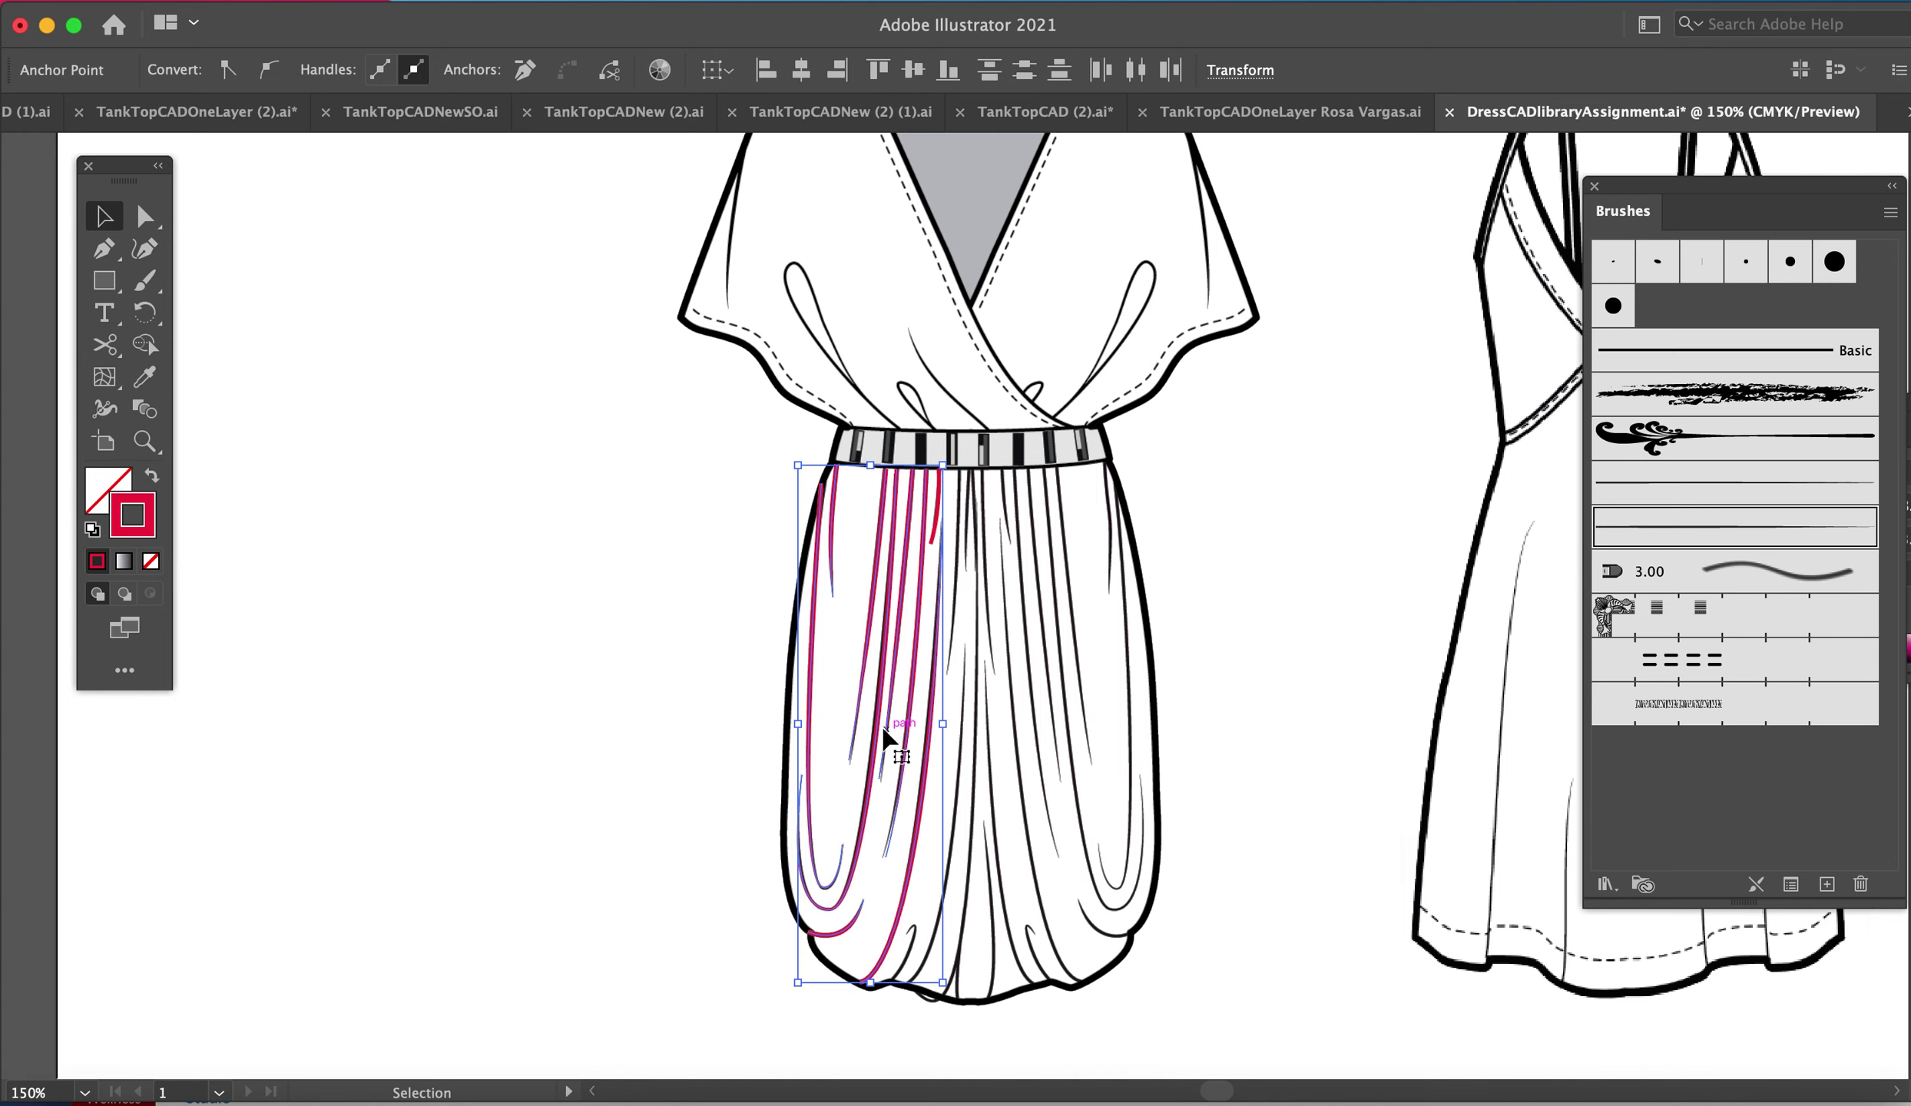
# - Alt-drag a copy of the brushed folds to the blank canvas left of the dress, then deselect
pyautogui.moveTo(877, 733); pyautogui.dragTo(436, 689)
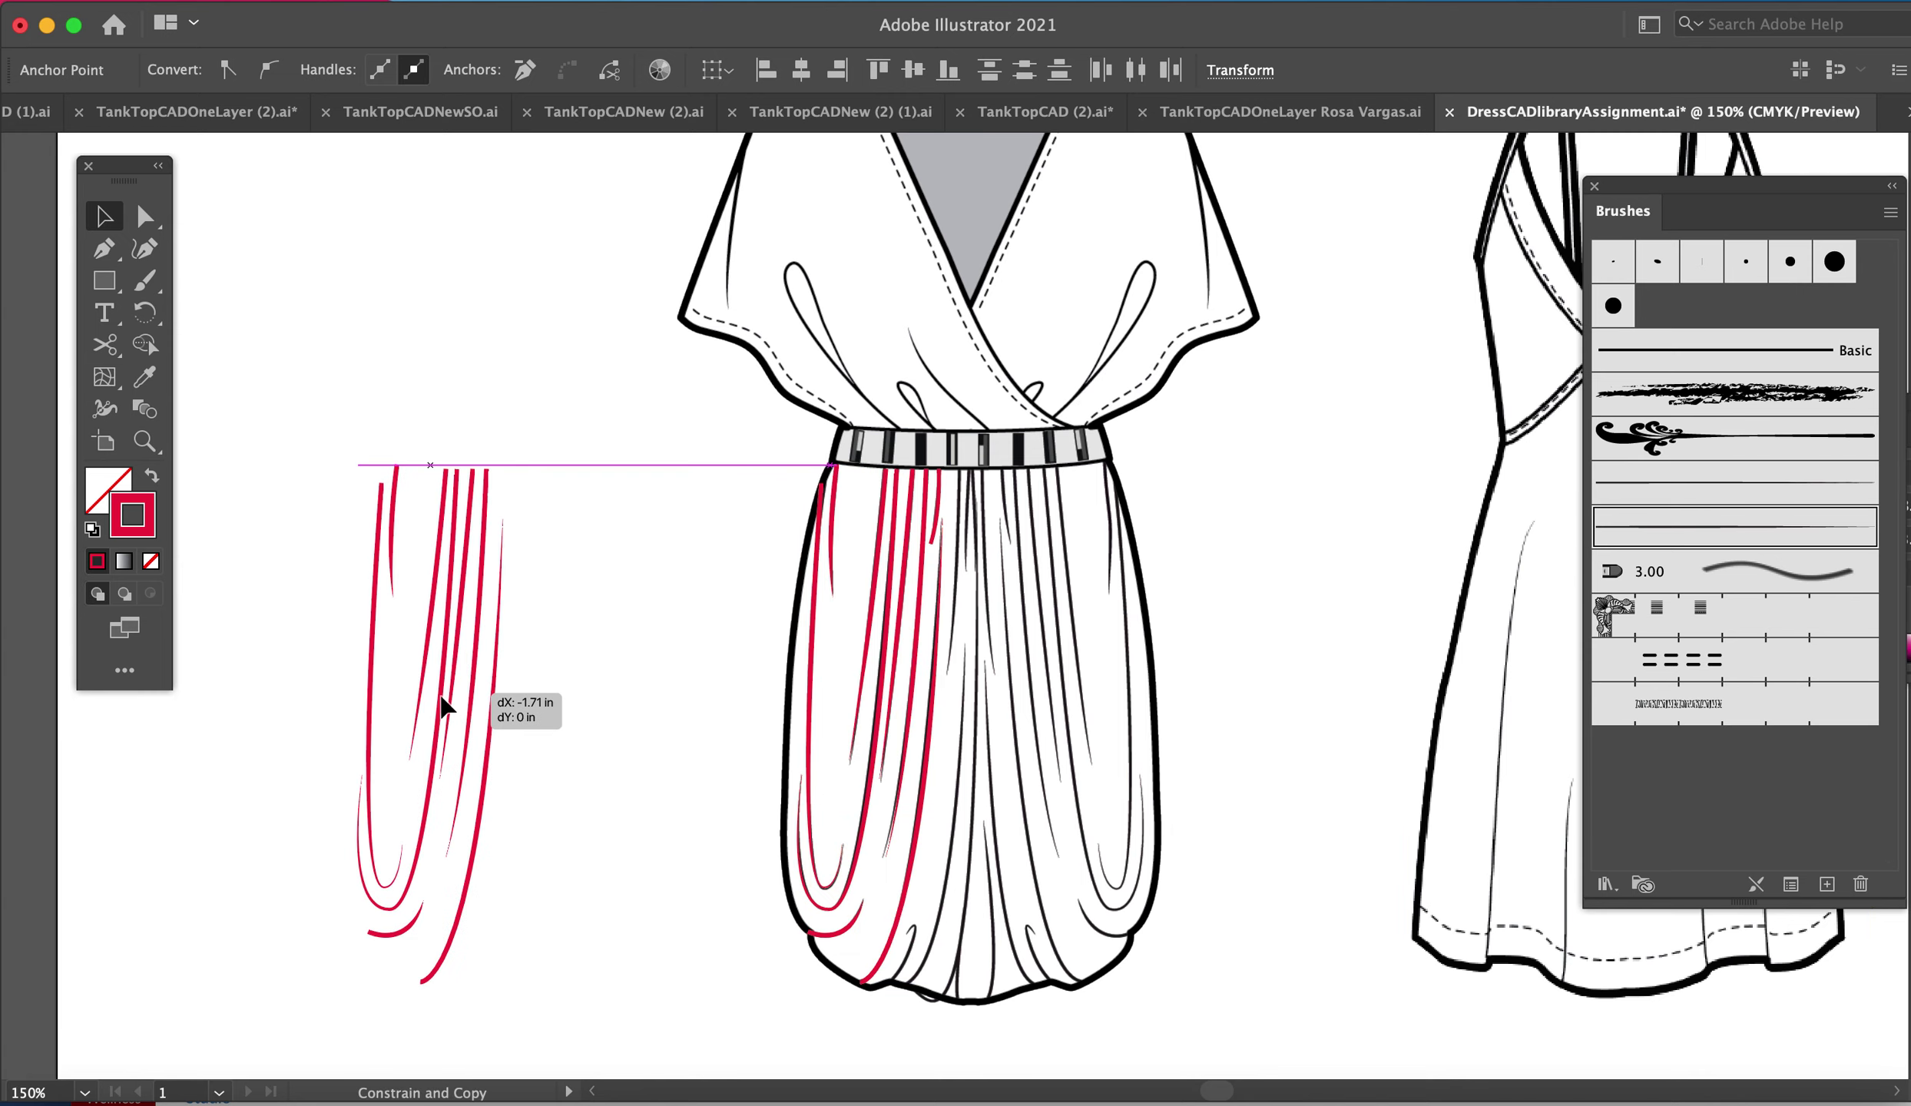
pyautogui.click(653, 897)
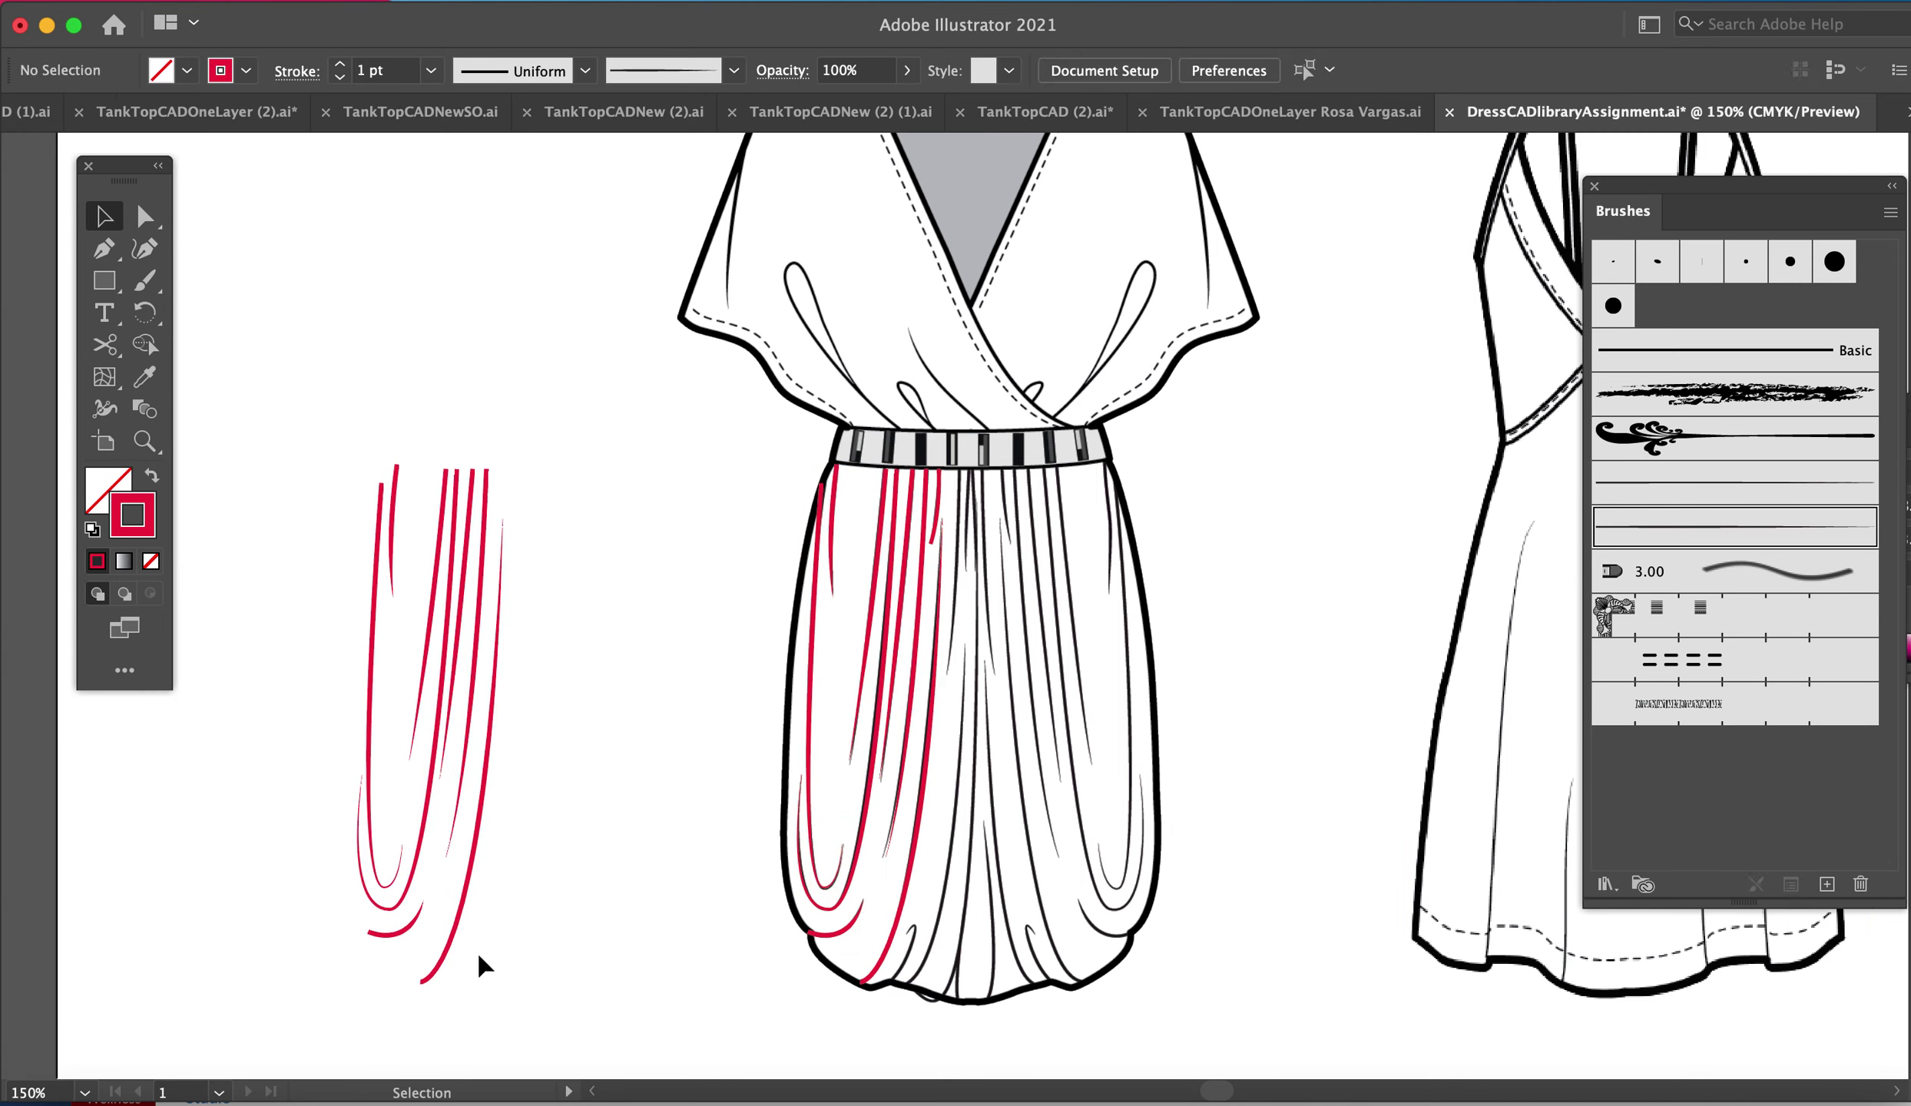